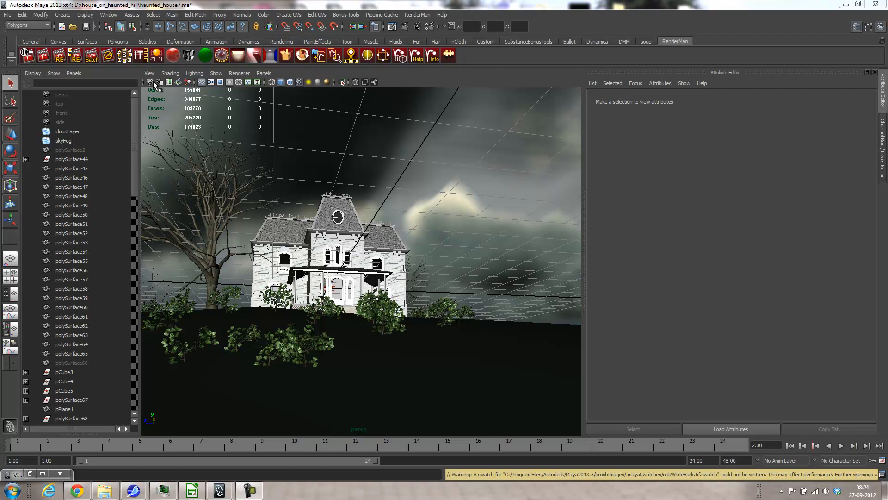
- Select the persp camera, keyframe its view of the house at frame 2, and check the key by orbiting away and scrubbing back
{"action": "left_click", "coordinate": [151, 83]}
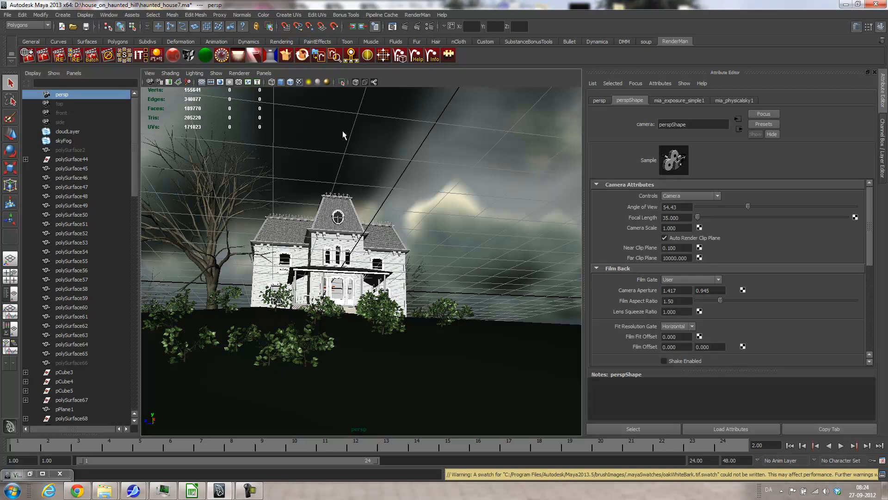
{"action": "key", "text": "s"}
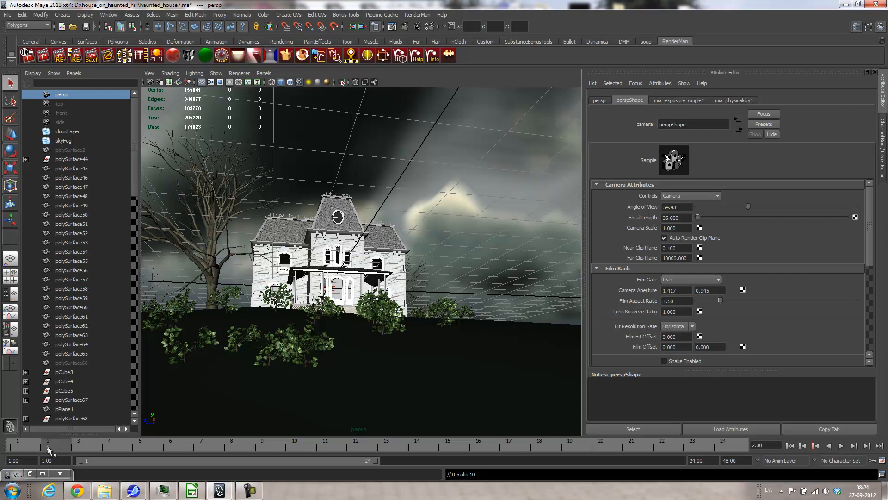
{"action": "left_click_drag", "start_coordinate": [416, 250], "coordinate": [356, 296], "text": "alt"}
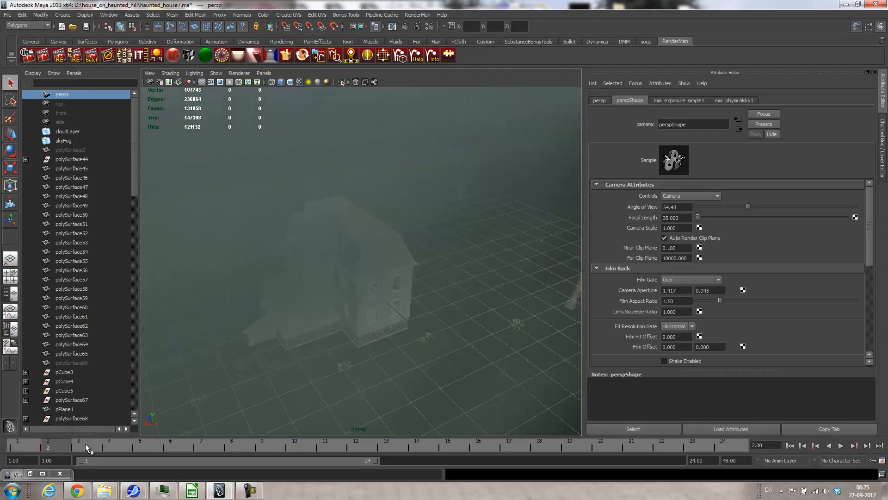
{"action": "left_click", "coordinate": [104, 444]}
{"action": "left_click", "coordinate": [46, 445]}
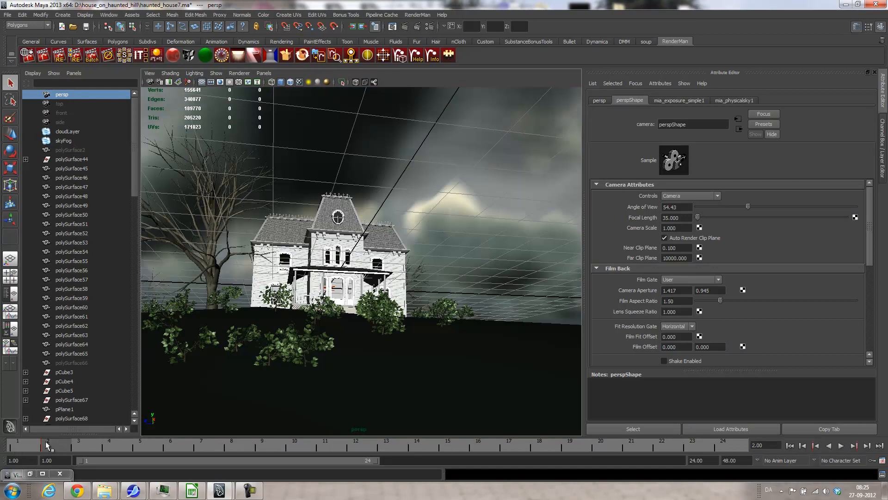
- Orbit the persp camera slightly around the house at frame 24 and keyframe that view
{"action": "left_click", "coordinate": [737, 443]}
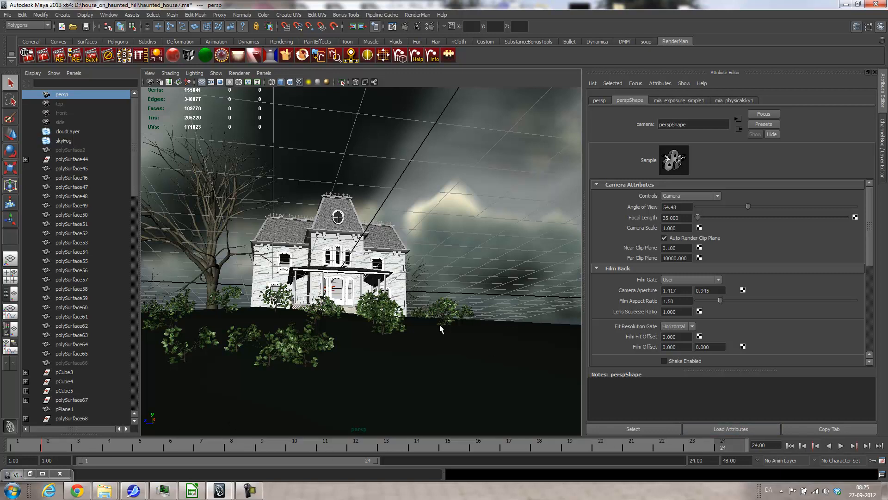
{"action": "left_click_drag", "start_coordinate": [439, 326], "coordinate": [428, 325], "text": "alt"}
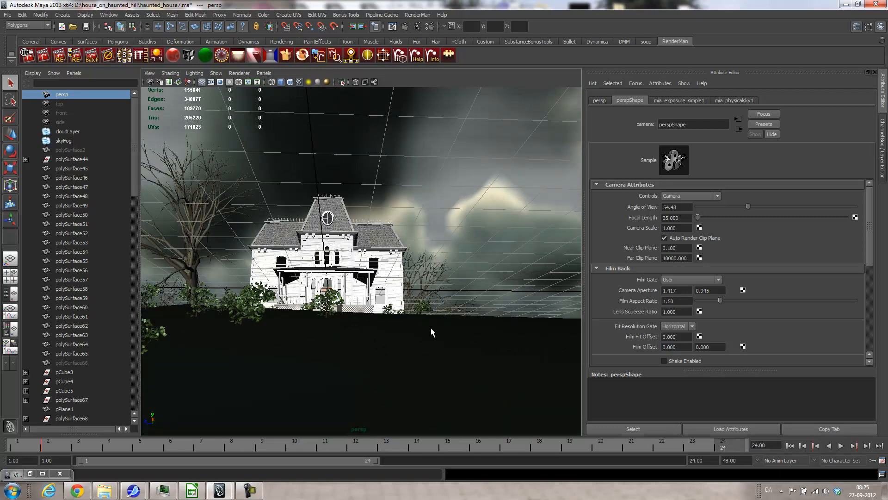
{"action": "key", "text": "s"}
- Play back the camera animation, stop it and return to frame 1
{"action": "key", "text": "alt+v"}
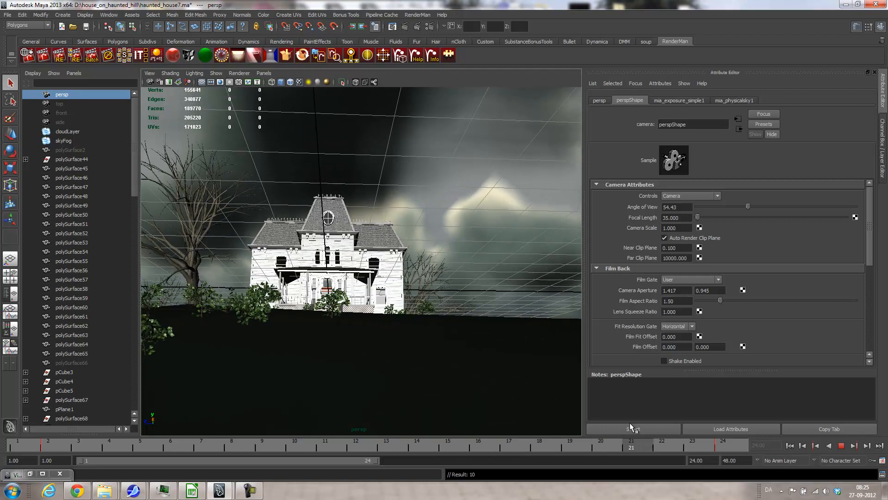
{"action": "key", "text": "Escape"}
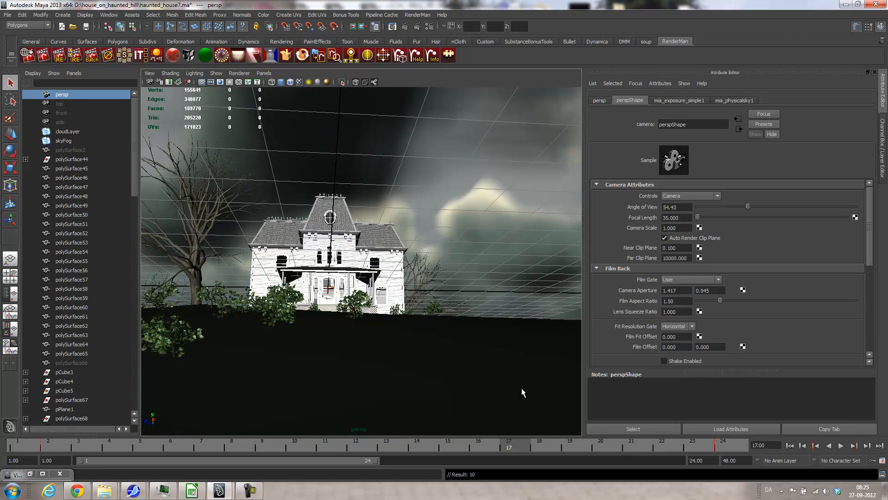
{"action": "left_click", "coordinate": [8, 449]}
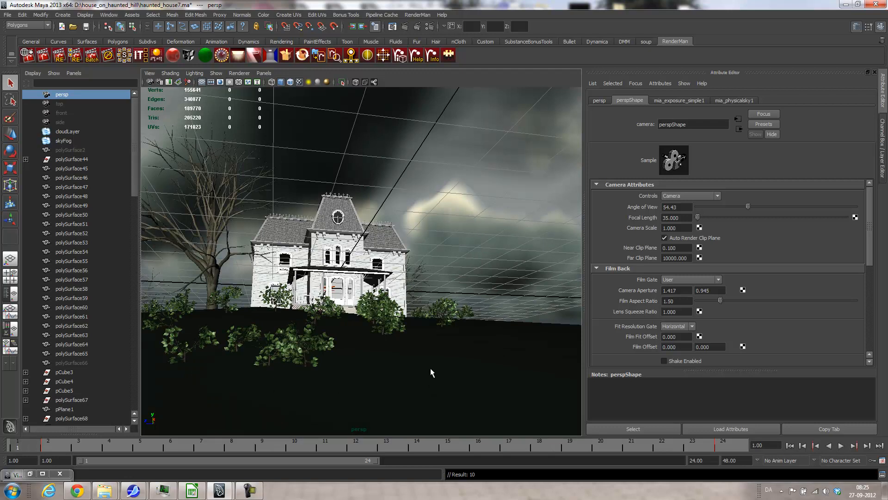
- Check the renderer choices in the Render View, keep RenderMan selected and close the window
{"action": "left_click", "coordinate": [392, 27]}
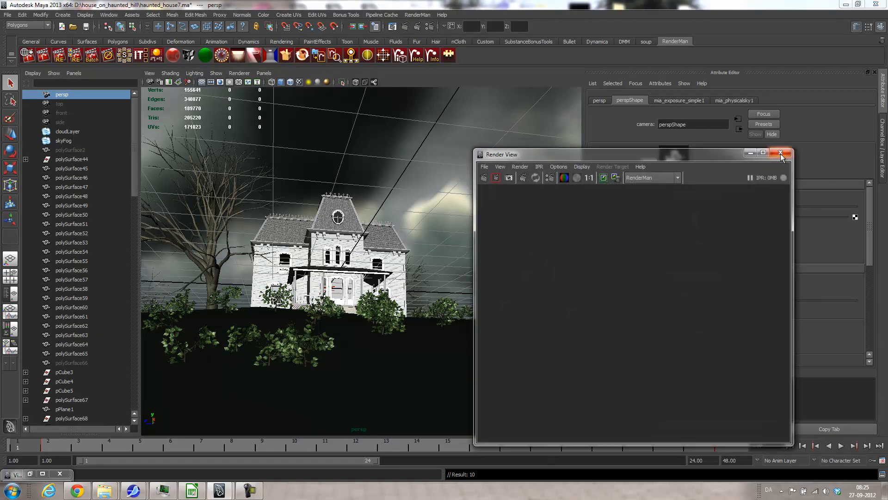
{"action": "left_click", "coordinate": [675, 178]}
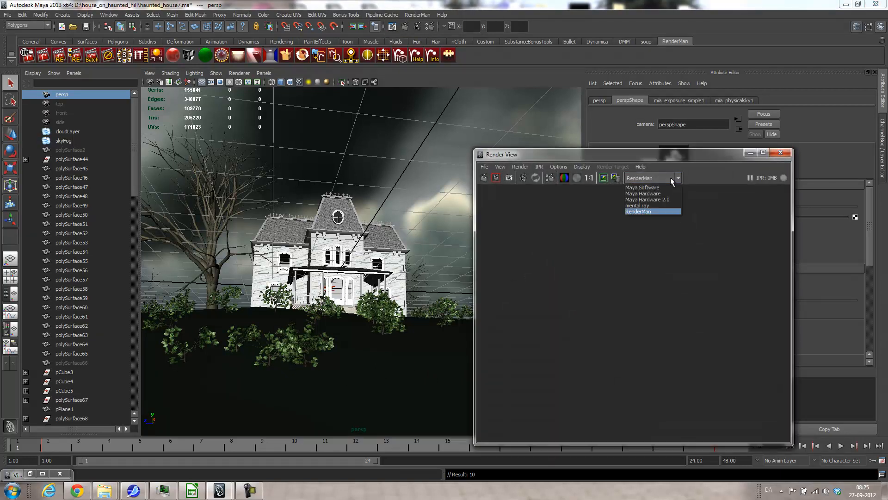
{"action": "left_click", "coordinate": [654, 208]}
{"action": "left_click", "coordinate": [781, 152]}
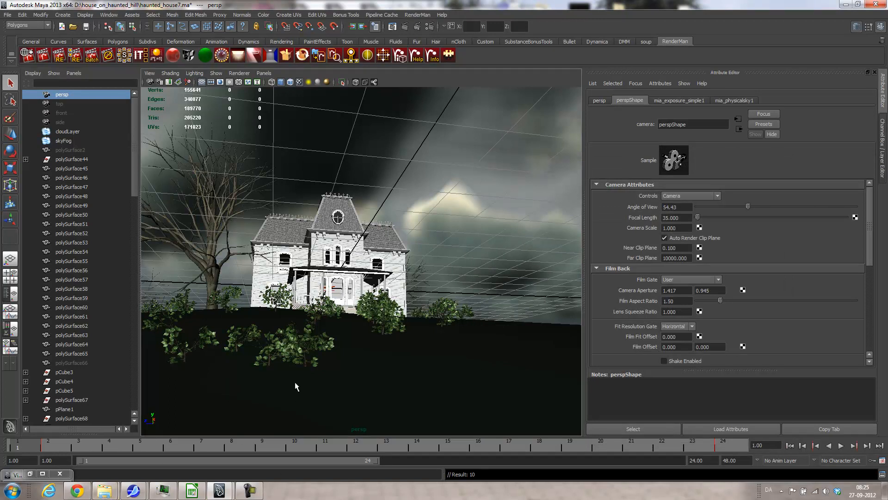
- Switch to Chrome and search for images of "undergrowth texture"
{"action": "left_click", "coordinate": [77, 491]}
{"action": "left_click", "coordinate": [311, 48]}
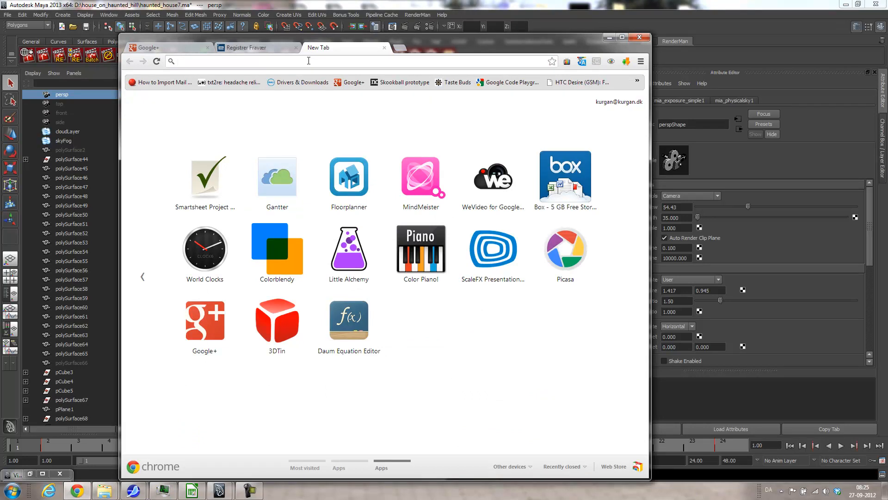
{"action": "type", "text": "underg"}
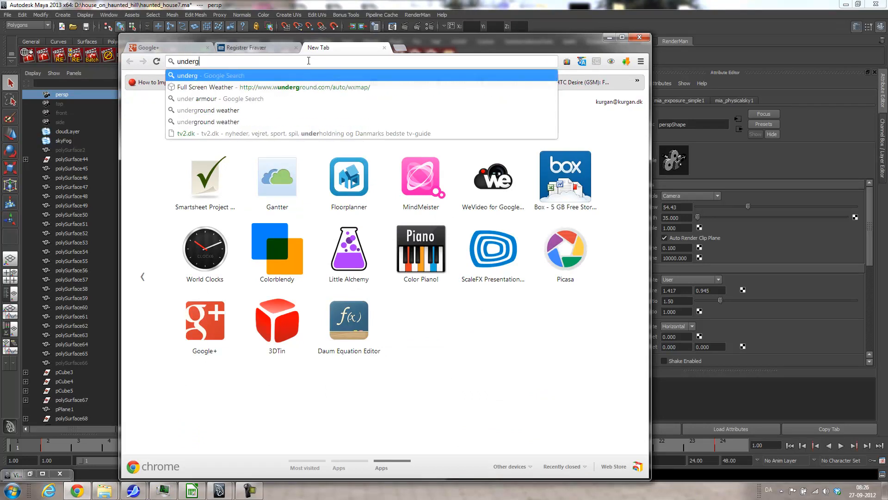
{"action": "type", "text": "roth"}
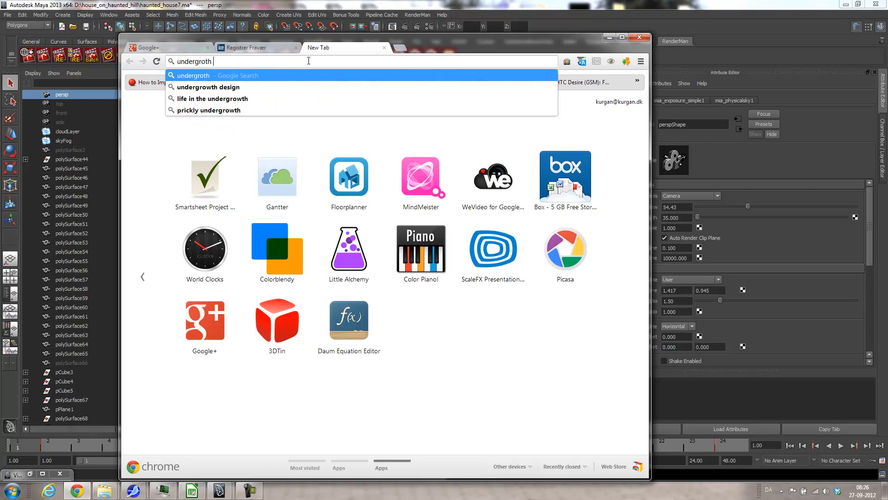
{"action": "key", "text": "BackSpace"}
{"action": "key", "text": "BackSpace"}
{"action": "key", "text": "BackSpace"}
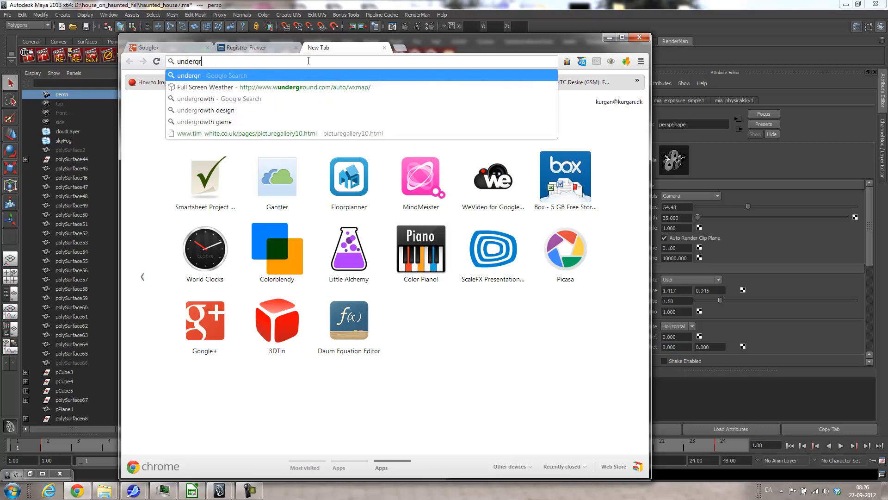
{"action": "type", "text": "owth "}
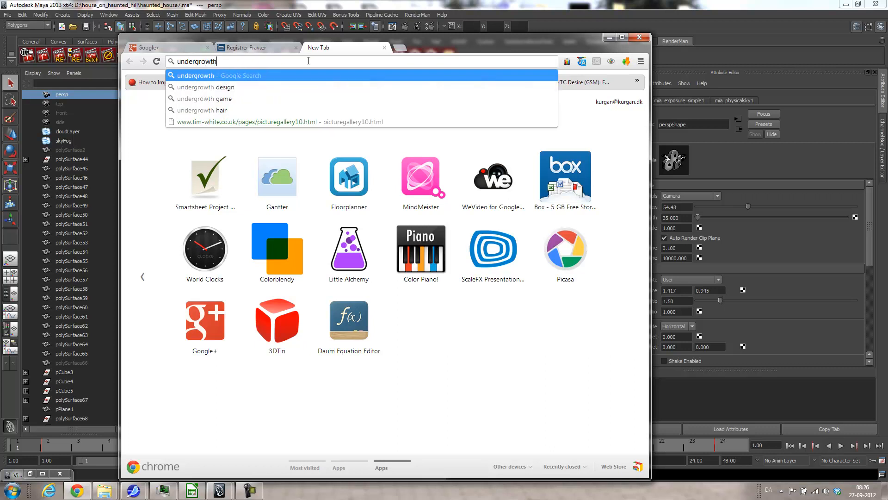
{"action": "type", "text": "texture"}
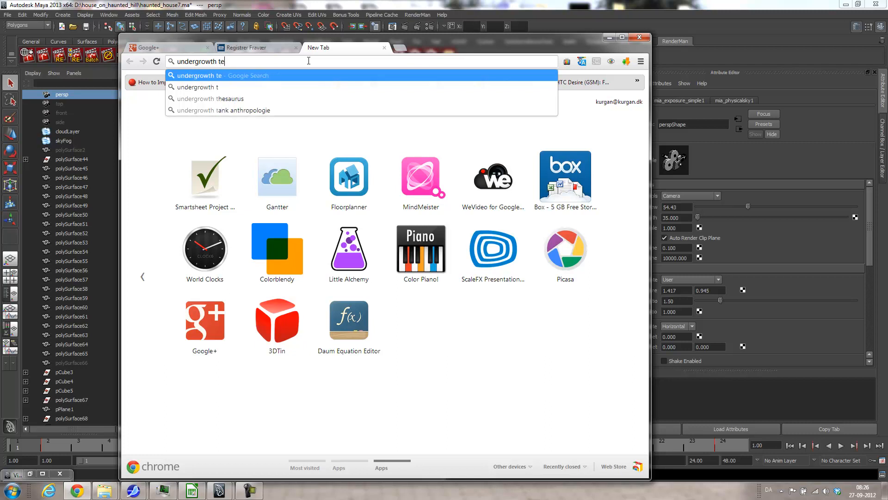
{"action": "key", "text": "Return"}
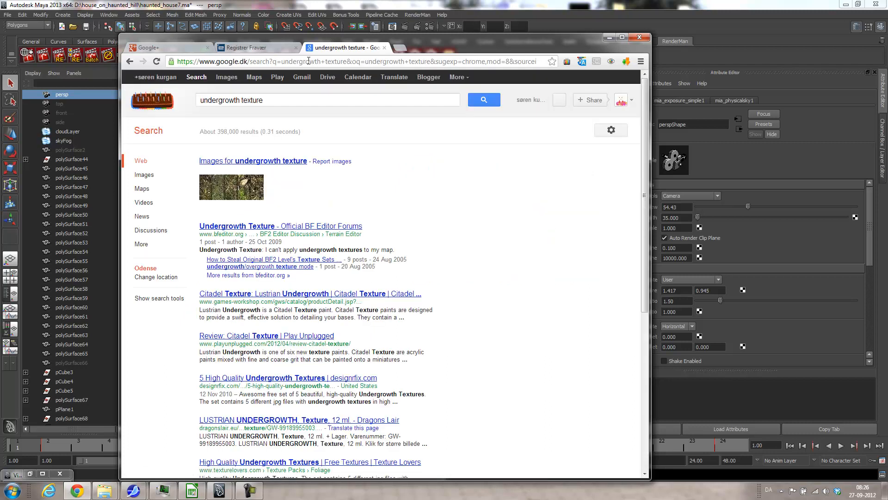
{"action": "left_click", "coordinate": [261, 160]}
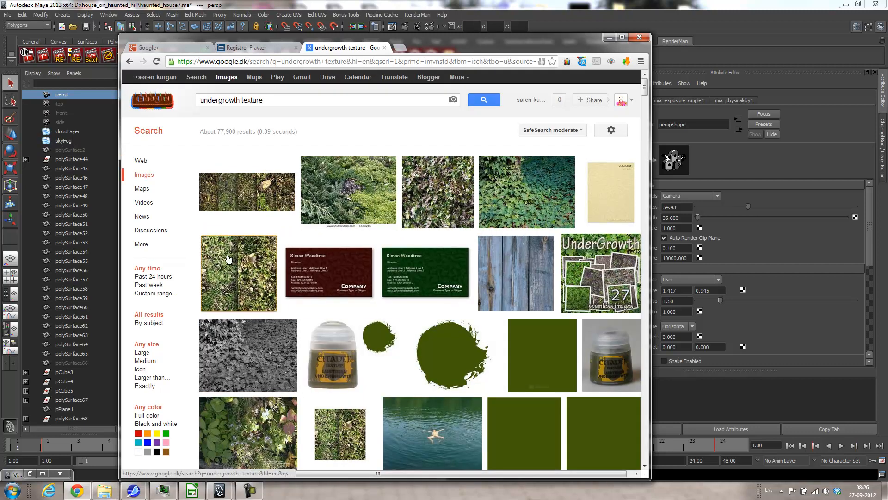
- Browse the image results and open the two grass-and-leaf undergrowth textures and frankpark01bluejewel.jpg in background tabs
{"action": "middle_click", "coordinate": [241, 277]}
{"action": "middle_click", "coordinate": [241, 277]}
{"action": "scroll", "coordinate": [240, 277], "scroll_direction": "down", "scroll_amount": 5}
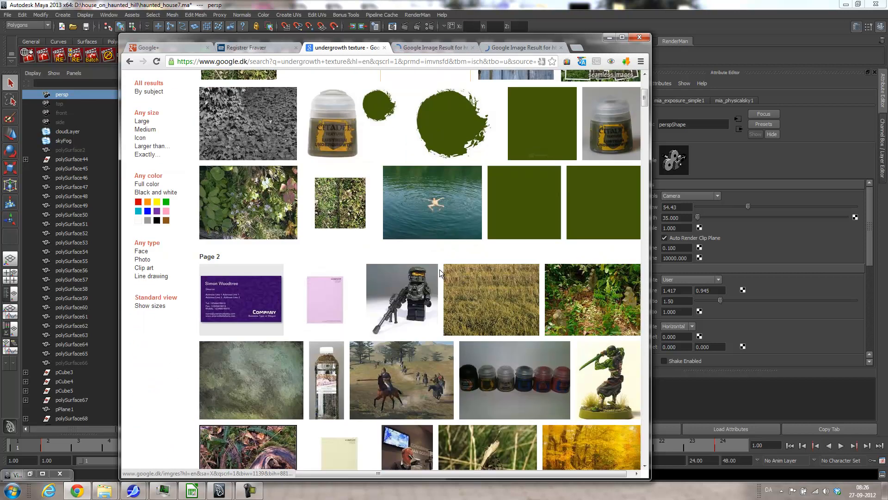
{"action": "scroll", "coordinate": [333, 212], "scroll_direction": "down", "scroll_amount": 3}
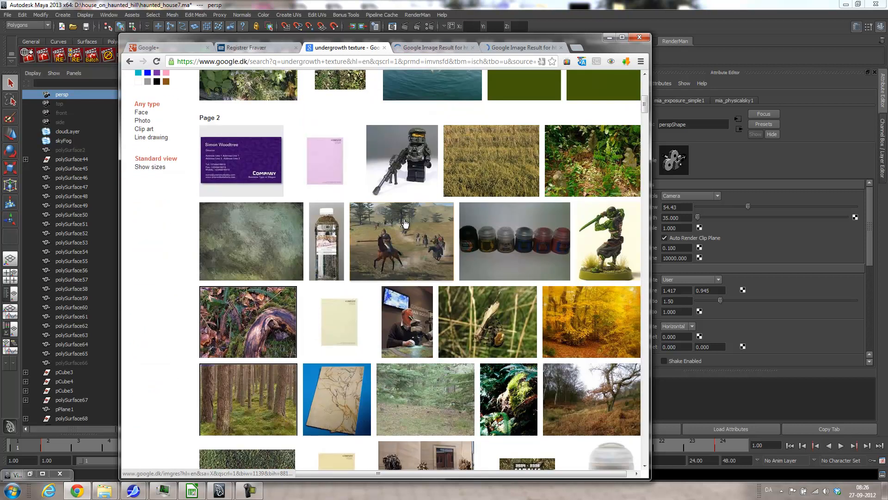
{"action": "scroll", "coordinate": [524, 177], "scroll_direction": "down", "scroll_amount": 7}
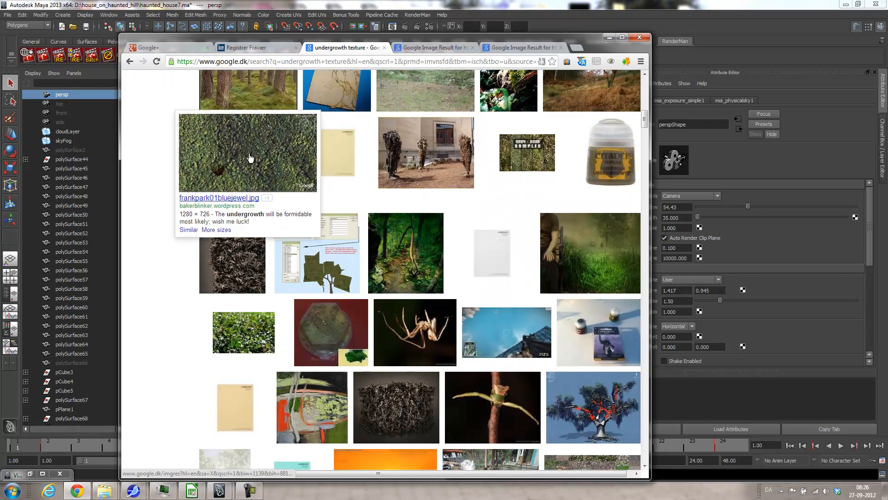
{"action": "middle_click", "coordinate": [250, 157]}
{"action": "scroll", "coordinate": [457, 203], "scroll_direction": "down", "scroll_amount": 5}
{"action": "scroll", "coordinate": [431, 203], "scroll_direction": "down", "scroll_amount": 7}
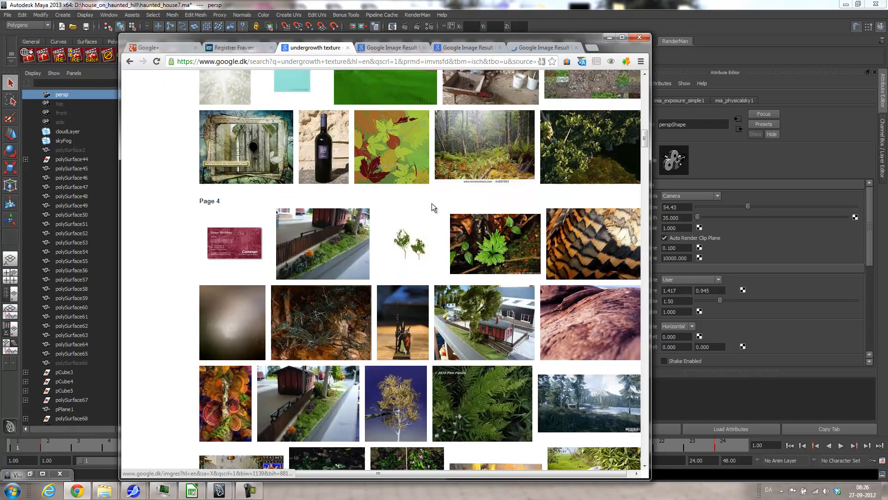
{"action": "scroll", "coordinate": [431, 204], "scroll_direction": "down", "scroll_amount": 5}
{"action": "scroll", "coordinate": [431, 208], "scroll_direction": "down", "scroll_amount": 9}
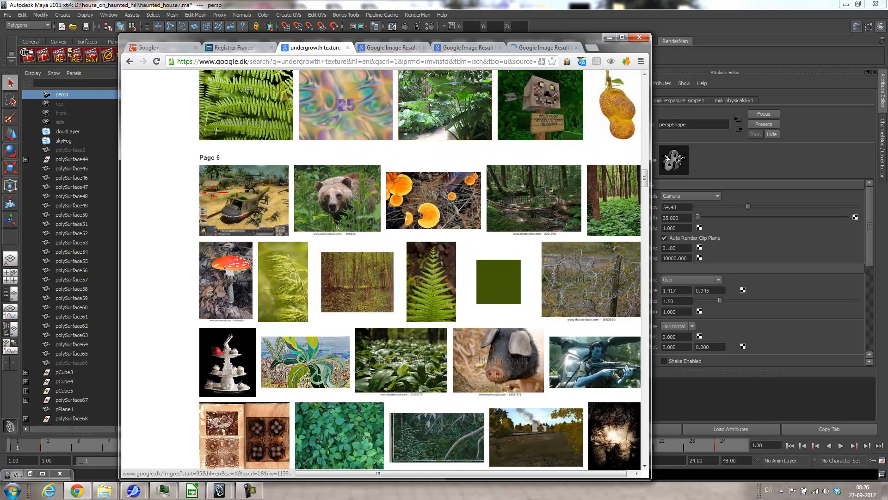
- Open the source pages of the two grass-and-leaf texture results on topdesignmag.com and texturelovers.com
{"action": "left_click", "coordinate": [392, 47]}
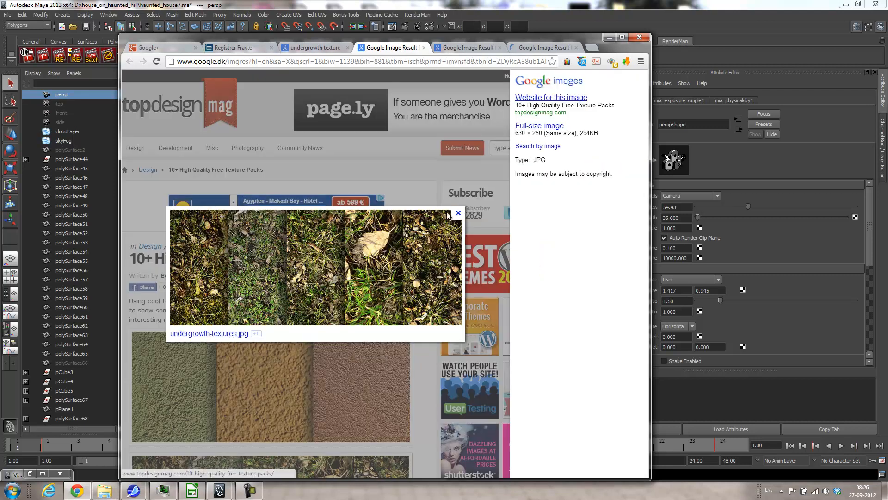
{"action": "left_click", "coordinate": [458, 213]}
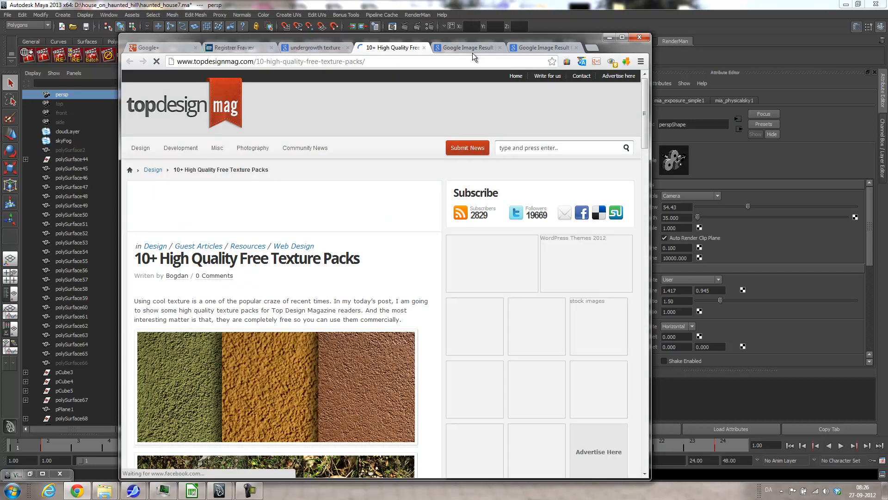
{"action": "left_click", "coordinate": [467, 47]}
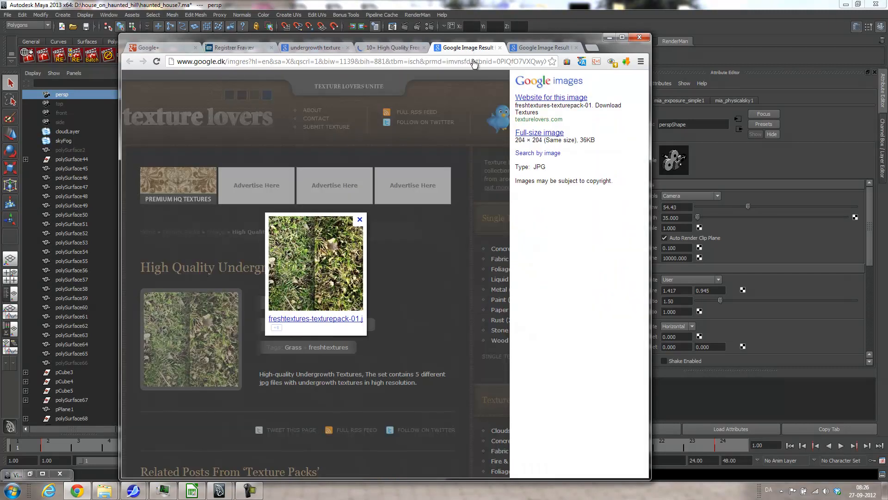
{"action": "left_click", "coordinate": [360, 219]}
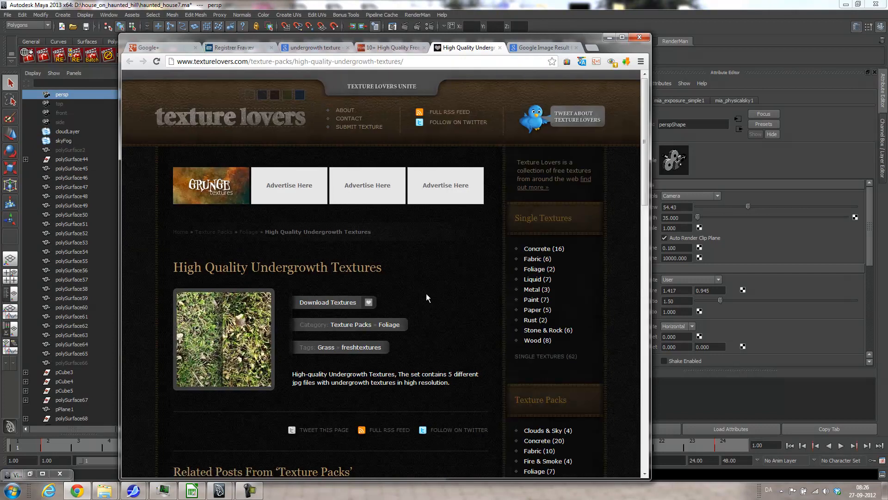
- Follow the undergrowth pack's download link to freshtextures.com, examine that page for a texture download, and return to the Texture Lovers page
{"action": "left_click", "coordinate": [336, 303]}
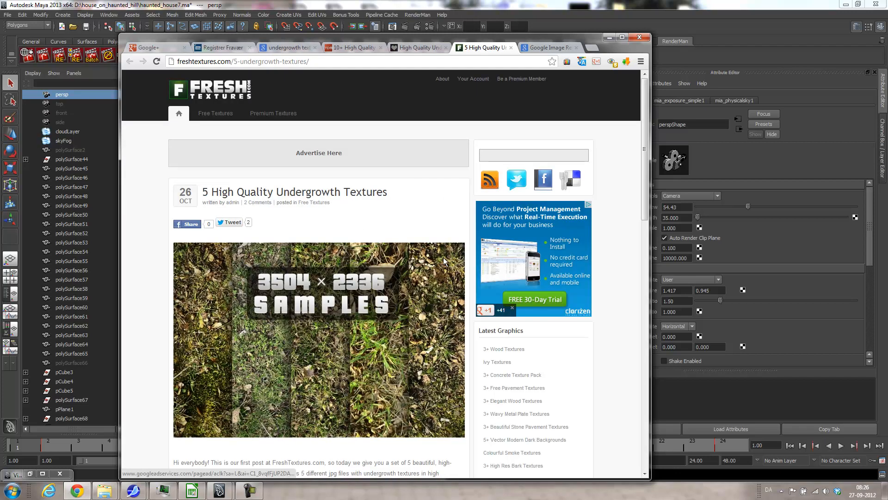
{"action": "scroll", "coordinate": [430, 260], "scroll_direction": "down", "scroll_amount": 6}
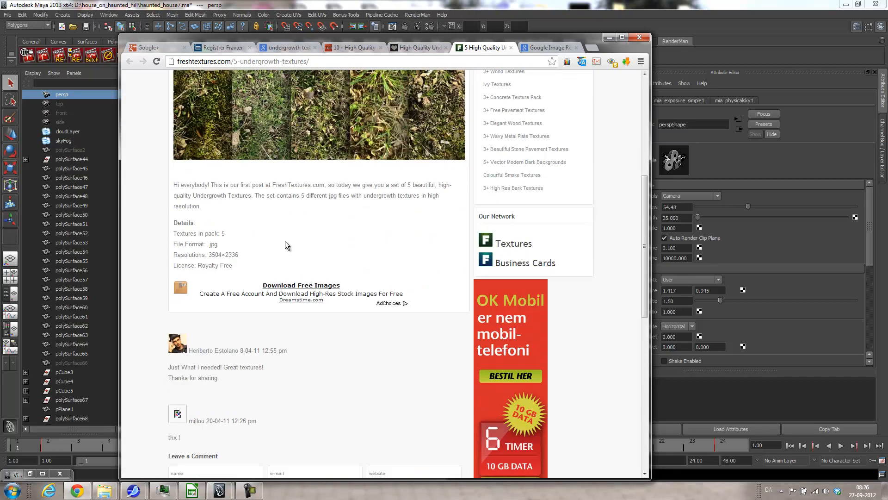
{"action": "scroll", "coordinate": [231, 198], "scroll_direction": "down", "scroll_amount": 5}
{"action": "scroll", "coordinate": [231, 198], "scroll_direction": "up", "scroll_amount": 5}
{"action": "scroll", "coordinate": [231, 198], "scroll_direction": "down", "scroll_amount": 2}
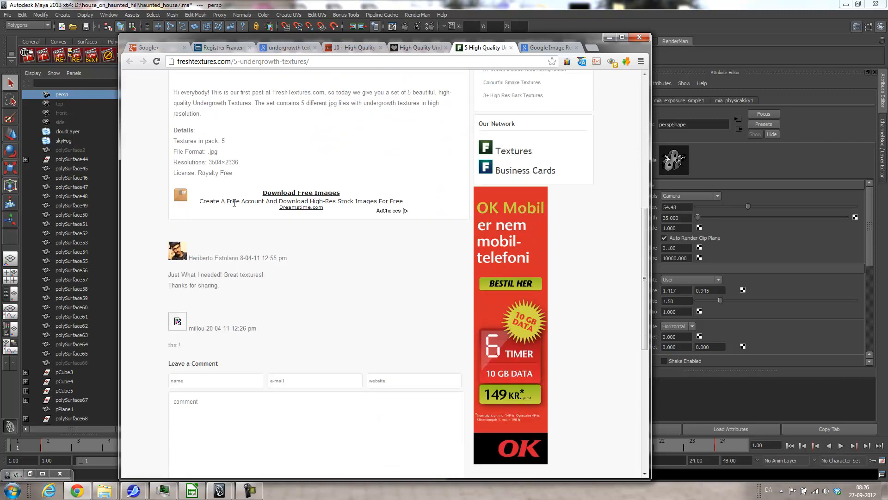
{"action": "scroll", "coordinate": [302, 214], "scroll_direction": "up", "scroll_amount": 4}
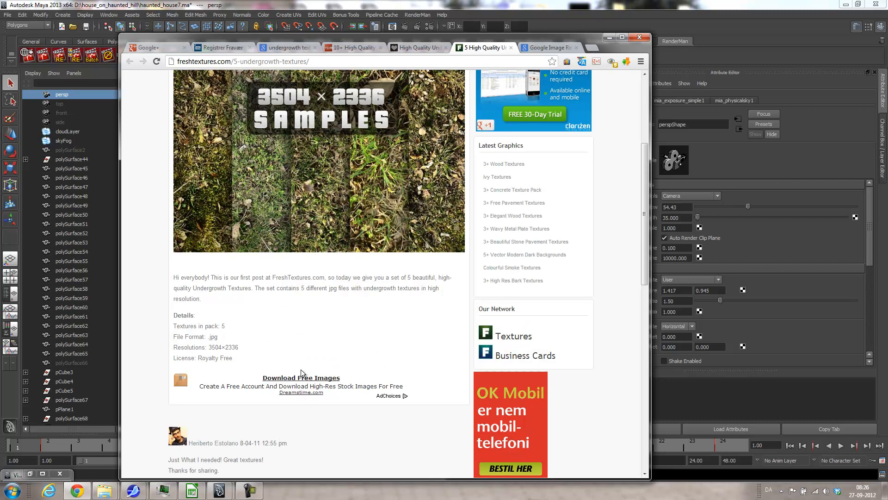
{"action": "scroll", "coordinate": [332, 253], "scroll_direction": "up", "scroll_amount": 4}
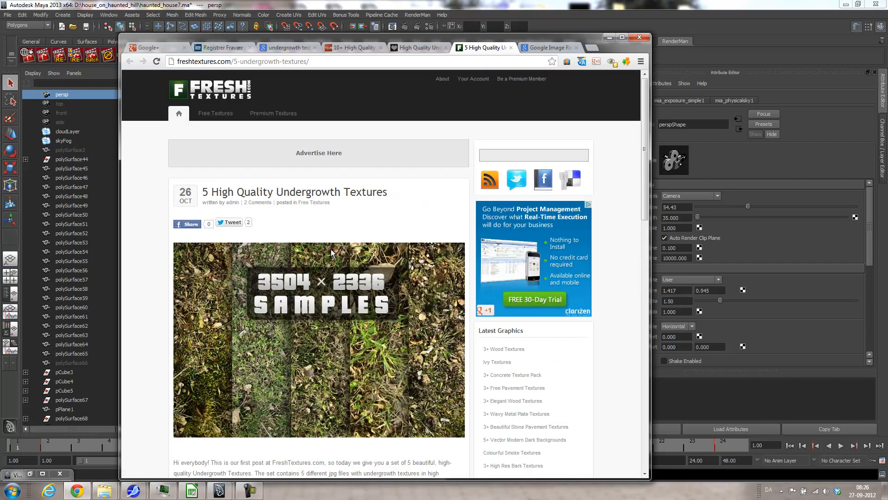
{"action": "left_click", "coordinate": [421, 47]}
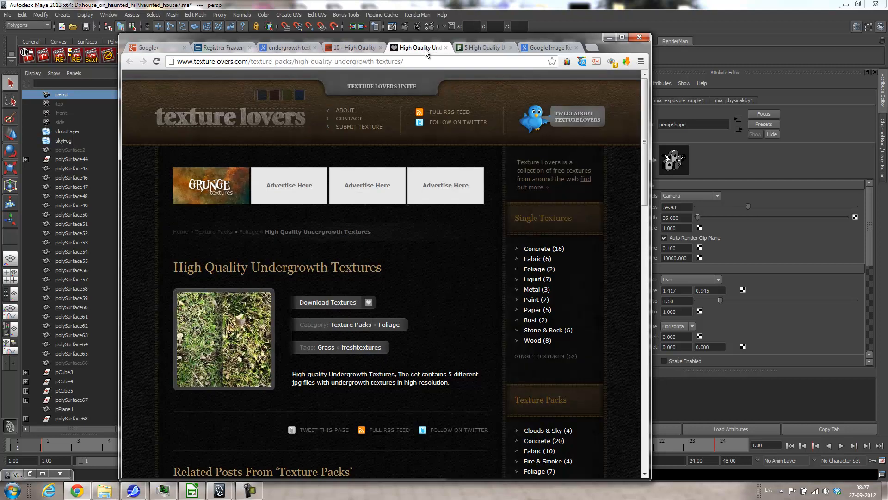
- Check the Texture Lovers page, try the undergrowth pack download linked on topdesignmag.com, and view the frankpark01bluejewel.jpg result
{"action": "scroll", "coordinate": [366, 255], "scroll_direction": "down", "scroll_amount": 7}
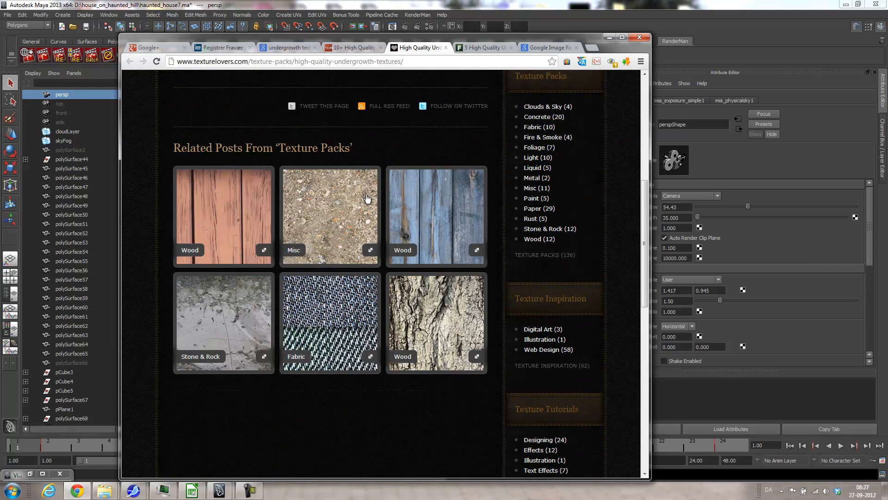
{"action": "left_click", "coordinate": [368, 48]}
{"action": "scroll", "coordinate": [285, 192], "scroll_direction": "down", "scroll_amount": 9}
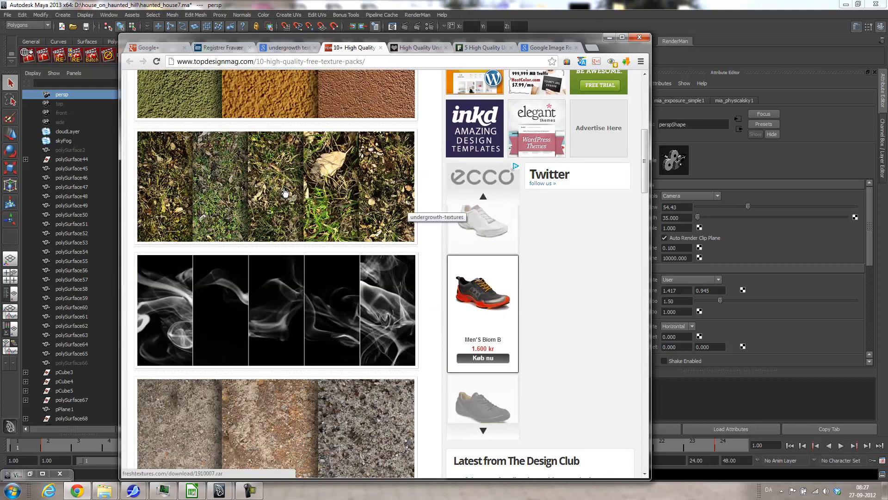
{"action": "left_click", "coordinate": [284, 192]}
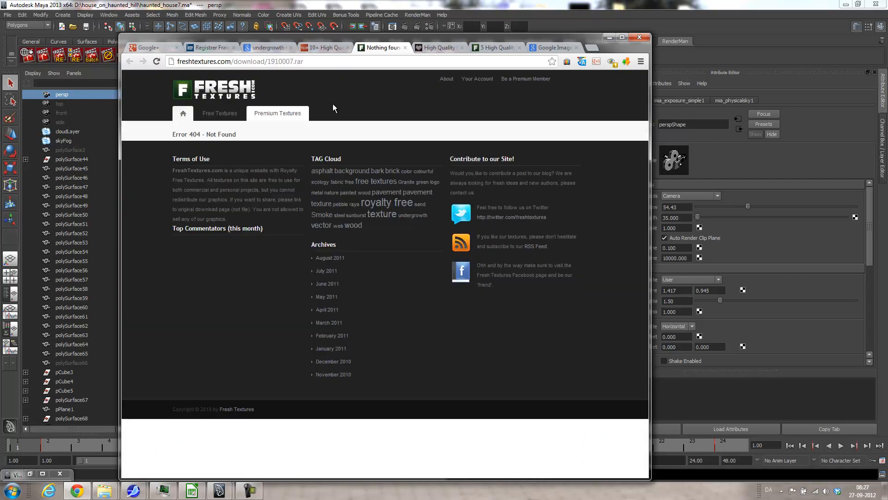
{"action": "left_click", "coordinate": [551, 48]}
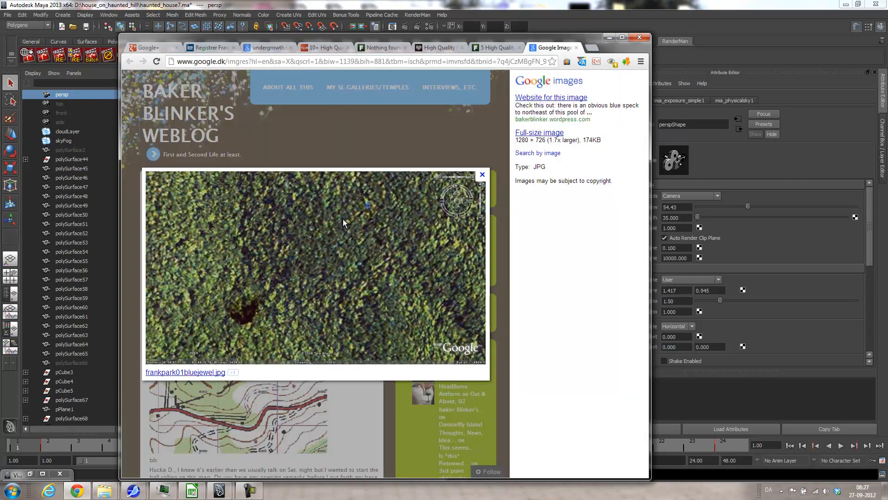
- Go to cgtextures.com and browse the Ground texture category
{"action": "triple_click", "coordinate": [271, 62]}
{"action": "type", "text": "cgtextures"}
{"action": "key", "text": "Return"}
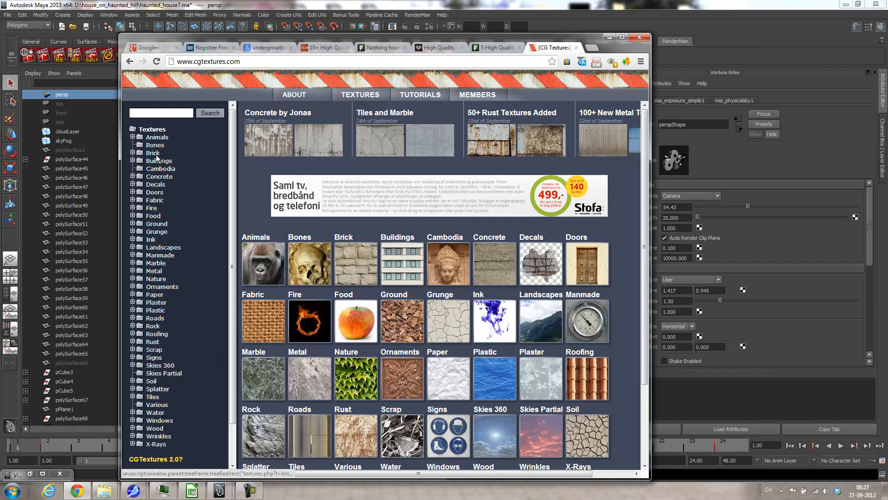
{"action": "left_click", "coordinate": [157, 224]}
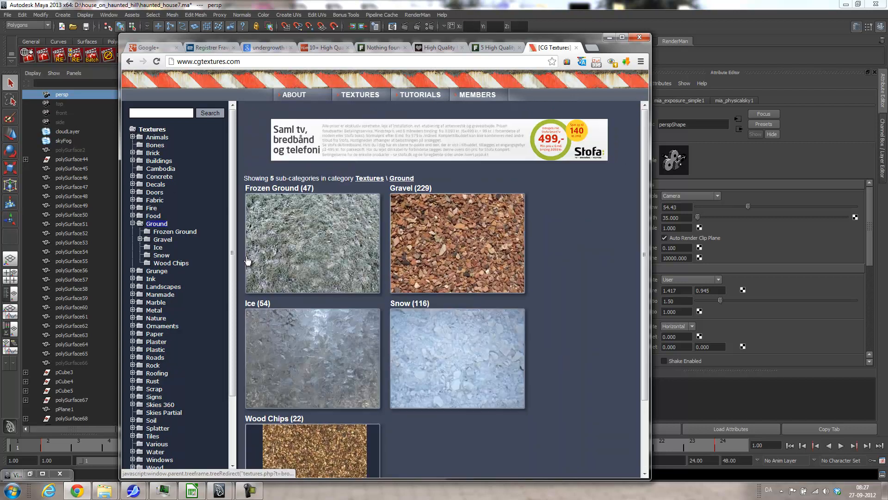
{"action": "scroll", "coordinate": [423, 320], "scroll_direction": "down", "scroll_amount": 2}
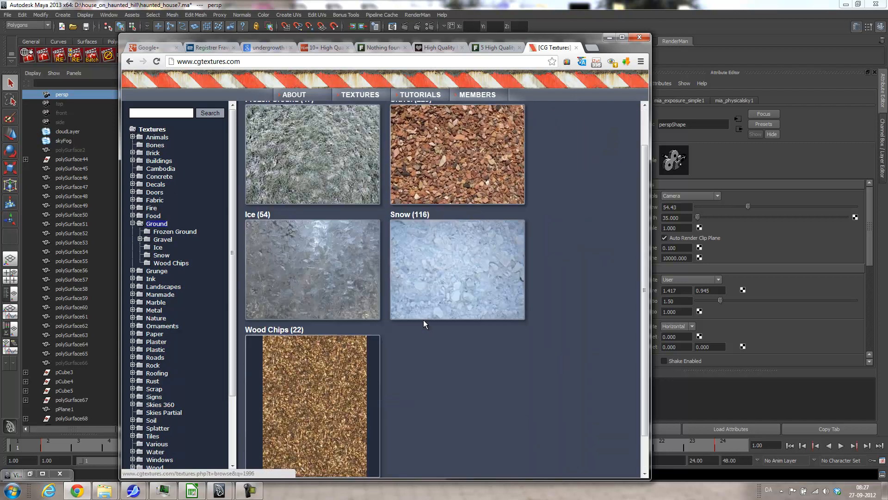
- Browse the Wood Chips subcategory and open the coarse reddish-brown wood chips texture in a background tab
{"action": "left_click", "coordinate": [171, 263]}
{"action": "scroll", "coordinate": [480, 318], "scroll_direction": "down", "scroll_amount": 5}
{"action": "scroll", "coordinate": [480, 318], "scroll_direction": "down", "scroll_amount": 15}
{"action": "scroll", "coordinate": [479, 330], "scroll_direction": "up", "scroll_amount": 10}
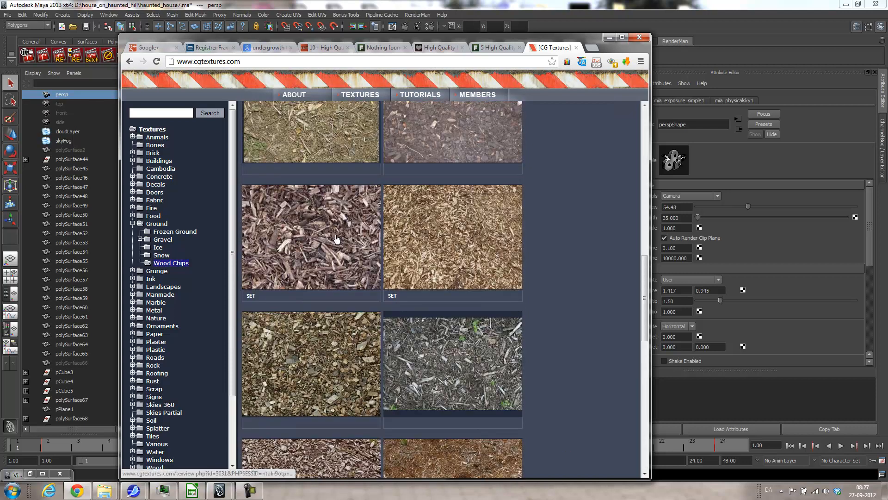
{"action": "scroll", "coordinate": [415, 216], "scroll_direction": "up", "scroll_amount": 3}
{"action": "scroll", "coordinate": [413, 326], "scroll_direction": "up", "scroll_amount": 3}
{"action": "scroll", "coordinate": [412, 327], "scroll_direction": "down", "scroll_amount": 5}
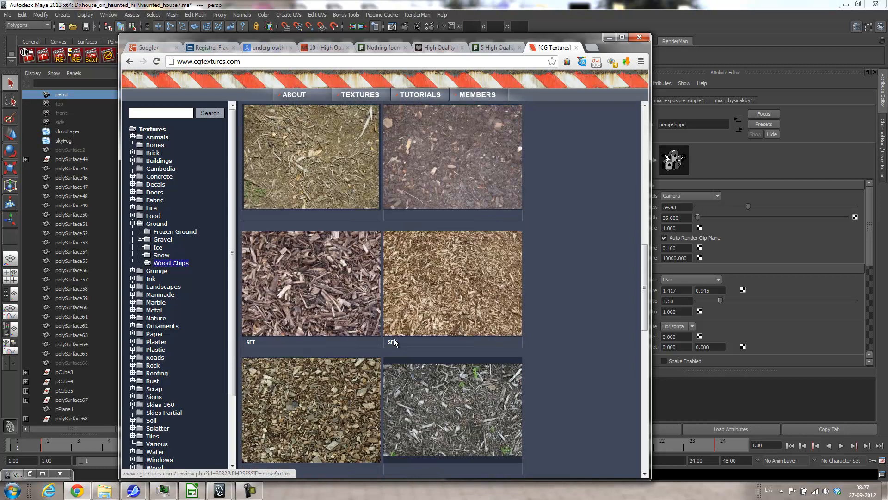
{"action": "middle_click", "coordinate": [310, 283]}
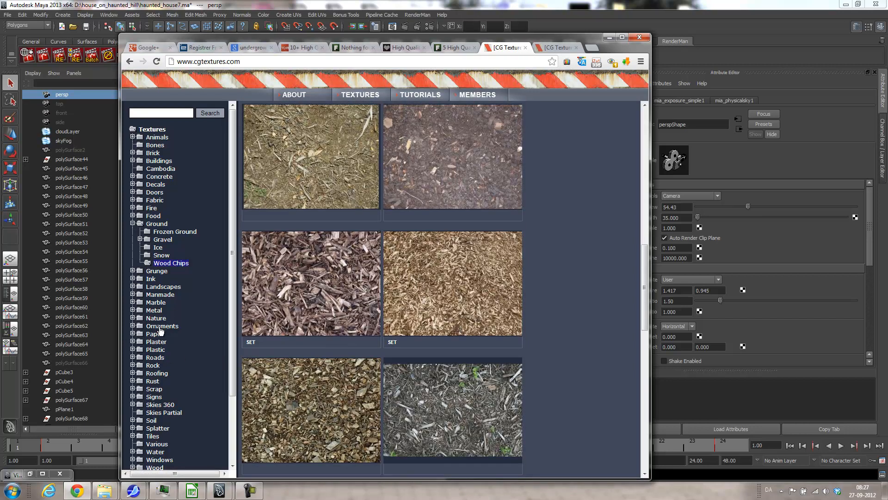
- Look through the Various landscapes and Smooth rock texture subcategories for alternative ground textures
{"action": "scroll", "coordinate": [173, 355], "scroll_direction": "down", "scroll_amount": 3}
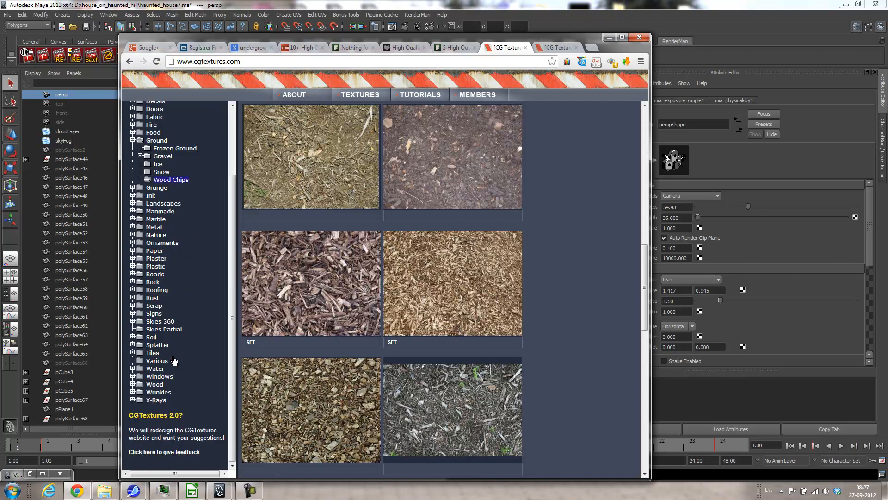
{"action": "scroll", "coordinate": [184, 245], "scroll_direction": "up", "scroll_amount": 2}
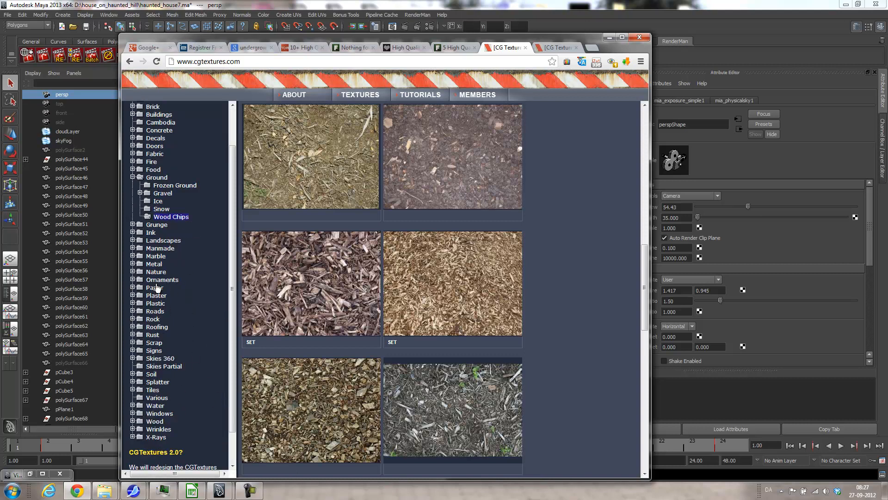
{"action": "left_click", "coordinate": [157, 241]}
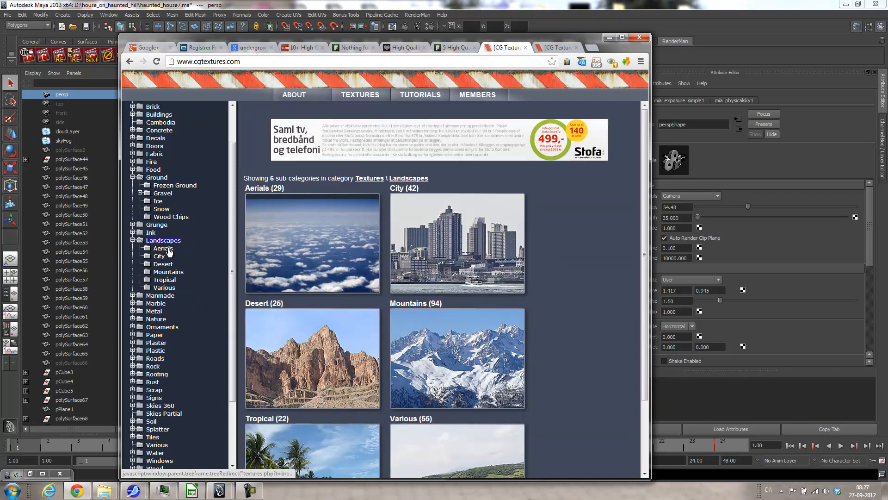
{"action": "left_click", "coordinate": [165, 288]}
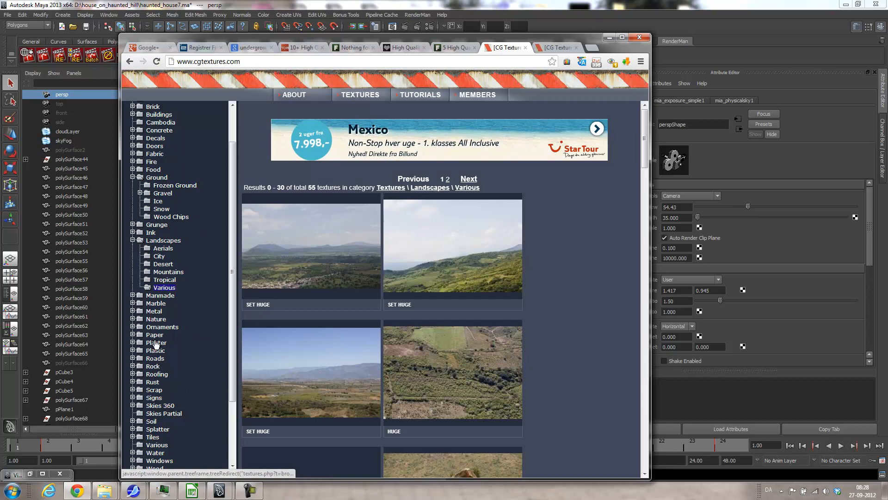
{"action": "left_click", "coordinate": [153, 366]}
{"action": "scroll", "coordinate": [199, 365], "scroll_direction": "down", "scroll_amount": 3}
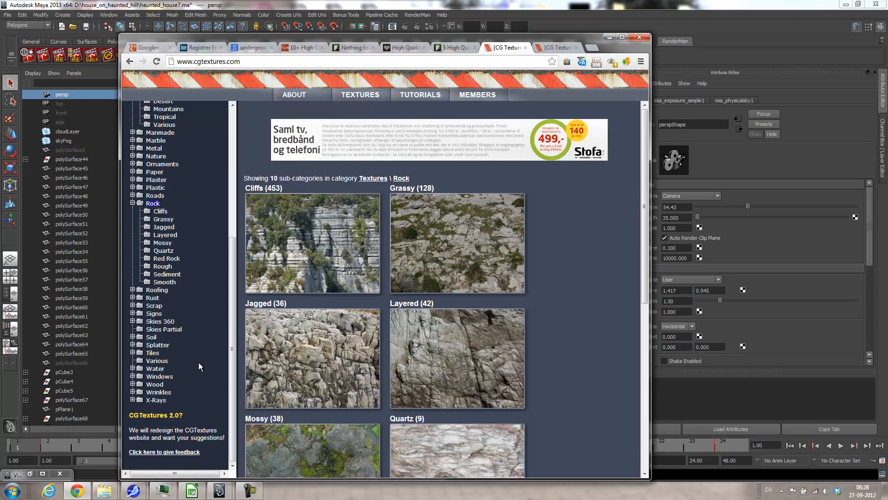
{"action": "left_click", "coordinate": [176, 284]}
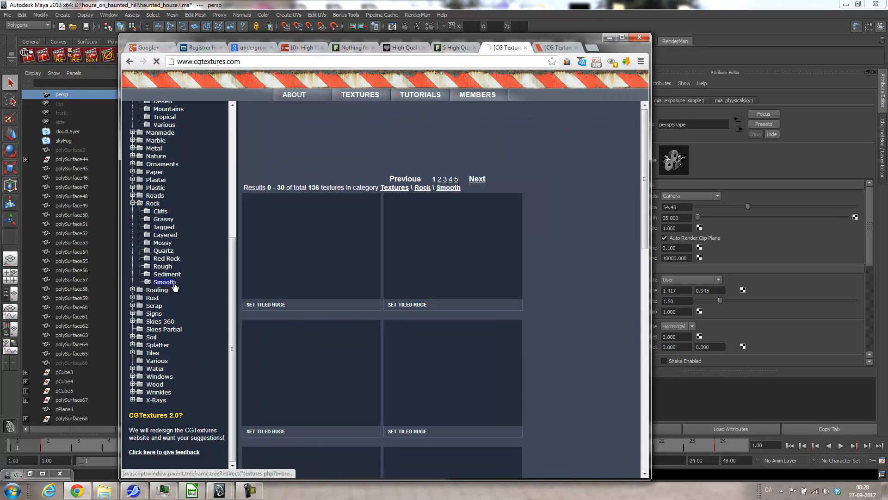
{"action": "scroll", "coordinate": [370, 320], "scroll_direction": "down", "scroll_amount": 5}
{"action": "scroll", "coordinate": [370, 320], "scroll_direction": "down", "scroll_amount": 6}
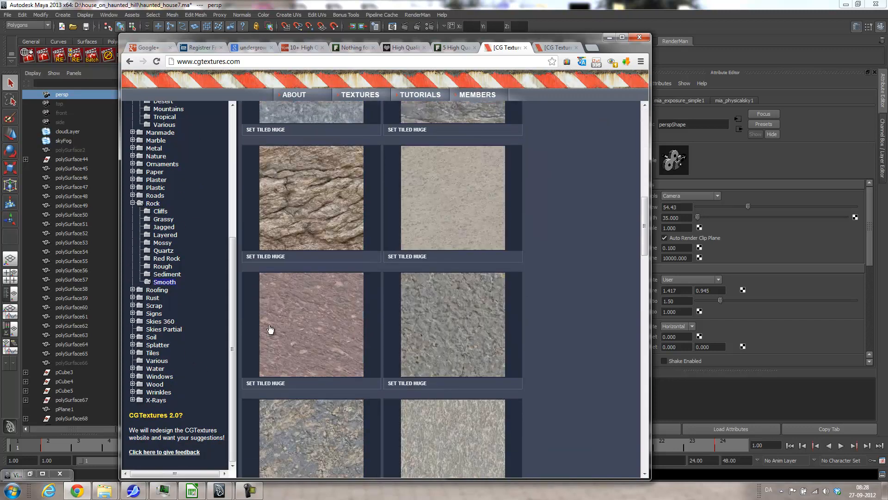
- Examine the Tiles and Various categories and the Rough and Mud soil subcategories for a suitable ground texture
{"action": "left_click", "coordinate": [158, 352]}
{"action": "left_click", "coordinate": [168, 401]}
{"action": "scroll", "coordinate": [404, 326], "scroll_direction": "down", "scroll_amount": 10}
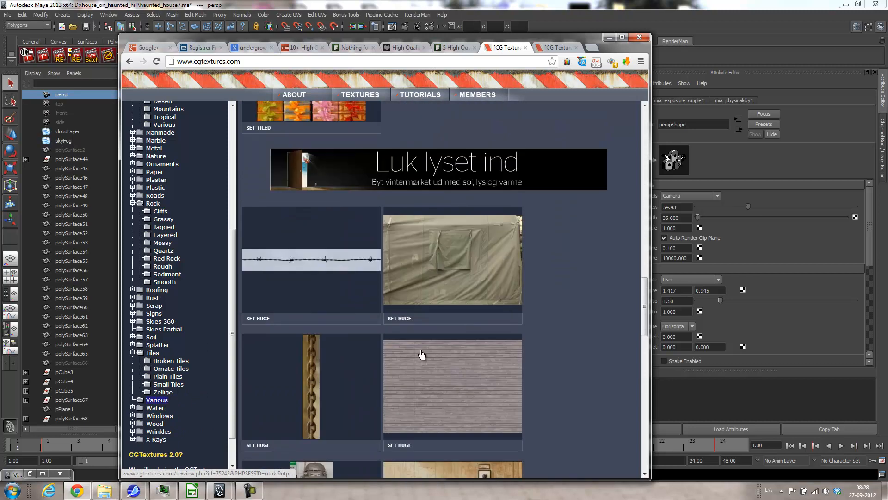
{"action": "scroll", "coordinate": [421, 355], "scroll_direction": "down", "scroll_amount": 5}
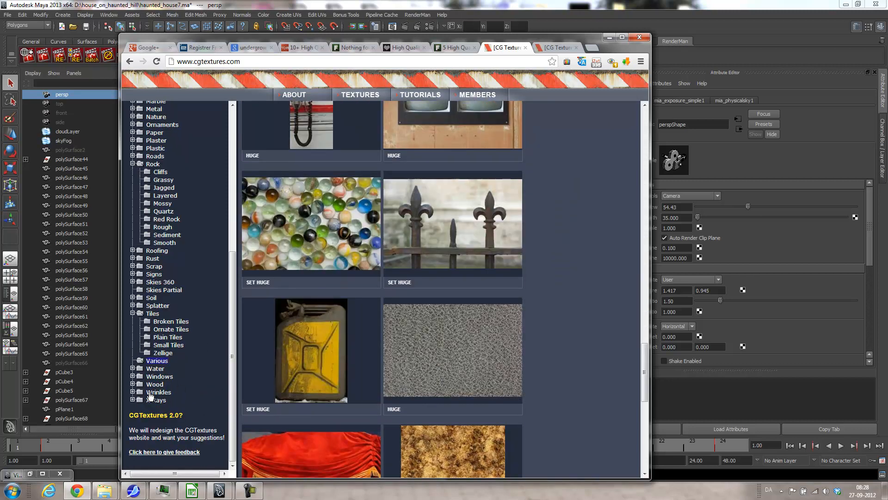
{"action": "left_click", "coordinate": [176, 299]}
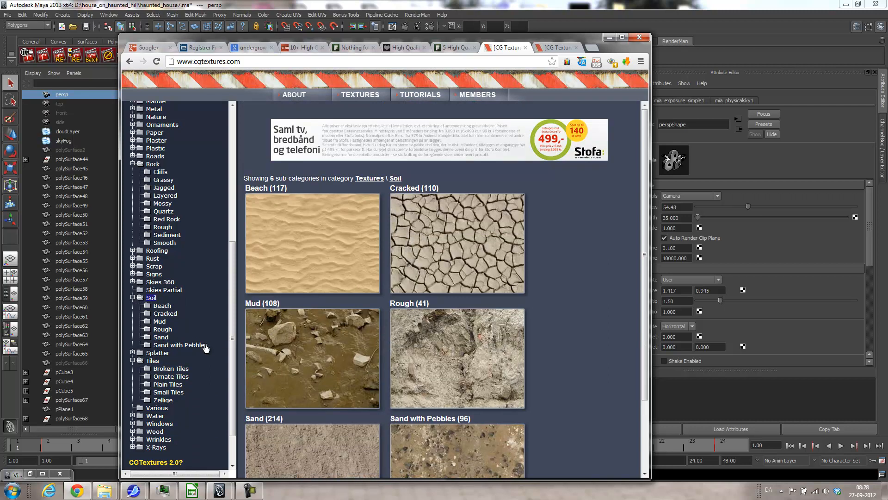
{"action": "left_click", "coordinate": [160, 329]}
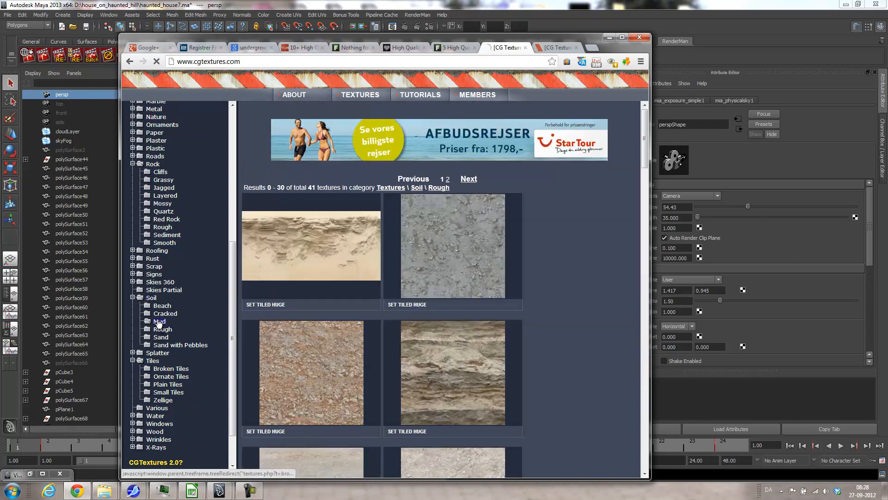
{"action": "left_click", "coordinate": [160, 321]}
{"action": "scroll", "coordinate": [364, 327], "scroll_direction": "down", "scroll_amount": 10}
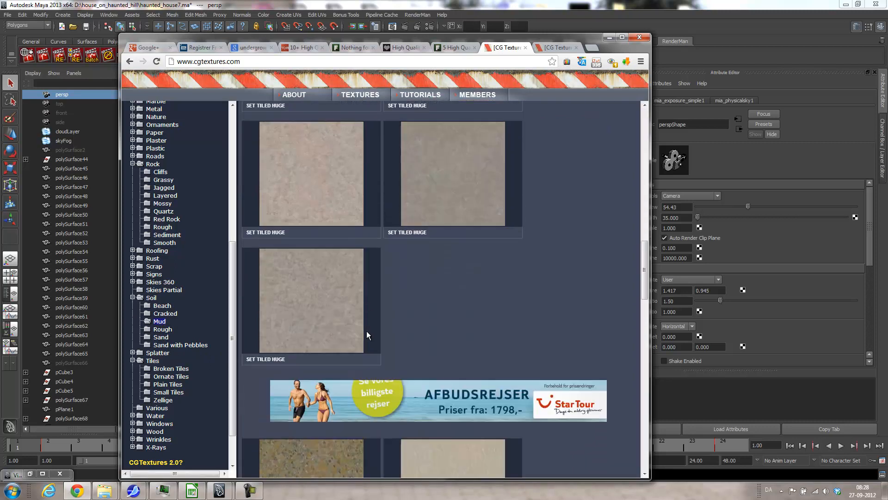
{"action": "scroll", "coordinate": [366, 332], "scroll_direction": "down", "scroll_amount": 8}
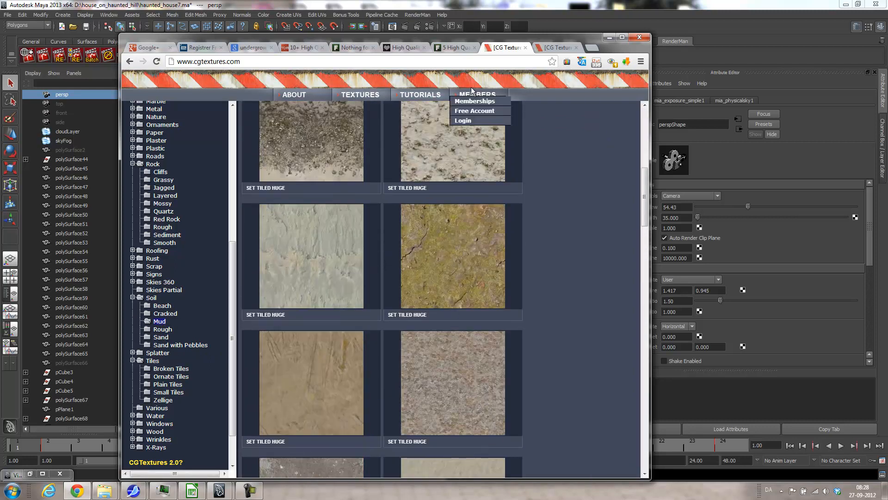
- Save the WoodChips0027 preview image from its background tab to the Downloads folder
{"action": "left_click", "coordinate": [550, 52]}
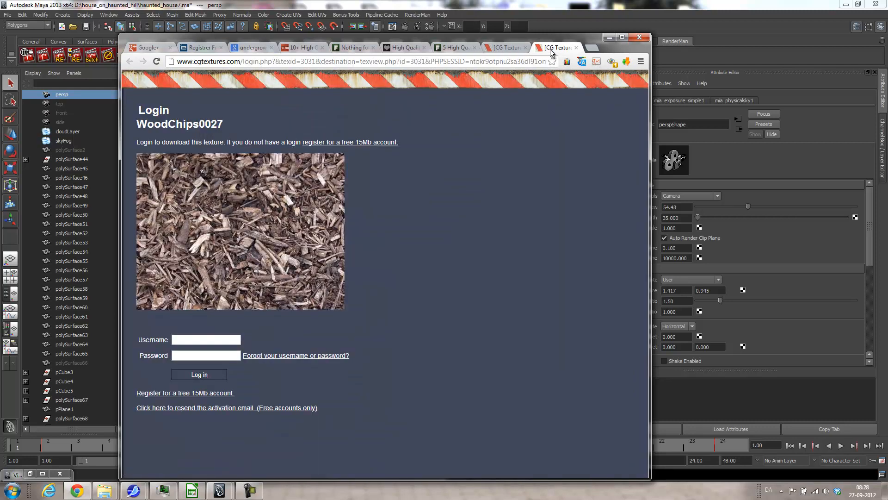
{"action": "right_click", "coordinate": [234, 230]}
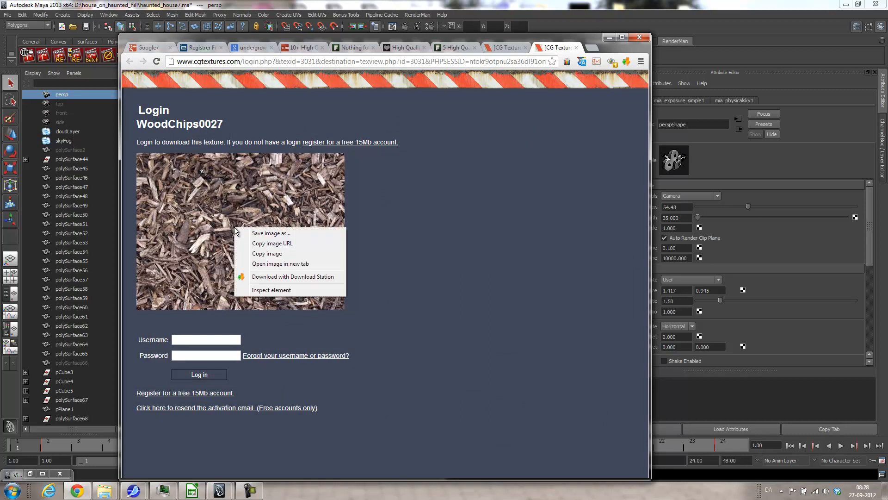
{"action": "left_click", "coordinate": [269, 234]}
{"action": "left_click", "coordinate": [479, 266]}
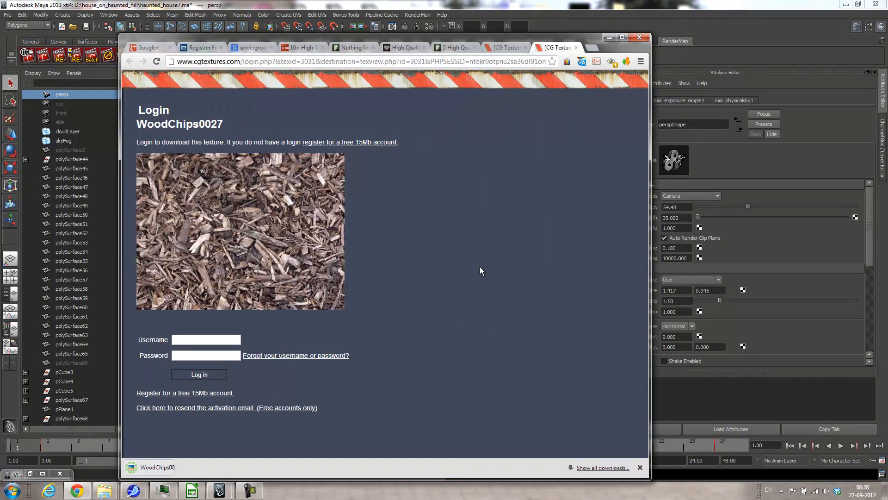
- Show the downloaded WoodChips0027_1_thumbhuge.jpg in its folder, open it in Photoshop, and maximize the Photoshop window
{"action": "left_click", "coordinate": [215, 467]}
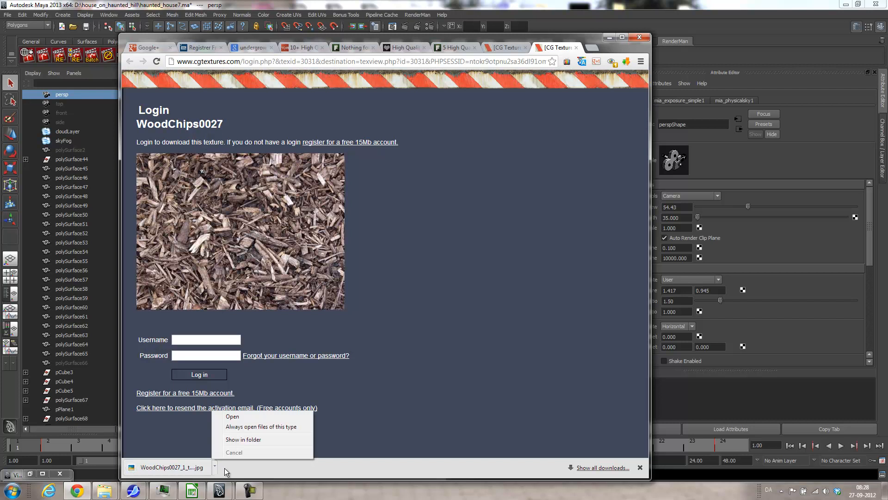
{"action": "left_click", "coordinate": [234, 439]}
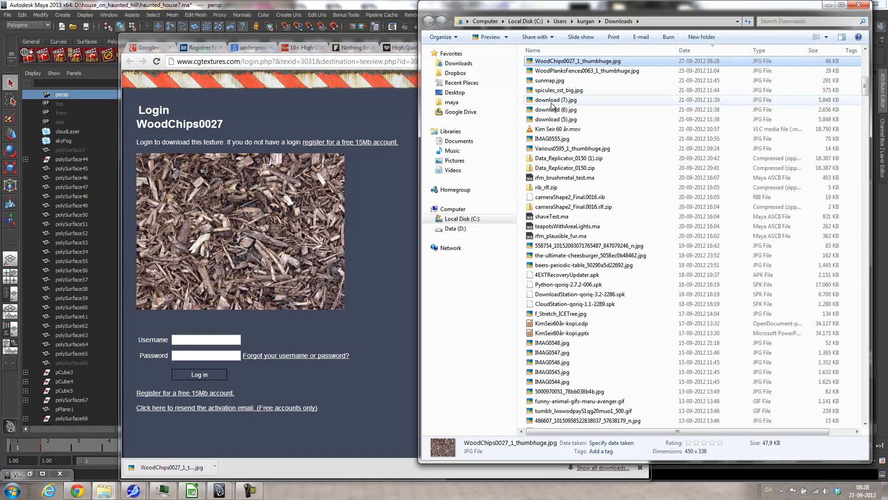
{"action": "right_click", "coordinate": [545, 59]}
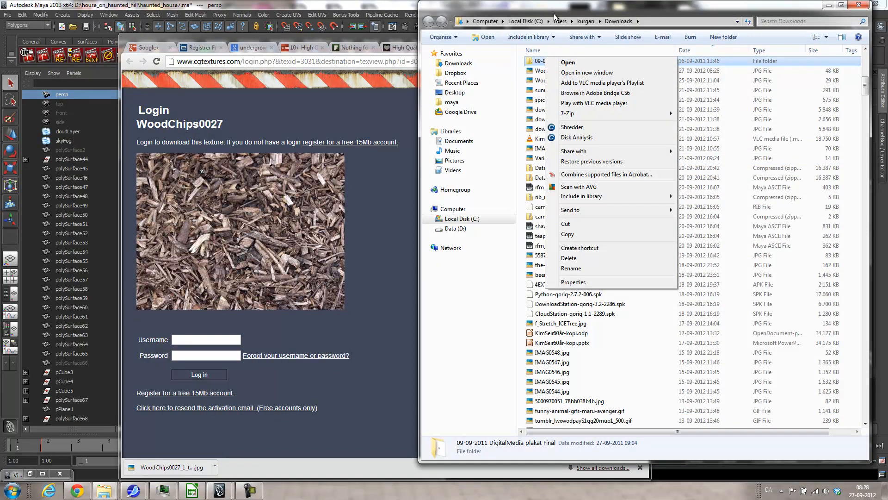
{"action": "left_click", "coordinate": [556, 18]}
{"action": "left_click", "coordinate": [547, 72]}
{"action": "right_click", "coordinate": [546, 73]}
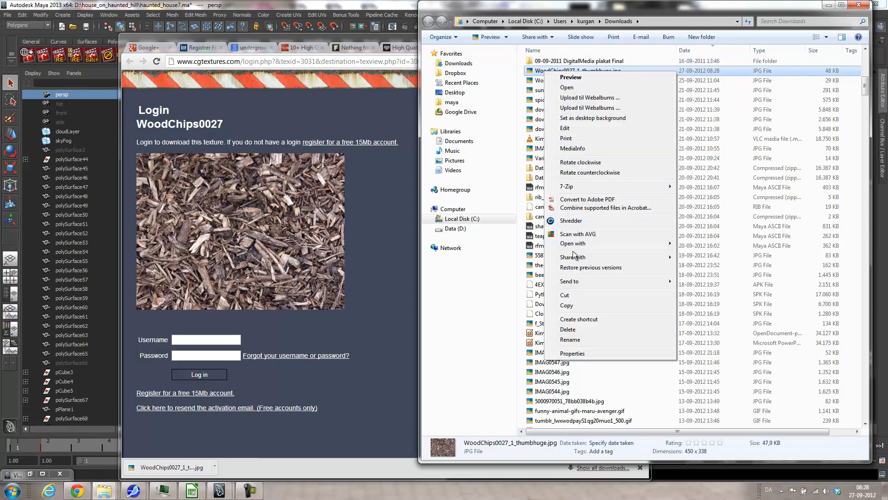
{"action": "mouse_move", "coordinate": [572, 246]}
{"action": "left_click", "coordinate": [687, 263]}
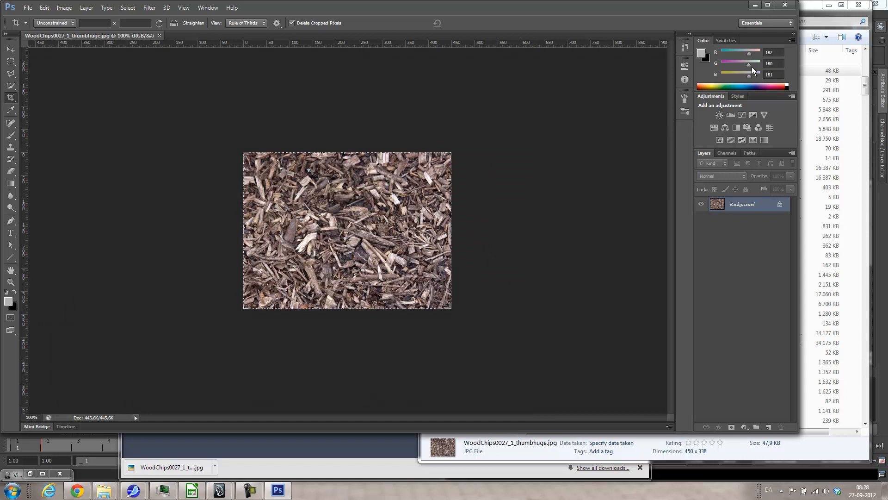
{"action": "left_click", "coordinate": [767, 5]}
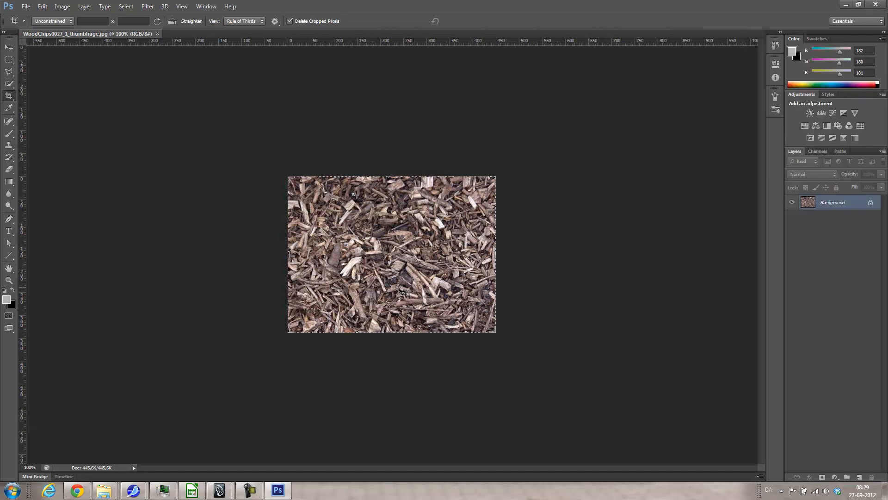
- Check the wood chips image for tiling seams by previewing horizontal and vertical shifts with the Offset filter, cancel it, and close Photoshop
{"action": "scroll", "coordinate": [375, 292], "scroll_direction": "up", "scroll_amount": 2, "text": "alt"}
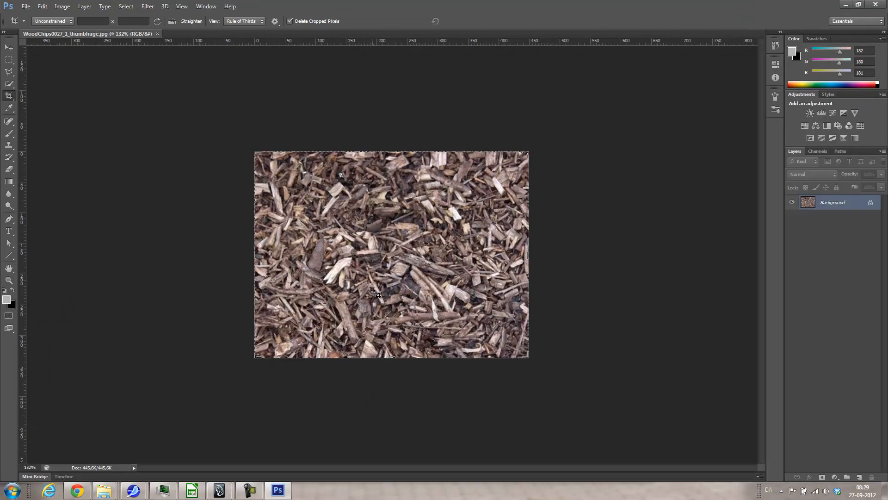
{"action": "left_click", "coordinate": [147, 7]}
{"action": "mouse_move", "coordinate": [197, 175]}
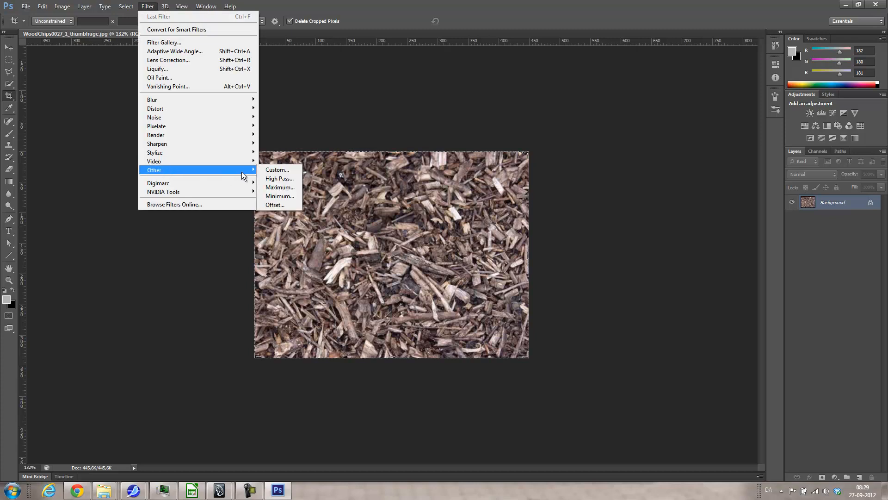
{"action": "left_click", "coordinate": [277, 205]}
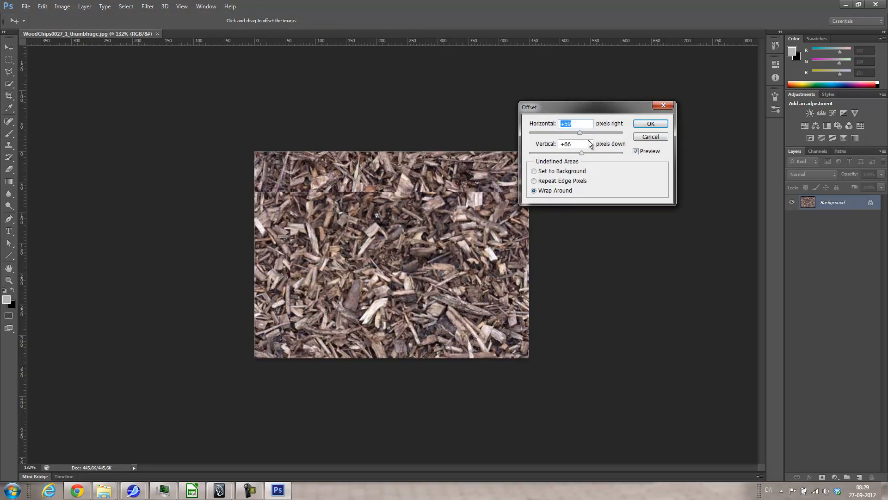
{"action": "left_click_drag", "start_coordinate": [530, 153], "coordinate": [569, 153]}
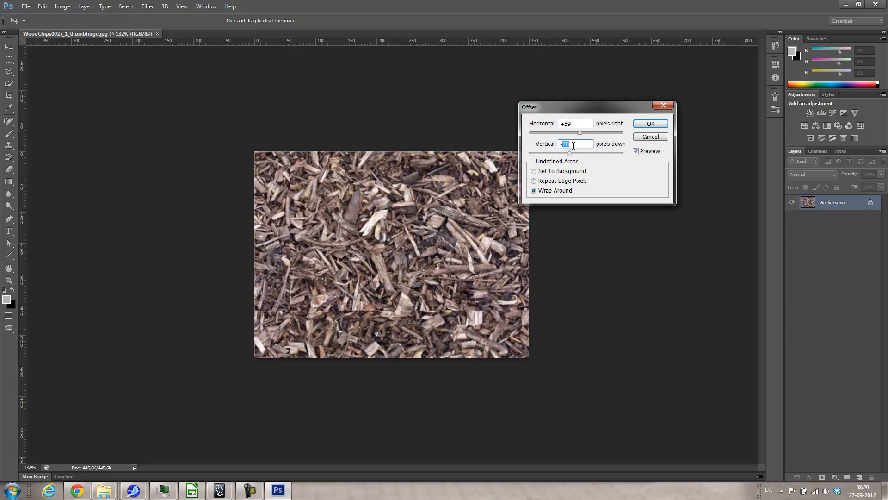
{"action": "type", "text": "0"}
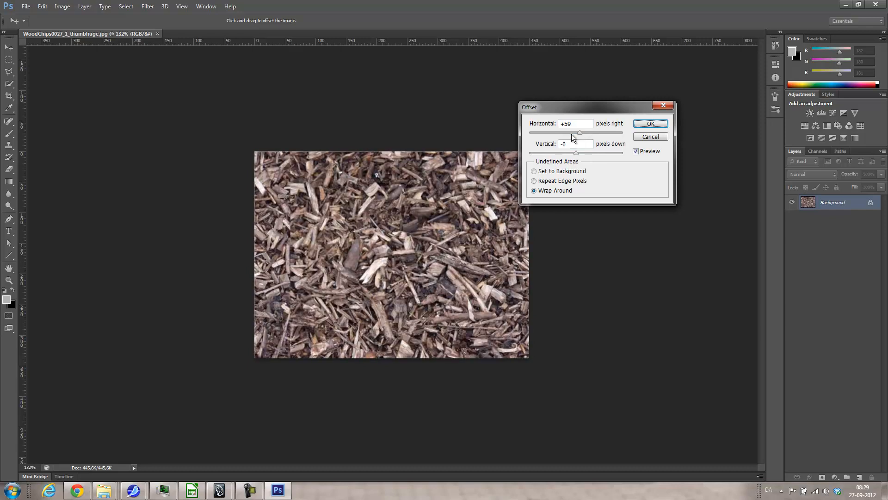
{"action": "mouse_move", "coordinate": [586, 138]}
{"action": "left_mouse_down"}
{"action": "mouse_move", "coordinate": [554, 136]}
{"action": "mouse_move", "coordinate": [577, 136]}
{"action": "left_mouse_up"}
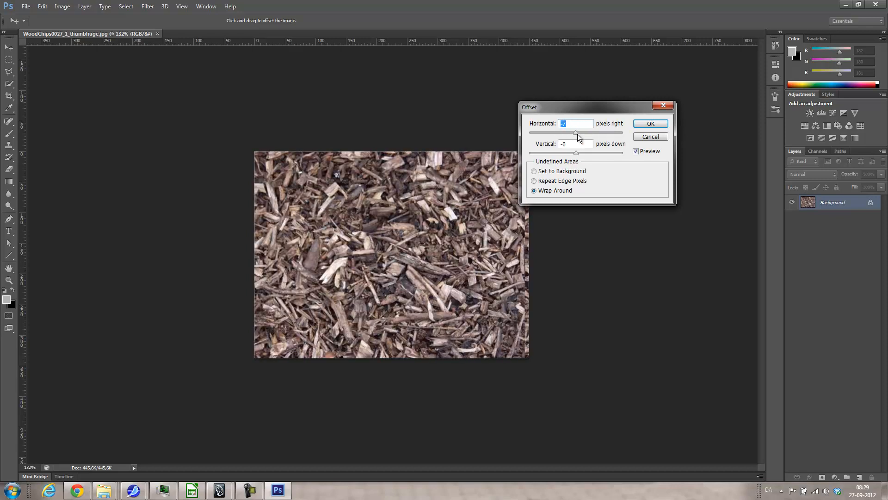
{"action": "type", "text": "0"}
{"action": "key", "text": "Tab"}
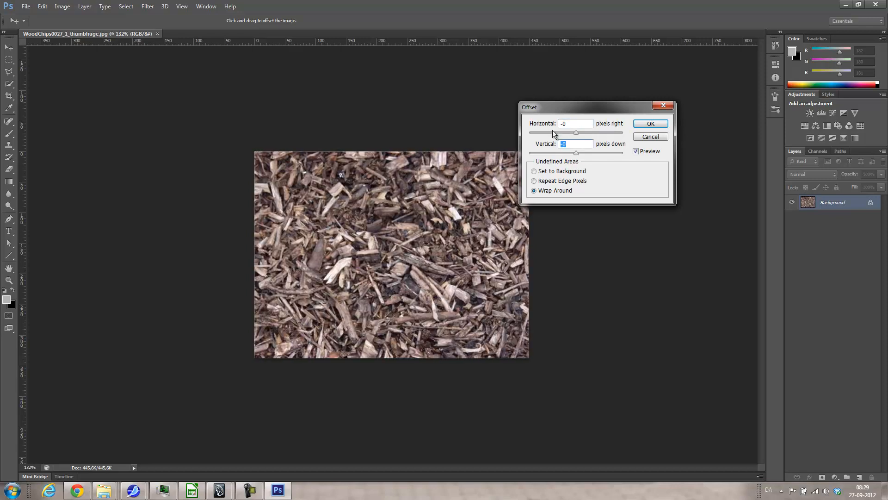
{"action": "left_click_drag", "start_coordinate": [576, 154], "coordinate": [598, 154]}
{"action": "left_click", "coordinate": [646, 138]}
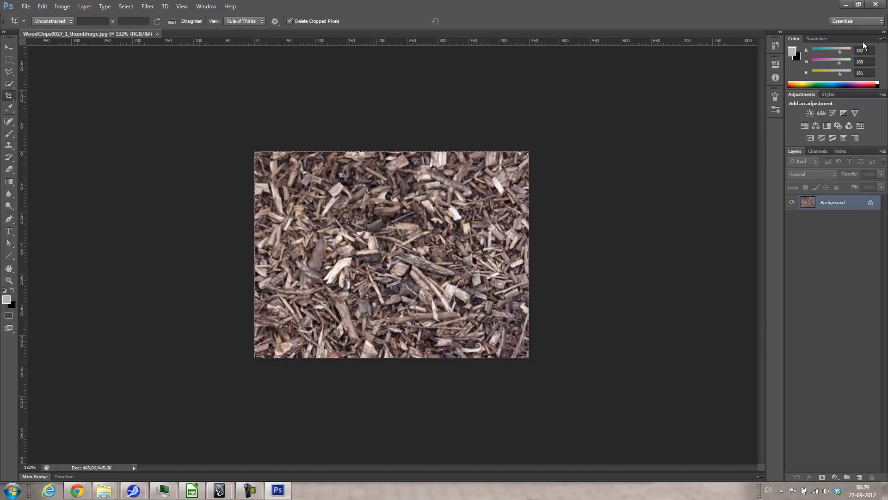
{"action": "left_click", "coordinate": [876, 5]}
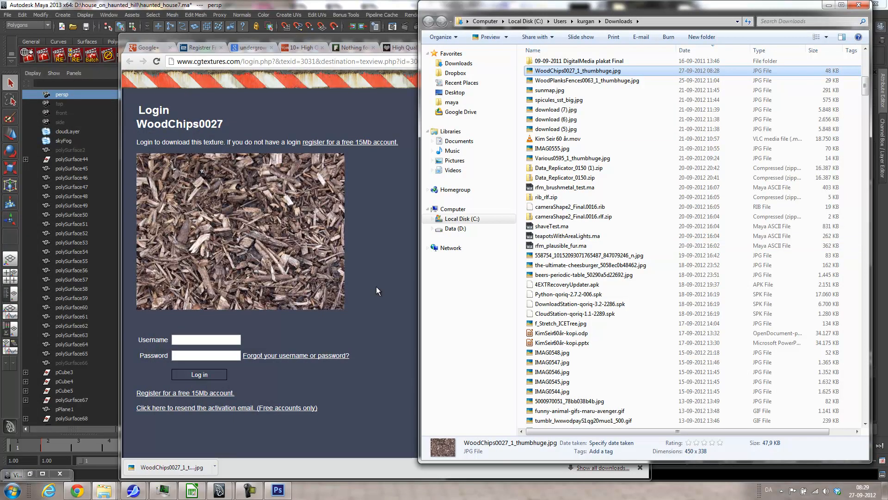
- Copy WoodChips0027_1_thumbhuge.jpg from the Downloads folder into D:\house_on_haunted_hill\textures
{"action": "left_click", "coordinate": [571, 72]}
{"action": "key", "text": "BackSpace"}
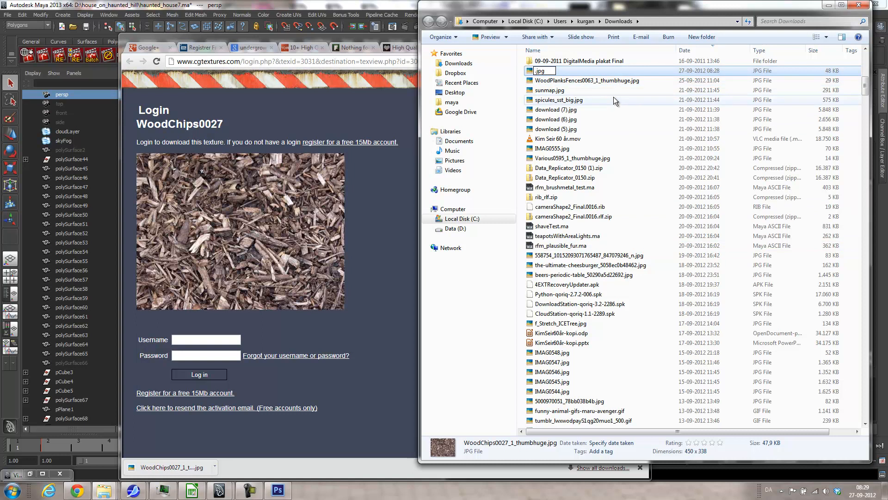
{"action": "key", "text": "Return"}
{"action": "left_click", "coordinate": [501, 245]}
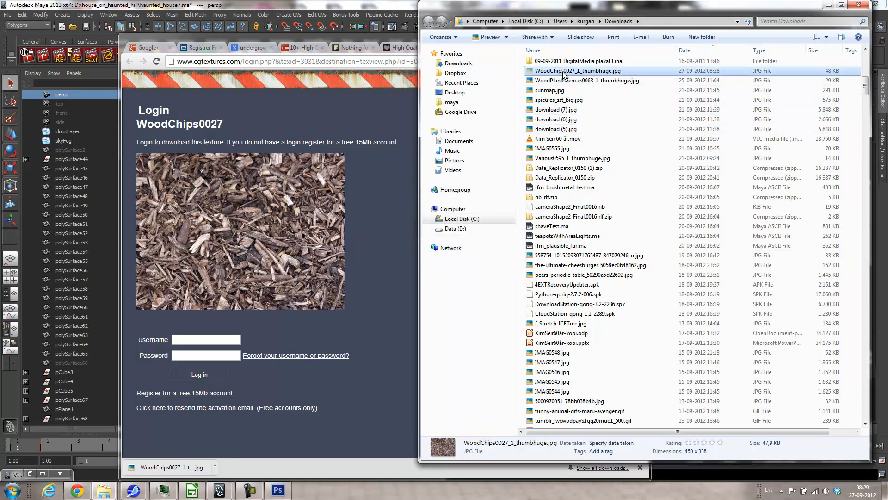
{"action": "left_click", "coordinate": [459, 229]}
{"action": "left_click", "coordinate": [555, 307]}
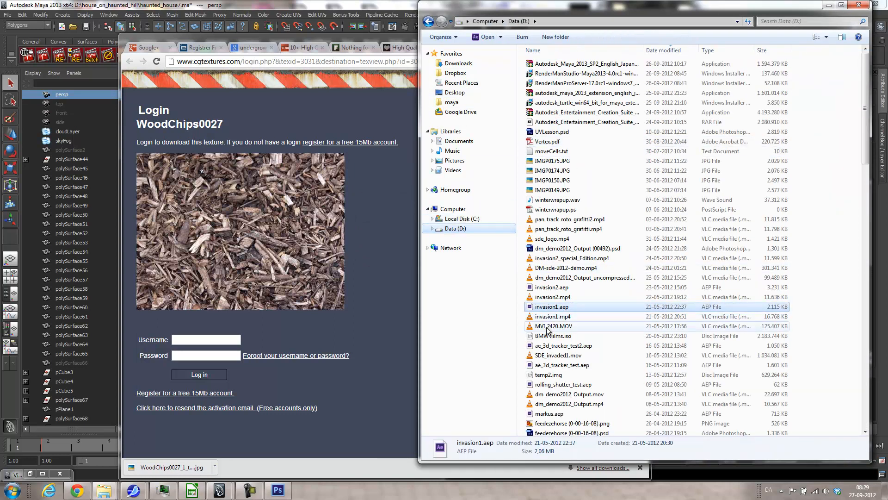
{"action": "left_click_drag", "start_coordinate": [865, 88], "coordinate": [869, 225]}
{"action": "double_click", "coordinate": [566, 186]}
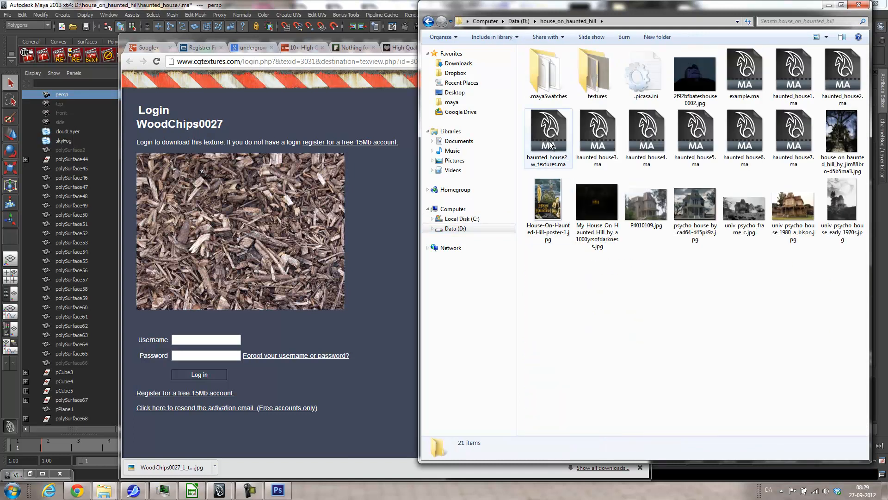
{"action": "double_click", "coordinate": [600, 79]}
{"action": "key", "text": "w"}
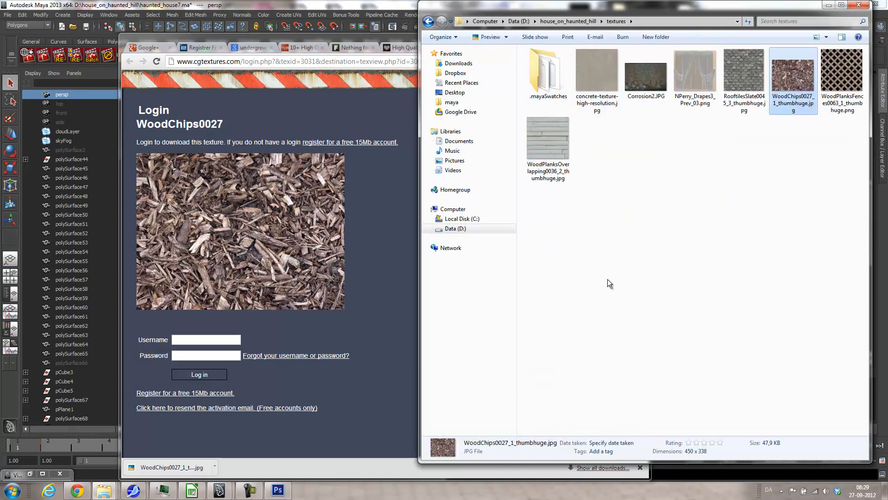
- Switch to Maya and connect a File texture to the Color of the ground plane's lambert5 material
{"action": "left_click", "coordinate": [104, 3]}
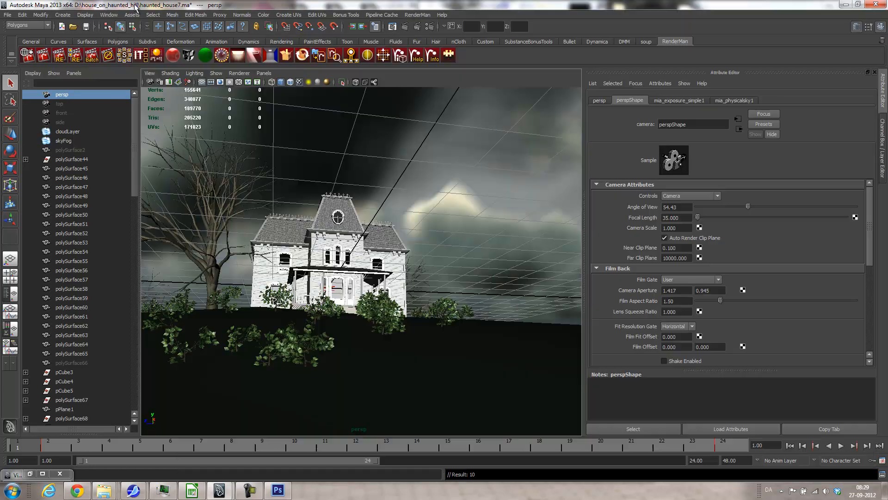
{"action": "left_click", "coordinate": [407, 349]}
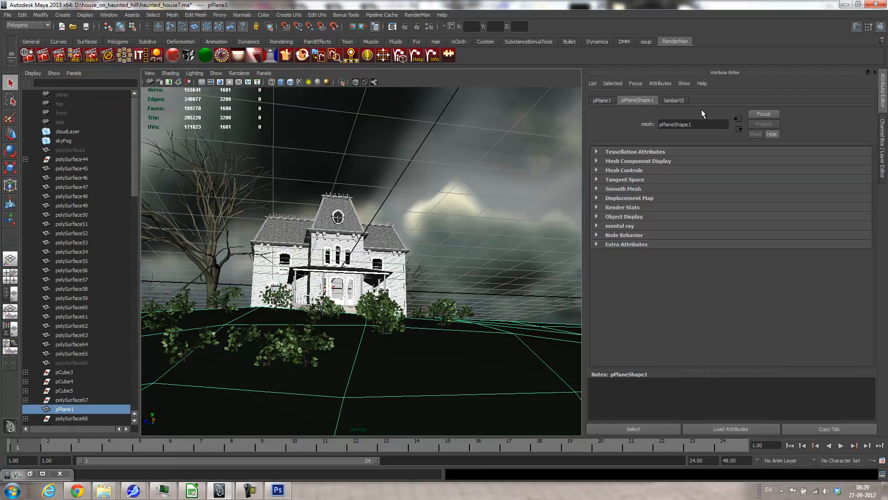
{"action": "left_click", "coordinate": [667, 100]}
{"action": "left_click", "coordinate": [855, 206]}
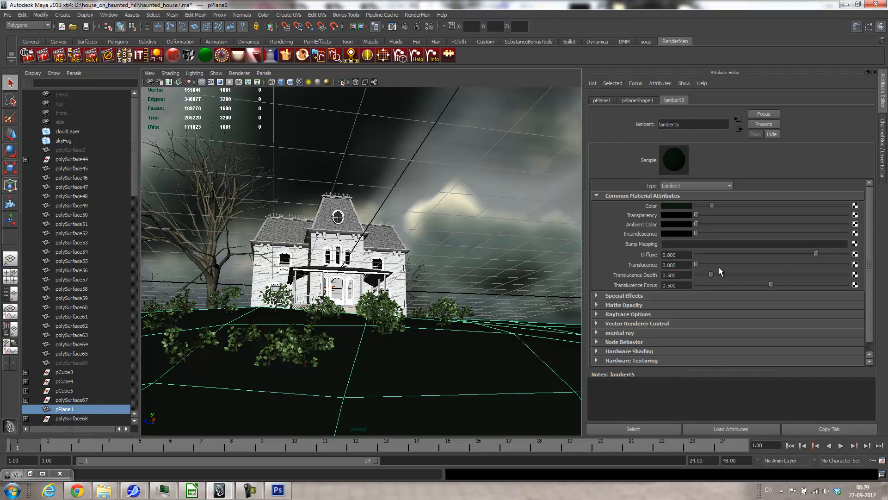
{"action": "left_click", "coordinate": [415, 237]}
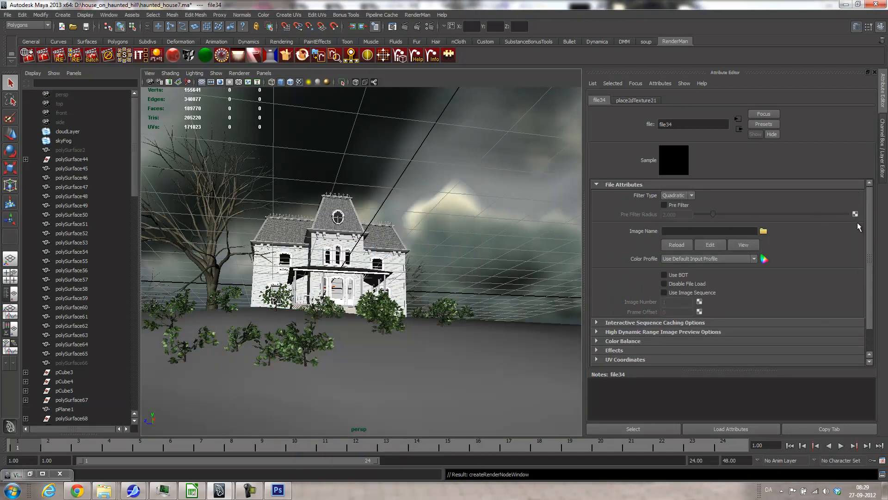
- Load WoodChips0027_1_thumbhuge.jpg from D:\house_on_haunted_hill\textures as the file texture's image
{"action": "left_click", "coordinate": [764, 231]}
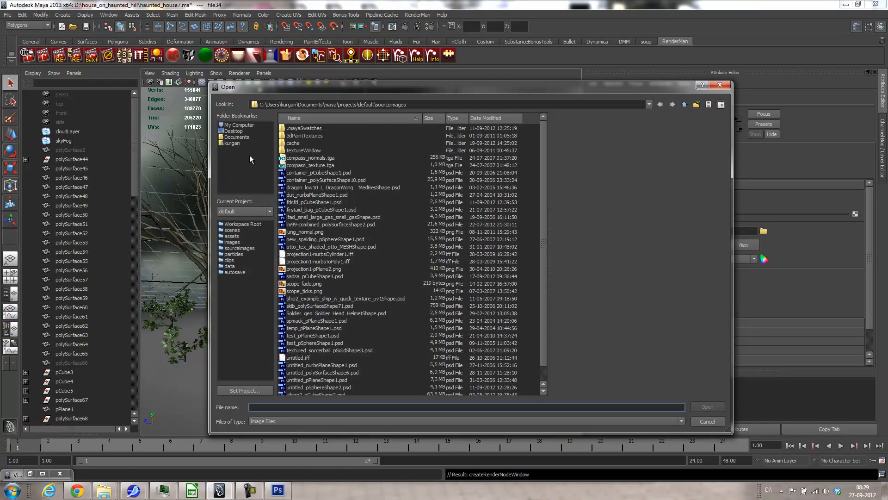
{"action": "left_click", "coordinate": [230, 126]}
{"action": "double_click", "coordinate": [289, 138]}
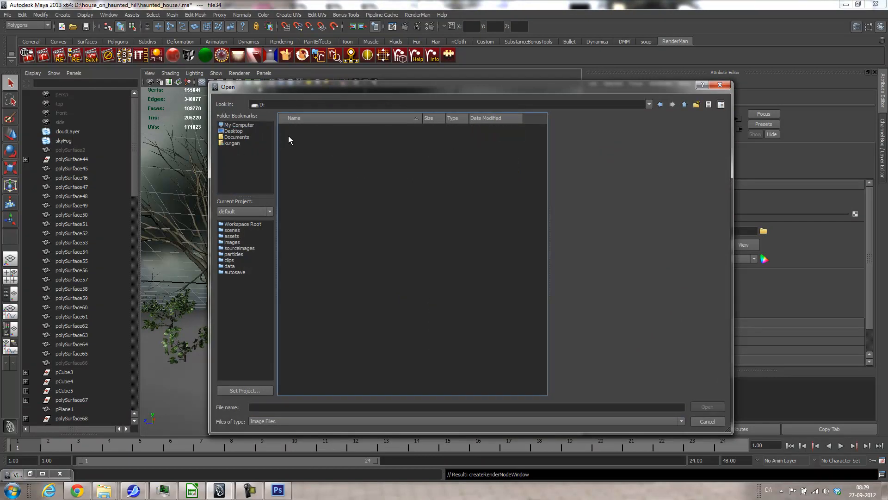
{"action": "left_click_drag", "start_coordinate": [541, 226], "coordinate": [547, 291]}
{"action": "double_click", "coordinate": [299, 239]}
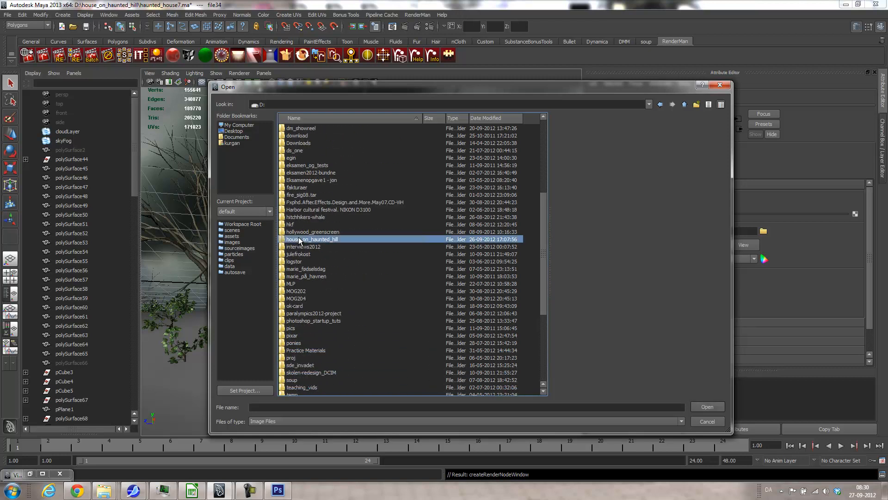
{"action": "double_click", "coordinate": [299, 135]}
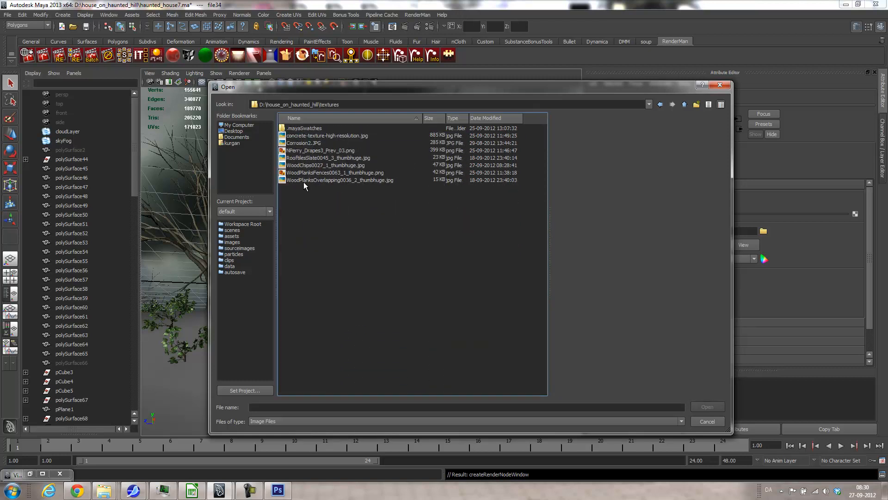
{"action": "double_click", "coordinate": [306, 165]}
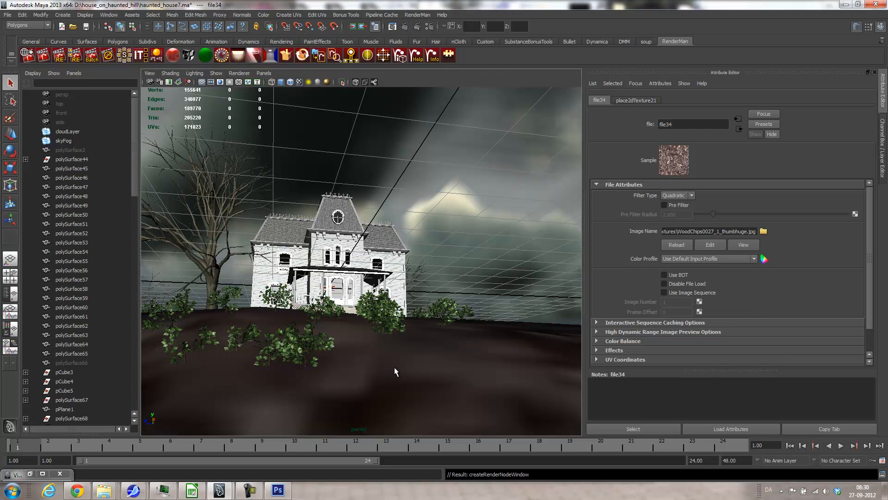
- Examine how the wood chips texture stretches over the whole ground plane, from above and near the ground
{"action": "left_click_drag", "start_coordinate": [412, 225], "coordinate": [419, 282], "text": "alt"}
{"action": "right_click_drag", "start_coordinate": [419, 282], "coordinate": [232, 307], "text": "alt"}
{"action": "left_click_drag", "start_coordinate": [232, 307], "coordinate": [357, 224], "text": "alt"}
{"action": "left_click_drag", "start_coordinate": [370, 318], "coordinate": [328, 333], "text": "alt"}
{"action": "left_click", "coordinate": [468, 259]}
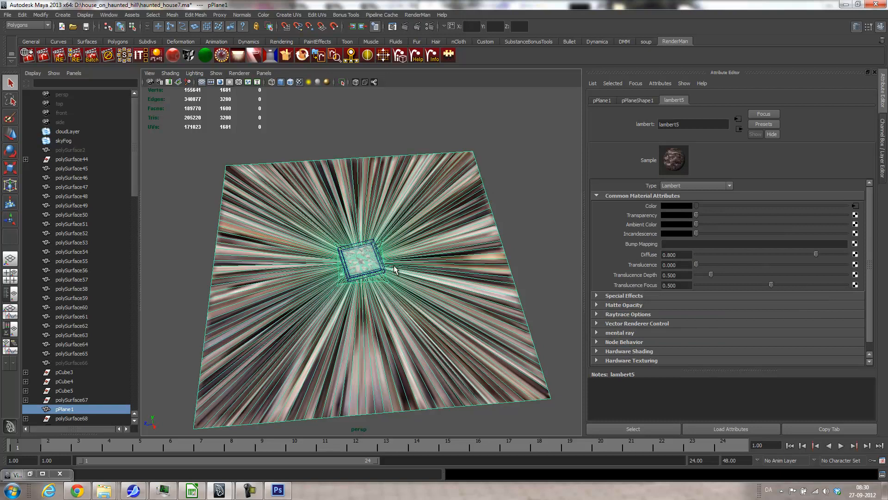
{"action": "left_click_drag", "start_coordinate": [375, 273], "coordinate": [554, 317], "text": "alt"}
{"action": "right_click_drag", "start_coordinate": [554, 318], "coordinate": [518, 311], "text": "alt"}
{"action": "middle_click_drag", "start_coordinate": [449, 206], "coordinate": [381, 285], "text": "alt"}
{"action": "right_click_drag", "start_coordinate": [381, 286], "coordinate": [458, 289], "text": "alt"}
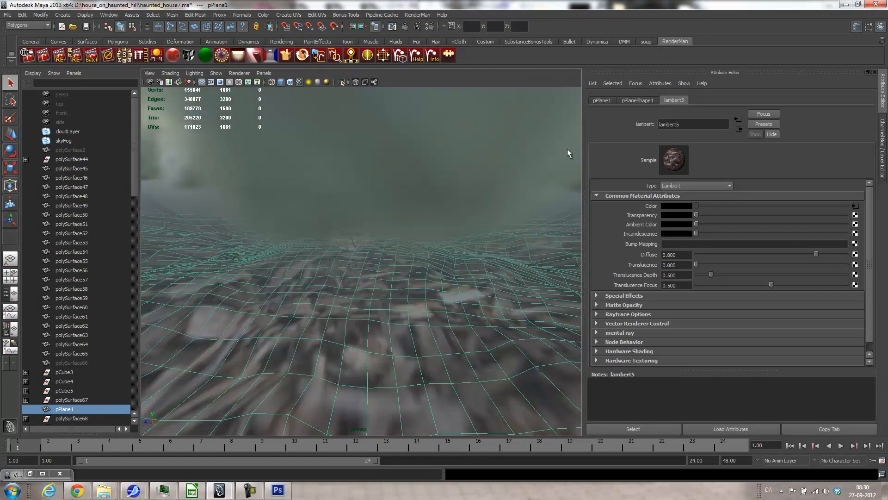
- Set the Repeat UV of the ground texture's 2D placement to 64 by 64
{"action": "left_click", "coordinate": [855, 207]}
{"action": "left_click", "coordinate": [647, 100]}
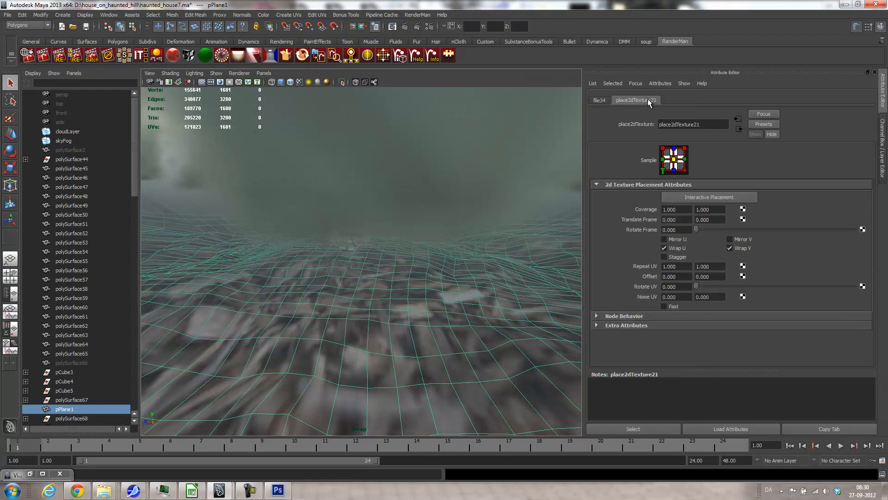
{"action": "left_click", "coordinate": [684, 268]}
{"action": "type", "text": "64"}
{"action": "key", "text": "Tab"}
{"action": "type", "text": "6"}
{"action": "key", "text": "Tab"}
- Examine the scale of the repeated wood chips on the hill up close, and return to the original camera view of the house
{"action": "right_click_drag", "start_coordinate": [491, 278], "coordinate": [551, 300], "text": "alt"}
{"action": "middle_click_drag", "start_coordinate": [491, 278], "coordinate": [473, 267], "text": "alt"}
{"action": "right_click_drag", "start_coordinate": [473, 267], "coordinate": [445, 292], "text": "alt"}
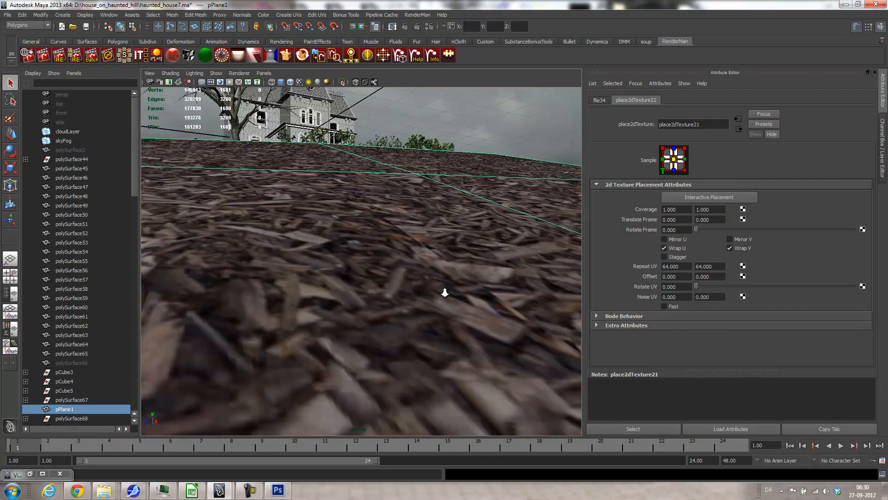
{"action": "middle_click_drag", "start_coordinate": [444, 292], "coordinate": [432, 315], "text": "alt"}
{"action": "right_click_drag", "start_coordinate": [432, 315], "coordinate": [472, 301], "text": "alt"}
{"action": "middle_click_drag", "start_coordinate": [472, 302], "coordinate": [478, 296], "text": "alt"}
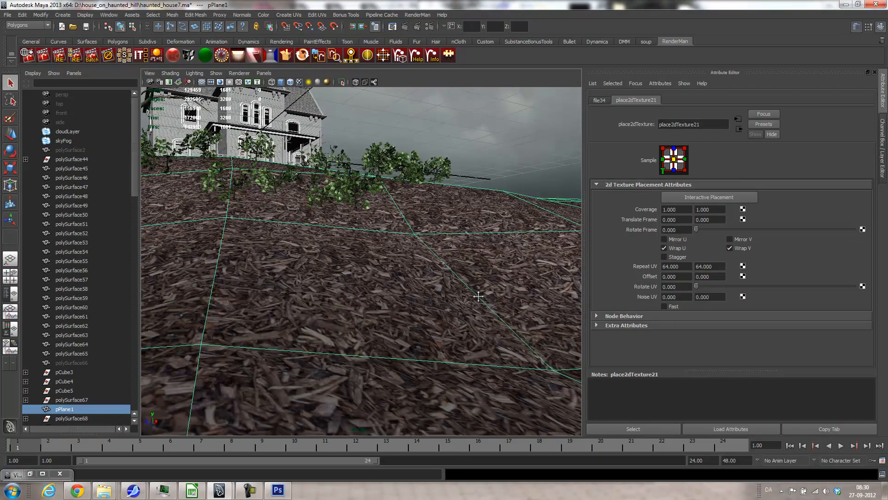
{"action": "right_click_drag", "start_coordinate": [439, 296], "coordinate": [448, 296], "text": "alt"}
{"action": "middle_click_drag", "start_coordinate": [448, 297], "coordinate": [472, 314], "text": "alt"}
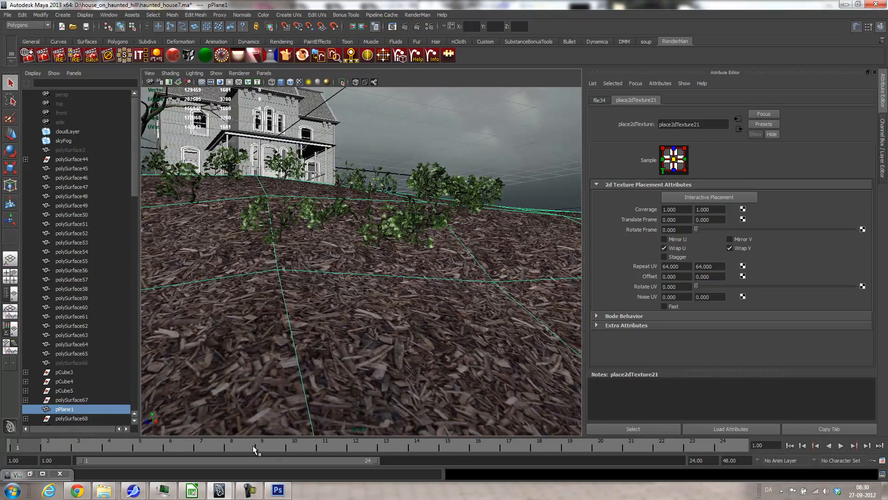
{"action": "left_click", "coordinate": [32, 445]}
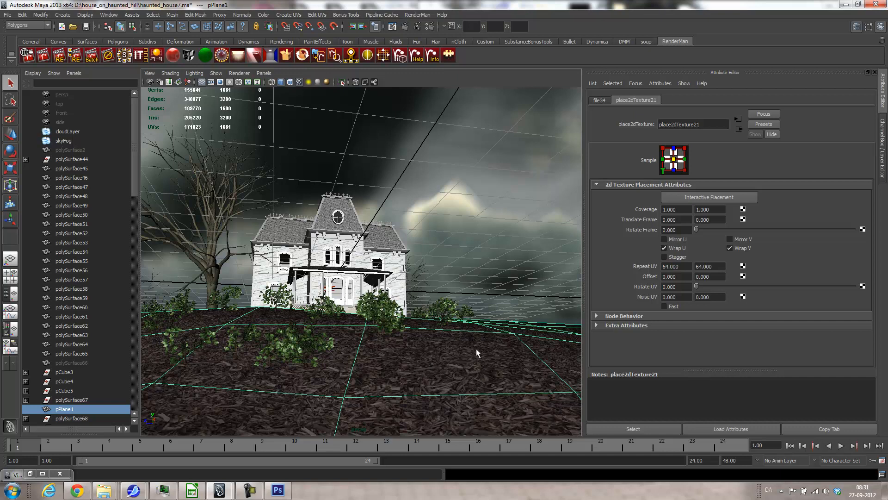
- Select the ground plane, show its lambert5 material attributes, and open the Hypershade
{"action": "left_click", "coordinate": [478, 276]}
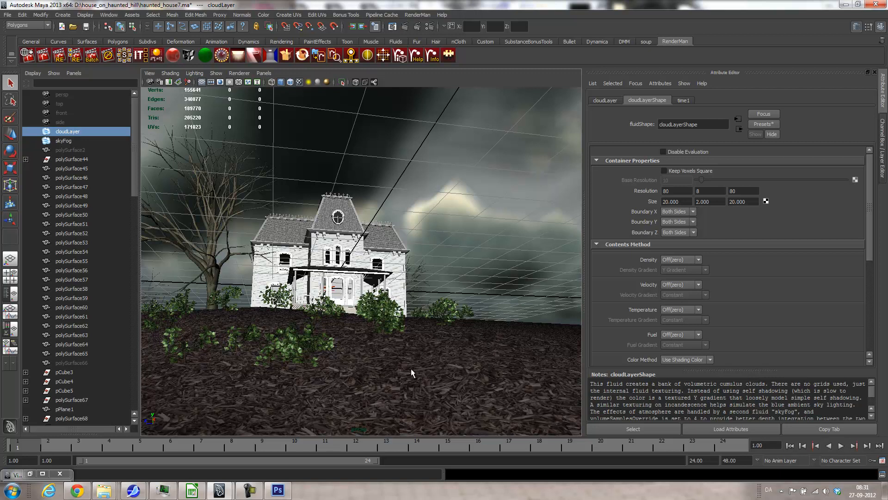
{"action": "left_click", "coordinate": [441, 368]}
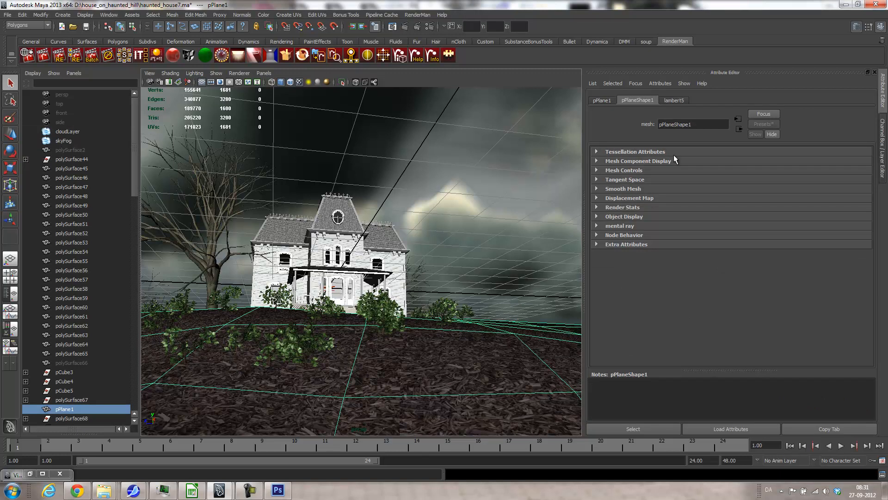
{"action": "left_click", "coordinate": [674, 101]}
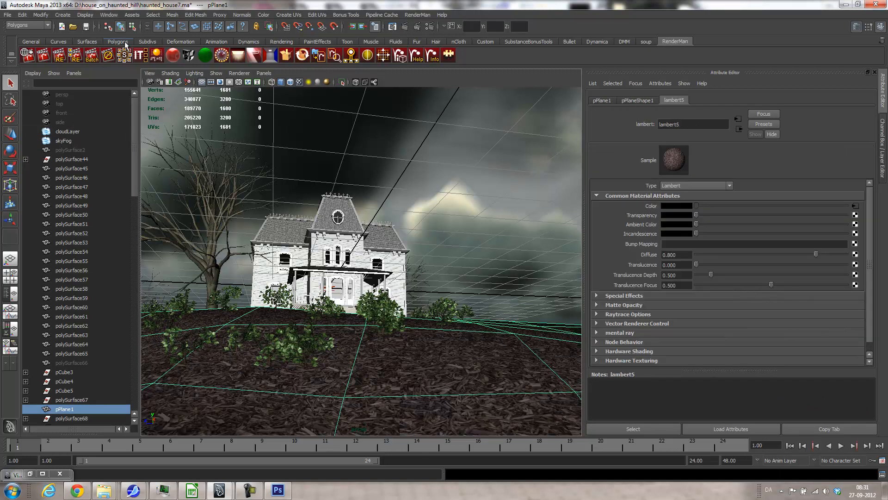
{"action": "left_click", "coordinate": [108, 15]}
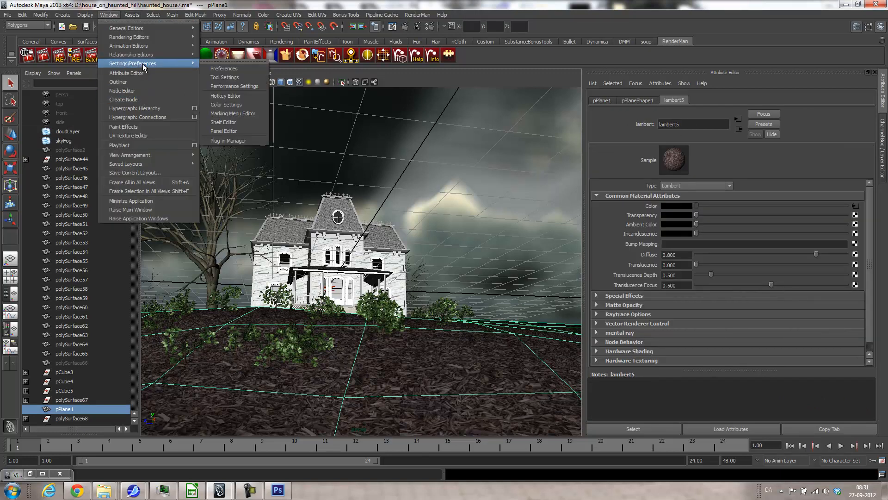
{"action": "mouse_move", "coordinate": [151, 40]}
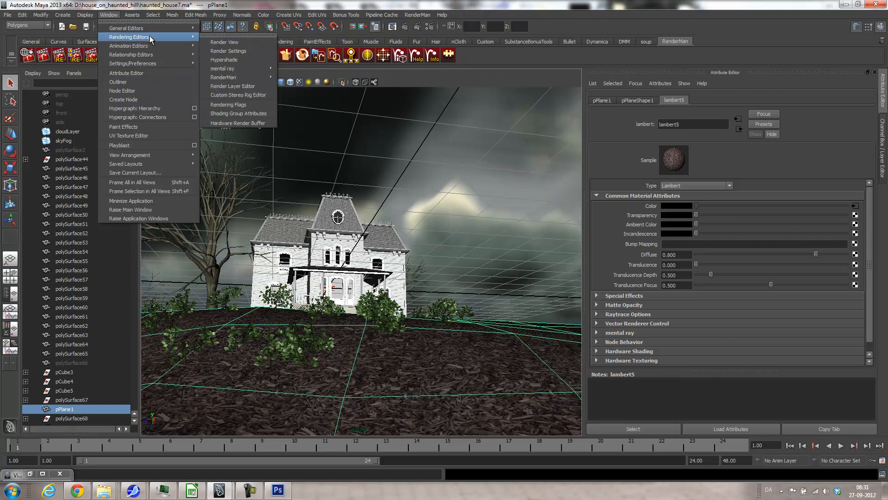
{"action": "left_click", "coordinate": [227, 58]}
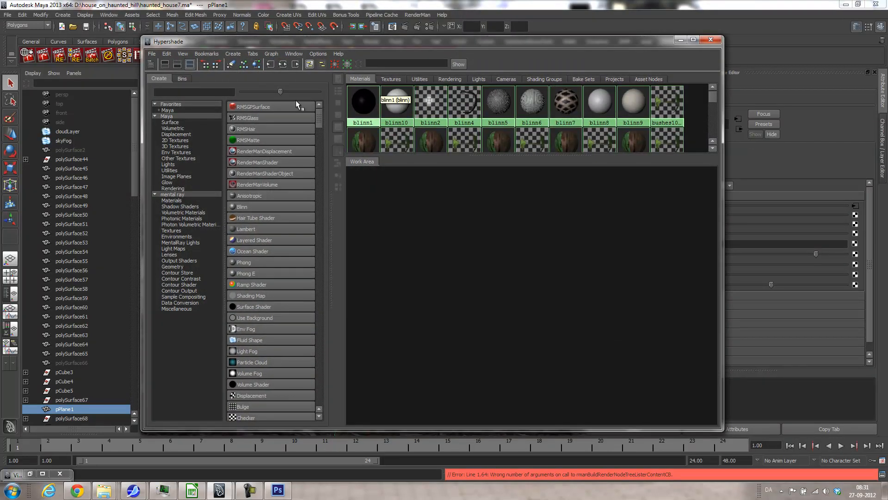
- Graph the lambert5 material's network in the Hypershade and connect the file34 wood chips texture to its bump map
{"action": "left_click_drag", "start_coordinate": [472, 151], "coordinate": [534, 342]}
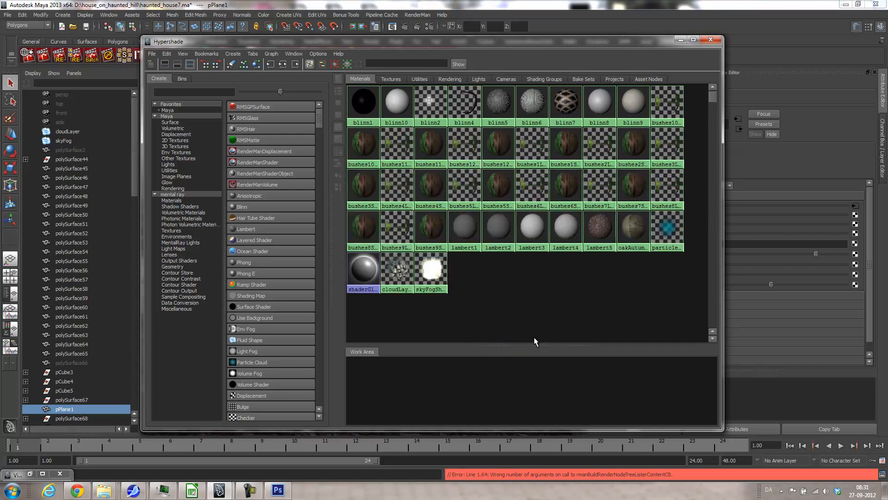
{"action": "left_click", "coordinate": [600, 227]}
{"action": "left_click", "coordinate": [282, 65]}
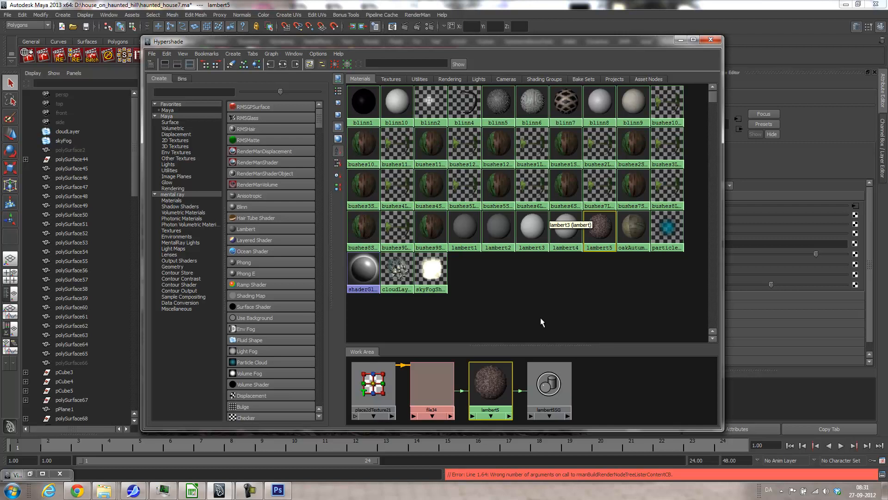
{"action": "middle_click_drag", "start_coordinate": [434, 378], "coordinate": [498, 391]}
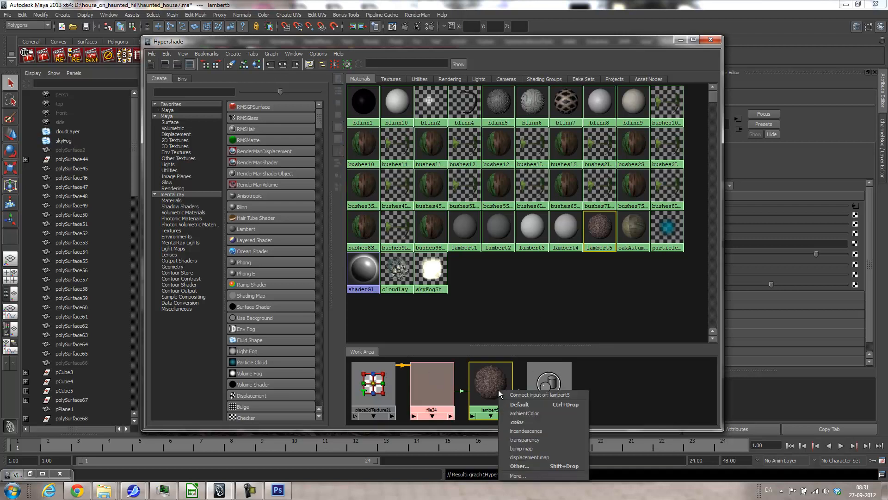
{"action": "left_click", "coordinate": [528, 451]}
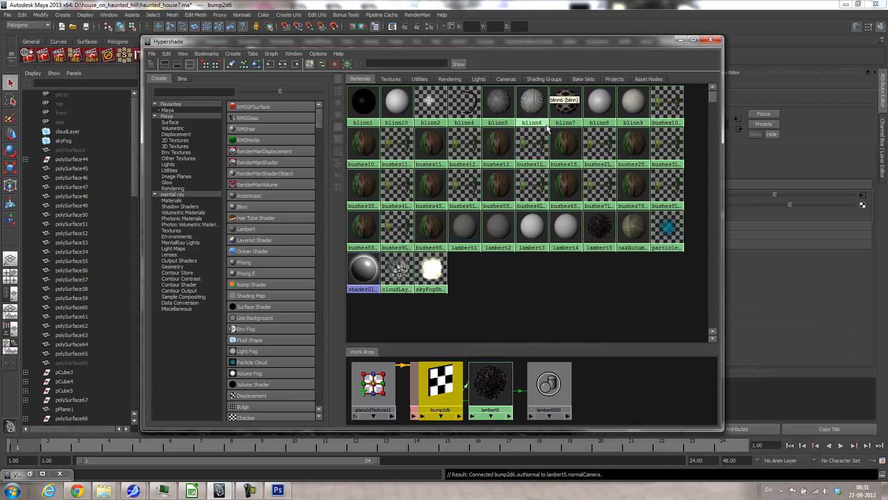
- Set the Bump Depth of the ground's bump node to 0.5 and minimize the Hypershade
{"action": "left_click_drag", "start_coordinate": [512, 44], "coordinate": [236, 43]}
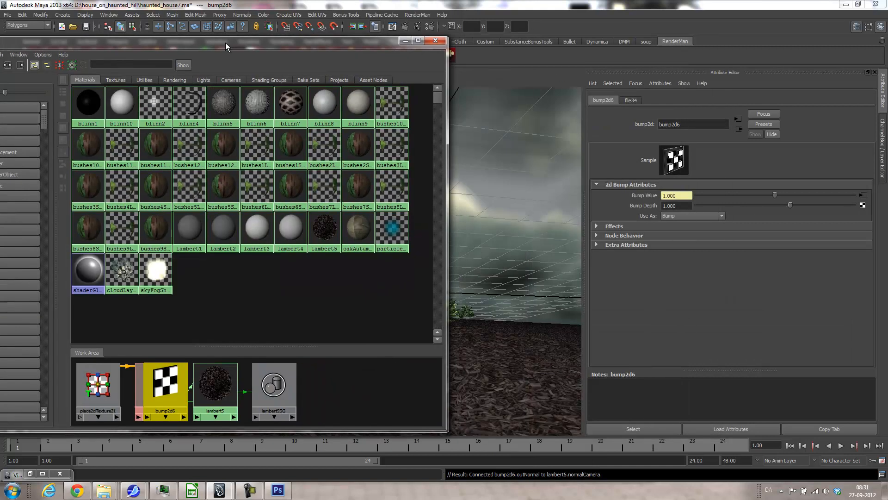
{"action": "left_click", "coordinate": [685, 206]}
{"action": "type", "text": "0.5"}
{"action": "key", "text": "Return"}
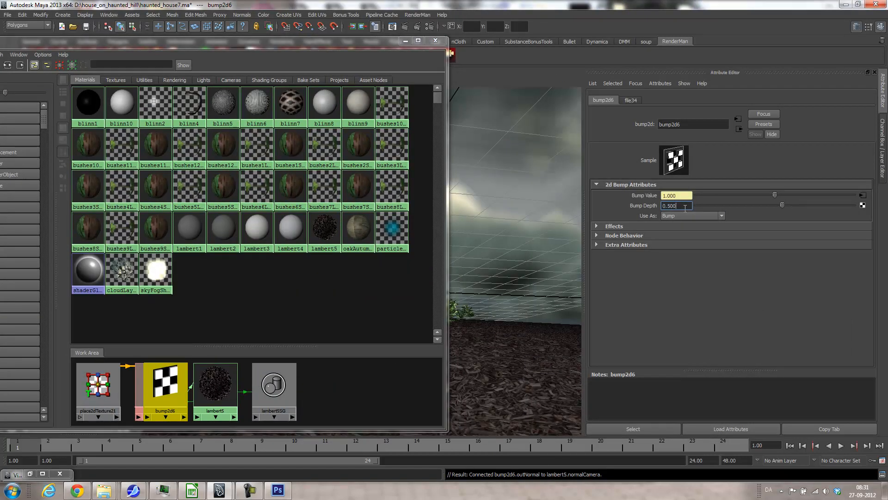
{"action": "left_click", "coordinate": [404, 41]}
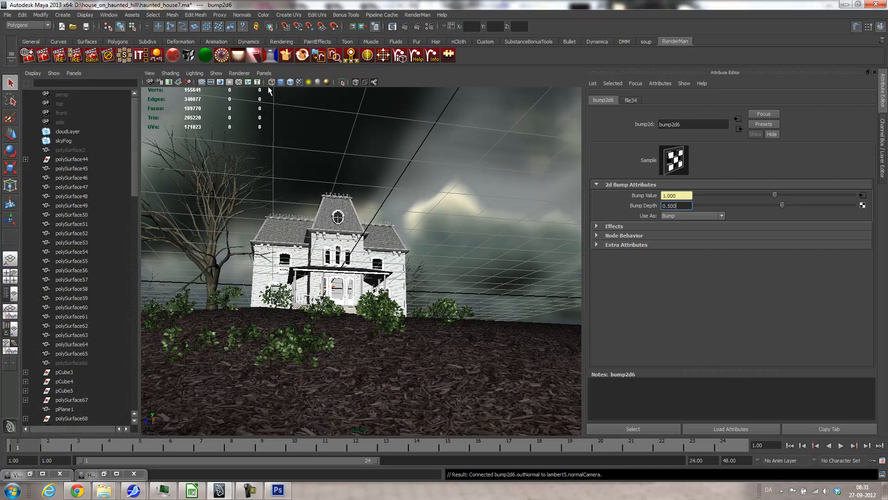
- Preview the bumped ground with high-quality viewport rendering from a lower, closer view of the hill
{"action": "left_click", "coordinate": [325, 83]}
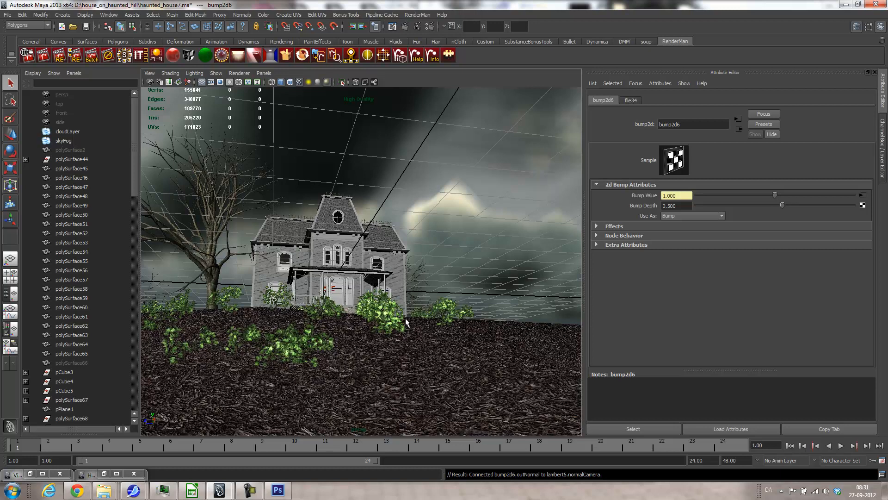
{"action": "left_click_drag", "start_coordinate": [434, 344], "coordinate": [411, 357], "text": "alt"}
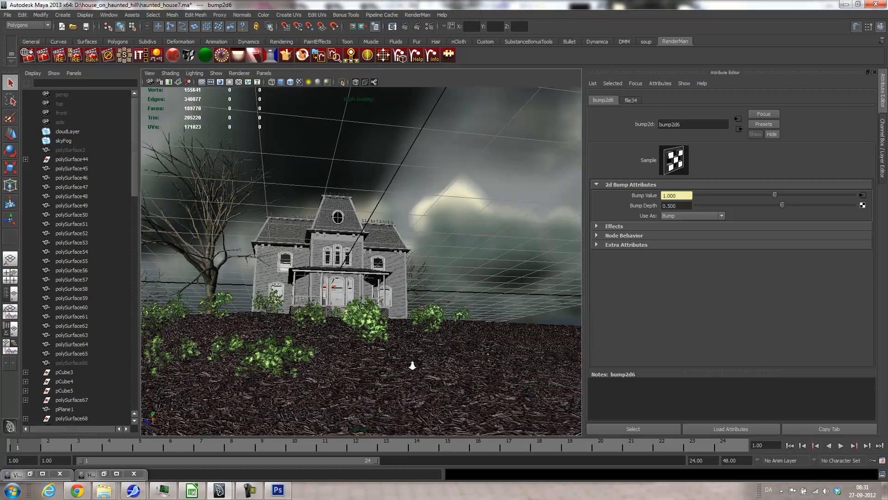
{"action": "middle_click_drag", "start_coordinate": [421, 352], "coordinate": [421, 343], "text": "alt"}
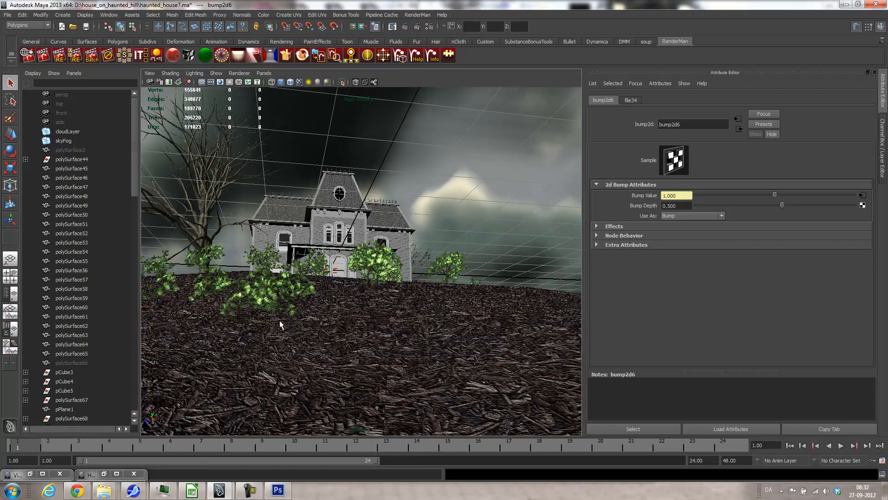
- Render the current view with mental ray and examine the wood chips on the ground
{"action": "left_click", "coordinate": [405, 27]}
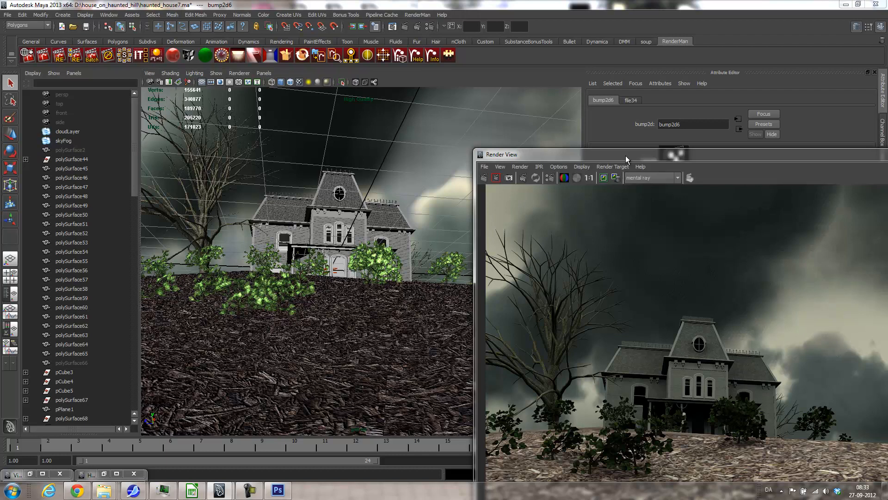
{"action": "left_click_drag", "start_coordinate": [626, 156], "coordinate": [447, 23]}
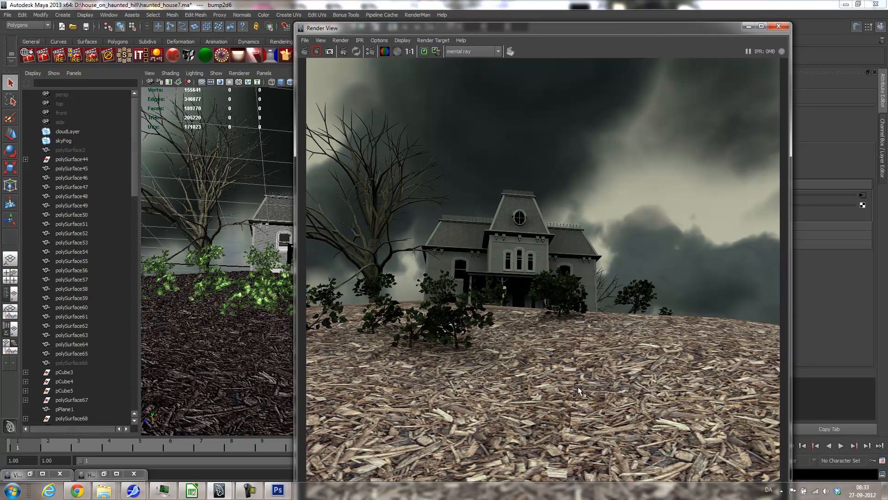
{"action": "left_click_drag", "start_coordinate": [715, 29], "coordinate": [579, 414]}
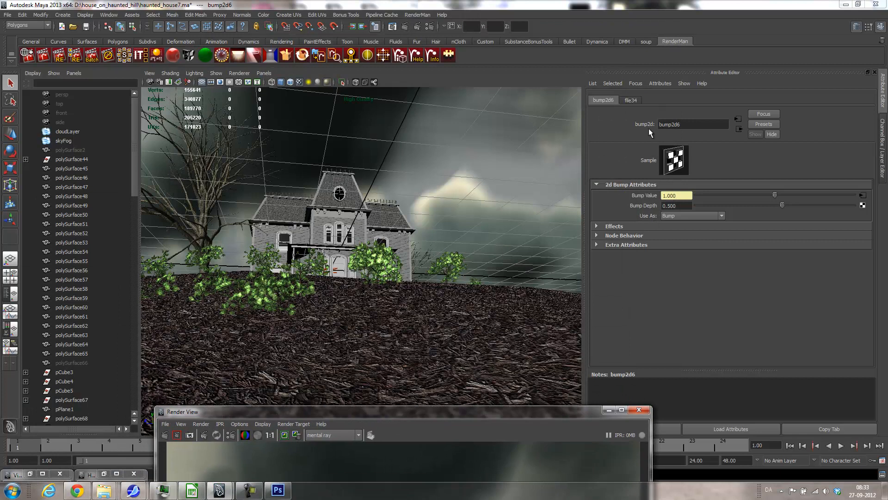
- Try Mirror U and Mirror V on the wood chips texture placement and re-render a small region of the foreground
{"action": "left_click", "coordinate": [630, 101]}
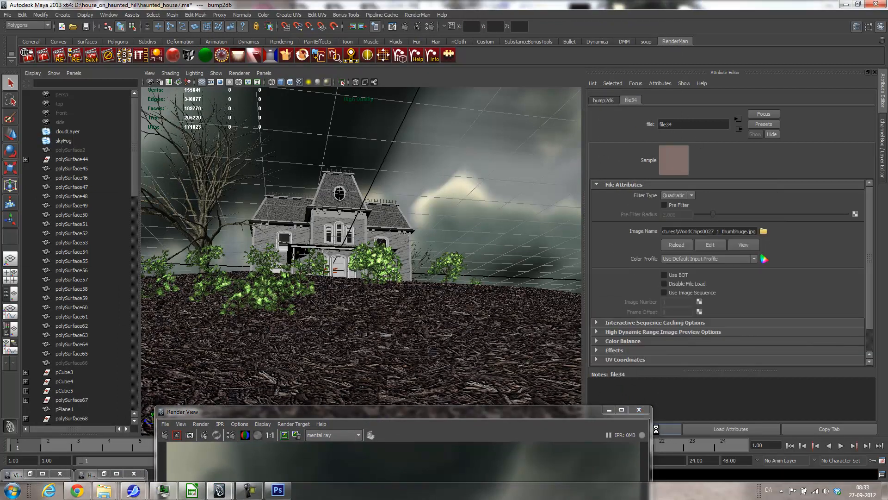
{"action": "left_click", "coordinate": [618, 100]}
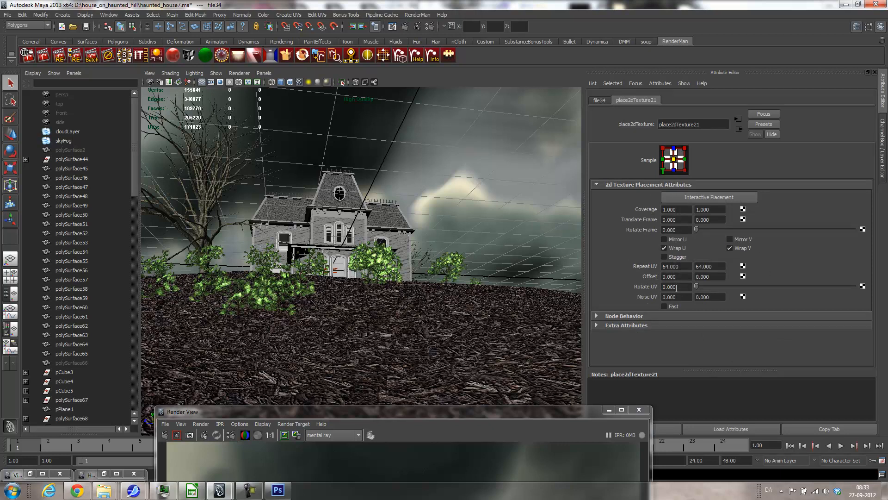
{"action": "left_click", "coordinate": [669, 237]}
{"action": "left_click", "coordinate": [730, 239]}
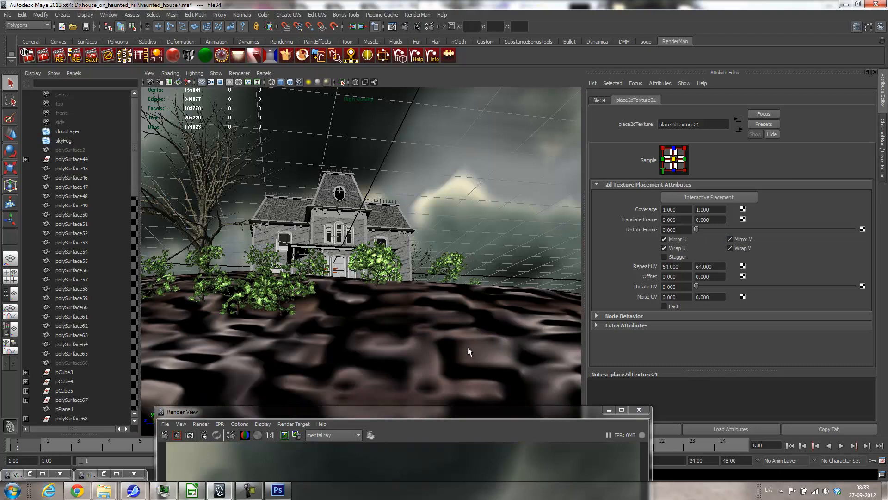
{"action": "left_click_drag", "start_coordinate": [446, 397], "coordinate": [473, 62]}
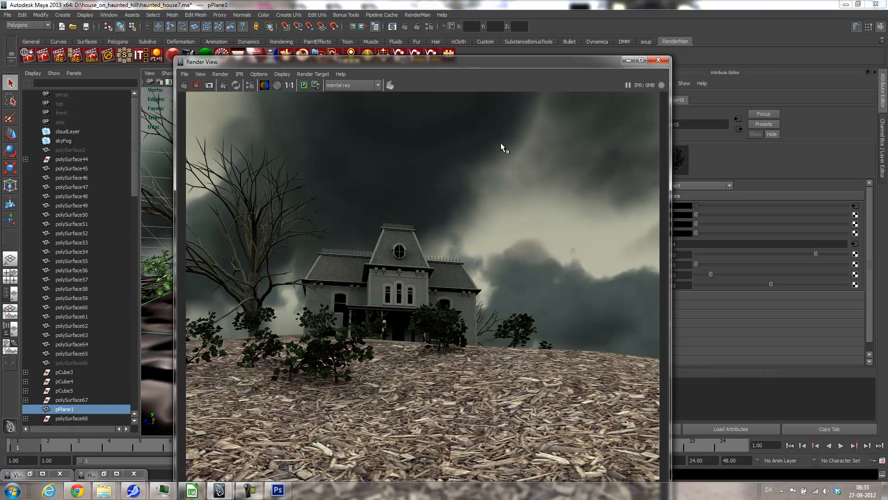
{"action": "left_click_drag", "start_coordinate": [427, 377], "coordinate": [487, 477]}
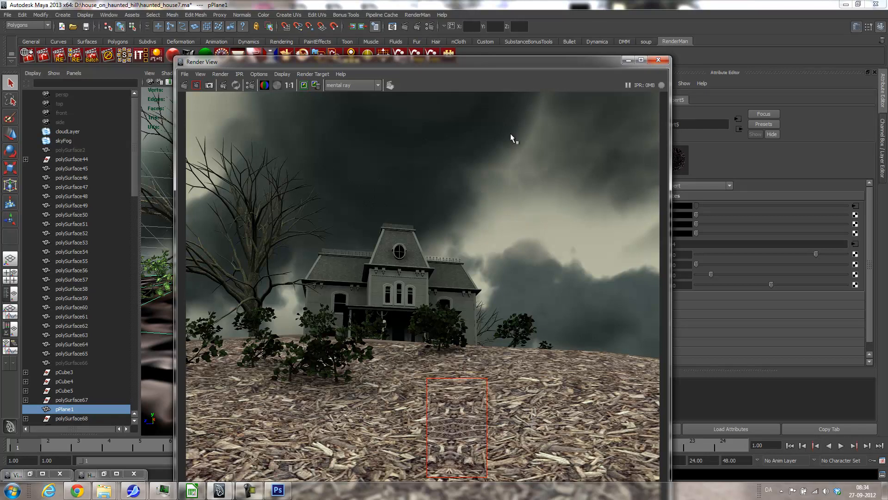
- Turn off Mirror U and Mirror V in the ground texture's 2D placement
{"action": "left_click_drag", "start_coordinate": [502, 59], "coordinate": [341, 124]}
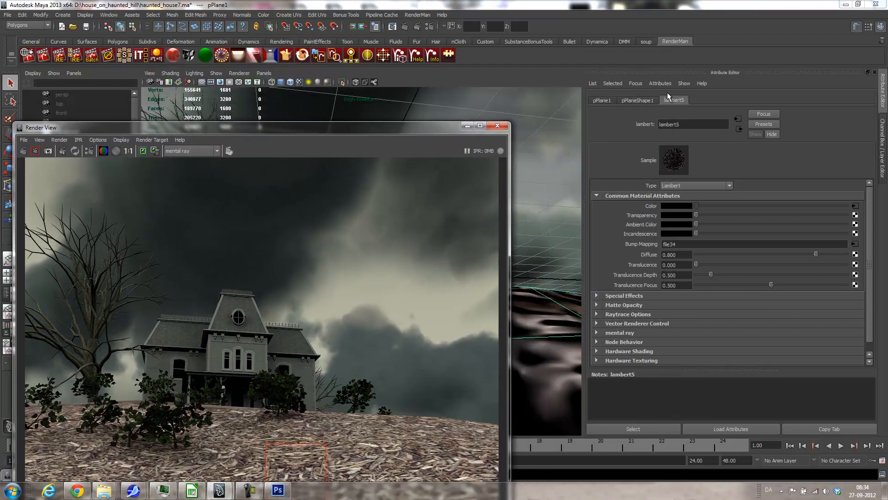
{"action": "left_click", "coordinate": [854, 205]}
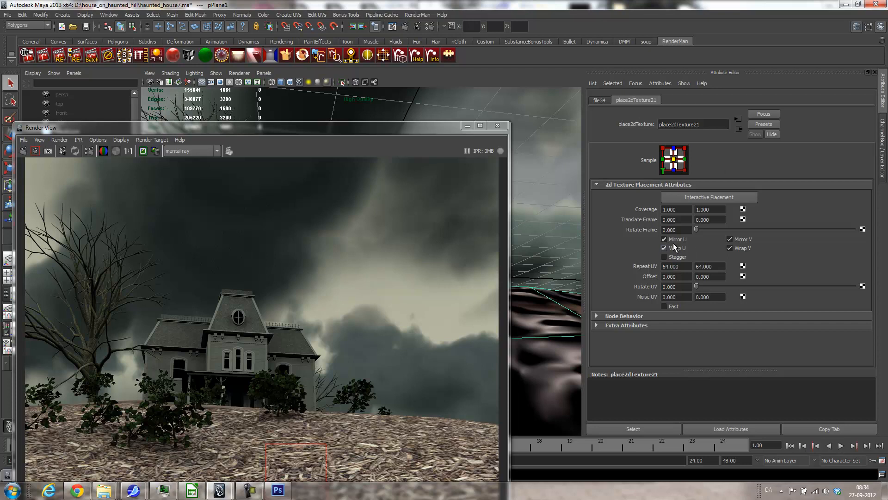
{"action": "left_click", "coordinate": [671, 238]}
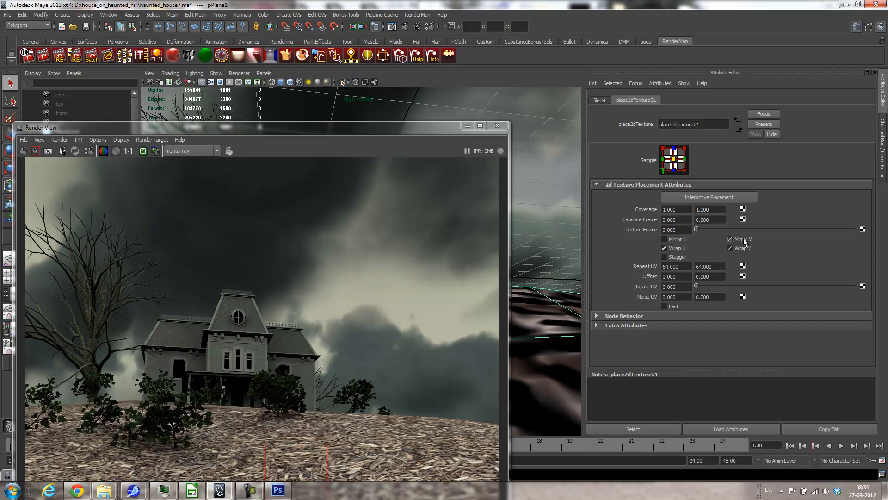
{"action": "left_click", "coordinate": [740, 239]}
- Turn off the high-quality viewport rendering, review the render of the ground again, and minimize the Render View
{"action": "left_click", "coordinate": [325, 81]}
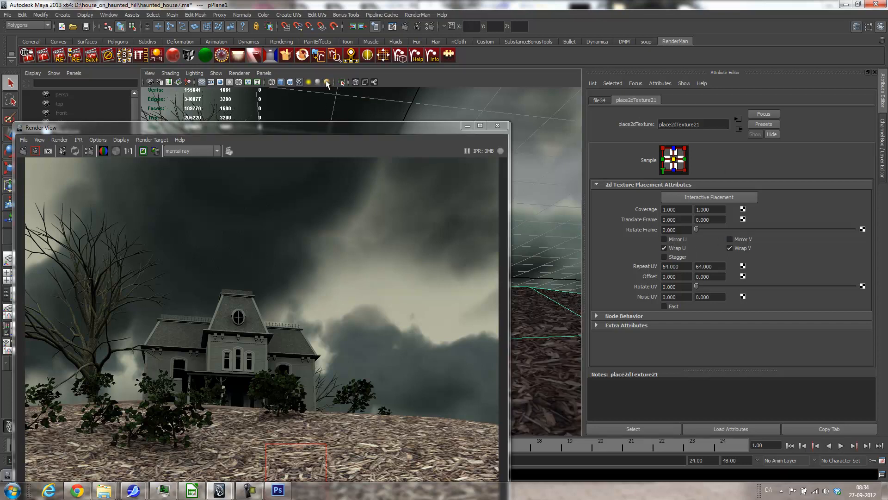
{"action": "left_click_drag", "start_coordinate": [295, 138], "coordinate": [480, 41]}
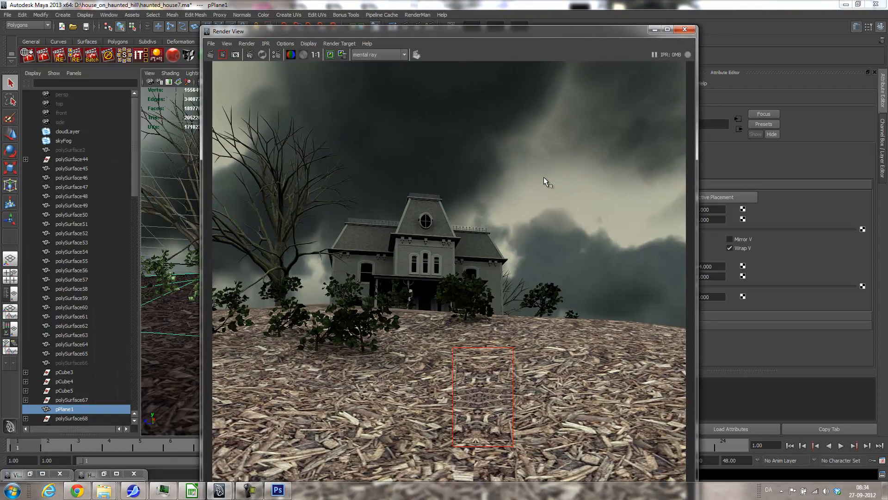
{"action": "left_click", "coordinate": [656, 30]}
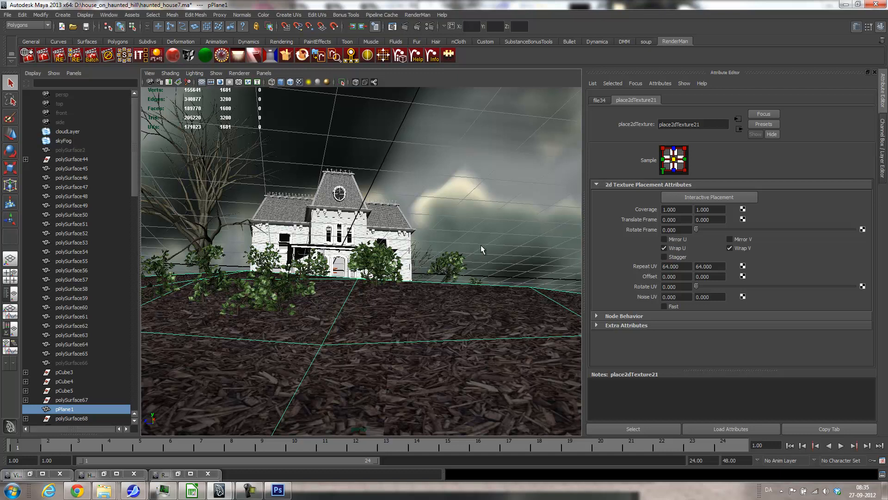
- Bring up the Fur presets and examine the whole ground plane's mesh from outside before returning to the camera view
{"action": "left_click", "coordinate": [417, 42]}
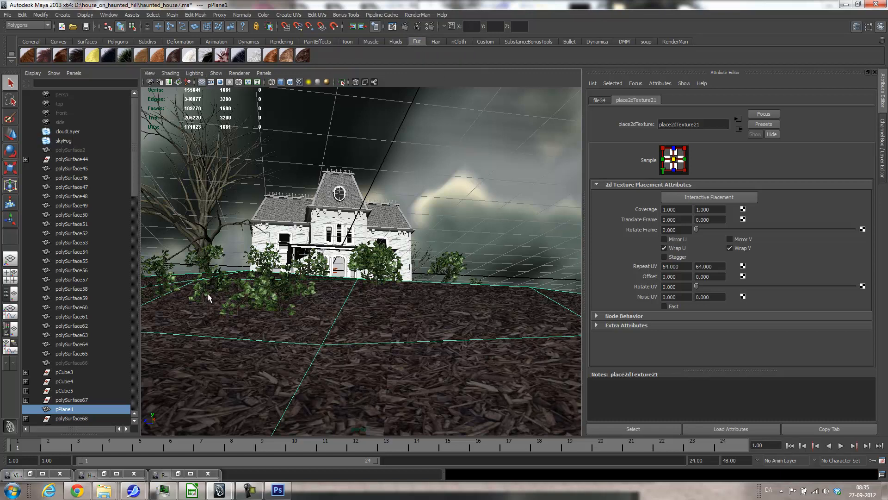
{"action": "key", "text": "4"}
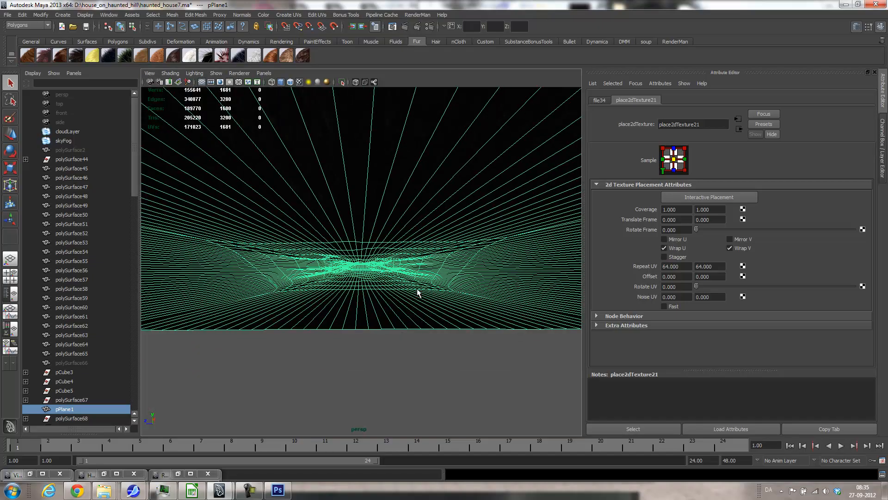
{"action": "left_click_drag", "start_coordinate": [446, 246], "coordinate": [452, 272], "text": "alt"}
{"action": "right_click_drag", "start_coordinate": [452, 272], "coordinate": [323, 300], "text": "alt"}
{"action": "left_click_drag", "start_coordinate": [323, 300], "coordinate": [360, 323], "text": "alt"}
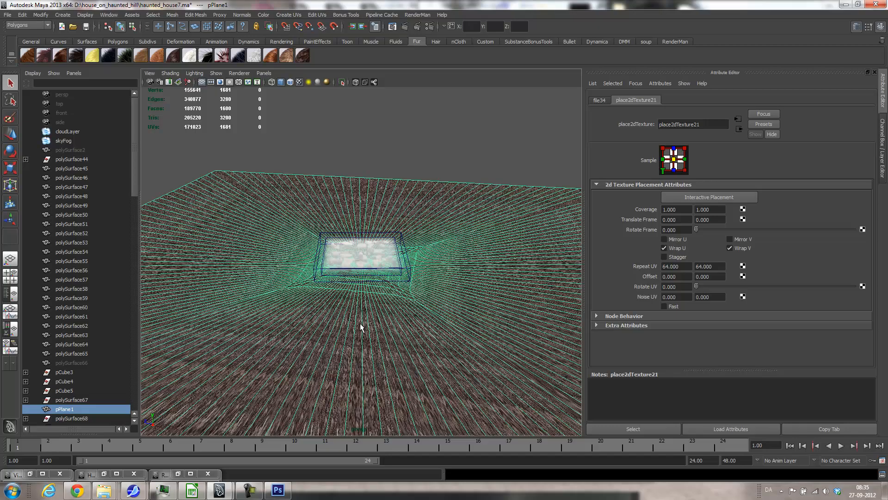
{"action": "left_click_drag", "start_coordinate": [278, 345], "coordinate": [403, 288], "text": "alt"}
{"action": "right_click_drag", "start_coordinate": [403, 284], "coordinate": [414, 318], "text": "alt"}
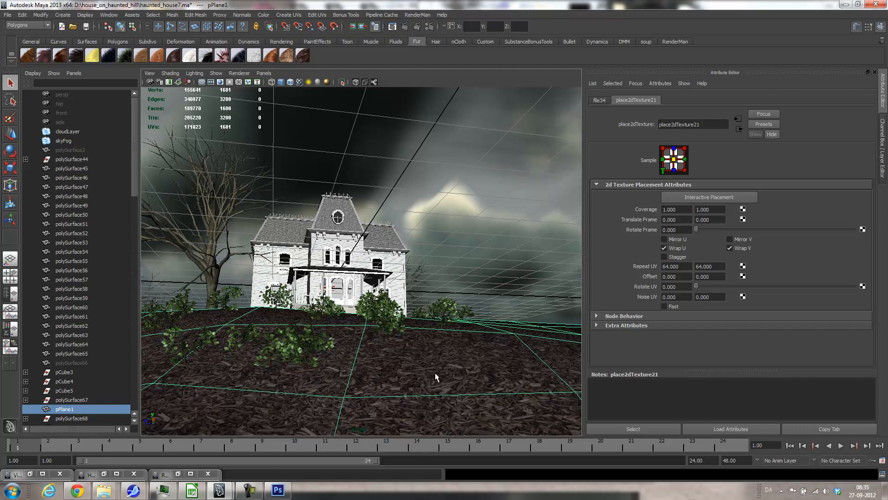
- Select the ground plane's faces on the hill in front of the house and grow the face selection
{"action": "right_click_drag", "start_coordinate": [353, 347], "coordinate": [344, 343]}
{"action": "left_click", "coordinate": [344, 342]}
{"action": "left_click", "coordinate": [426, 350], "text": "shift"}
{"action": "left_click", "coordinate": [545, 345], "text": "shift"}
{"action": "left_click", "coordinate": [170, 362], "text": "shift"}
{"action": "left_click", "coordinate": [164, 367], "text": "shift"}
{"action": "left_click_drag", "start_coordinate": [627, 449], "coordinate": [58, 445]}
{"action": "left_click_drag", "start_coordinate": [0, 451], "coordinate": [1, 451]}
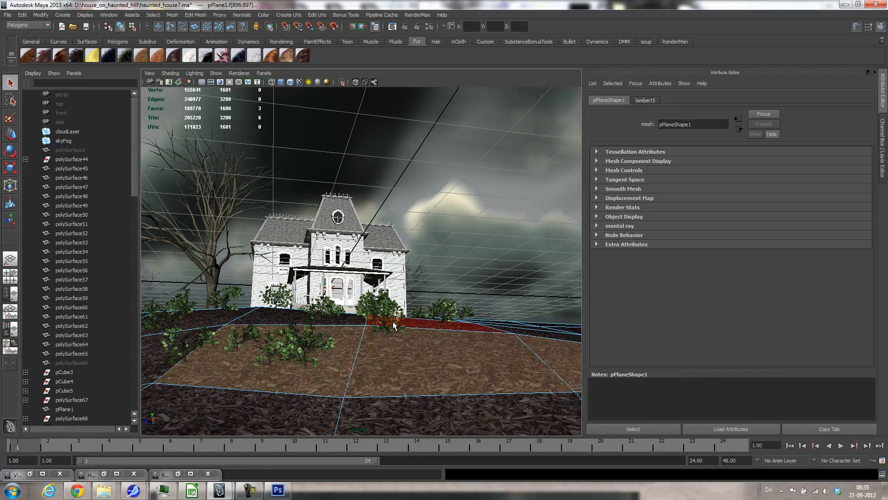
{"action": "key", "text": "shift+period"}
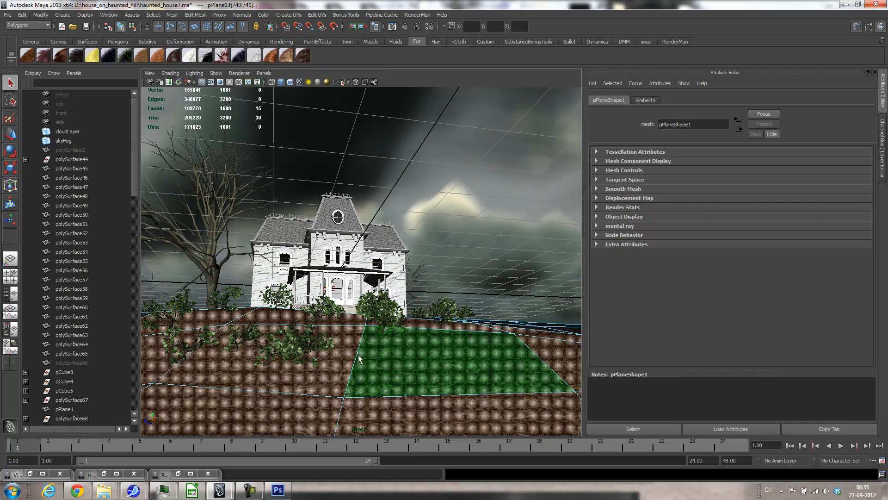
- Add the ground faces visible along the horizon to the right of the house at frame 2 to the selection
{"action": "left_click_drag", "start_coordinate": [437, 296], "coordinate": [430, 329], "text": "alt"}
{"action": "scroll", "coordinate": [430, 327], "scroll_direction": "up", "scroll_amount": 5}
{"action": "middle_click_drag", "start_coordinate": [430, 327], "coordinate": [454, 349], "text": "alt"}
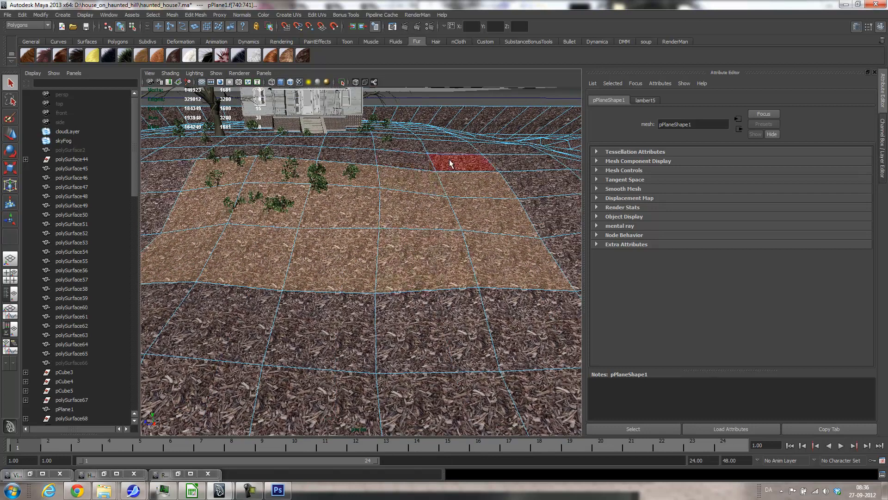
{"action": "left_click", "coordinate": [51, 446]}
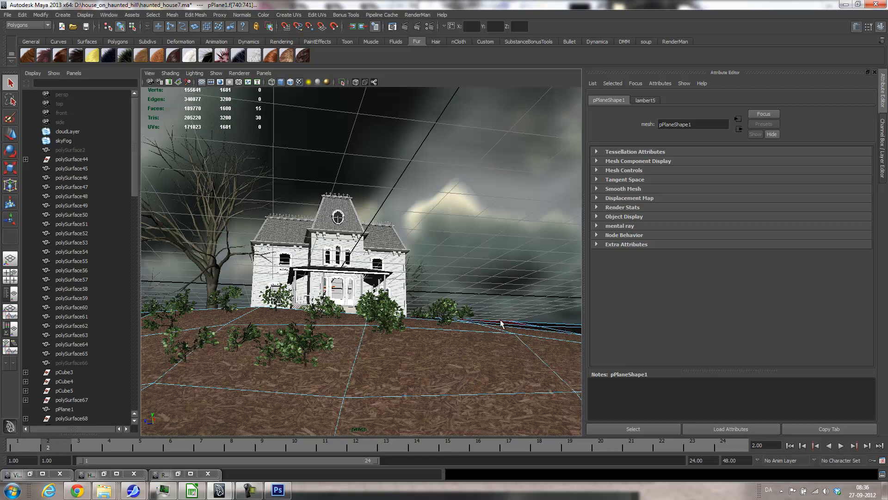
{"action": "left_click", "coordinate": [527, 328], "text": "shift"}
{"action": "left_click", "coordinate": [552, 324], "text": "shift"}
{"action": "left_click", "coordinate": [567, 329], "text": "shift"}
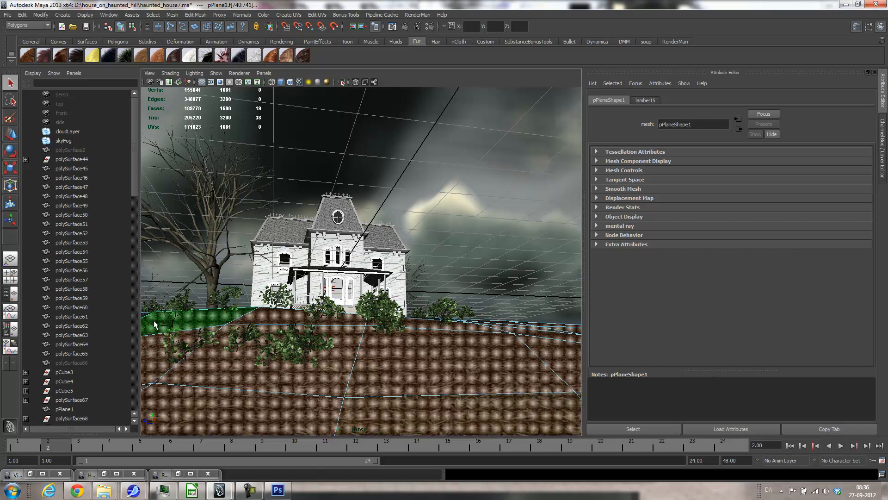
- At frame 19, add the remaining unselected ground faces visible to the camera to the selection
{"action": "left_click_drag", "start_coordinate": [68, 443], "coordinate": [570, 443]}
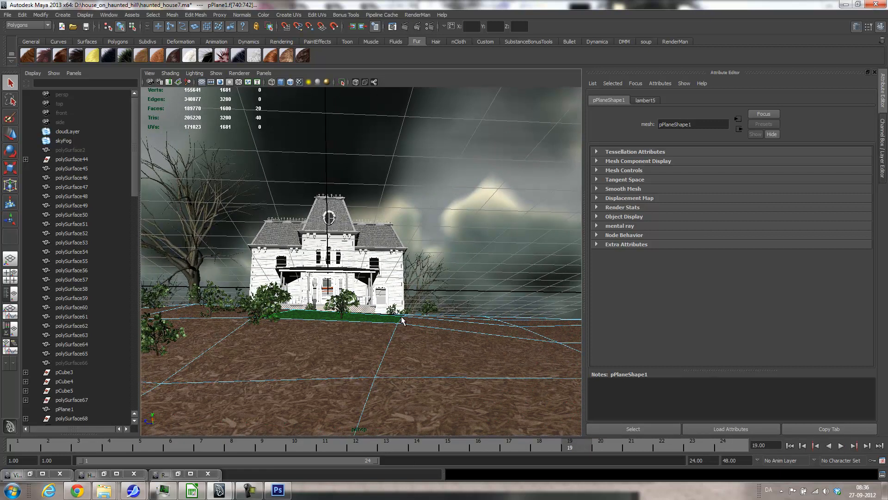
{"action": "middle_click_drag", "start_coordinate": [419, 251], "coordinate": [421, 254], "text": "alt"}
{"action": "mouse_move", "coordinate": [418, 325]}
{"action": "middle_mouse_down", "text": "alt"}
{"action": "mouse_move", "coordinate": [403, 306]}
{"action": "mouse_move", "coordinate": [403, 314]}
{"action": "middle_mouse_up", "text": "alt"}
{"action": "left_click", "coordinate": [304, 363], "text": "shift"}
{"action": "left_click", "coordinate": [229, 359], "text": "shift"}
- Extend the face selection across the hill's upper rows toward the house, working from a wider view
{"action": "right_click_drag", "start_coordinate": [431, 361], "coordinate": [397, 345], "text": "alt"}
{"action": "middle_click_drag", "start_coordinate": [397, 345], "coordinate": [399, 356], "text": "alt"}
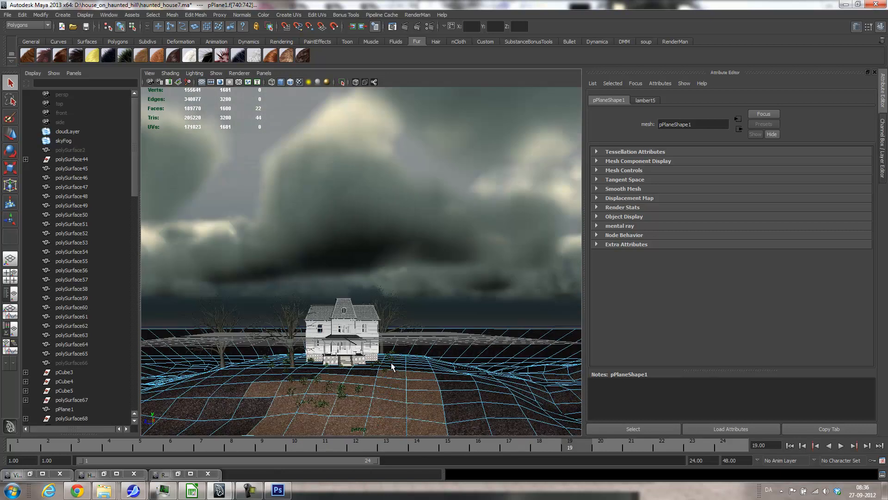
{"action": "left_click", "coordinate": [299, 377], "text": "shift"}
{"action": "left_click", "coordinate": [272, 380], "text": "shift"}
{"action": "left_click", "coordinate": [258, 410], "text": "shift"}
{"action": "left_click", "coordinate": [418, 386], "text": "shift"}
{"action": "mouse_move", "coordinate": [418, 385]}
{"action": "right_mouse_down", "text": "alt"}
{"action": "mouse_move", "coordinate": [414, 370]}
{"action": "mouse_move", "coordinate": [412, 389]}
{"action": "right_mouse_up", "text": "alt"}
{"action": "left_click", "coordinate": [331, 382], "text": "shift"}
{"action": "left_click", "coordinate": [305, 382], "text": "shift"}
{"action": "left_click", "coordinate": [278, 386], "text": "shift"}
{"action": "left_click", "coordinate": [317, 385], "text": "shift"}
{"action": "right_click_drag", "start_coordinate": [317, 385], "coordinate": [435, 348], "text": "alt"}
{"action": "key", "text": "["}
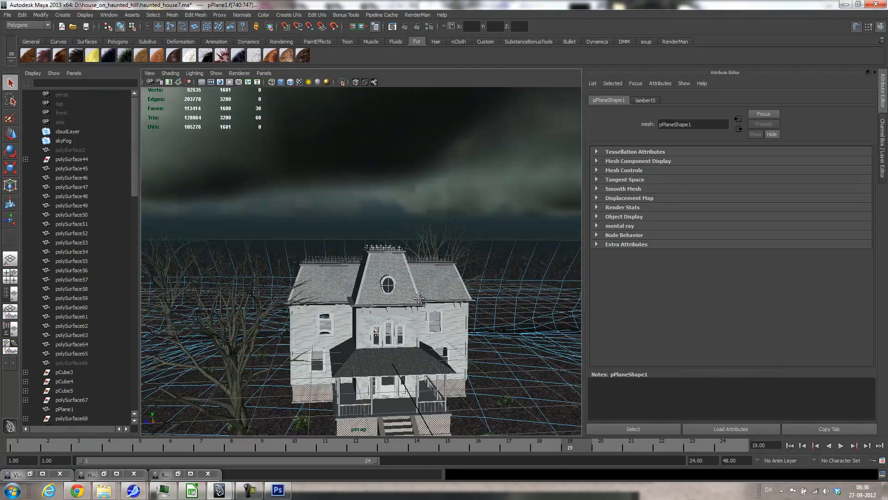
- Add the row of five ground faces just in front of the porch steps to the selection
{"action": "left_click", "coordinate": [232, 400], "text": "shift"}
{"action": "left_click", "coordinate": [306, 402], "text": "shift"}
{"action": "left_click", "coordinate": [376, 405], "text": "shift"}
{"action": "left_click", "coordinate": [452, 411], "text": "shift"}
{"action": "left_click", "coordinate": [534, 412], "text": "shift"}
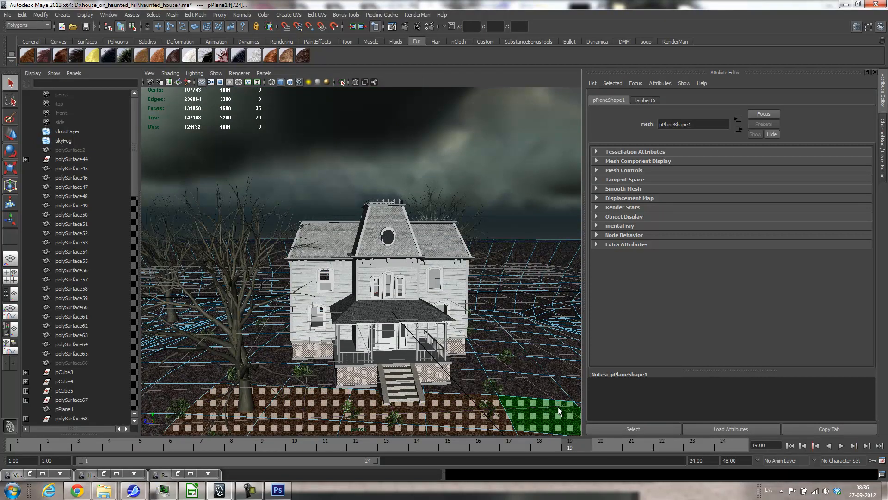
- Adjust the selection to cover the next row of ground faces beside the porch steps and the nearby faces
{"action": "left_click", "coordinate": [528, 387], "text": "shift"}
{"action": "left_click", "coordinate": [465, 382], "text": "shift"}
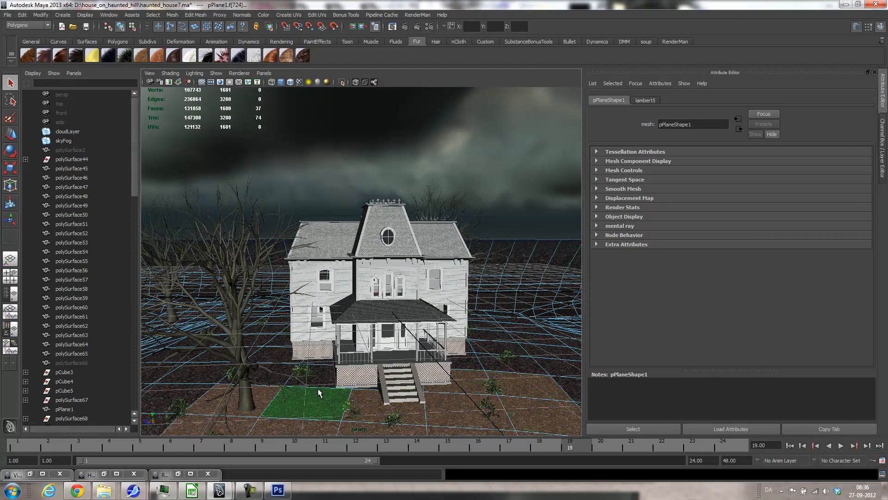
{"action": "left_click", "coordinate": [477, 390], "text": "shift"}
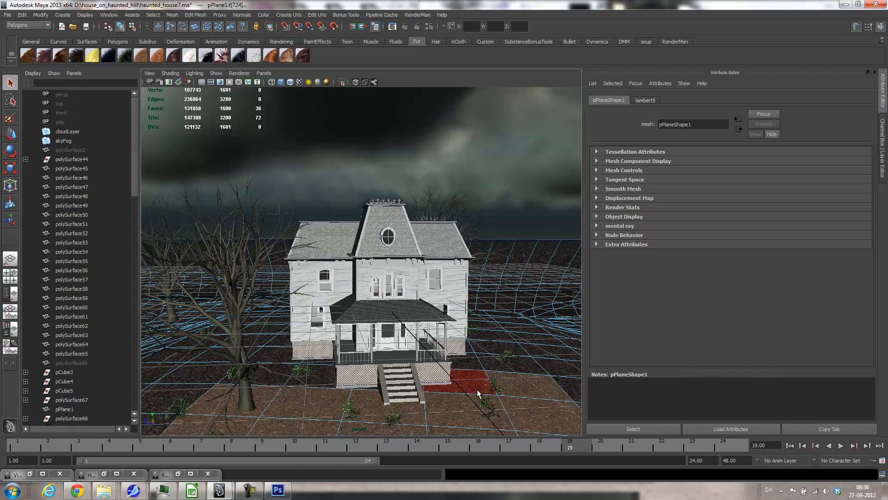
{"action": "left_click", "coordinate": [270, 383], "text": "shift"}
{"action": "left_click", "coordinate": [527, 368], "text": "shift"}
{"action": "middle_click_drag", "start_coordinate": [502, 388], "coordinate": [465, 373], "text": "alt"}
{"action": "left_click", "coordinate": [390, 316], "text": "shift"}
{"action": "left_click", "coordinate": [385, 302], "text": "shift"}
- Duplicate the selected hill faces with Separate duplicated faces enabled and an offset of 0
{"action": "right_click_drag", "start_coordinate": [528, 350], "coordinate": [437, 344], "text": "alt"}
{"action": "left_click_drag", "start_coordinate": [437, 345], "coordinate": [422, 351], "text": "alt"}
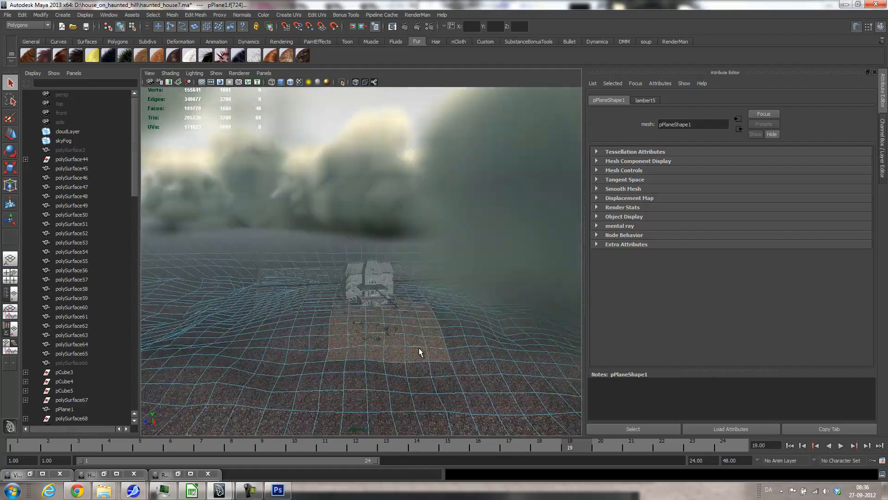
{"action": "right_click_drag", "start_coordinate": [422, 347], "coordinate": [486, 342], "text": "alt"}
{"action": "left_click_drag", "start_coordinate": [486, 343], "coordinate": [477, 297], "text": "alt"}
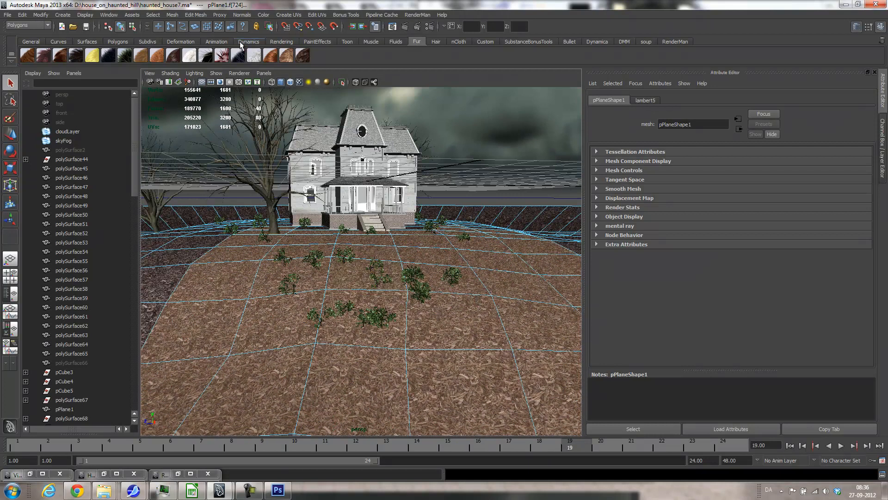
{"action": "left_click", "coordinate": [196, 15]}
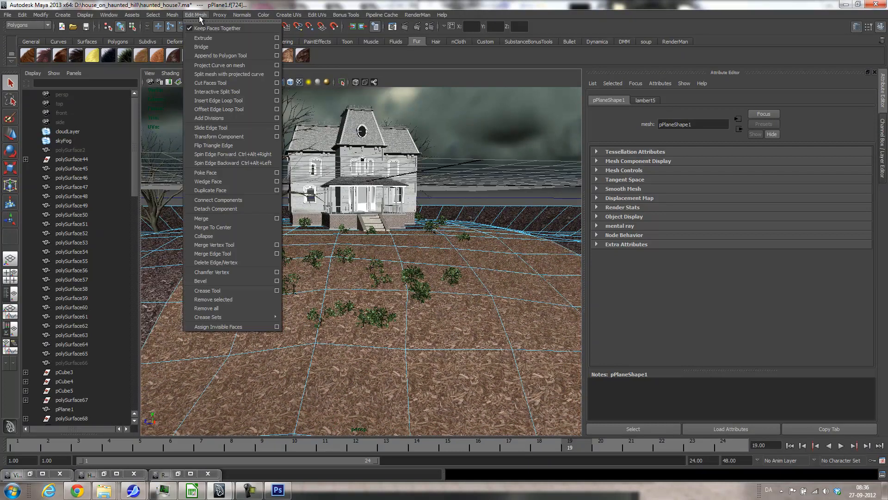
{"action": "left_click", "coordinate": [274, 190]}
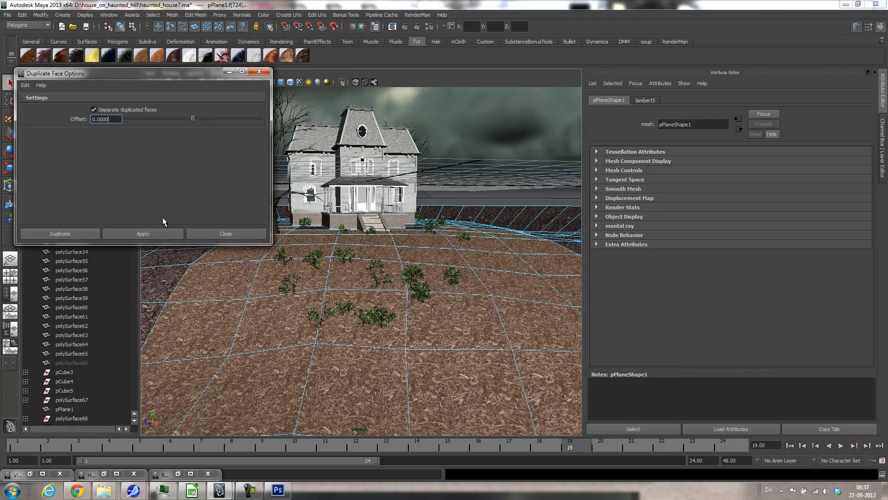
{"action": "left_click", "coordinate": [60, 233]}
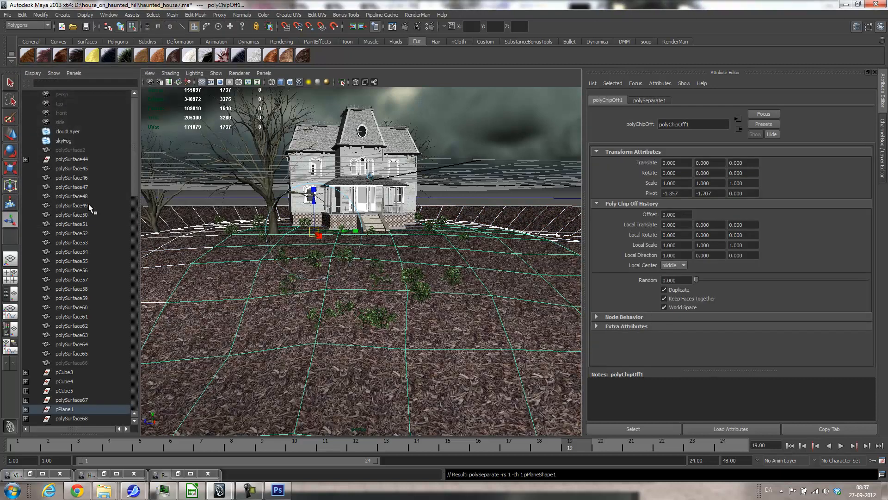
- Select the duplicated hill mesh polySurface101 under pPlane1 and raise it above the ground
{"action": "left_click", "coordinate": [25, 409]}
{"action": "scroll", "coordinate": [111, 351], "scroll_direction": "down", "scroll_amount": 8}
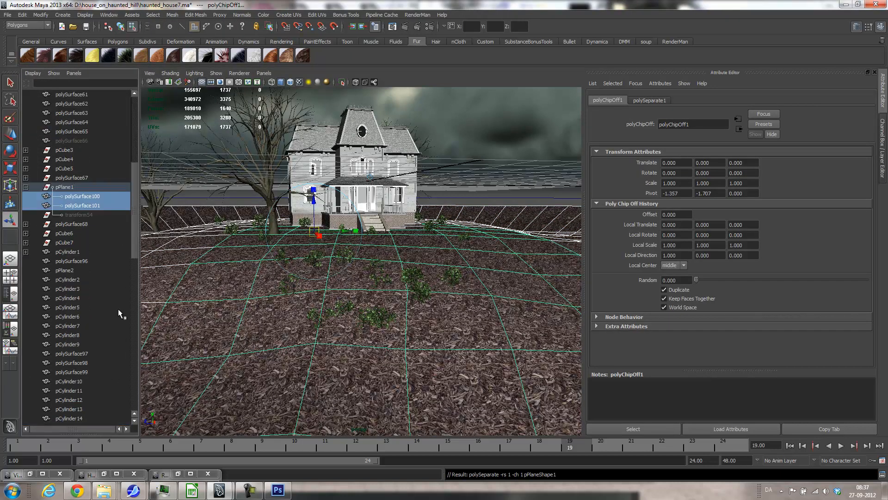
{"action": "left_click", "coordinate": [81, 207]}
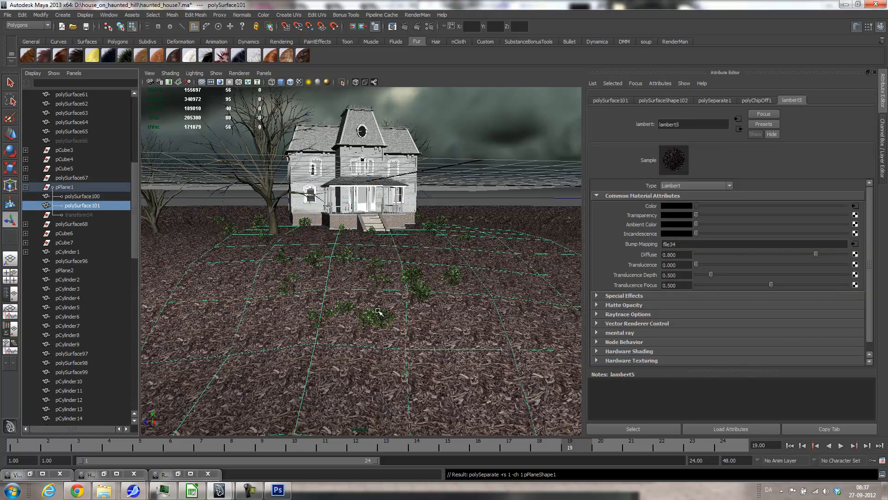
{"action": "key", "text": "w"}
{"action": "left_click_drag", "start_coordinate": [346, 191], "coordinate": [343, 140]}
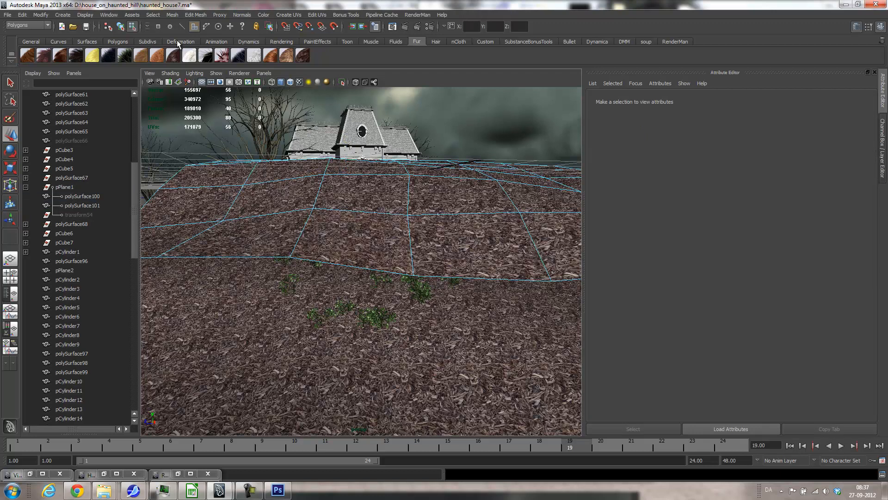
- Return the duplicated hill mesh to object selection and apply the Grass fur preset to it
{"action": "right_click_drag", "start_coordinate": [278, 236], "coordinate": [290, 219]}
{"action": "left_click", "coordinate": [291, 219]}
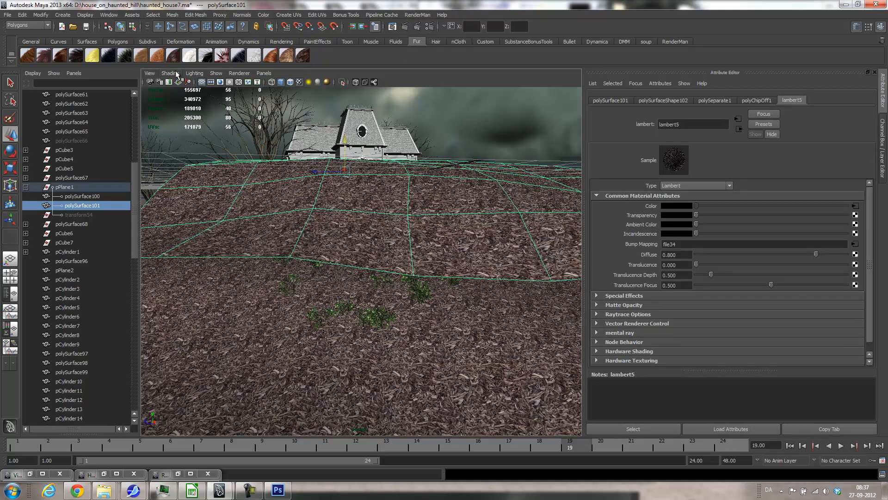
{"action": "left_click", "coordinate": [125, 56]}
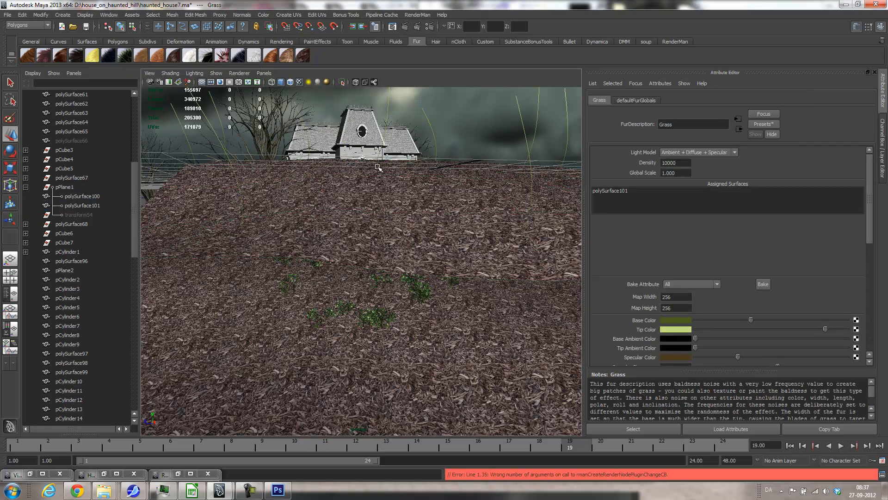
- Select the grass-furred hill mesh polySurface101 and set its Translate Y to 0
{"action": "left_click_drag", "start_coordinate": [451, 179], "coordinate": [370, 232], "text": "alt"}
{"action": "left_click", "coordinate": [363, 264]}
{"action": "right_click_drag", "start_coordinate": [361, 280], "coordinate": [387, 282], "text": "alt"}
{"action": "left_click_drag", "start_coordinate": [387, 282], "coordinate": [393, 282], "text": "alt"}
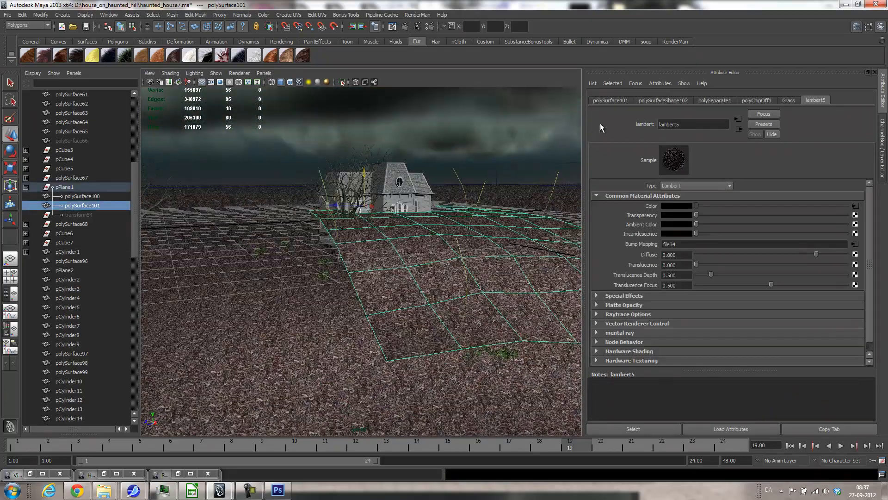
{"action": "left_click", "coordinate": [883, 141]}
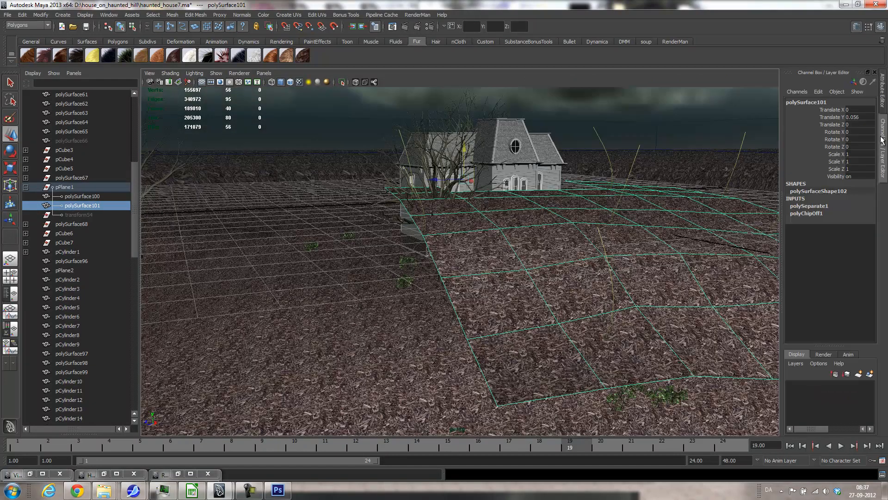
{"action": "left_click", "coordinate": [882, 91]}
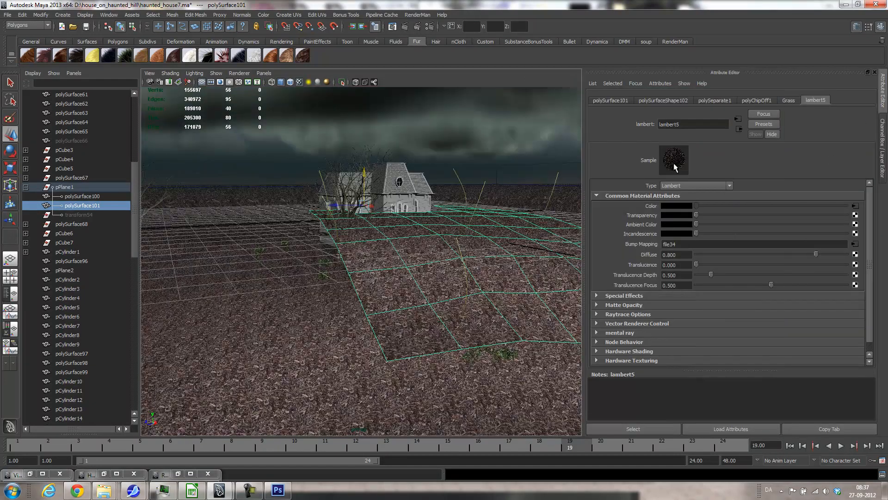
{"action": "left_click", "coordinate": [613, 101]}
{"action": "left_click_drag", "start_coordinate": [711, 159], "coordinate": [691, 162]}
{"action": "key", "text": "Return"}
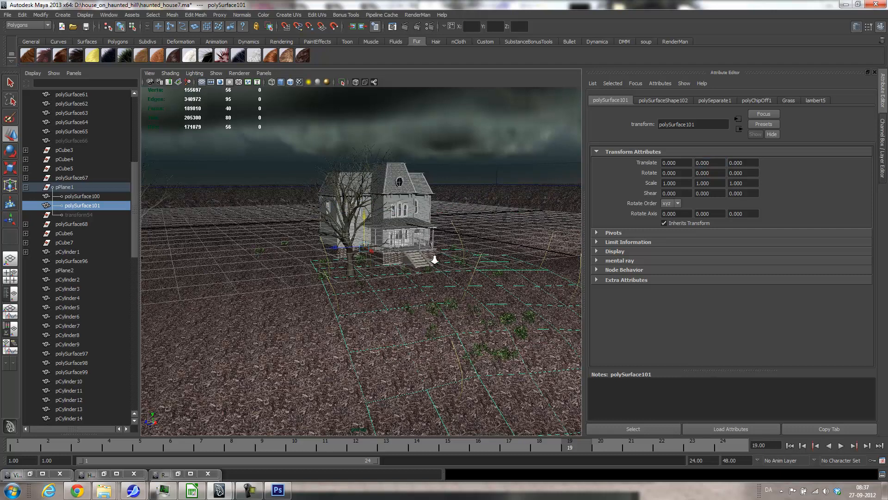
- Lower polySurface101 to a Translate Y of about -0.001 and turn off its Visibility
{"action": "right_click_drag", "start_coordinate": [430, 258], "coordinate": [442, 262], "text": "alt"}
{"action": "left_click_drag", "start_coordinate": [442, 262], "coordinate": [424, 232], "text": "alt"}
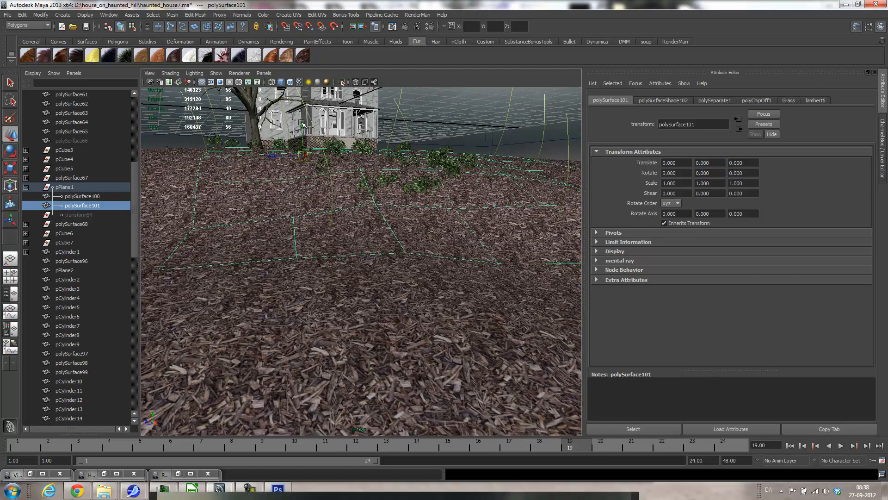
{"action": "left_click_drag", "start_coordinate": [303, 124], "coordinate": [304, 125]}
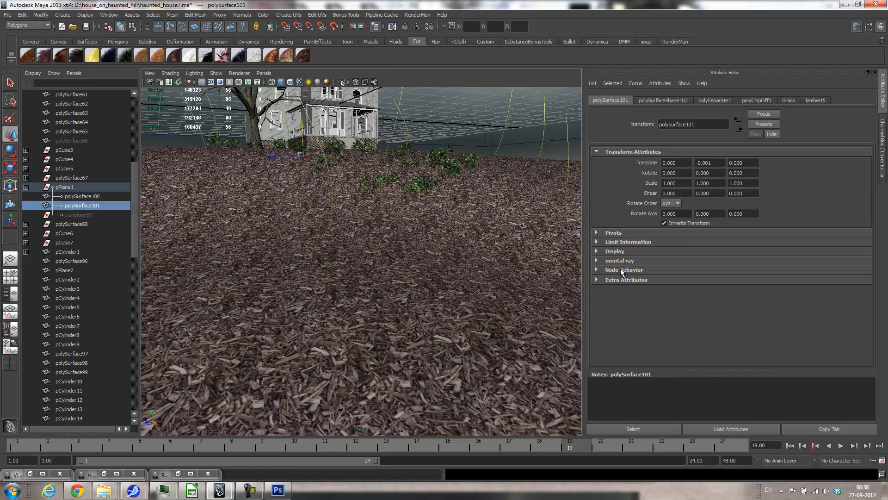
{"action": "left_click", "coordinate": [609, 252]}
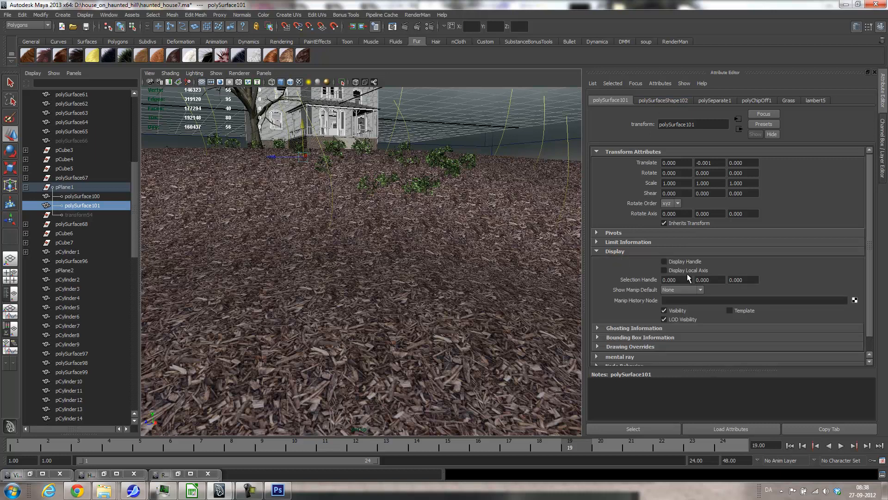
{"action": "left_click", "coordinate": [670, 310]}
- Select the grass fur feedback in the scene and reveal Grass_FurFeedback under the FurFeedback group
{"action": "right_click_drag", "start_coordinate": [528, 194], "coordinate": [490, 200], "text": "alt"}
{"action": "left_click", "coordinate": [457, 169]}
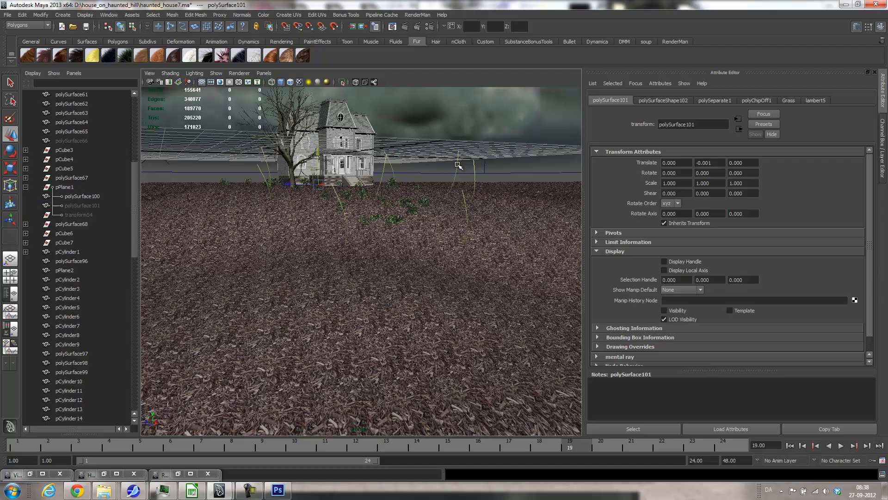
{"action": "left_click_drag", "start_coordinate": [458, 167], "coordinate": [445, 234], "text": "alt"}
{"action": "right_click_drag", "start_coordinate": [458, 240], "coordinate": [488, 218], "text": "alt"}
{"action": "middle_click_drag", "start_coordinate": [488, 218], "coordinate": [502, 247], "text": "alt"}
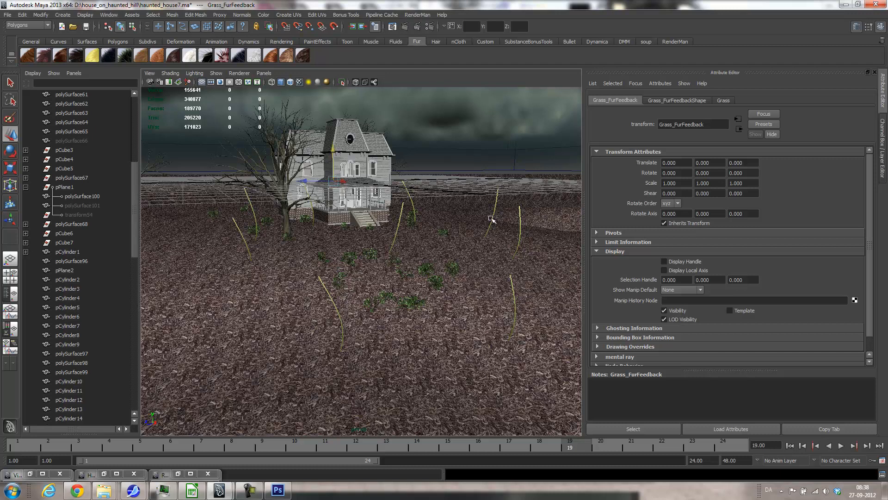
{"action": "left_click_drag", "start_coordinate": [136, 192], "coordinate": [137, 347]}
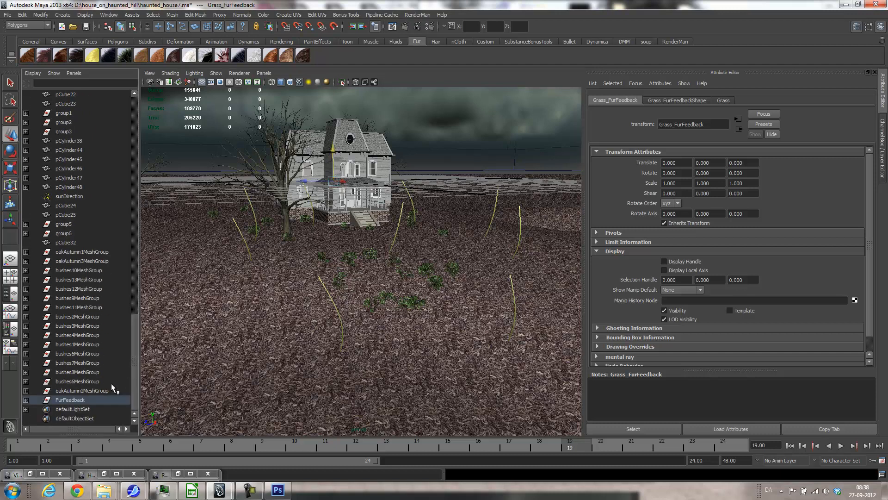
{"action": "left_click", "coordinate": [25, 401]}
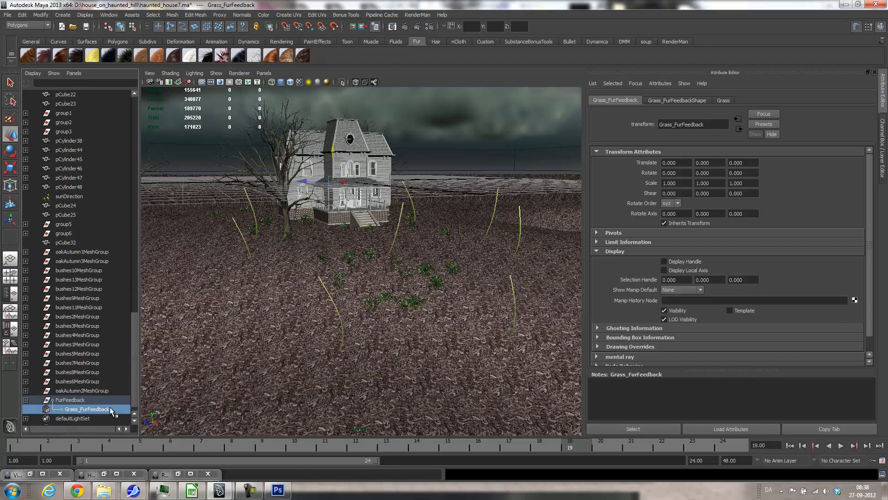
- Try 64 U Samples on Grass_FurFeedbackShape and set the value back to 32
{"action": "left_click", "coordinate": [678, 100]}
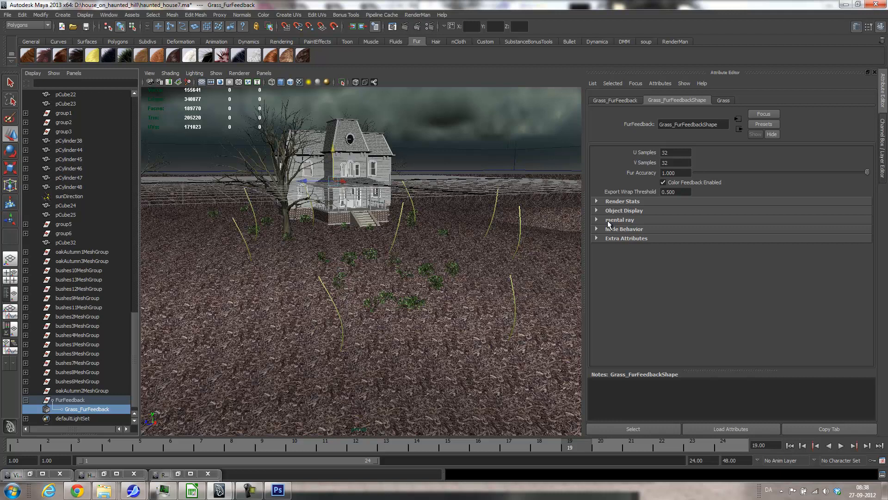
{"action": "left_click", "coordinate": [682, 152]}
{"action": "key", "text": "Tab"}
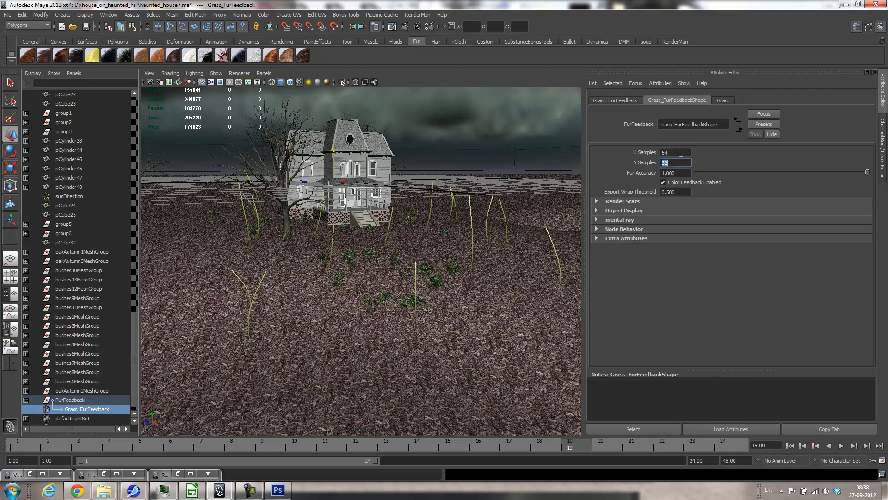
{"action": "left_click", "coordinate": [680, 152]}
{"action": "type", "text": "32"}
{"action": "key", "text": "Return"}
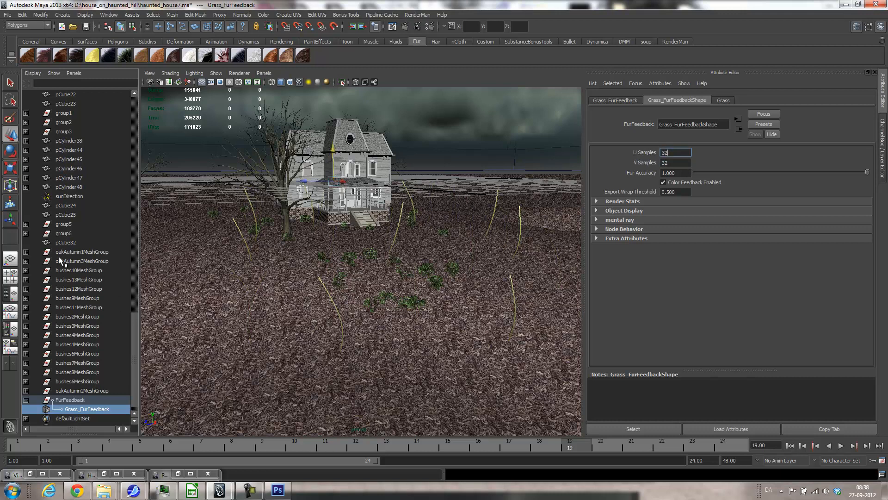
- Select polySurface101 under pPlane1, open its UVs in the UV Texture Editor and unhide the mesh
{"action": "left_click_drag", "start_coordinate": [132, 354], "coordinate": [138, 189]}
{"action": "left_click", "coordinate": [227, 336]}
{"action": "left_click", "coordinate": [78, 234]}
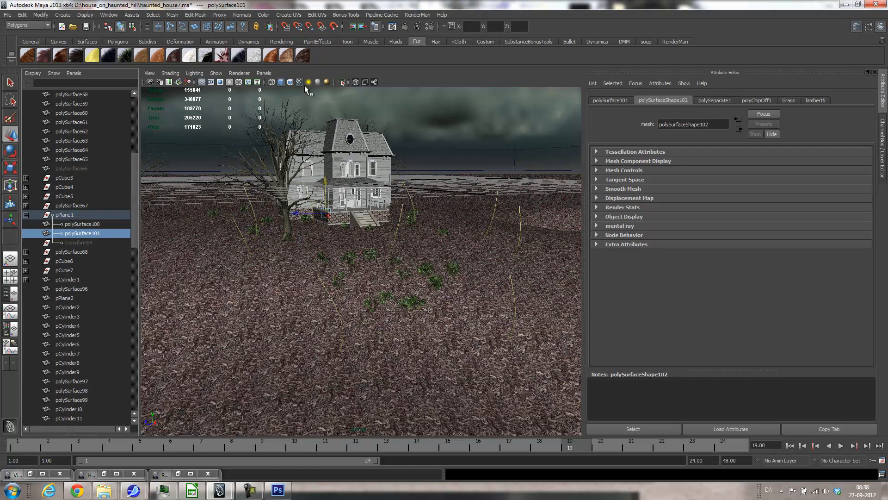
{"action": "left_click", "coordinate": [318, 15]}
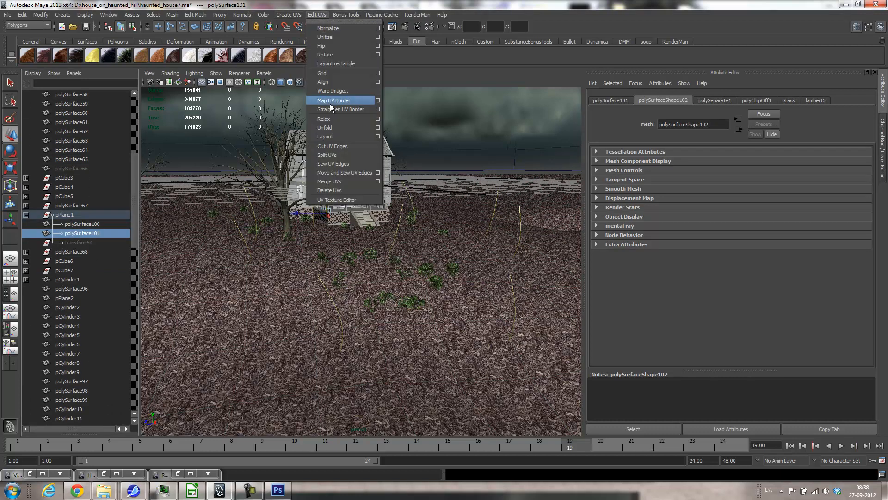
{"action": "left_click", "coordinate": [337, 202]}
{"action": "mouse_move", "coordinate": [188, 237]}
{"action": "left_mouse_down"}
{"action": "mouse_move", "coordinate": [325, 201]}
{"action": "mouse_move", "coordinate": [457, 189]}
{"action": "left_mouse_up"}
{"action": "mouse_move", "coordinate": [457, 309]}
{"action": "right_mouse_down", "text": "alt"}
{"action": "mouse_move", "coordinate": [494, 300]}
{"action": "mouse_move", "coordinate": [455, 297]}
{"action": "right_mouse_up", "text": "alt"}
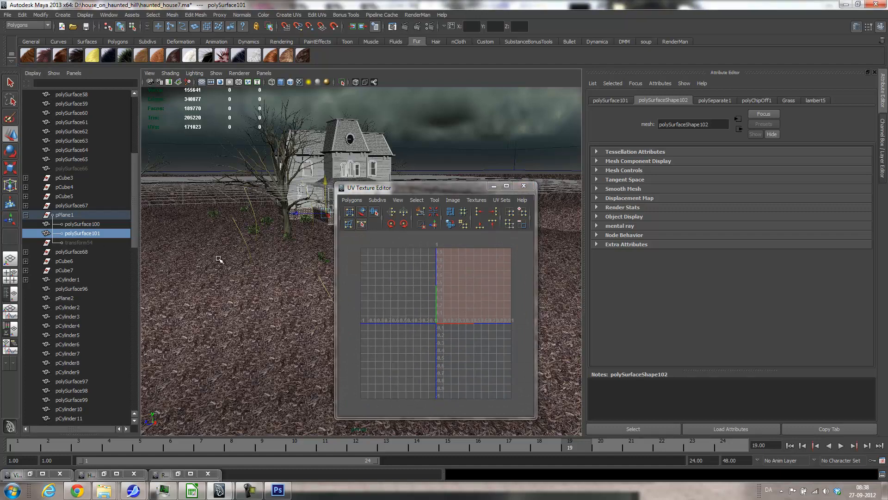
{"action": "key", "text": "shift+h"}
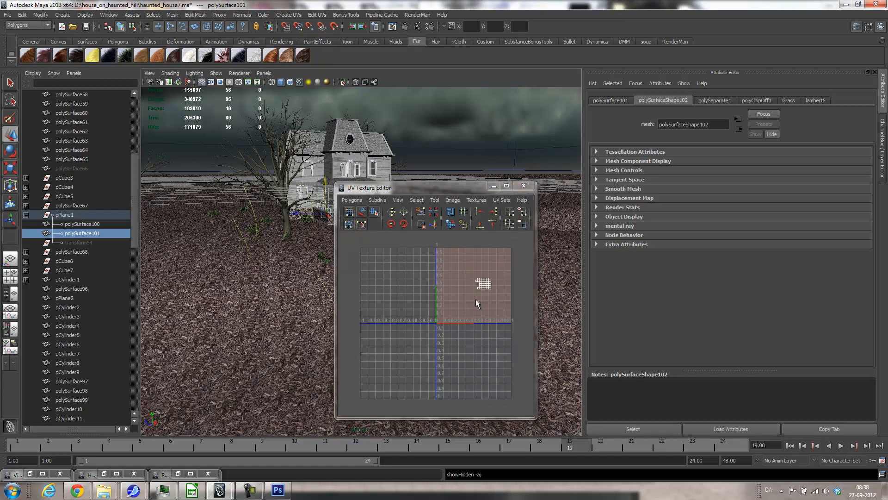
- Select all UVs of polySurface101 and lay them out into the full UV square with the existing Layout UVs options
{"action": "left_click", "coordinate": [442, 303]}
{"action": "right_click_drag", "start_coordinate": [442, 303], "coordinate": [462, 280], "text": "alt"}
{"action": "middle_click_drag", "start_coordinate": [462, 281], "coordinate": [410, 308], "text": "alt"}
{"action": "right_click_drag", "start_coordinate": [410, 308], "coordinate": [447, 304], "text": "alt"}
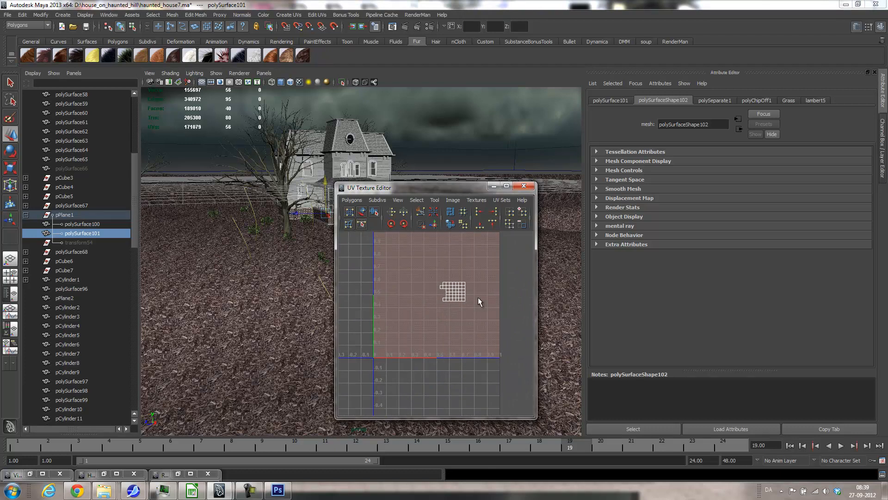
{"action": "middle_click_drag", "start_coordinate": [468, 262], "coordinate": [468, 287], "text": "alt"}
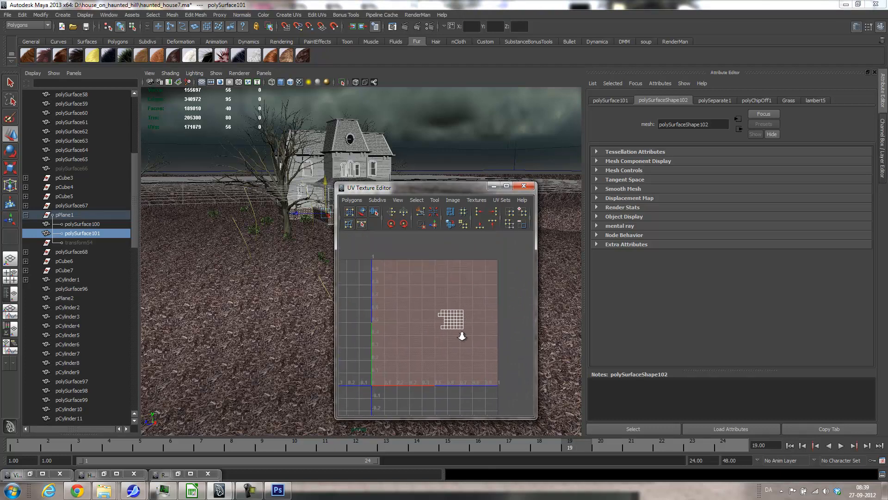
{"action": "right_click_drag", "start_coordinate": [464, 338], "coordinate": [530, 346], "text": "alt"}
{"action": "right_click_drag", "start_coordinate": [467, 333], "coordinate": [501, 333]}
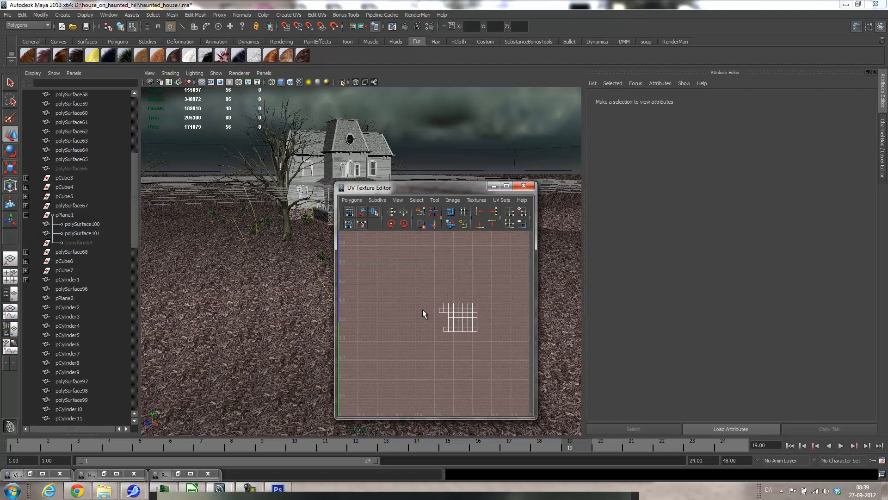
{"action": "left_click_drag", "start_coordinate": [388, 271], "coordinate": [492, 345]}
{"action": "left_click", "coordinate": [351, 200]}
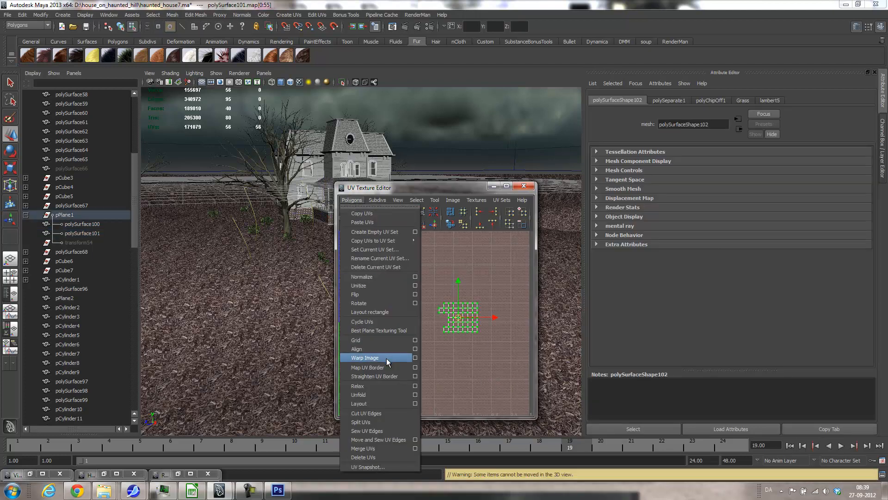
{"action": "left_click", "coordinate": [414, 404]}
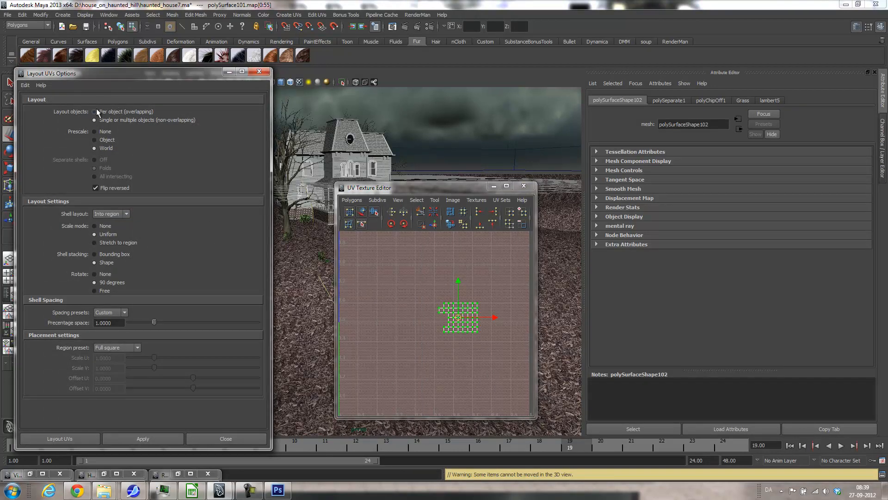
{"action": "left_click", "coordinate": [148, 437]}
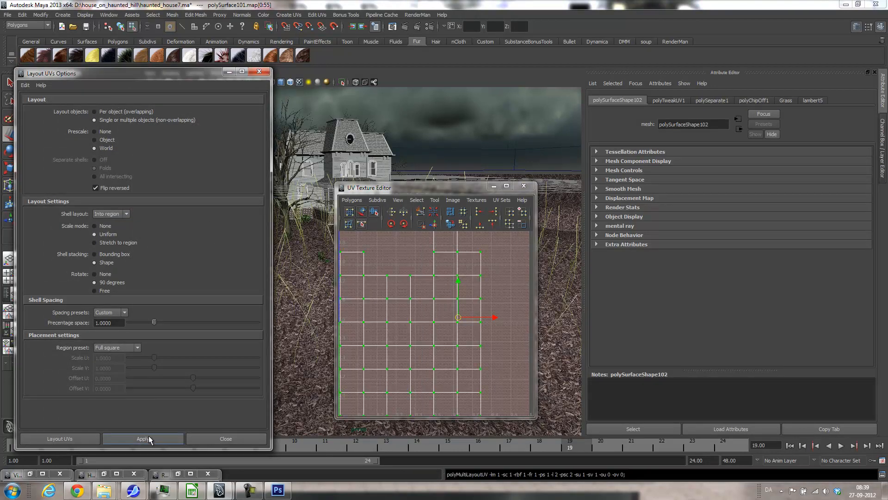
- Examine how the laid-out UVs fill the UV square, and close the UV Texture Editor and the Layout UVs options
{"action": "right_click_drag", "start_coordinate": [507, 350], "coordinate": [388, 347], "text": "alt"}
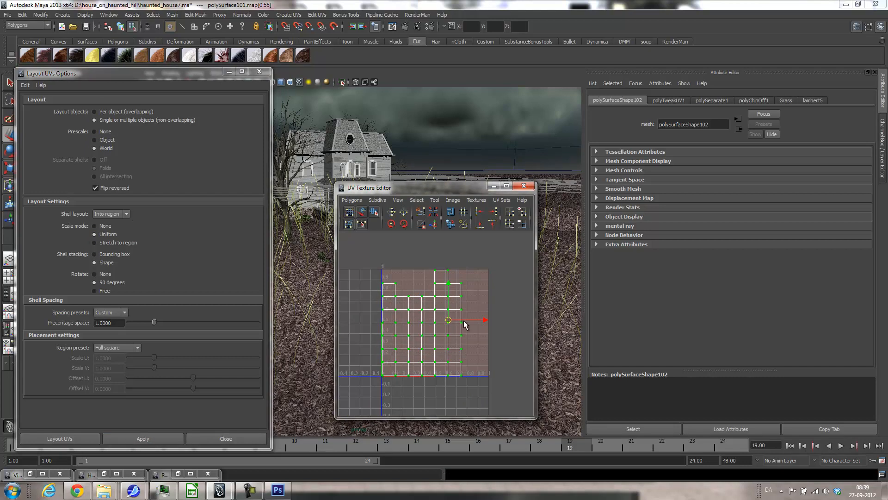
{"action": "left_click_drag", "start_coordinate": [445, 189], "coordinate": [725, 175]}
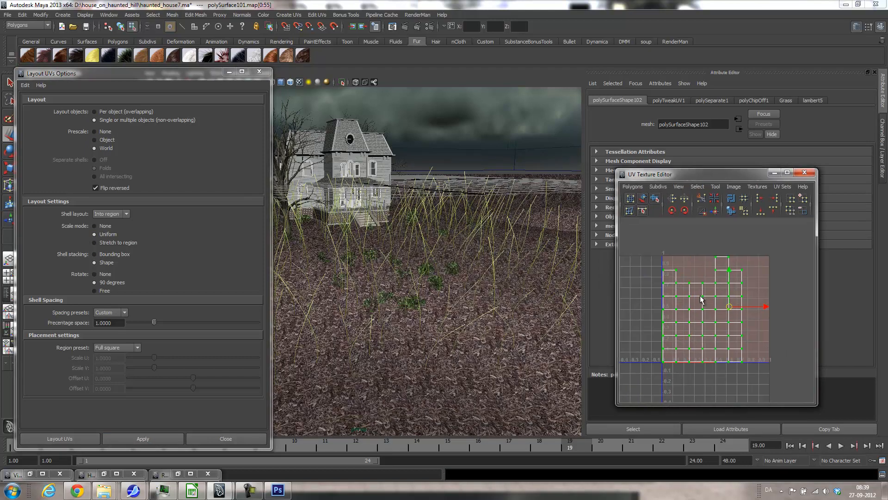
{"action": "left_click_drag", "start_coordinate": [702, 176], "coordinate": [684, 199]}
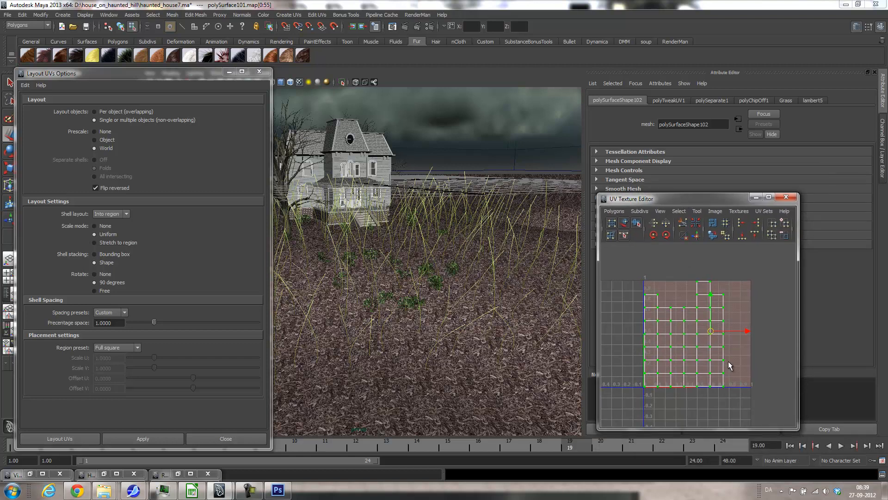
{"action": "key", "text": "r"}
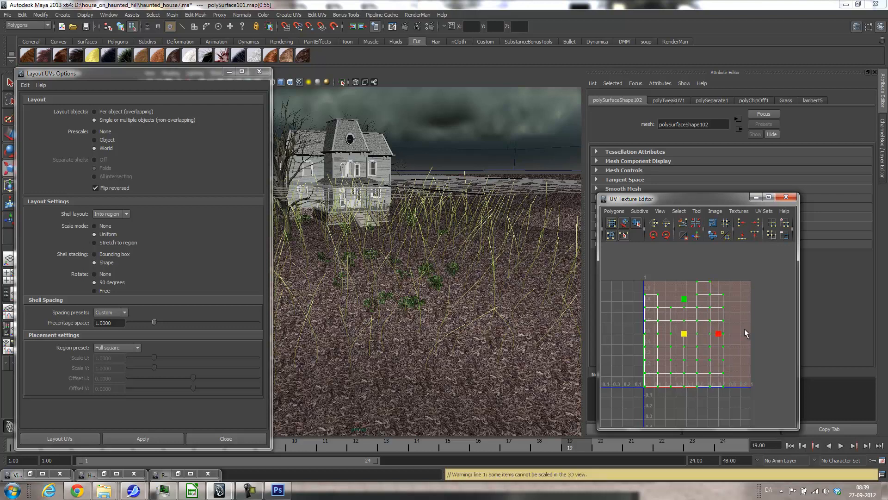
{"action": "left_click", "coordinate": [787, 196]}
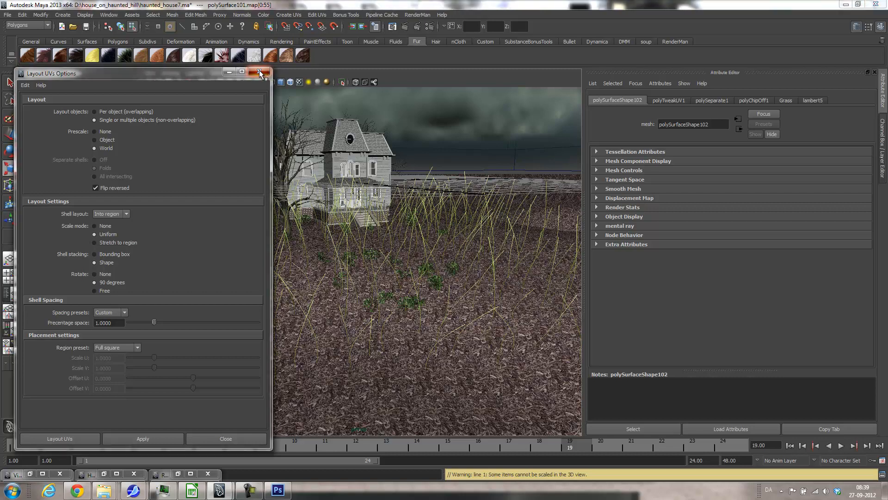
{"action": "left_click", "coordinate": [259, 73]}
- Hide polySurface101 again
{"action": "left_click", "coordinate": [68, 234]}
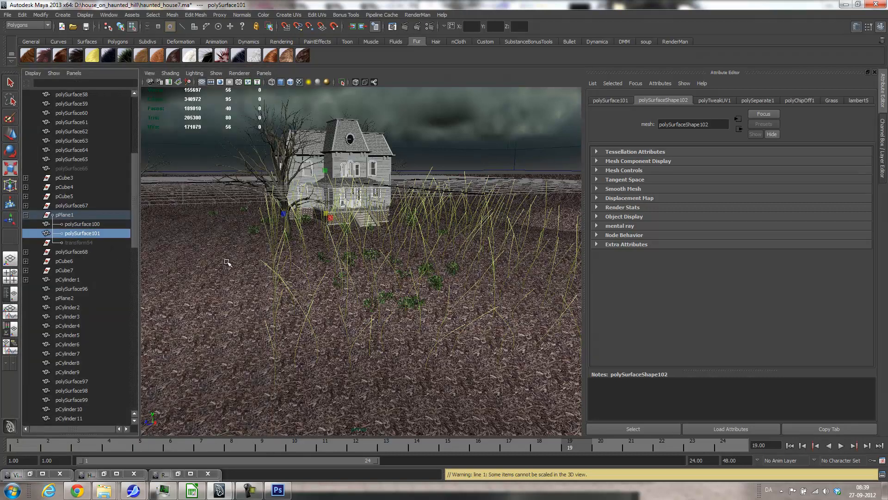
{"action": "key", "text": "ctrl+h"}
{"action": "key", "text": "bracketleft"}
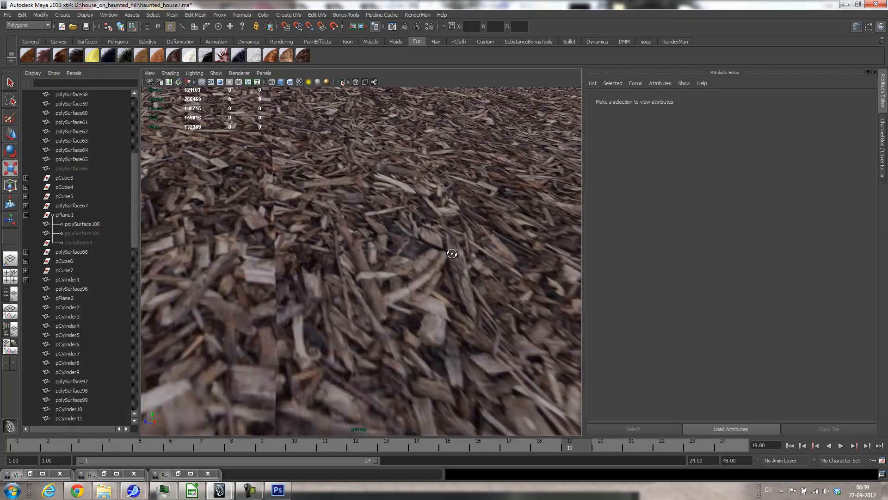
{"action": "left_click", "coordinate": [375, 221]}
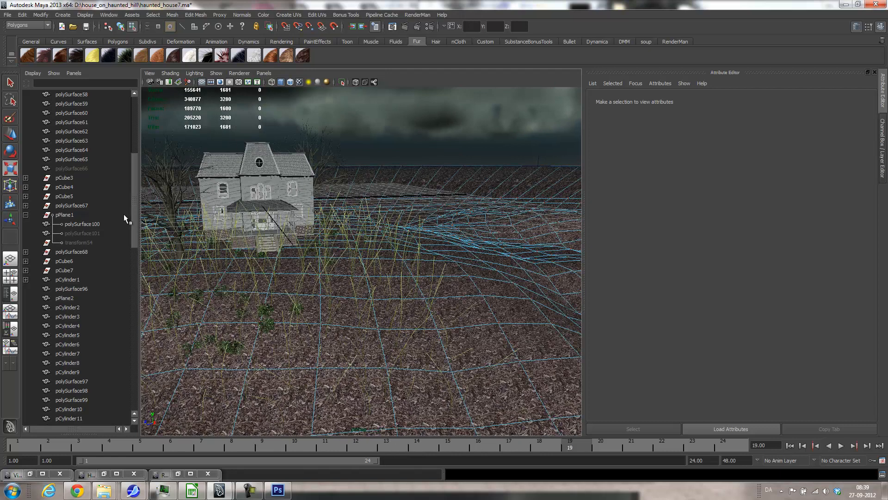
- Select Grass_FurFeedback under the FurFeedback group and go to frame 2 in the timeline
{"action": "left_click_drag", "start_coordinate": [135, 213], "coordinate": [134, 344]}
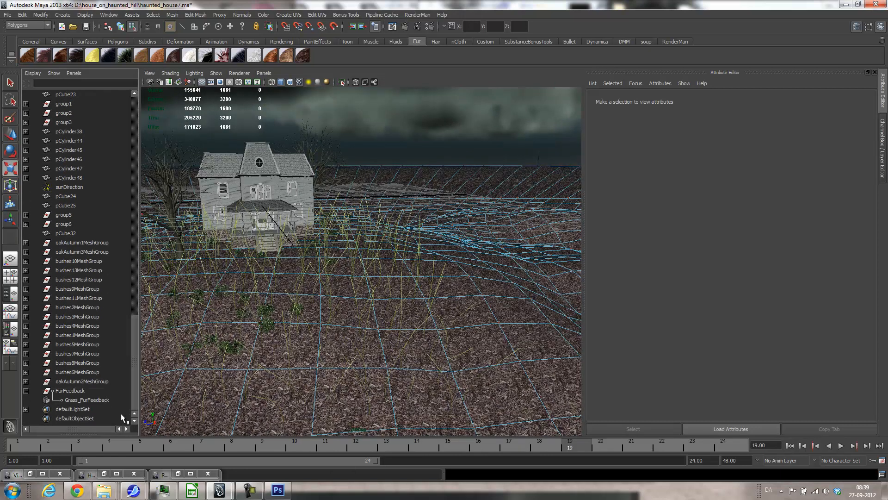
{"action": "left_click", "coordinate": [87, 399]}
{"action": "left_click_drag", "start_coordinate": [400, 292], "coordinate": [561, 232], "text": "alt"}
{"action": "left_click_drag", "start_coordinate": [404, 272], "coordinate": [446, 264], "text": "alt"}
{"action": "right_click_drag", "start_coordinate": [446, 264], "coordinate": [419, 277], "text": "alt"}
{"action": "left_click", "coordinate": [48, 446]}
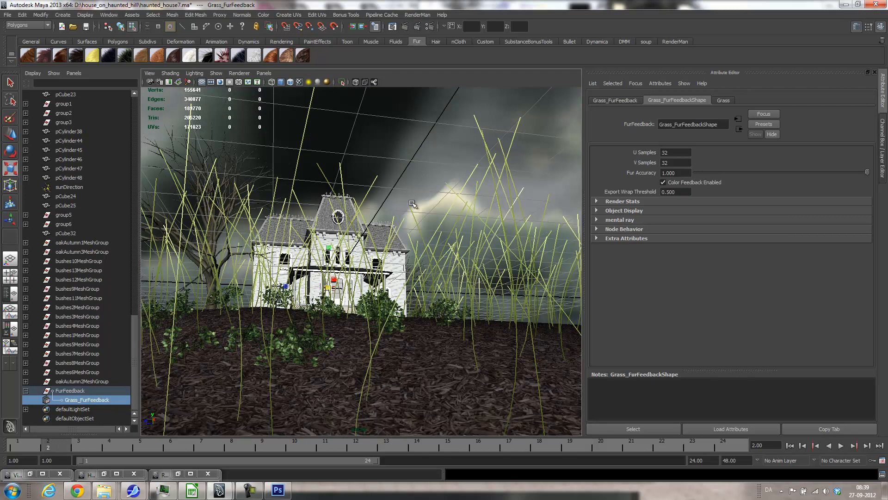
- Try Global Scale values of 0.1 and 0.2 on the Grass fur description and settle on 0.15
{"action": "left_click", "coordinate": [722, 100]}
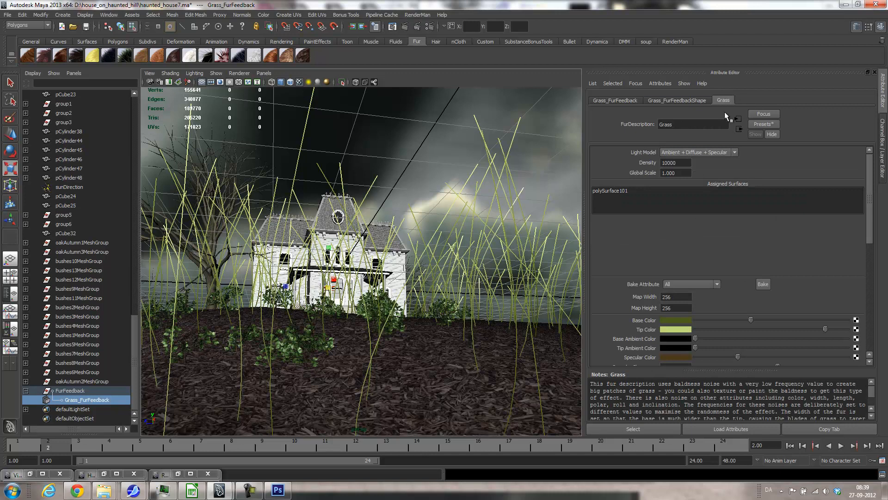
{"action": "double_click", "coordinate": [681, 172]}
{"action": "type", "text": ",1"}
{"action": "key", "text": "Return"}
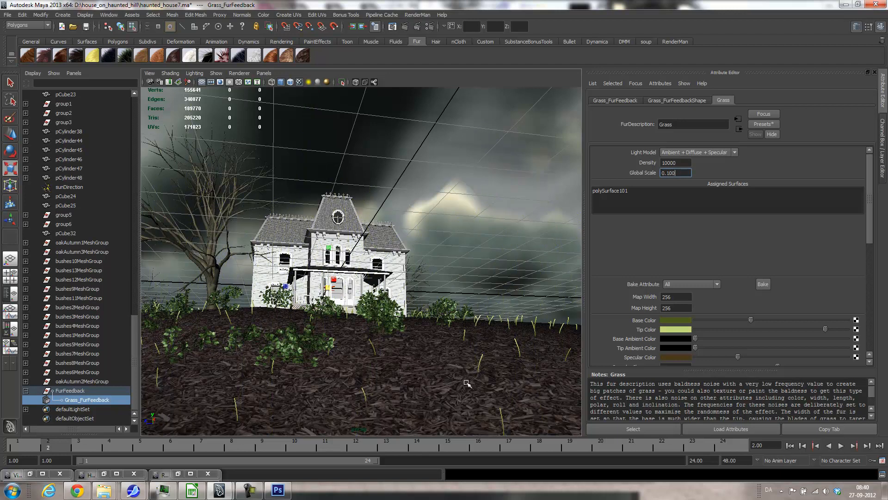
{"action": "double_click", "coordinate": [681, 173]}
{"action": "type", "text": ".2"}
{"action": "key", "text": "Return"}
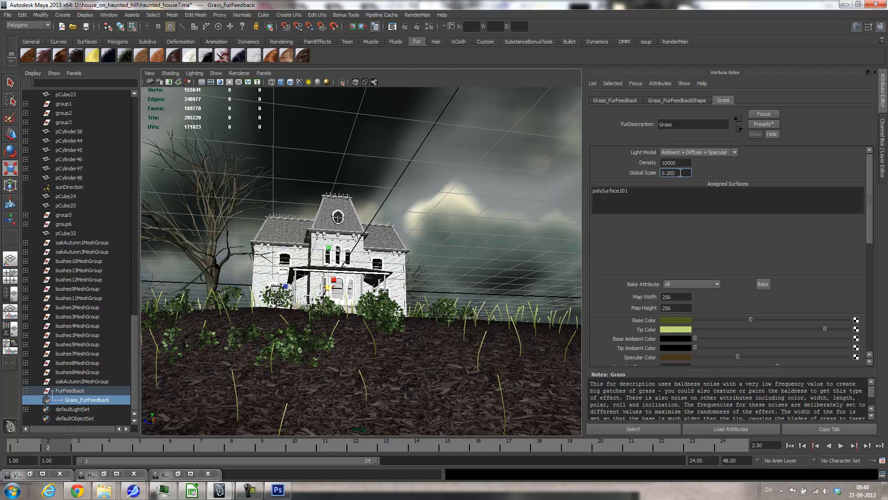
{"action": "double_click", "coordinate": [681, 173]}
{"action": "type", "text": ".15"}
{"action": "key", "text": "Return"}
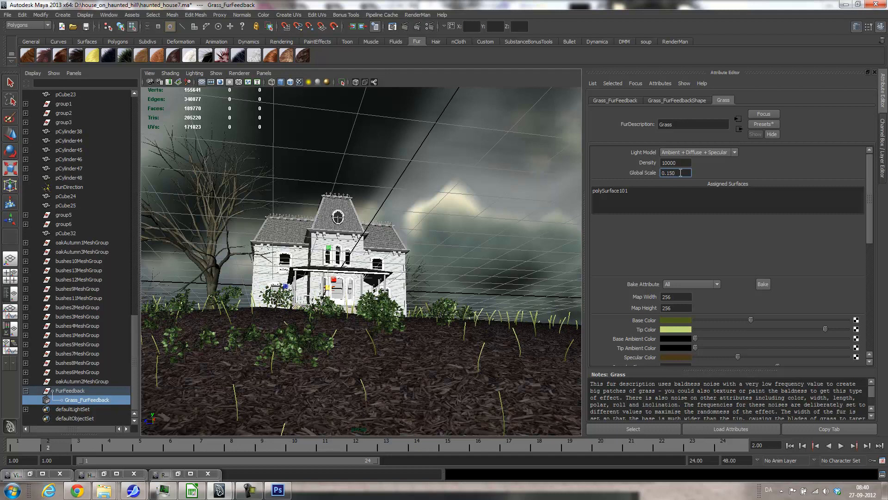
- Render a region of the hill's foreground in the Render View to preview the scaled grass
{"action": "left_click", "coordinate": [393, 26]}
{"action": "left_click_drag", "start_coordinate": [394, 333], "coordinate": [625, 464]}
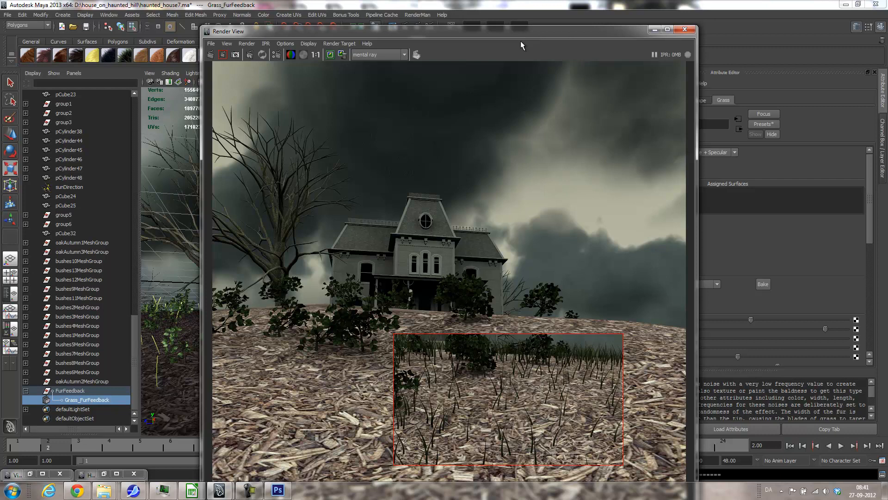
{"action": "left_click_drag", "start_coordinate": [460, 32], "coordinate": [263, 0]}
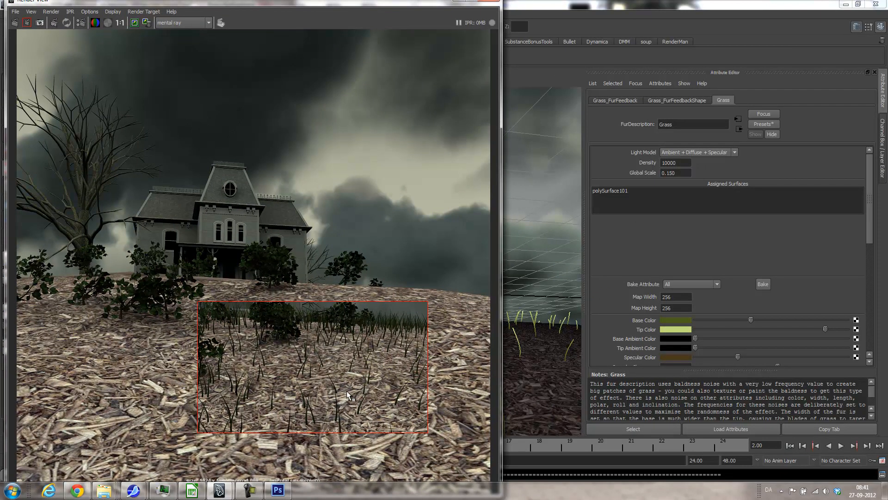
- Set the Grass fur Density to 500000 and render the foreground region again
{"action": "left_click", "coordinate": [664, 162]}
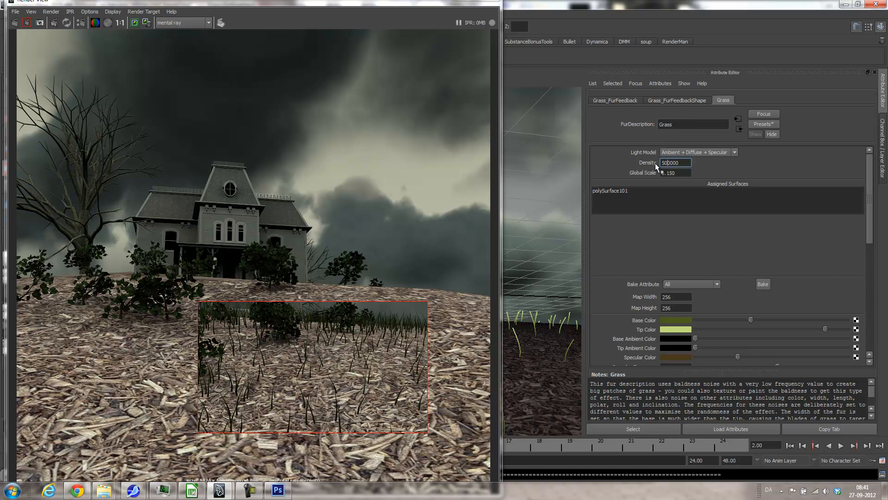
{"action": "left_click", "coordinate": [676, 173]}
{"action": "left_click_drag", "start_coordinate": [300, 3], "coordinate": [402, 4]}
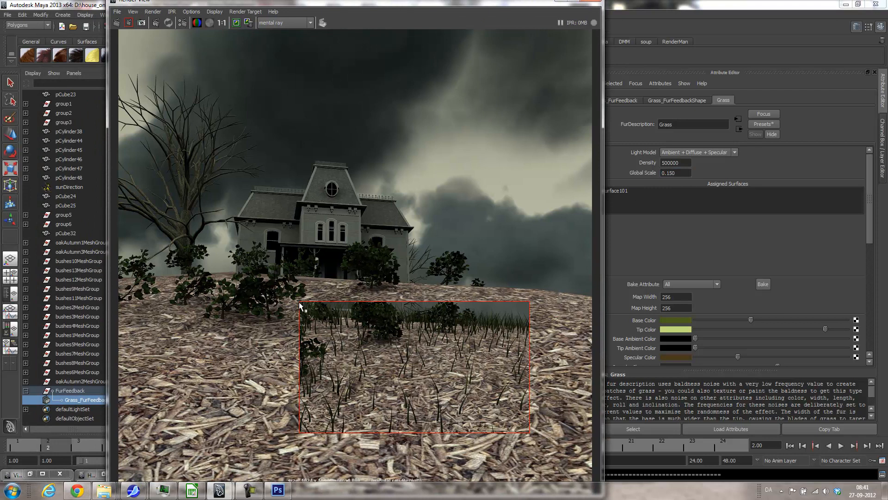
{"action": "mouse_move", "coordinate": [341, 3]}
{"action": "left_mouse_down"}
{"action": "mouse_move", "coordinate": [345, 56]}
{"action": "mouse_move", "coordinate": [352, 1]}
{"action": "left_mouse_up"}
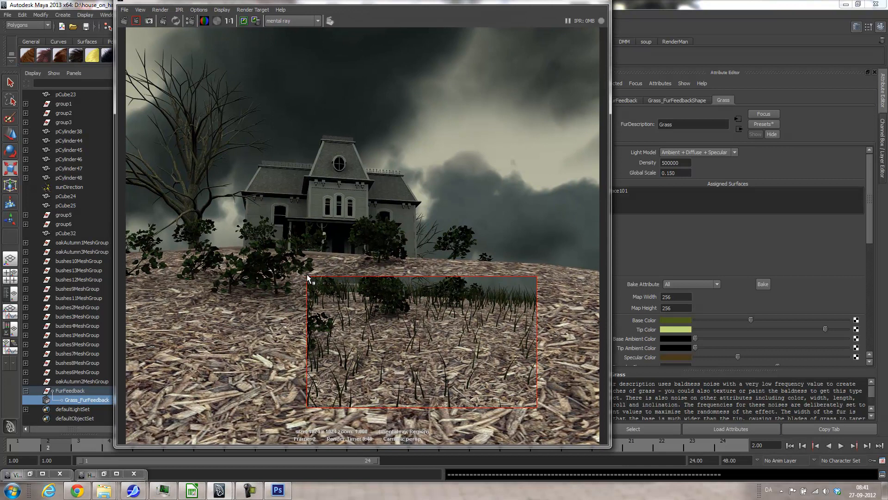
{"action": "left_click_drag", "start_coordinate": [519, 393], "coordinate": [541, 408]}
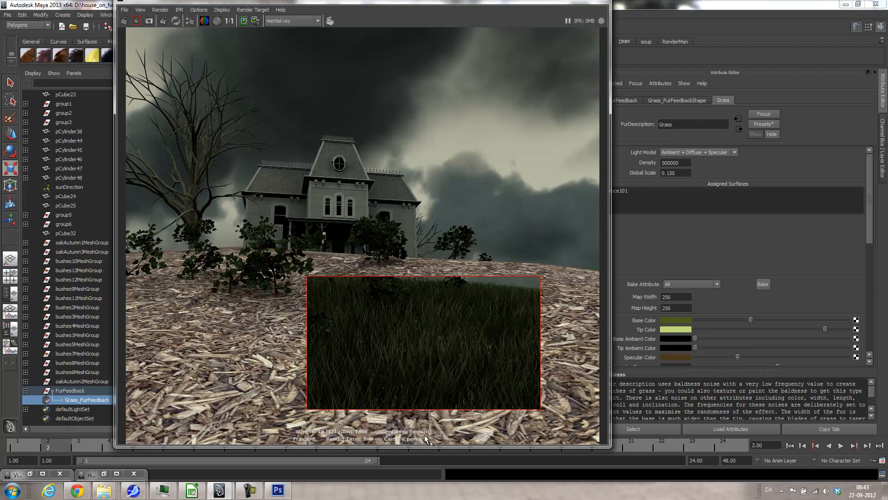
- Expand the Length details of the Grass fur description and set Noise Amplitude to about 1.034
{"action": "left_click_drag", "start_coordinate": [866, 239], "coordinate": [867, 340]}
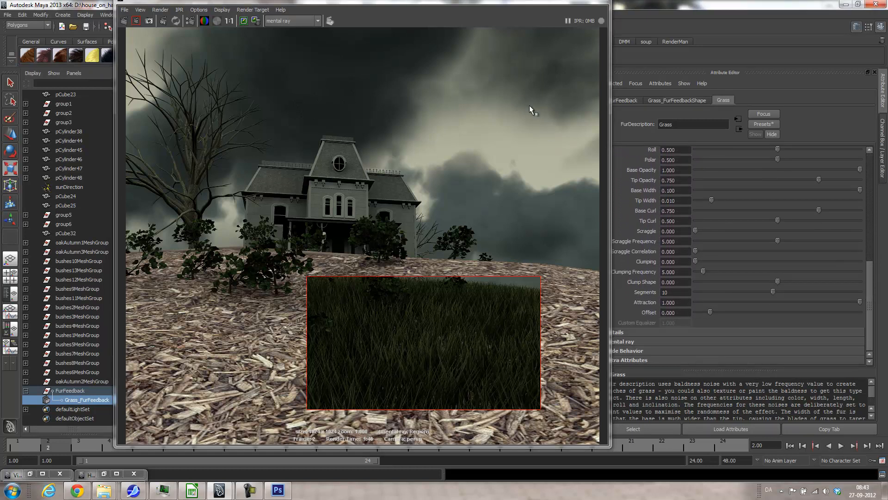
{"action": "left_click_drag", "start_coordinate": [474, 2], "coordinate": [390, 2]}
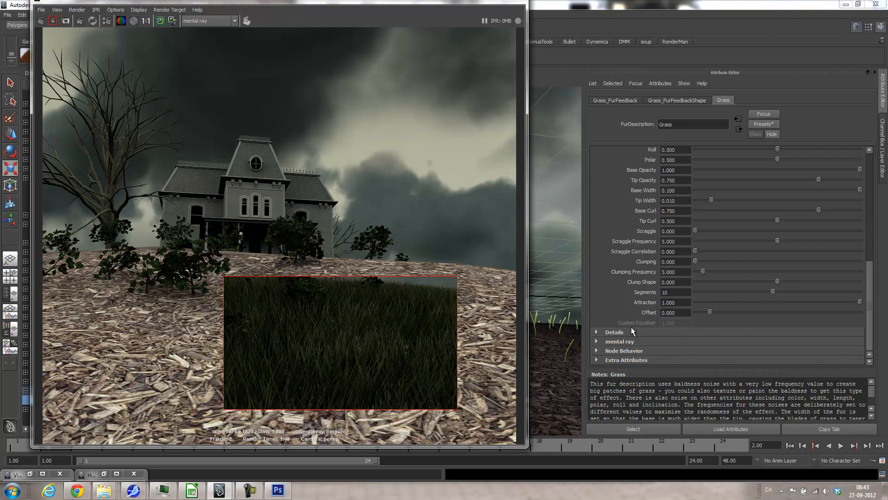
{"action": "left_click", "coordinate": [614, 332]}
{"action": "scroll", "coordinate": [701, 290], "scroll_direction": "down", "scroll_amount": 5}
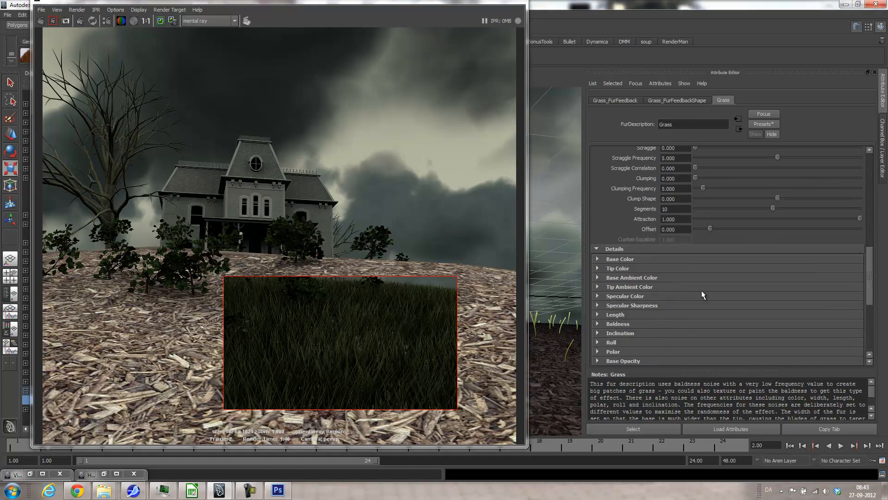
{"action": "left_click", "coordinate": [612, 231]}
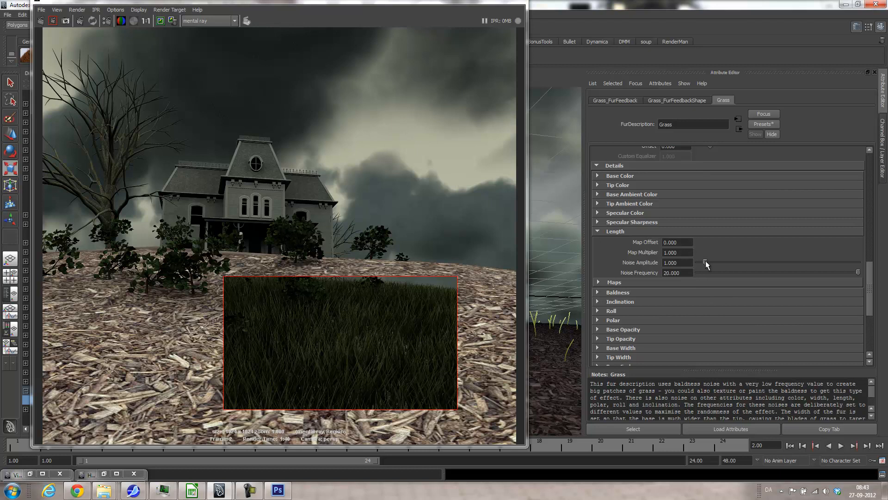
{"action": "mouse_move", "coordinate": [705, 261]}
{"action": "left_mouse_down"}
{"action": "mouse_move", "coordinate": [722, 258]}
{"action": "mouse_move", "coordinate": [705, 261]}
{"action": "left_mouse_up"}
{"action": "left_click_drag", "start_coordinate": [397, 2], "coordinate": [160, 2]}
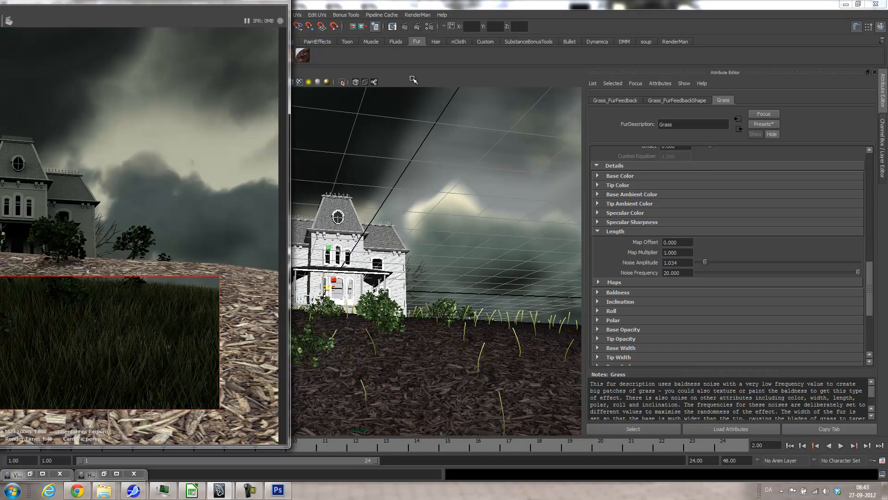
- Set the Grass fur's length Noise Amplitude to about 3.563 and Noise Frequency to about 4.425, and set Length to 1.5
{"action": "left_click_drag", "start_coordinate": [704, 261], "coordinate": [726, 253]}
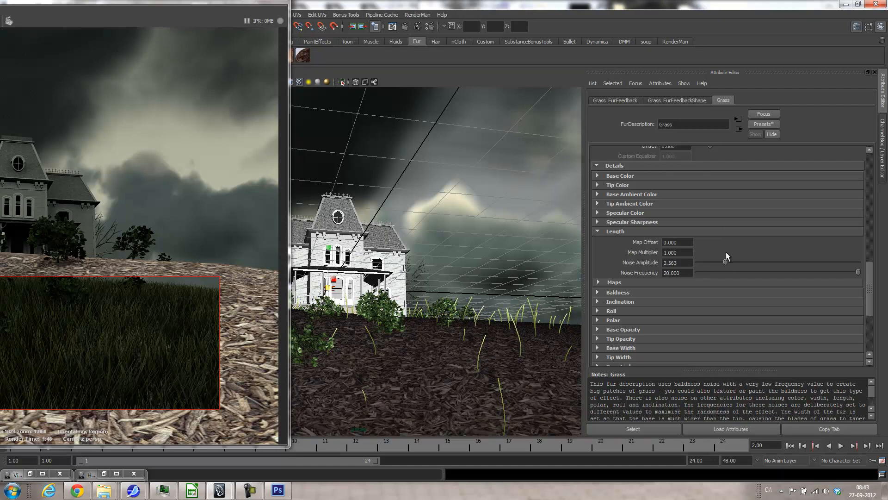
{"action": "left_click_drag", "start_coordinate": [858, 273], "coordinate": [734, 285]}
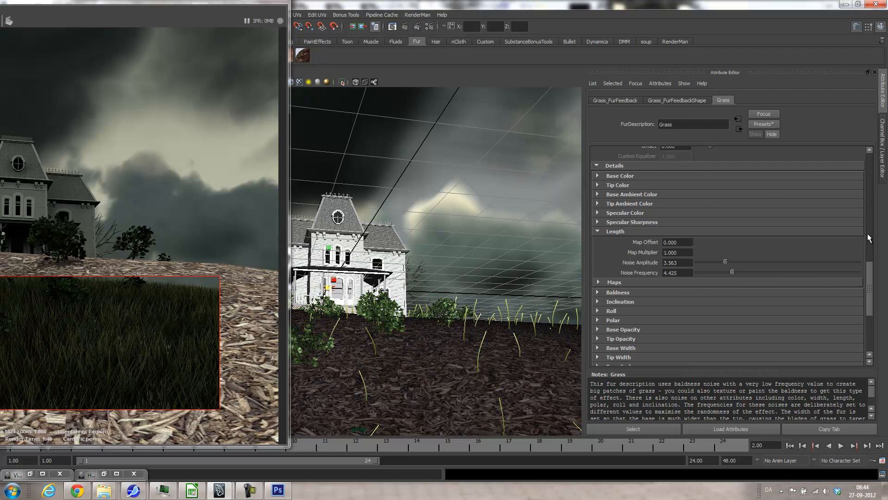
{"action": "left_click_drag", "start_coordinate": [870, 267], "coordinate": [864, 196]}
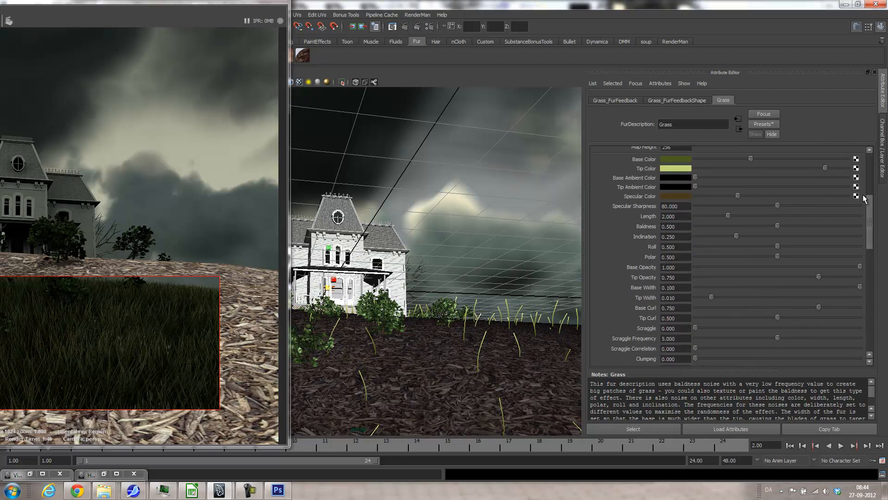
{"action": "left_click", "coordinate": [678, 217]}
{"action": "type", "text": "1.5"}
{"action": "key", "text": "Return"}
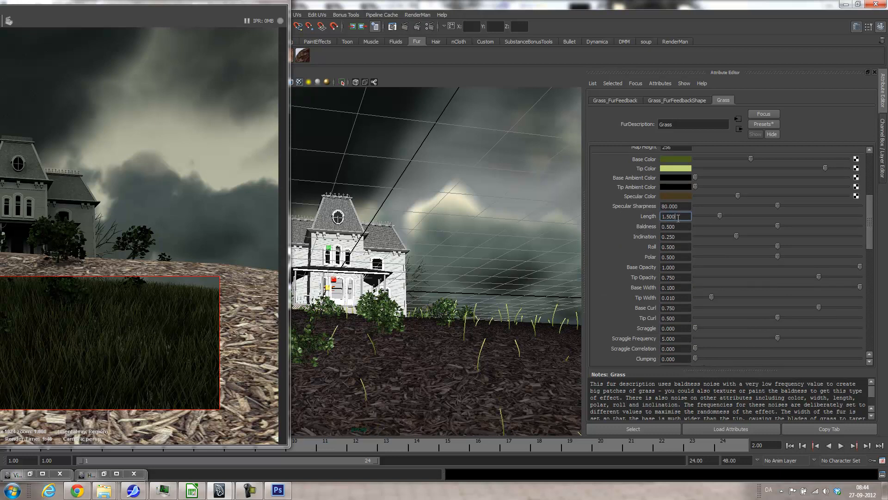
- Minimize the Render View and create a point light in the scene
{"action": "left_click_drag", "start_coordinate": [94, 4], "coordinate": [411, 4]}
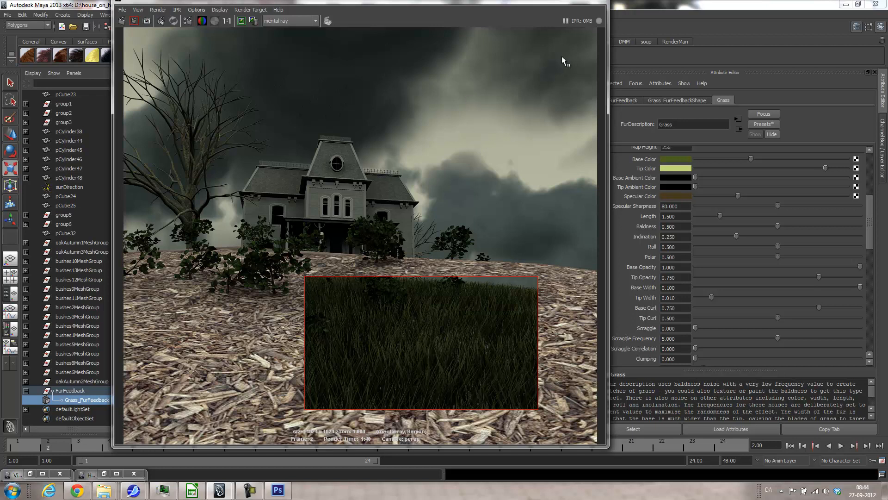
{"action": "left_click_drag", "start_coordinate": [521, 1], "coordinate": [517, 10]}
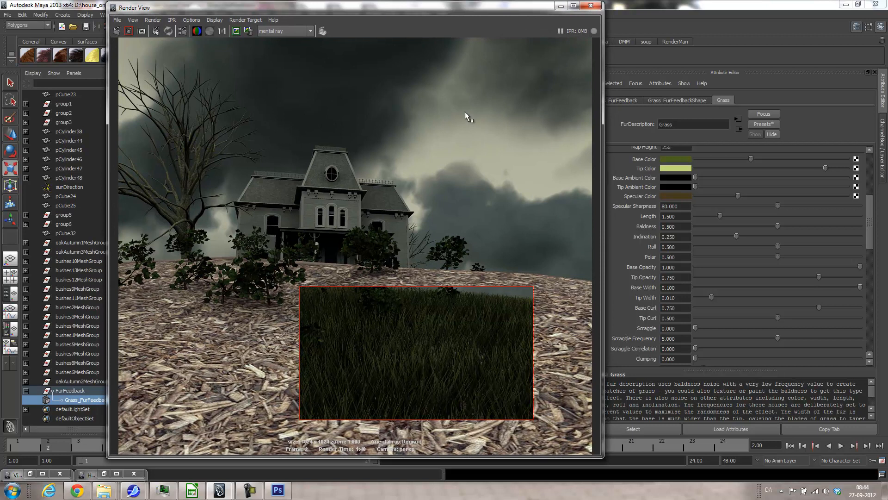
{"action": "left_click", "coordinate": [561, 6]}
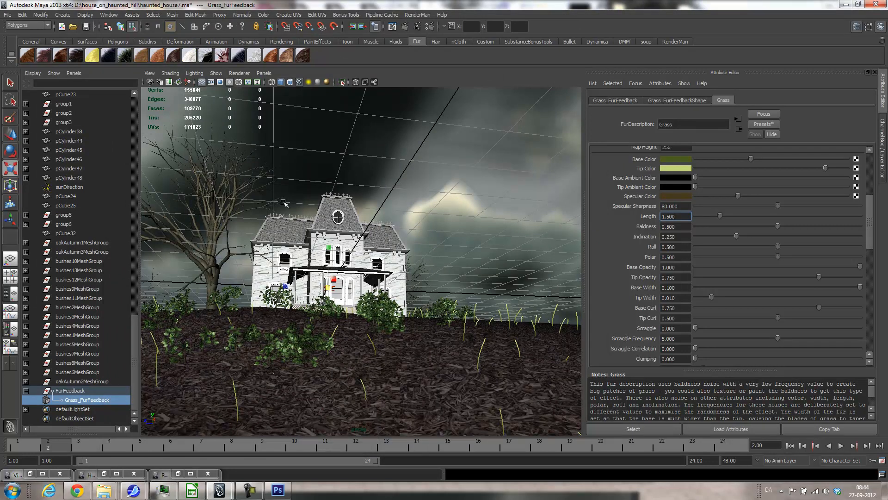
{"action": "middle_click_drag", "start_coordinate": [413, 181], "coordinate": [407, 211], "text": "alt"}
{"action": "middle_click_drag", "start_coordinate": [420, 259], "coordinate": [308, 164], "text": "alt"}
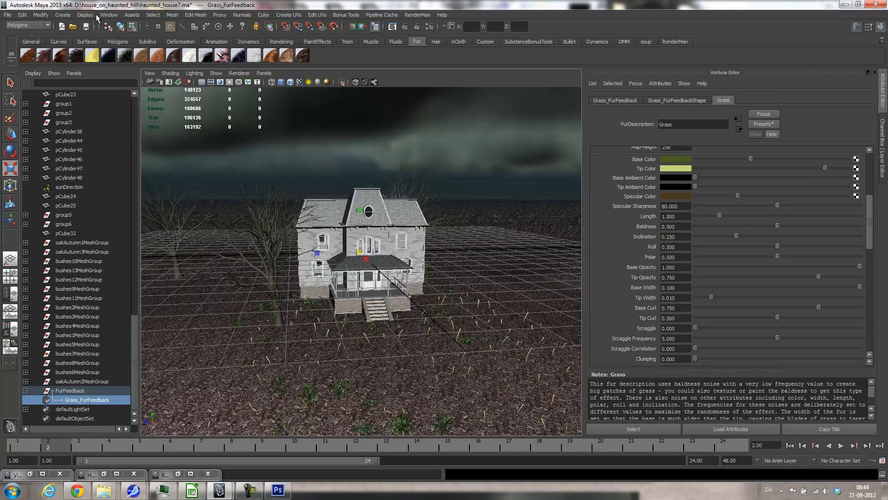
{"action": "left_click", "coordinate": [62, 16]}
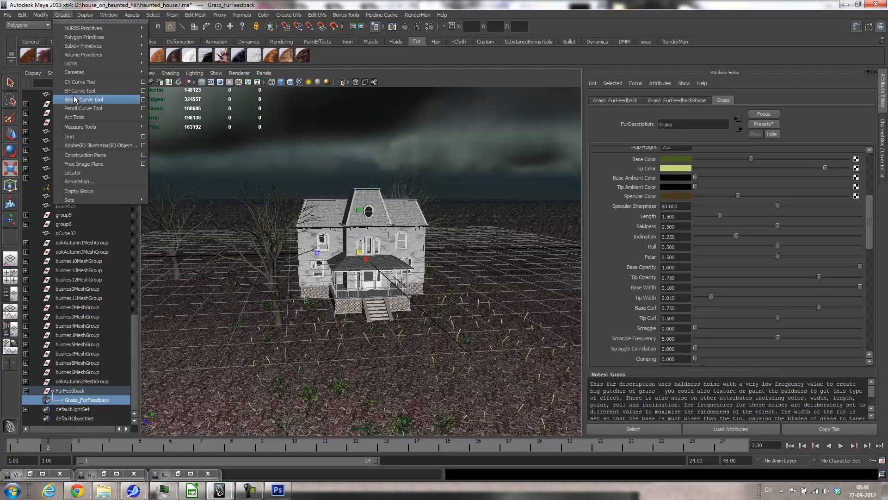
{"action": "mouse_move", "coordinate": [80, 65]}
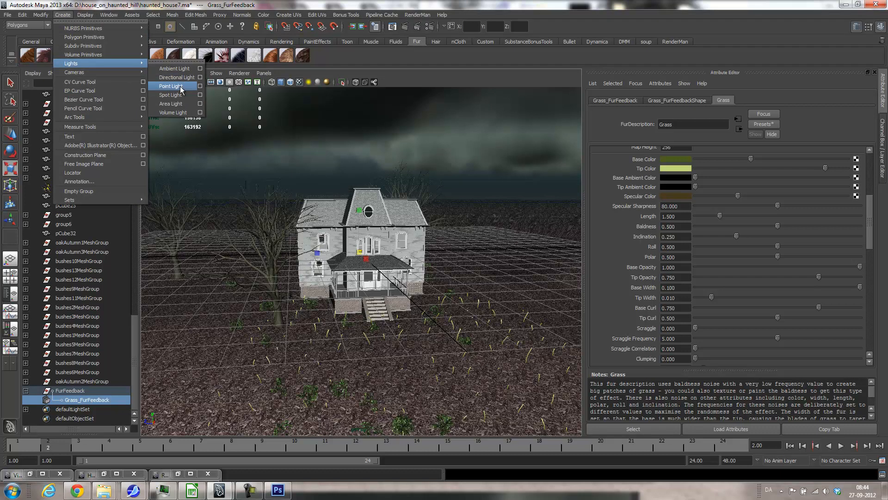
{"action": "left_click", "coordinate": [170, 86]}
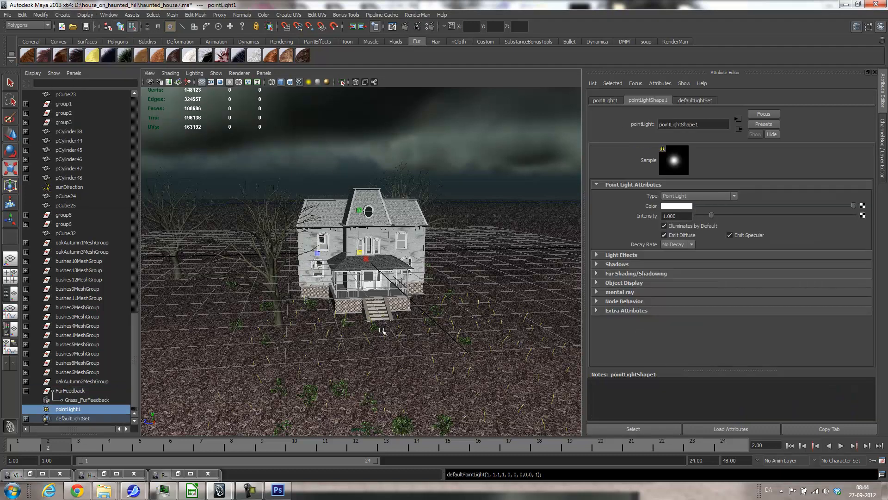
- Position the new point light inside the house with an X translation of about 0.282
{"action": "left_click_drag", "start_coordinate": [375, 338], "coordinate": [370, 283], "text": "alt"}
{"action": "key", "text": "f"}
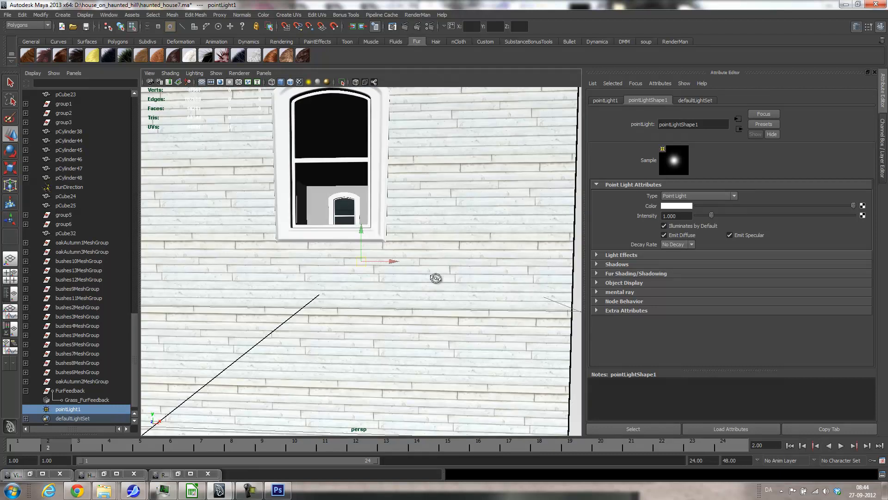
{"action": "left_click_drag", "start_coordinate": [436, 278], "coordinate": [301, 296], "text": "alt"}
{"action": "scroll", "coordinate": [367, 272], "scroll_direction": "down", "scroll_amount": 8}
{"action": "scroll", "coordinate": [313, 311], "scroll_direction": "down", "scroll_amount": 2}
{"action": "scroll", "coordinate": [313, 311], "scroll_direction": "down", "scroll_amount": 3}
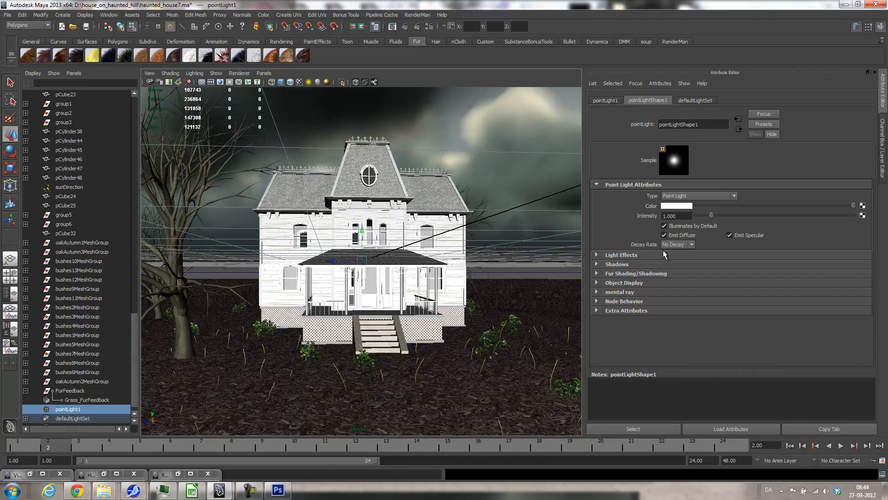
{"action": "scroll", "coordinate": [304, 305], "scroll_direction": "down", "scroll_amount": 1}
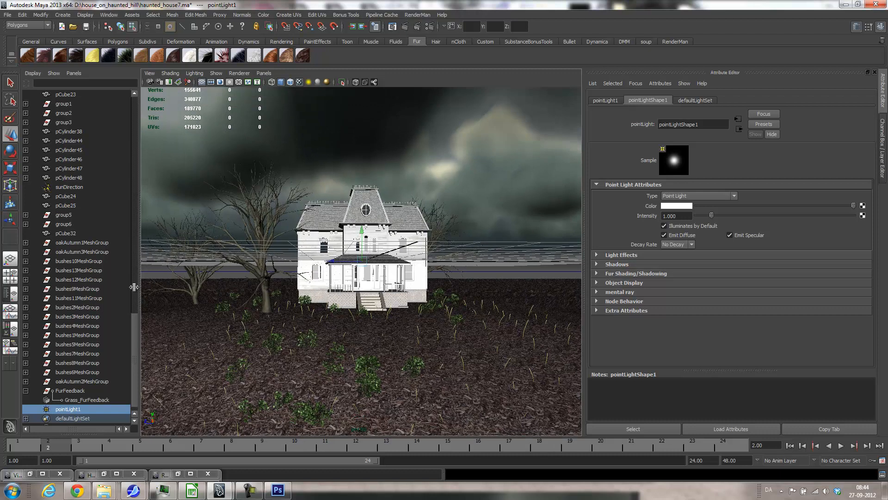
- Hide the FurFeedback group so the grass guide hairs no longer display on the hill
{"action": "left_click", "coordinate": [485, 323]}
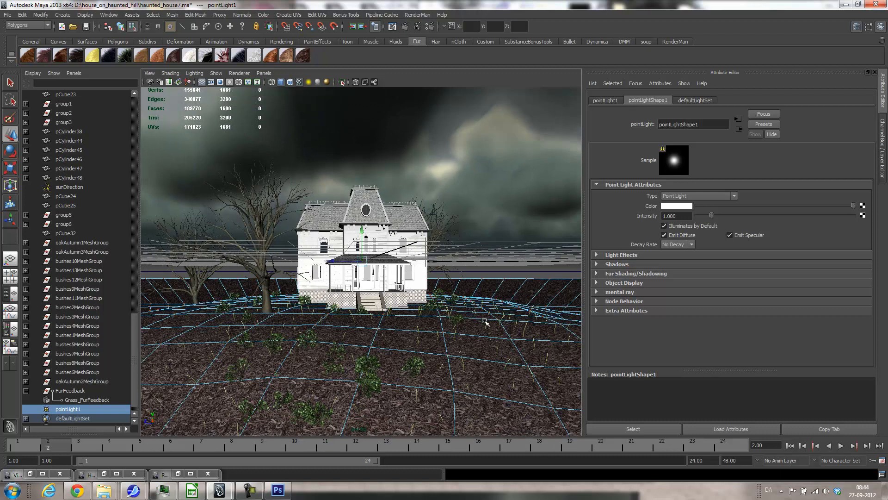
{"action": "left_click", "coordinate": [71, 391]}
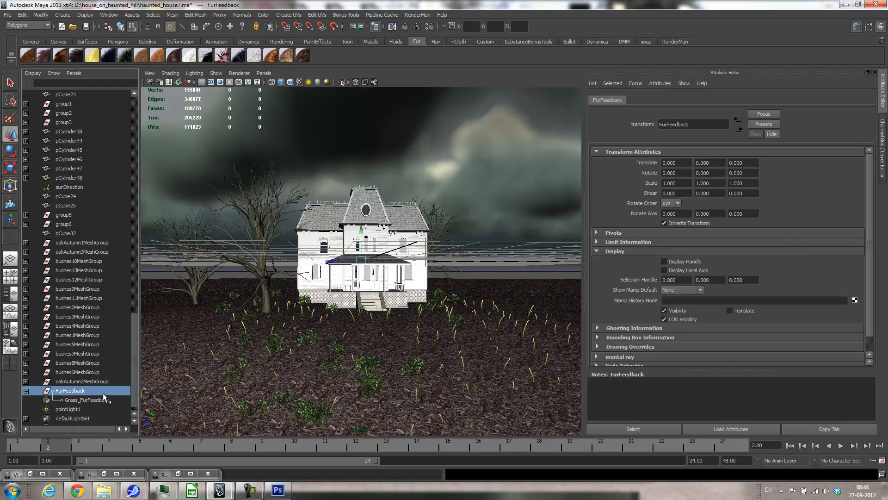
{"action": "key", "text": "ctrl+h"}
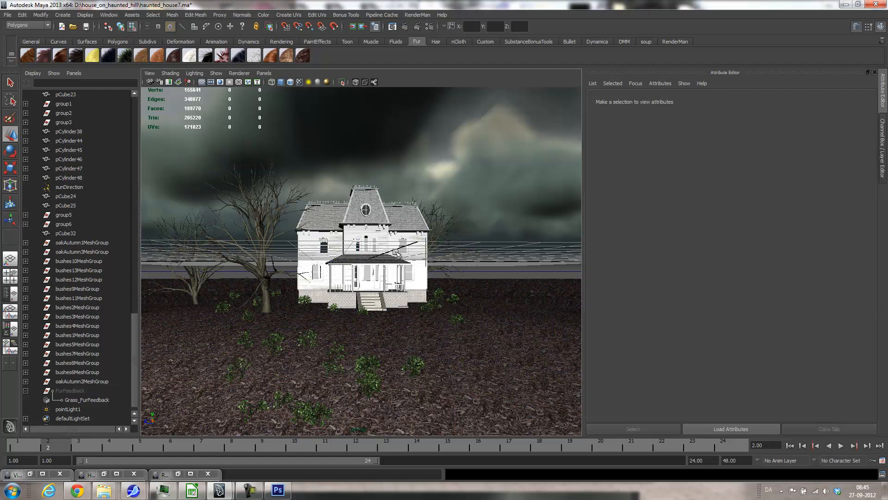
- Review the point light's ray trace shadow settings and set the light's color to a bright green
{"action": "left_click", "coordinate": [77, 410]}
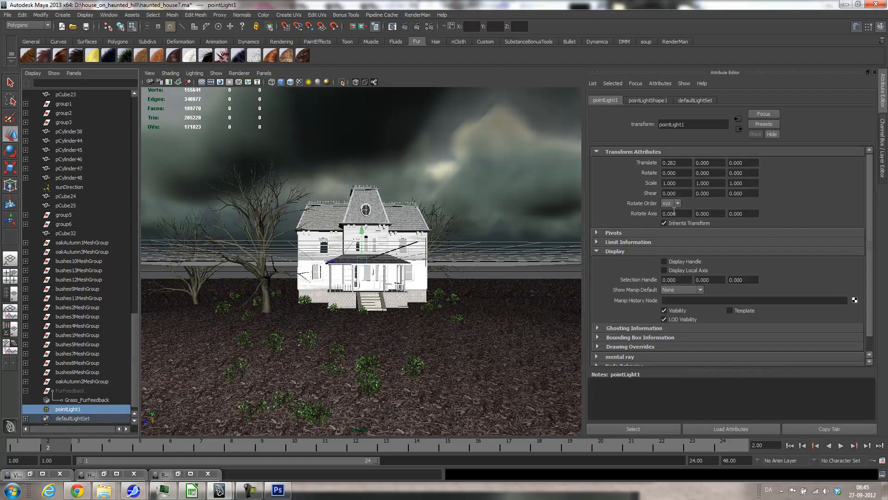
{"action": "left_click", "coordinate": [648, 101]}
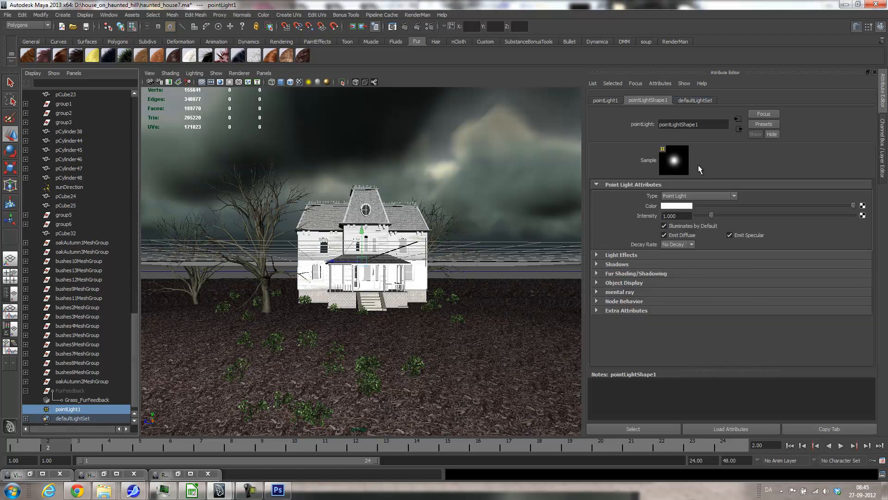
{"action": "left_click", "coordinate": [612, 274]}
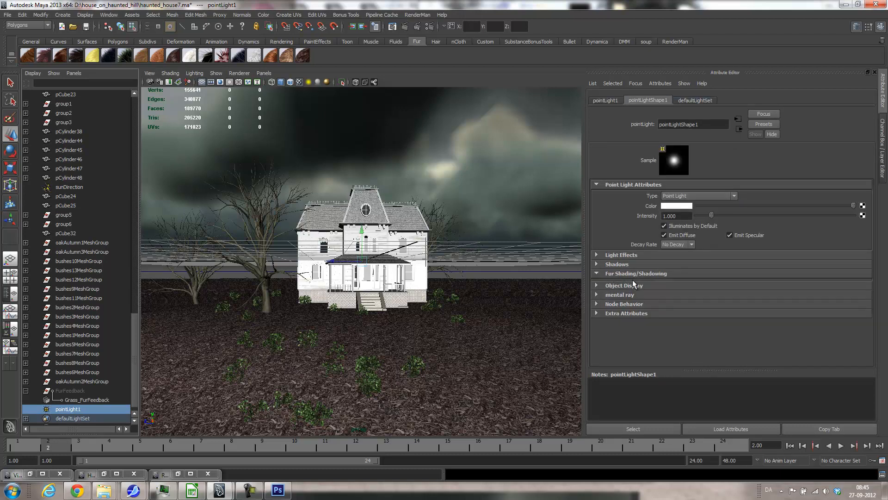
{"action": "left_click", "coordinate": [609, 264]}
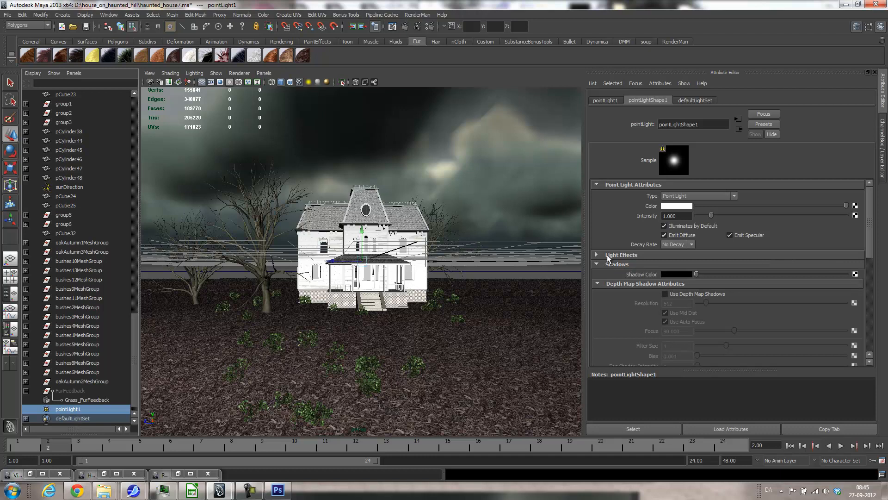
{"action": "scroll", "coordinate": [745, 326], "scroll_direction": "down", "scroll_amount": 5}
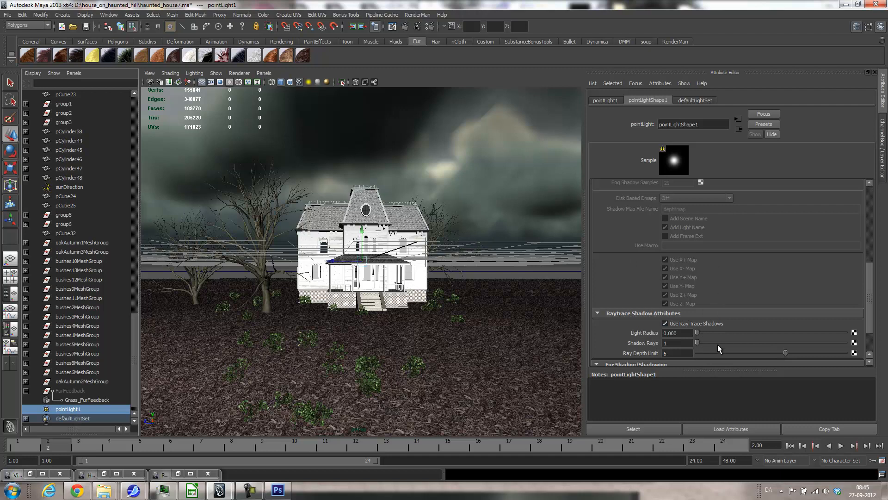
{"action": "scroll", "coordinate": [682, 238], "scroll_direction": "up", "scroll_amount": 8}
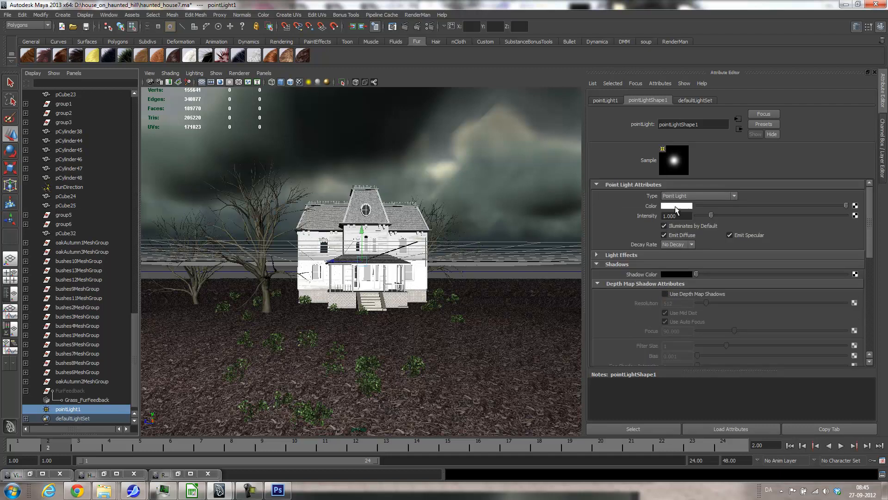
{"action": "left_click", "coordinate": [676, 207]}
{"action": "left_click_drag", "start_coordinate": [727, 179], "coordinate": [741, 175]}
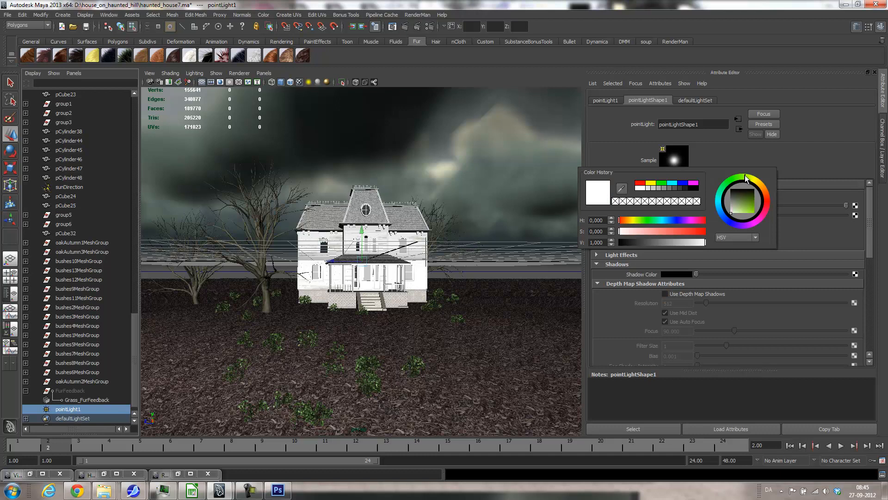
{"action": "left_click_drag", "start_coordinate": [746, 214], "coordinate": [746, 207]}
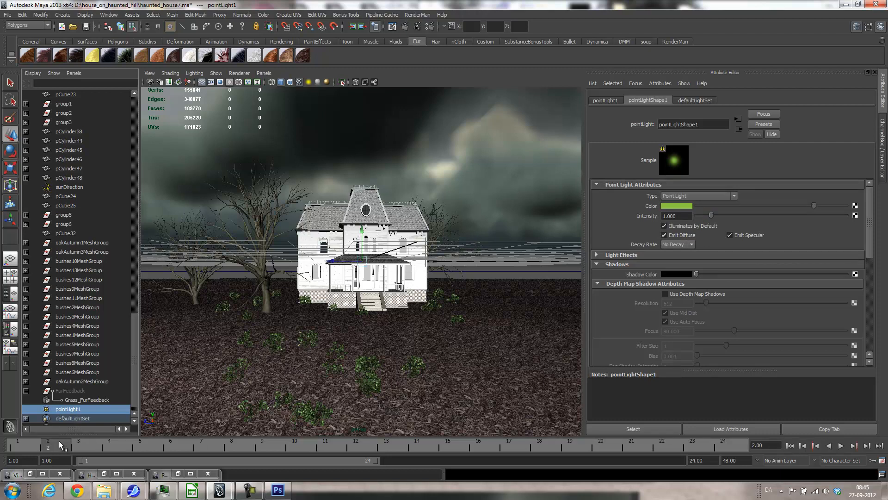
- Restore the original camera view and render a region around the house in the Render View to preview the green light
{"action": "key", "text": "alt+v"}
{"action": "key", "text": "alt+v"}
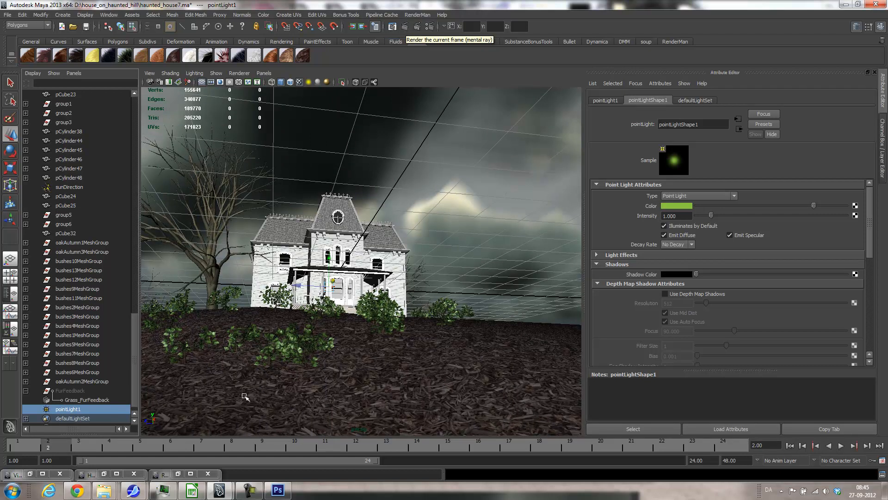
{"action": "left_click", "coordinate": [179, 473]}
{"action": "left_click_drag", "start_coordinate": [229, 140], "coordinate": [413, 278]}
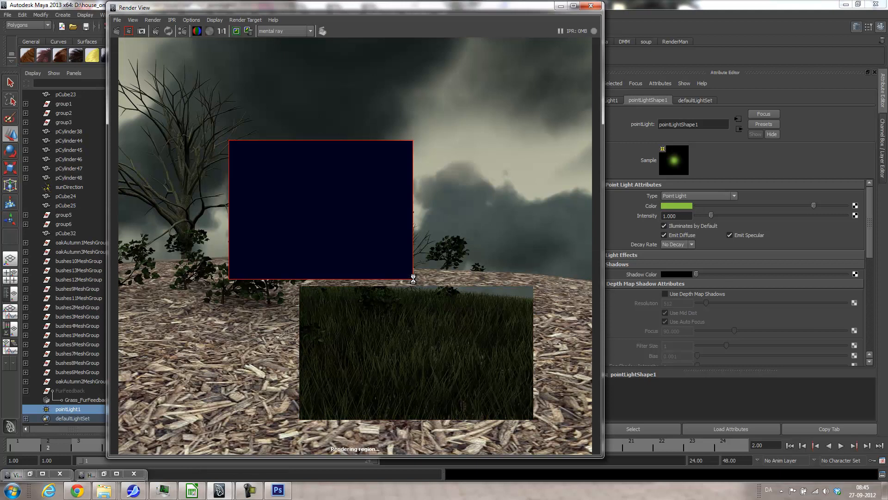
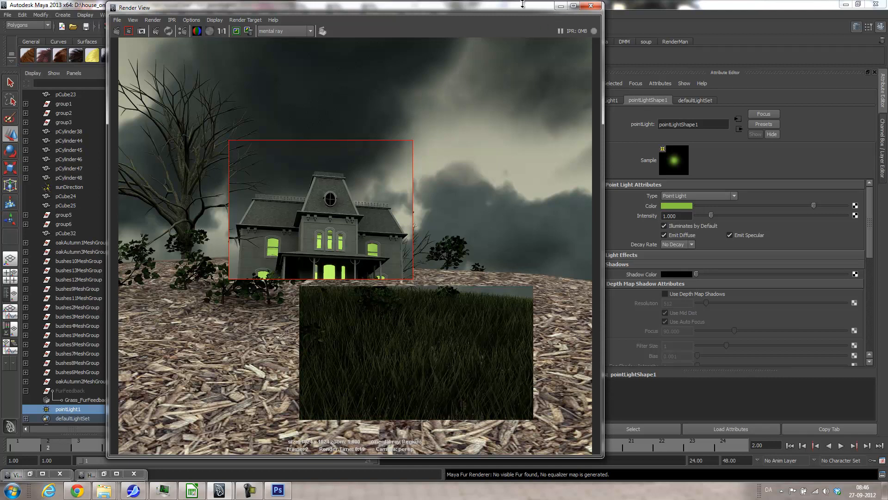
{"action": "left_click_drag", "start_coordinate": [519, 9], "coordinate": [508, 307]}
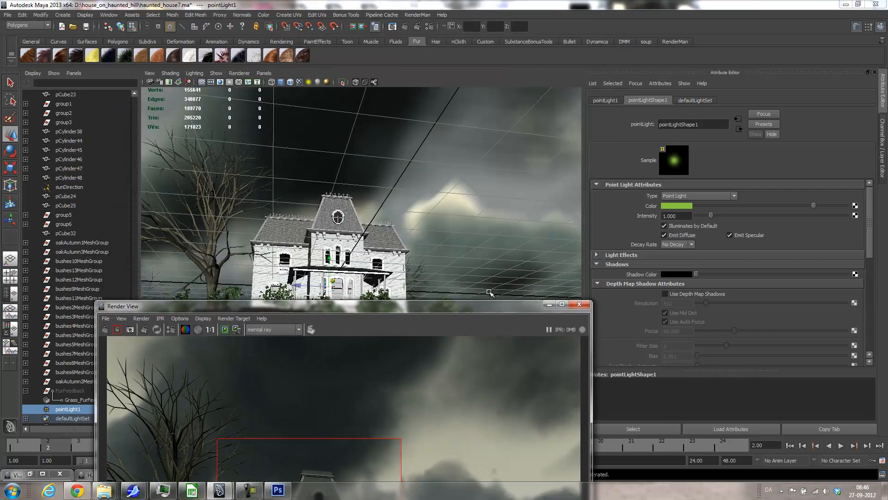
{"action": "left_click_drag", "start_coordinate": [415, 312], "coordinate": [453, 90]}
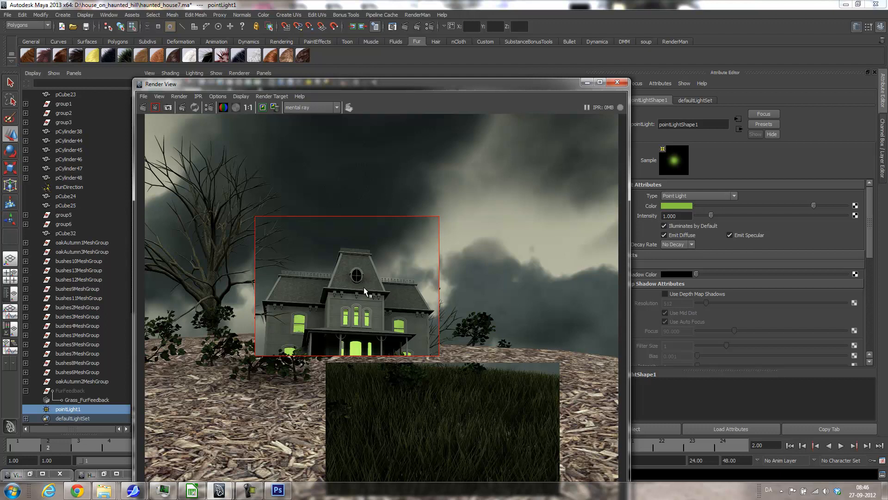
- Select faces of the round attic window and inspect which material is assigned to its glass
{"action": "left_click_drag", "start_coordinate": [356, 84], "coordinate": [340, 225]}
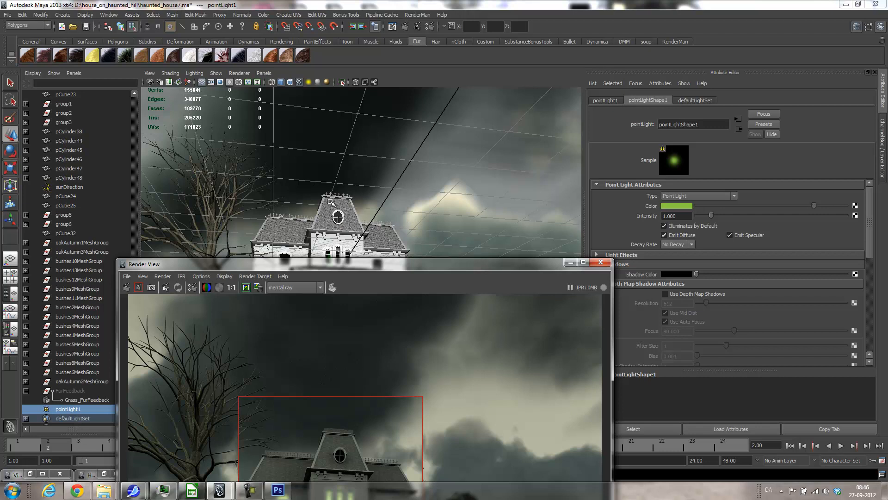
{"action": "scroll", "coordinate": [334, 214], "scroll_direction": "up", "scroll_amount": 6}
{"action": "middle_click_drag", "start_coordinate": [309, 133], "coordinate": [362, 228], "text": "alt"}
{"action": "left_click", "coordinate": [323, 161]}
{"action": "right_click_drag", "start_coordinate": [318, 149], "coordinate": [324, 273]}
{"action": "left_click", "coordinate": [322, 161]}
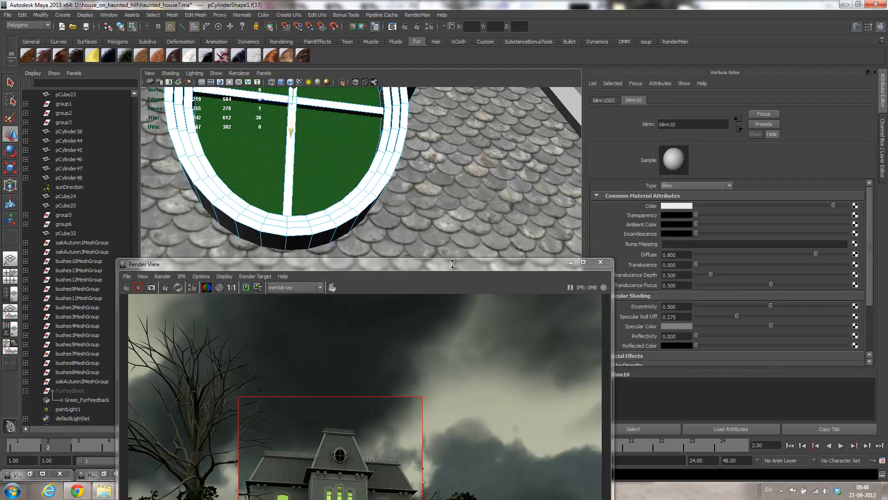
{"action": "left_click", "coordinate": [322, 145]}
{"action": "right_click_drag", "start_coordinate": [322, 145], "coordinate": [323, 267]}
{"action": "right_click_drag", "start_coordinate": [318, 162], "coordinate": [319, 162]}
{"action": "left_click", "coordinate": [321, 171]}
- Open the Hypershade and select the black blinn1 material to show its attributes
{"action": "left_click", "coordinate": [110, 15]}
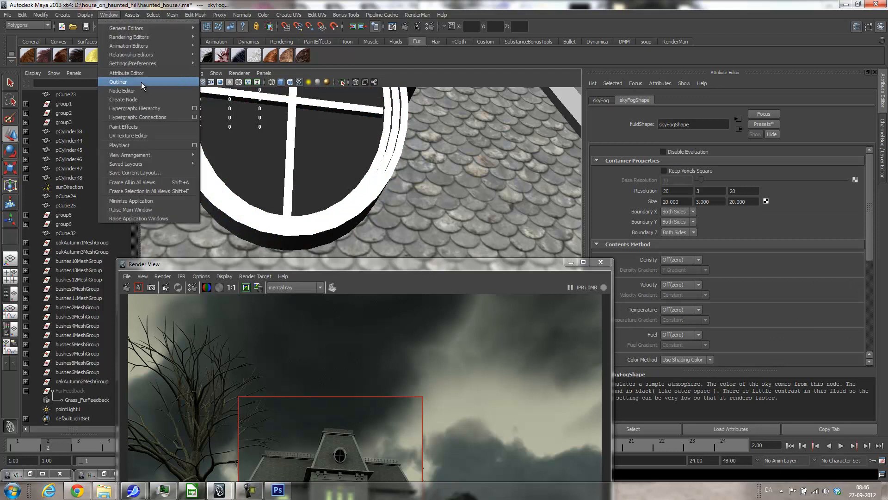
{"action": "mouse_move", "coordinate": [131, 38]}
{"action": "left_click", "coordinate": [233, 59]}
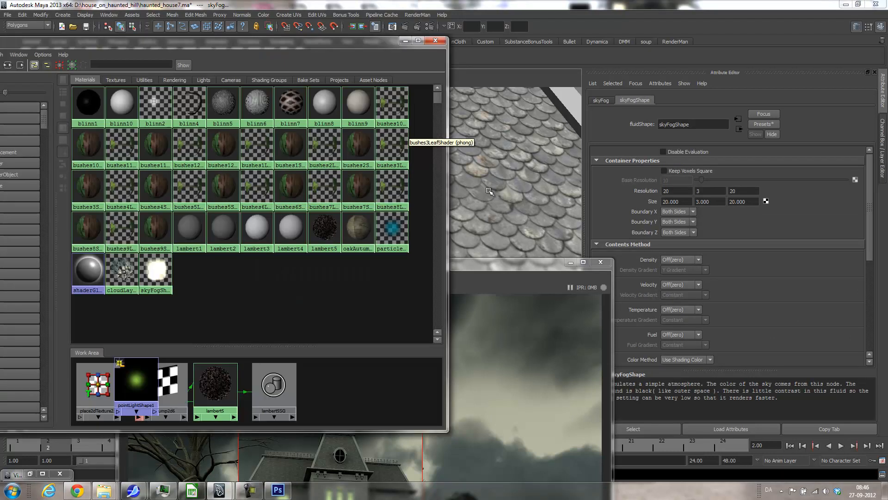
{"action": "left_click", "coordinate": [86, 102]}
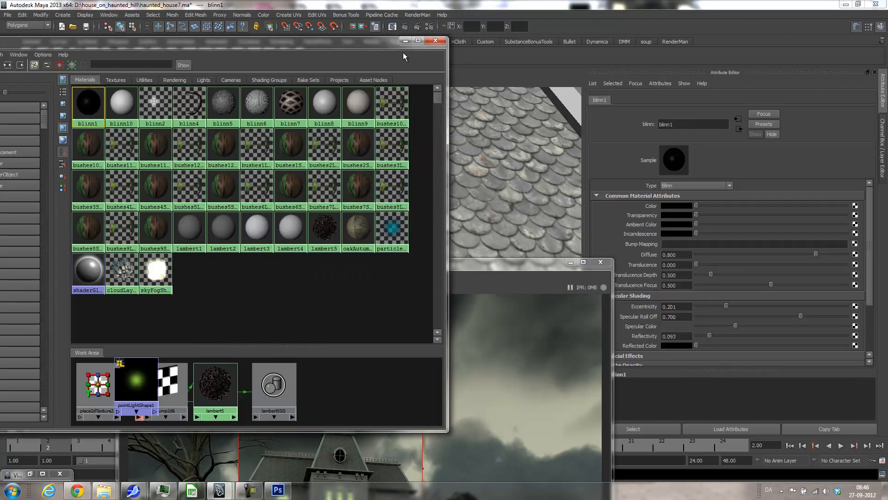
- Close the Hypershade and give blinn1's incandescence the saved green from the color history, darkened to a moderate brightness
{"action": "left_click", "coordinate": [435, 40]}
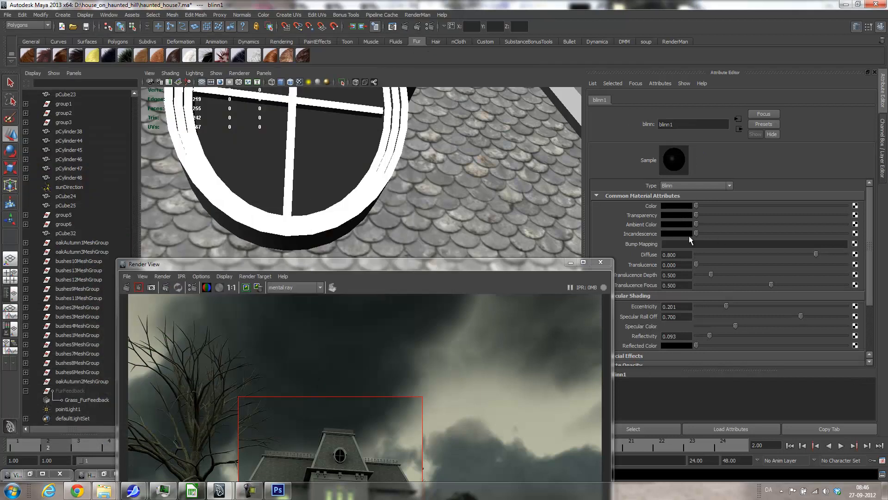
{"action": "left_click", "coordinate": [683, 233]}
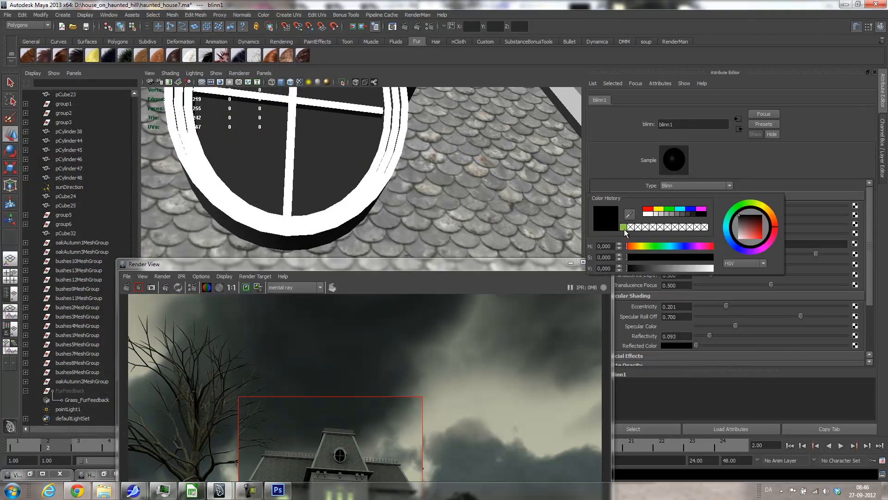
{"action": "left_click", "coordinate": [624, 228]}
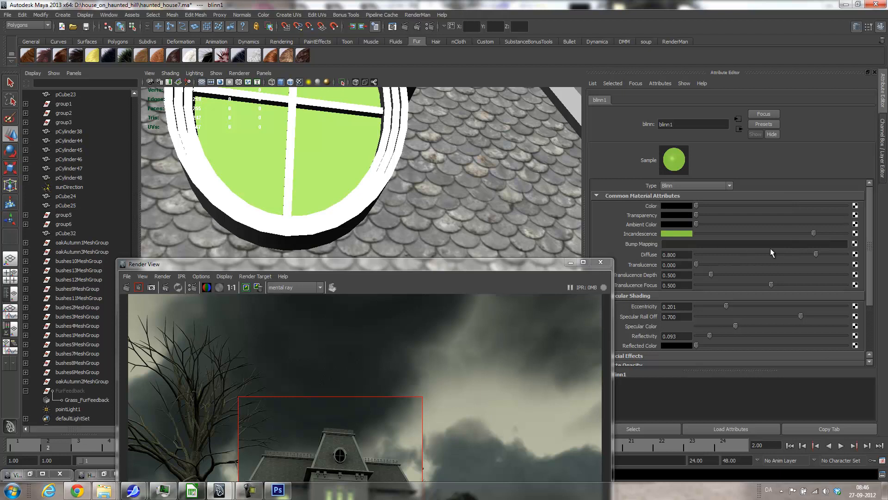
{"action": "left_click_drag", "start_coordinate": [814, 235], "coordinate": [756, 231]}
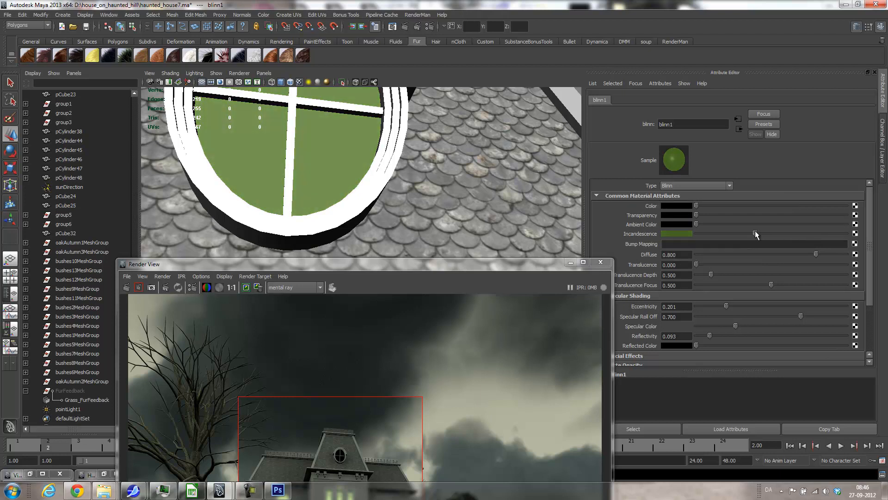
- Restore the original camera view and render a small region around the attic window in the Render View
{"action": "left_click_drag", "start_coordinate": [423, 267], "coordinate": [495, 93]}
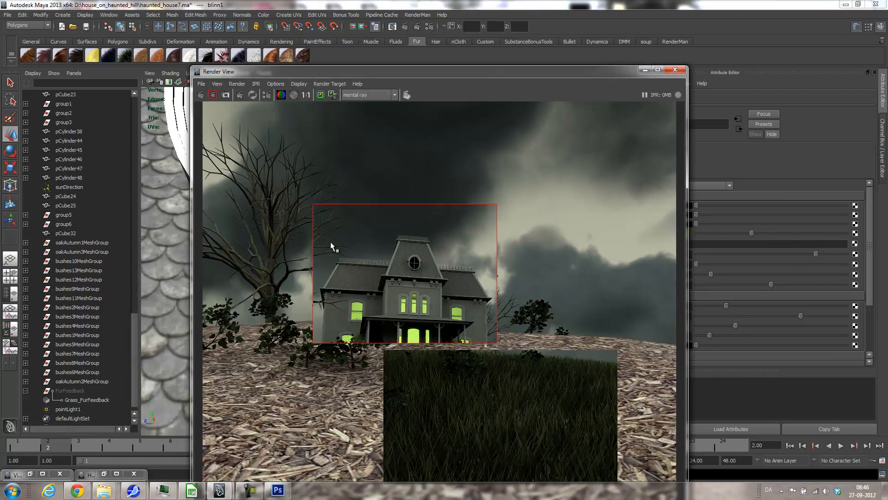
{"action": "left_click_drag", "start_coordinate": [320, 86], "coordinate": [422, 94]}
{"action": "mouse_move", "coordinate": [44, 450]}
{"action": "left_mouse_down"}
{"action": "mouse_move", "coordinate": [92, 446]}
{"action": "mouse_move", "coordinate": [47, 445]}
{"action": "left_mouse_up"}
{"action": "left_click_drag", "start_coordinate": [498, 263], "coordinate": [526, 291]}
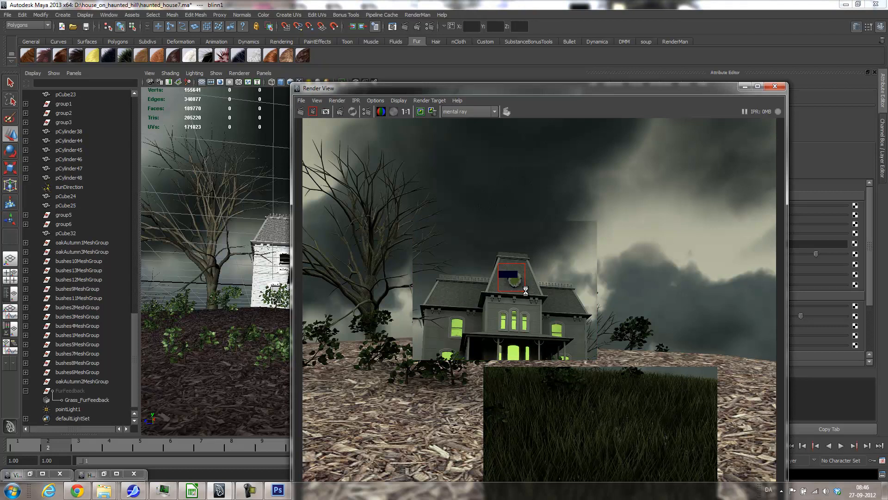
- Raise blinn1's incandescence in stages to full brightness, re-rendering the attic window region after each change, and minimize the Render View
{"action": "left_click_drag", "start_coordinate": [523, 92], "coordinate": [371, 73]}
{"action": "left_click_drag", "start_coordinate": [745, 232], "coordinate": [808, 235]}
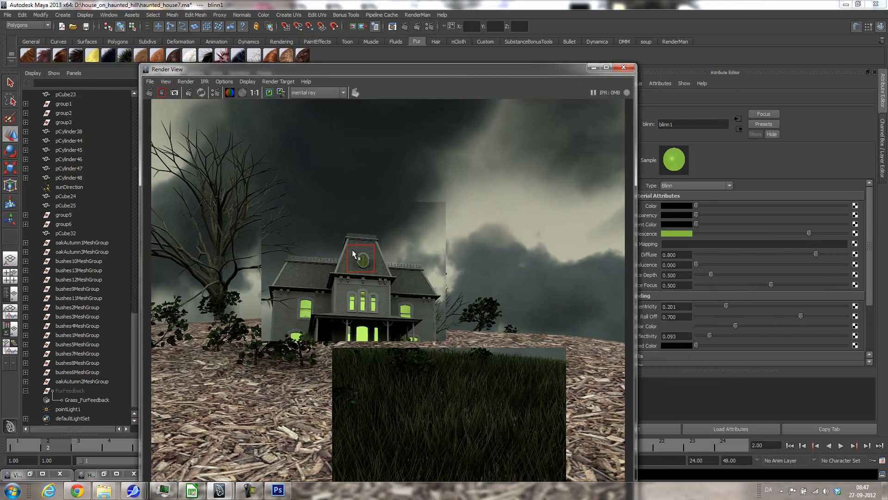
{"action": "left_click_drag", "start_coordinate": [352, 252], "coordinate": [378, 280]}
{"action": "left_click_drag", "start_coordinate": [812, 234], "coordinate": [831, 234]}
{"action": "left_click_drag", "start_coordinate": [342, 245], "coordinate": [377, 281]}
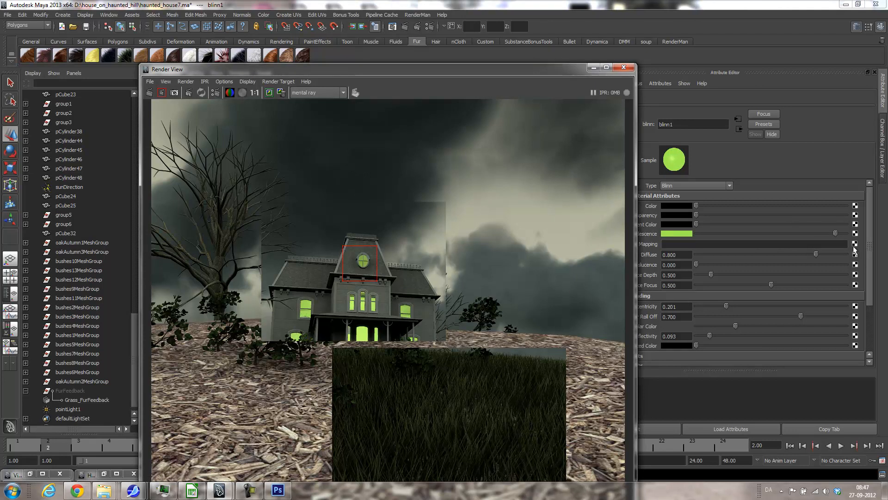
{"action": "left_click_drag", "start_coordinate": [836, 234], "coordinate": [846, 234]}
{"action": "left_click_drag", "start_coordinate": [341, 237], "coordinate": [380, 281]}
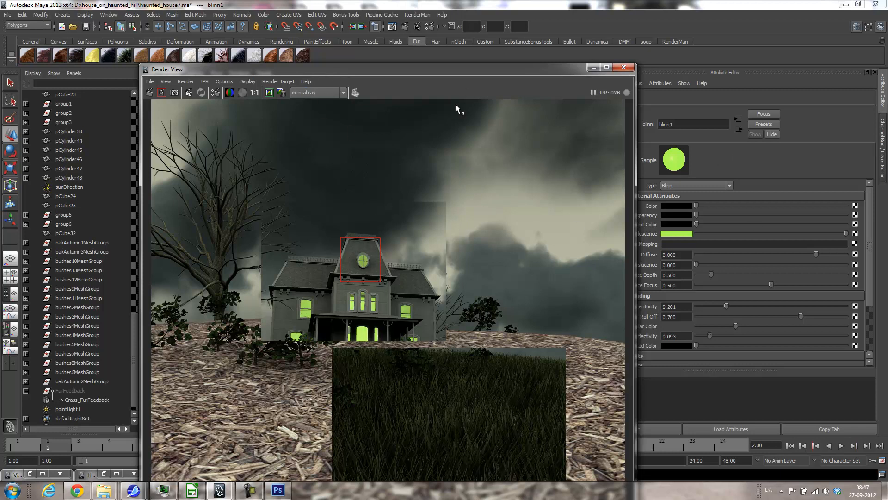
{"action": "left_click_drag", "start_coordinate": [395, 71], "coordinate": [534, 40]}
{"action": "left_click", "coordinate": [732, 36]}
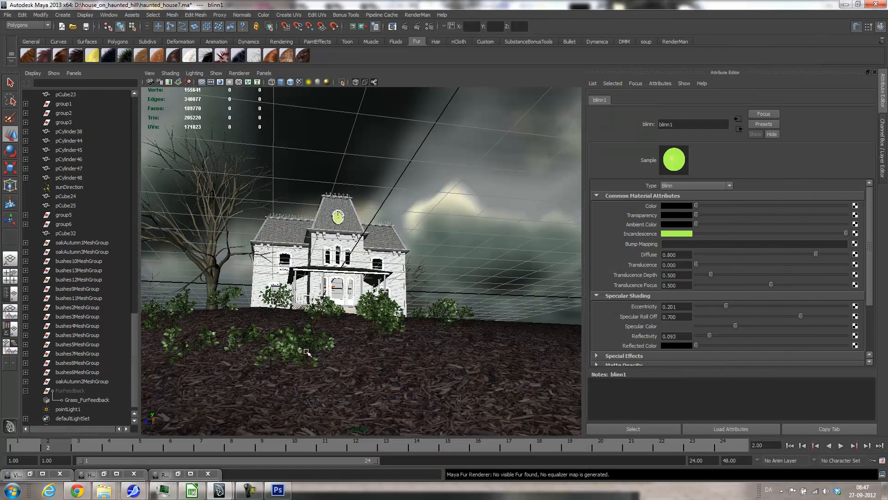
- Switch to the front view in wireframe display and frame an empty grid area beside the house
{"action": "left_click_drag", "start_coordinate": [500, 294], "coordinate": [335, 321], "text": "alt"}
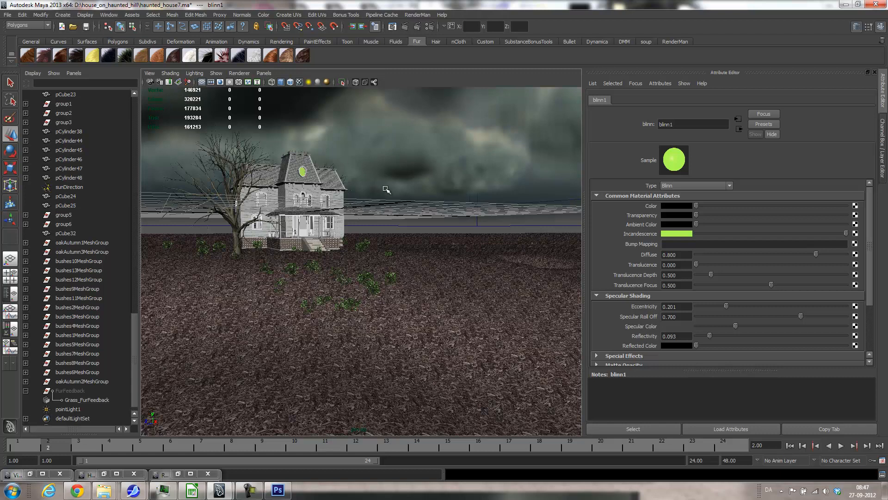
{"action": "key", "text": "space"}
{"action": "left_click_drag", "start_coordinate": [409, 220], "coordinate": [415, 231]}
{"action": "middle_click_drag", "start_coordinate": [383, 198], "coordinate": [355, 235], "text": "alt"}
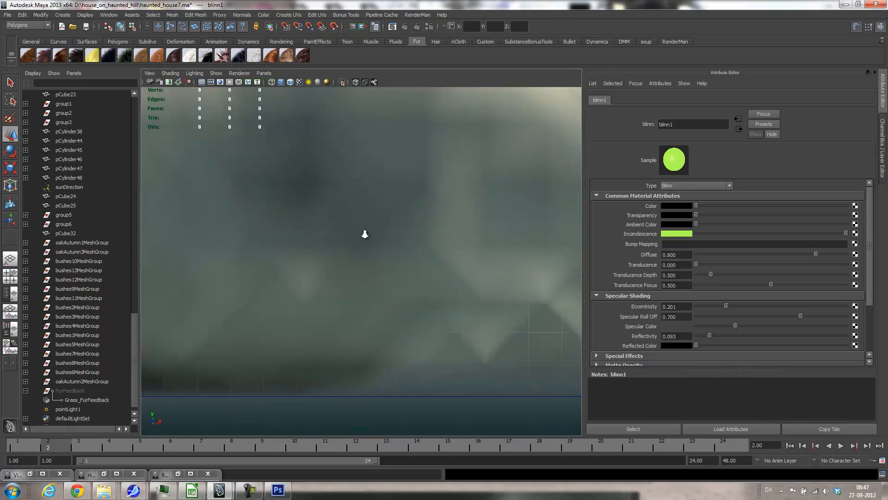
{"action": "right_click_drag", "start_coordinate": [355, 235], "coordinate": [306, 236], "text": "alt"}
{"action": "key", "text": "4"}
{"action": "middle_click_drag", "start_coordinate": [301, 191], "coordinate": [278, 188], "text": "alt"}
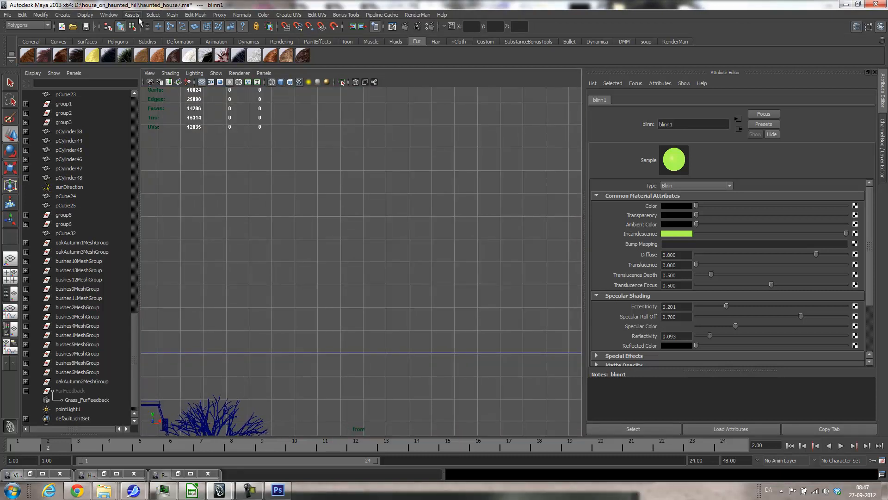
- Draw a five-point pointed picket with the Create Polygon Tool, snapped to the grid, two cells wide and eleven cells tall
{"action": "left_click", "coordinate": [61, 15]}
{"action": "left_click", "coordinate": [63, 16]}
{"action": "left_click", "coordinate": [172, 15]}
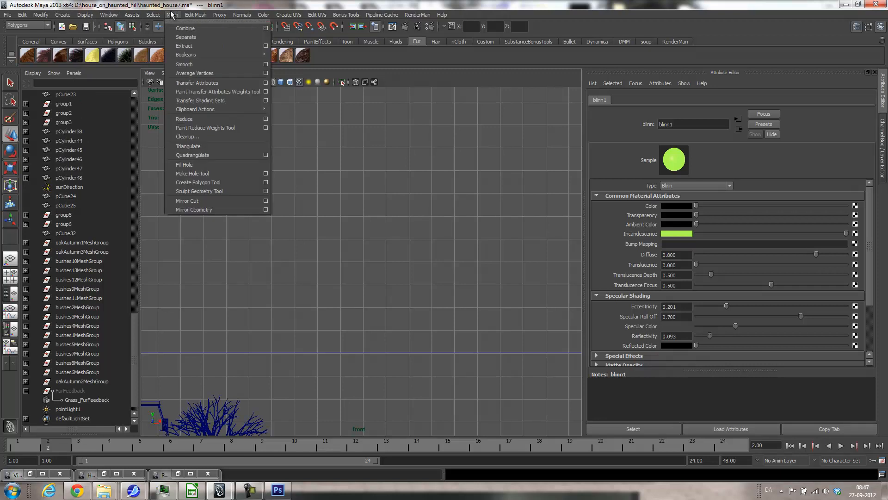
{"action": "left_click", "coordinate": [197, 182]}
{"action": "key", "text": "x"}
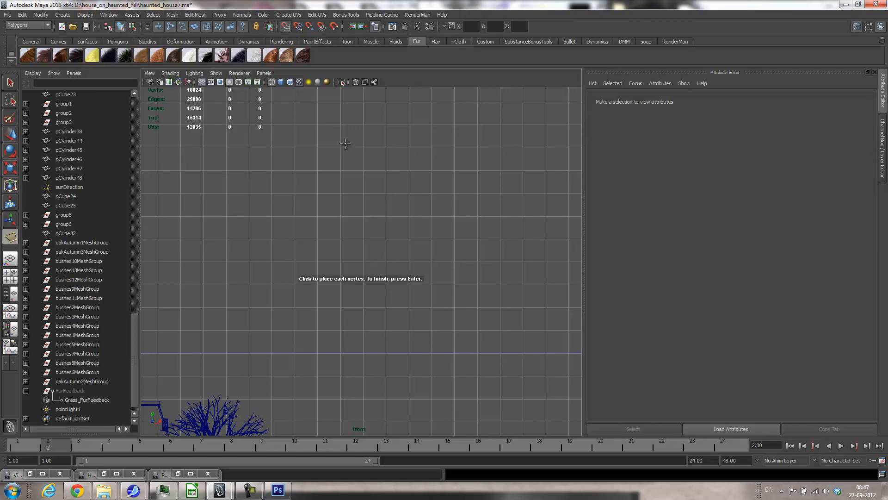
{"action": "left_click", "coordinate": [341, 102]}
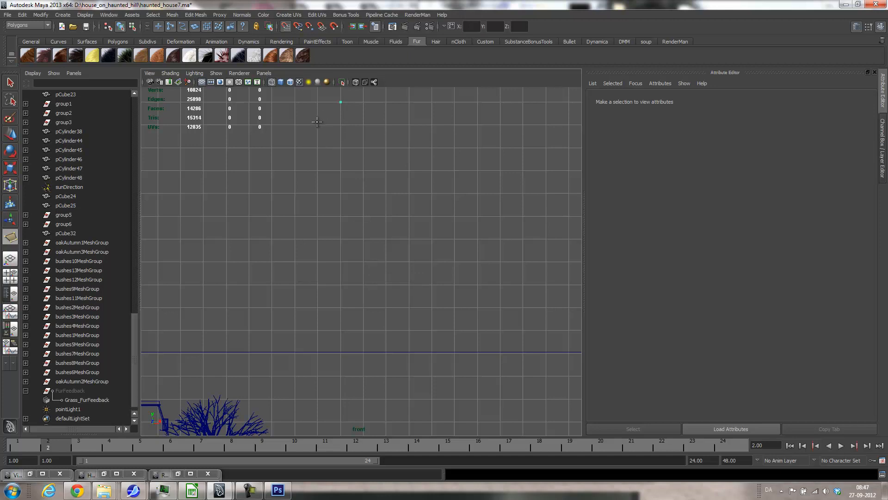
{"action": "left_click", "coordinate": [318, 124]}
{"action": "left_click", "coordinate": [319, 352]}
{"action": "left_click", "coordinate": [363, 353]}
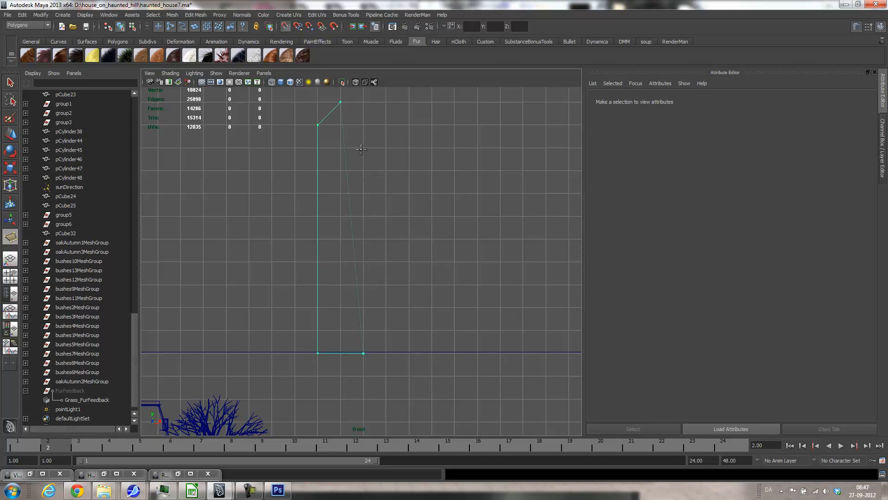
{"action": "left_click", "coordinate": [363, 125]}
{"action": "key", "text": "Return"}
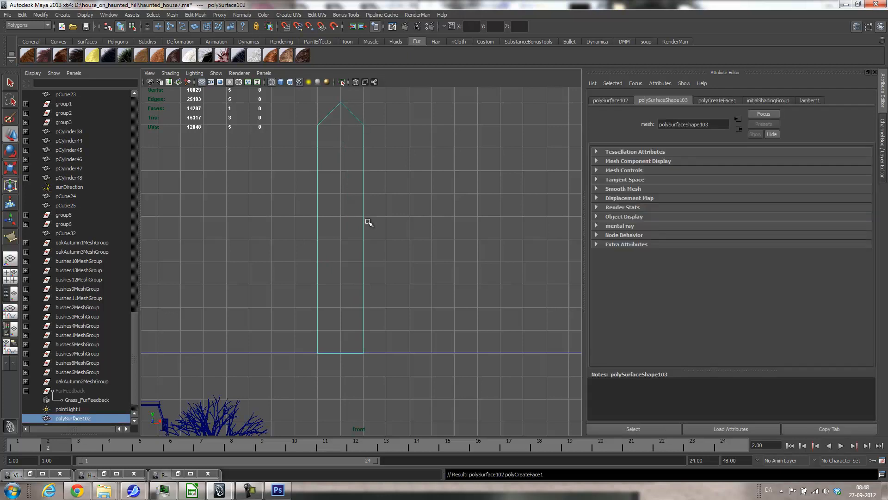
- Return to the perspective view and extrude the picket face by about 0.37 to give it thickness
{"action": "key", "text": "space"}
{"action": "mouse_move", "coordinate": [365, 223]}
{"action": "left_mouse_down"}
{"action": "mouse_move", "coordinate": [397, 206]}
{"action": "mouse_move", "coordinate": [372, 220]}
{"action": "left_mouse_up"}
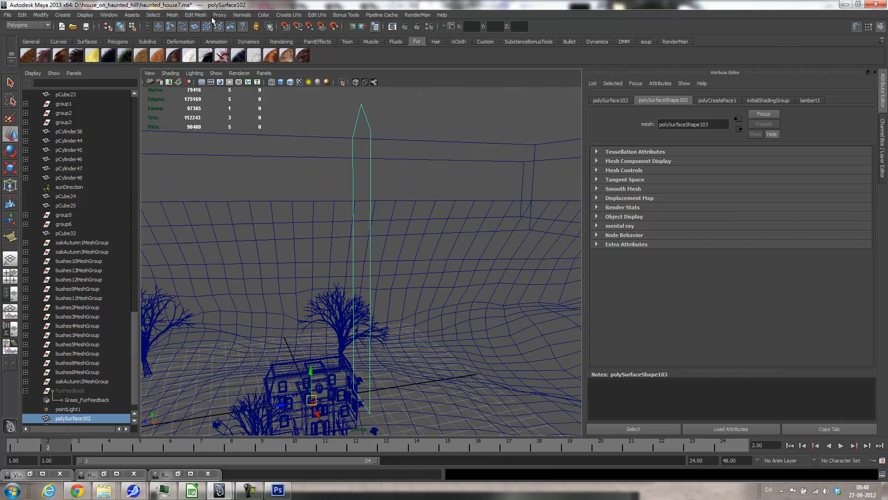
{"action": "left_click", "coordinate": [197, 16]}
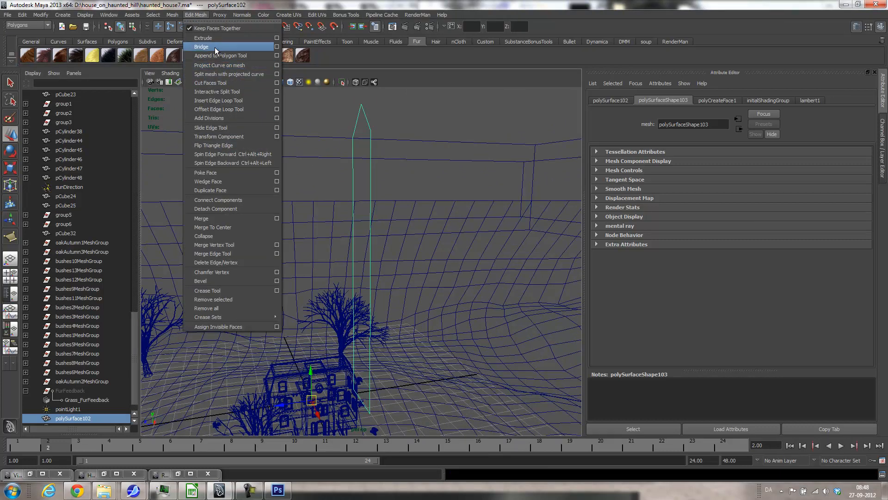
{"action": "left_click", "coordinate": [214, 41]}
{"action": "left_click_drag", "start_coordinate": [339, 270], "coordinate": [317, 268]}
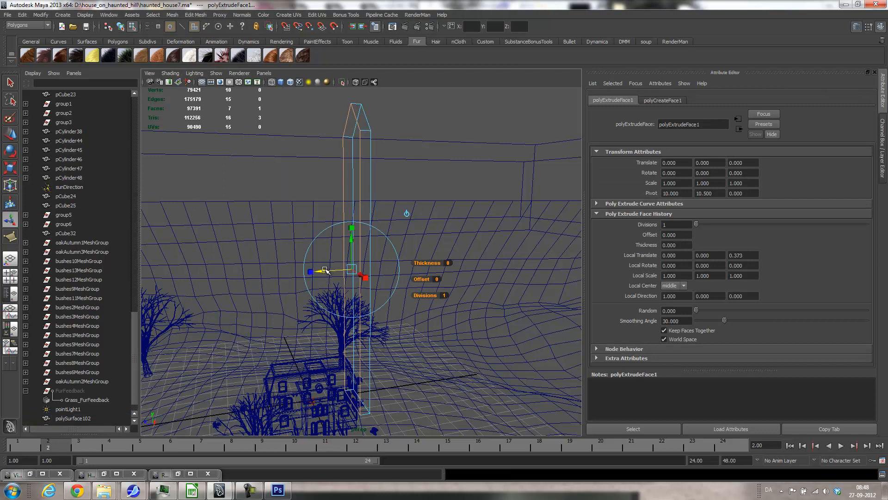
- Return the picket to object mode and show the perspective view in smooth shading with the obstructing element type hidden
{"action": "right_click", "coordinate": [360, 177]}
{"action": "key", "text": "F8"}
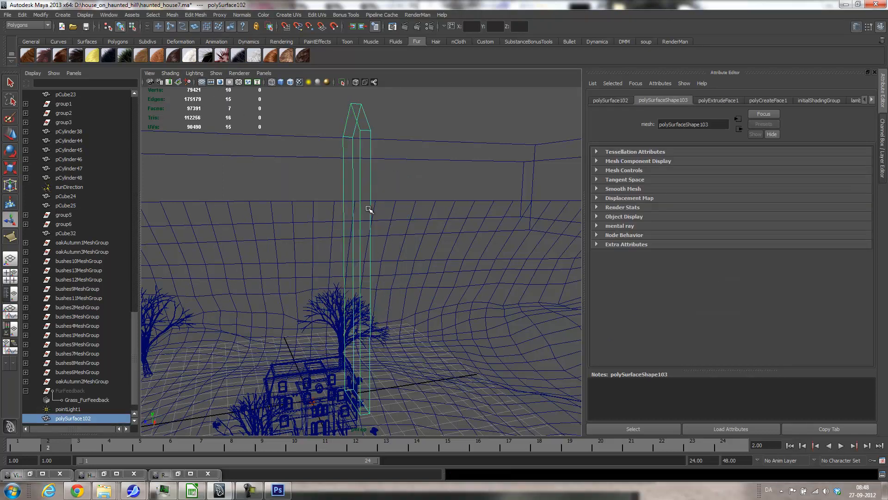
{"action": "key", "text": "5"}
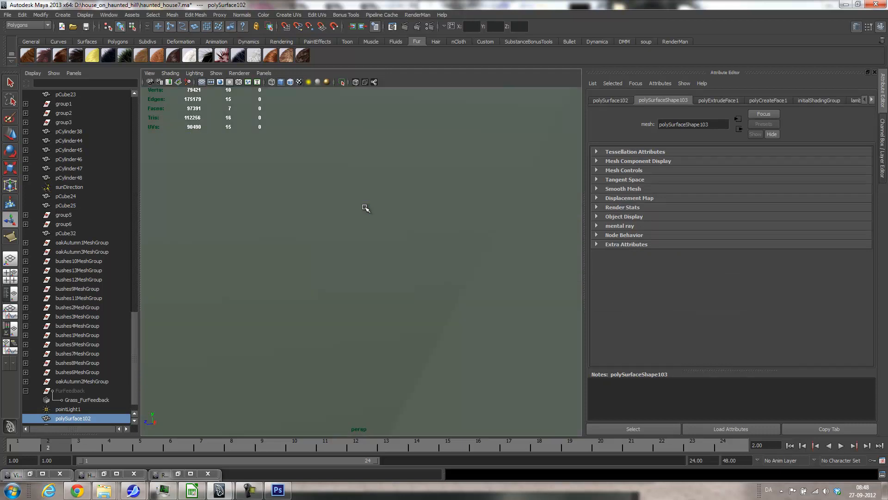
{"action": "left_click", "coordinate": [216, 73]}
{"action": "left_click", "coordinate": [230, 220]}
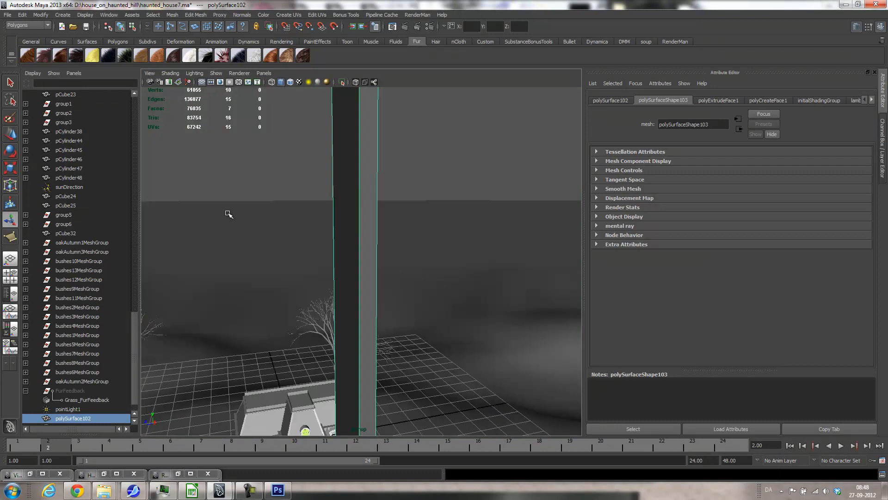
{"action": "right_click_drag", "start_coordinate": [373, 258], "coordinate": [222, 242], "text": "alt"}
{"action": "left_click_drag", "start_coordinate": [222, 242], "coordinate": [243, 202], "text": "alt"}
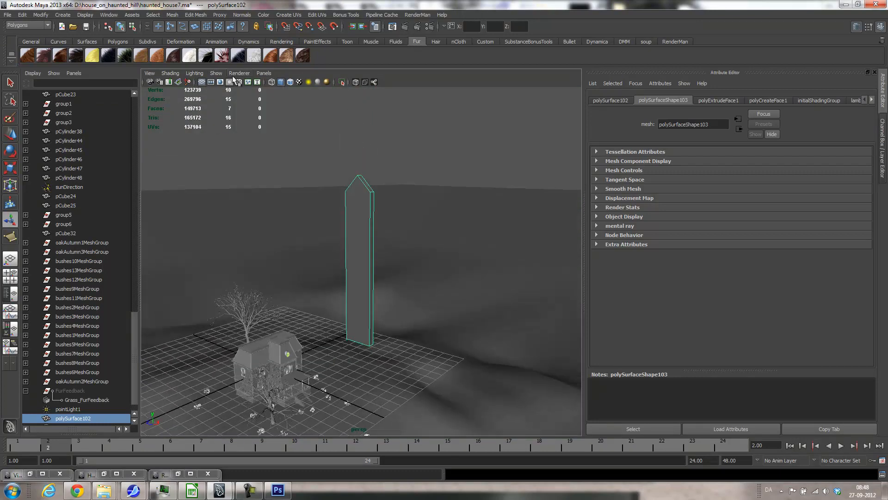
{"action": "left_click_drag", "start_coordinate": [351, 280], "coordinate": [336, 295], "text": "alt"}
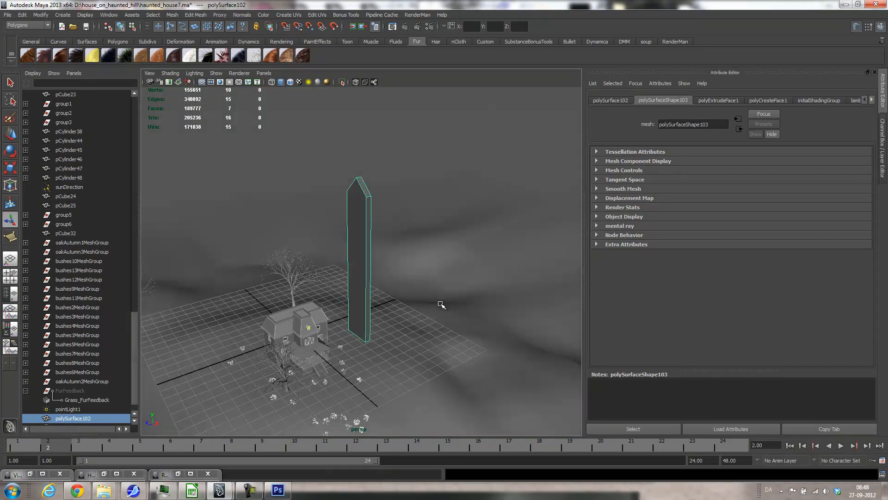
{"action": "key", "text": "w"}
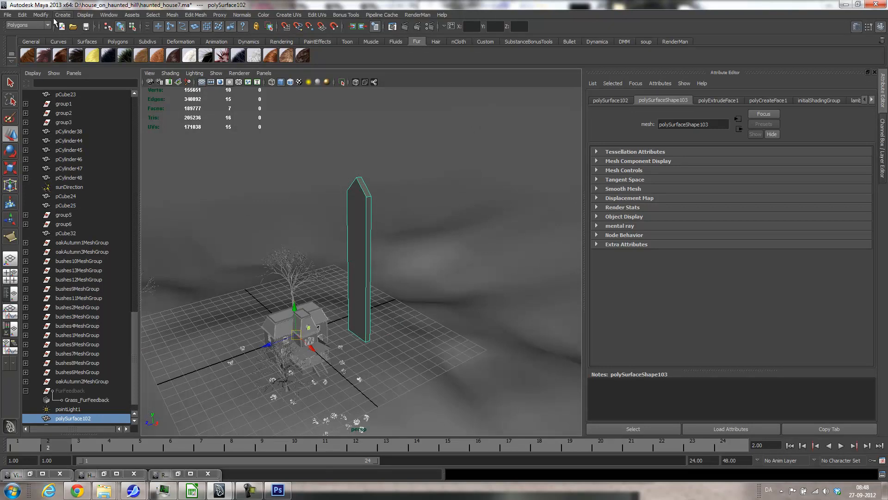
- Center the picket's pivot and move the picket down into the ground near the bushes in front of the house
{"action": "left_click", "coordinate": [41, 14]}
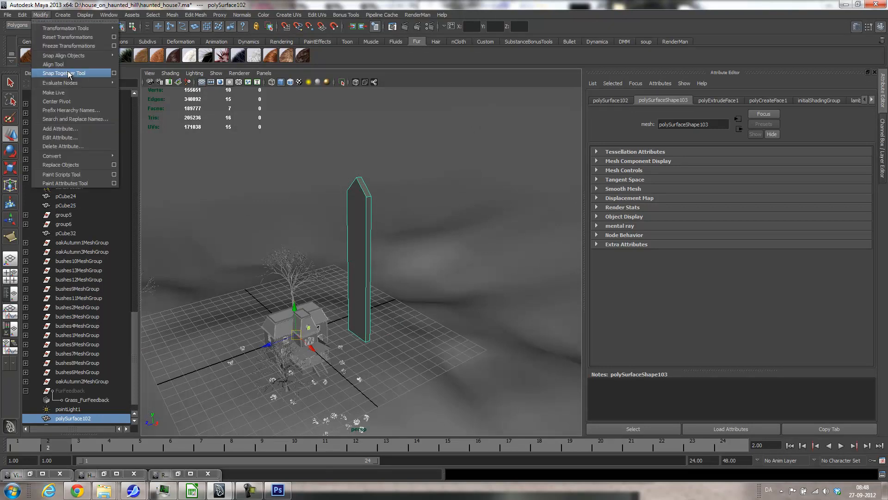
{"action": "left_click", "coordinate": [69, 101]}
{"action": "left_click_drag", "start_coordinate": [358, 235], "coordinate": [364, 341]}
{"action": "middle_click_drag", "start_coordinate": [418, 361], "coordinate": [363, 231], "text": "alt"}
{"action": "right_click_drag", "start_coordinate": [363, 232], "coordinate": [437, 330], "text": "alt"}
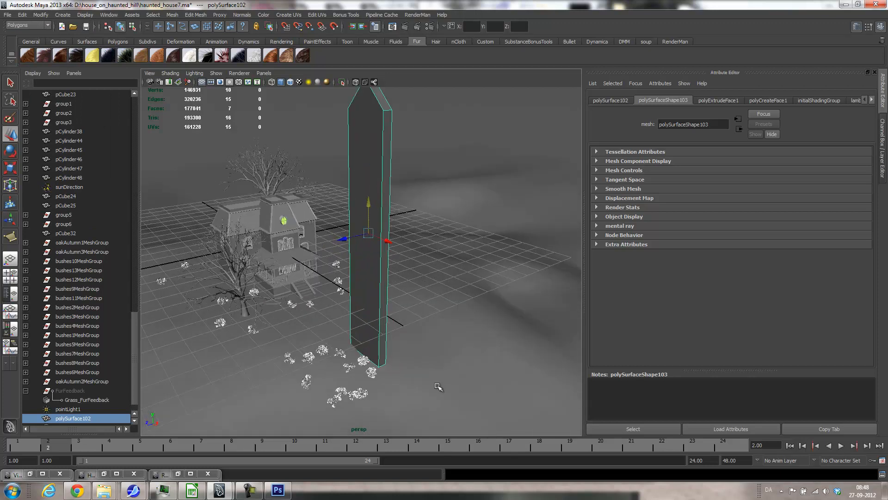
{"action": "key", "text": "v"}
{"action": "middle_click_drag", "start_coordinate": [405, 377], "coordinate": [389, 393]}
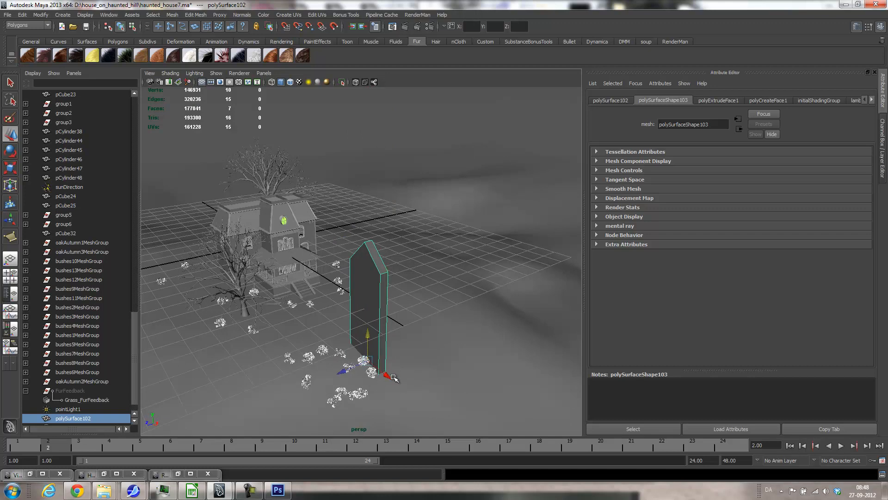
- Restore the original camera view at frame 1, raise the picket and scale it down to about the house's height
{"action": "left_click", "coordinate": [38, 441]}
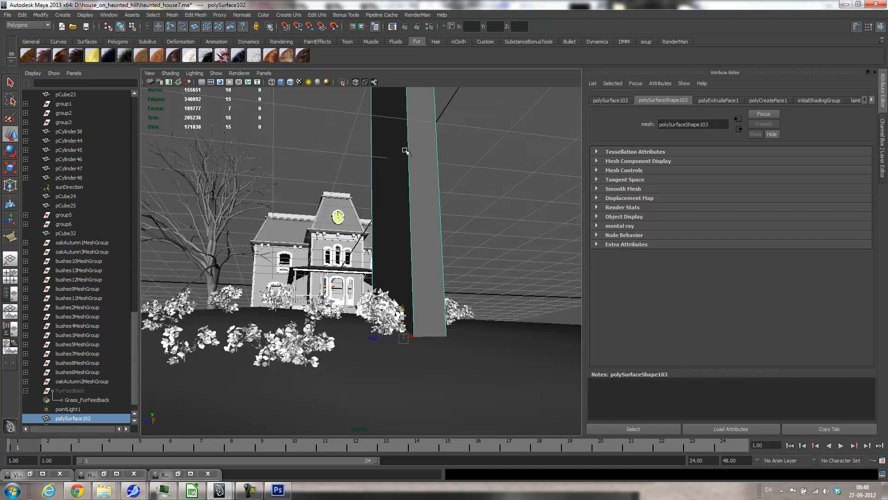
{"action": "left_click_drag", "start_coordinate": [402, 307], "coordinate": [407, 231]}
{"action": "key", "text": "r"}
{"action": "middle_click_drag", "start_coordinate": [463, 234], "coordinate": [120, 233]}
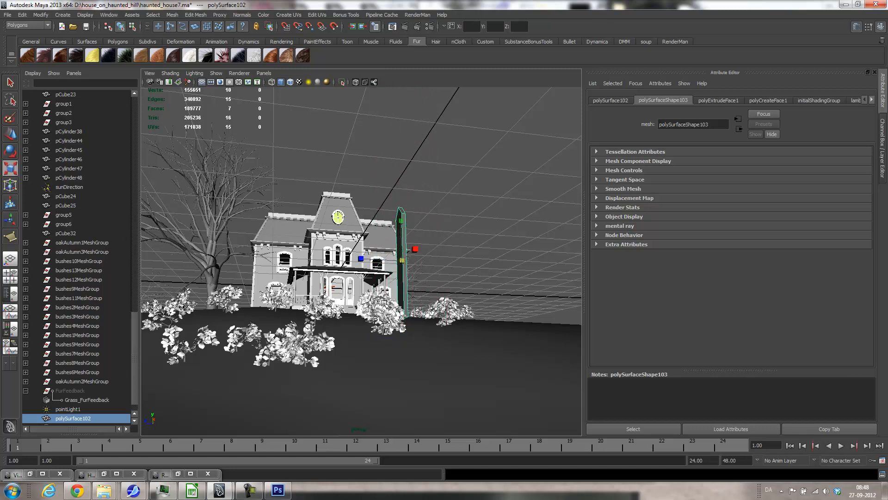
- Move the picket across to the tree side of the house and scale it down further
{"action": "key", "text": "w"}
{"action": "left_click_drag", "start_coordinate": [365, 260], "coordinate": [278, 259]}
{"action": "key", "text": "e"}
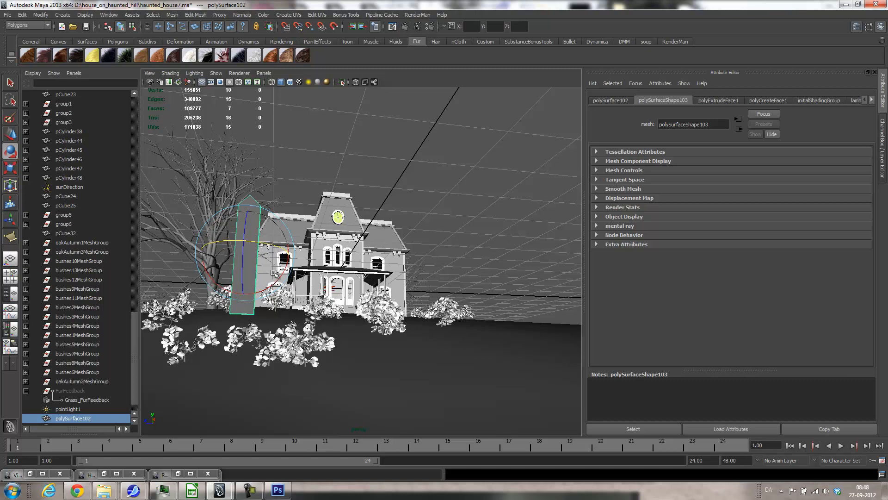
{"action": "key", "text": "r"}
{"action": "middle_click_drag", "start_coordinate": [260, 275], "coordinate": [231, 272]}
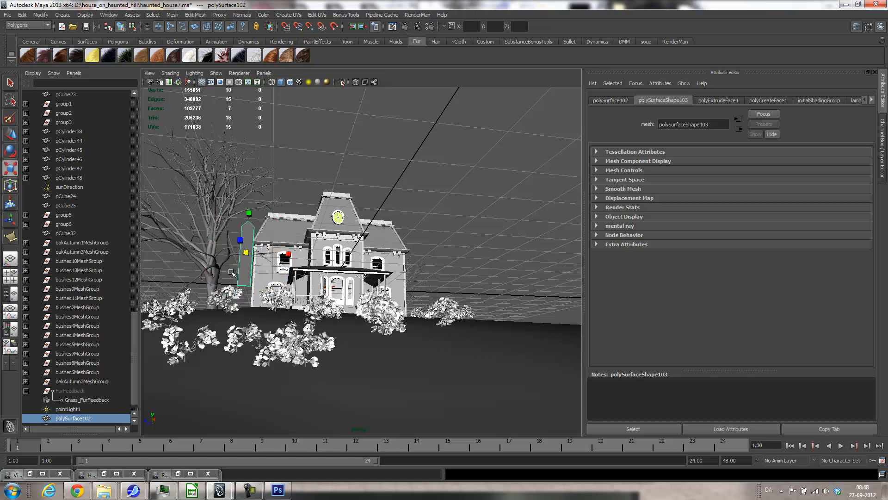
- Move the wooden picket from beside the house down the hill into the left foreground of the camera shot
{"action": "key", "text": "w"}
{"action": "left_click_drag", "start_coordinate": [252, 226], "coordinate": [254, 356]}
{"action": "left_click_drag", "start_coordinate": [223, 306], "coordinate": [223, 303]}
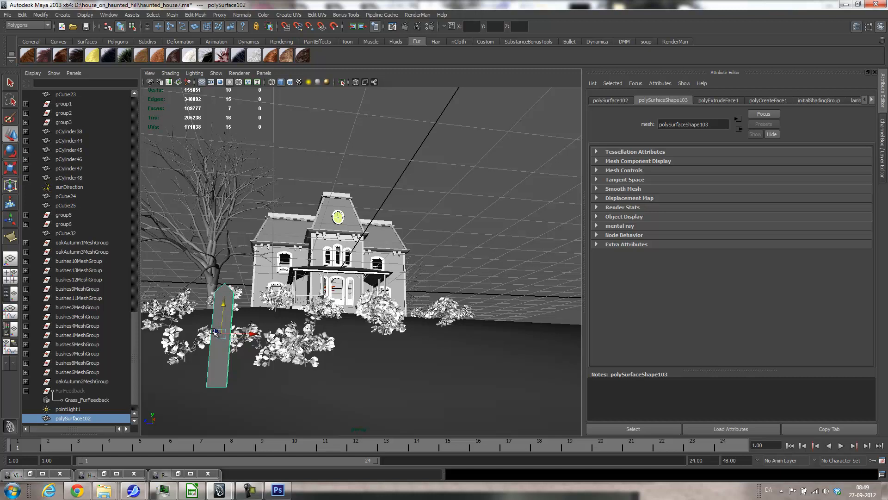
{"action": "left_click_drag", "start_coordinate": [215, 331], "coordinate": [139, 321]}
{"action": "left_click_drag", "start_coordinate": [174, 278], "coordinate": [201, 323]}
{"action": "key", "text": "e"}
- Duplicate the picket, place the copy to its right, and tilt it slightly
{"action": "key", "text": "ctrl+d"}
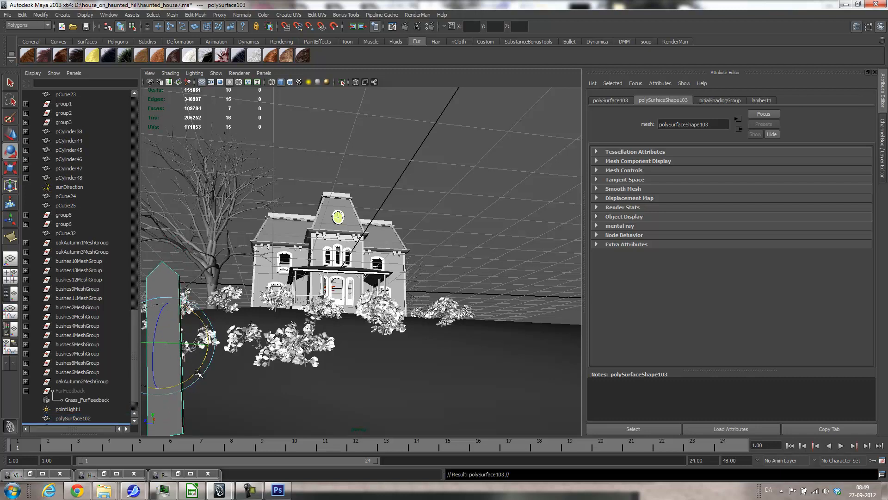
{"action": "key", "text": "w"}
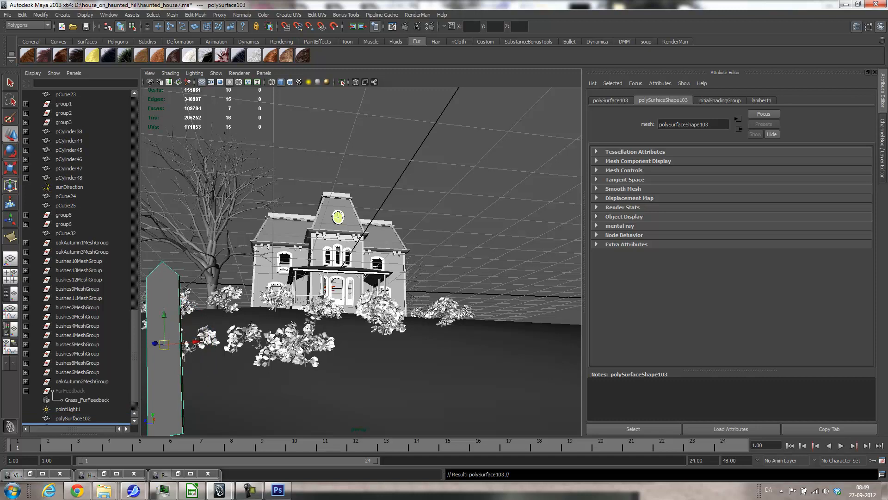
{"action": "mouse_move", "coordinate": [202, 332]}
{"action": "left_mouse_down"}
{"action": "mouse_move", "coordinate": [188, 331]}
{"action": "mouse_move", "coordinate": [184, 345]}
{"action": "mouse_move", "coordinate": [196, 344]}
{"action": "left_mouse_up"}
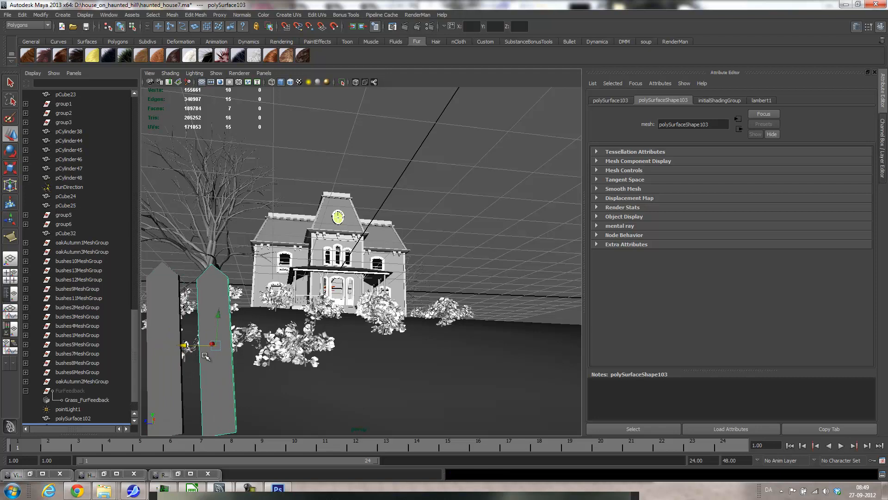
{"action": "key", "text": "e"}
{"action": "left_click_drag", "start_coordinate": [252, 325], "coordinate": [256, 332]}
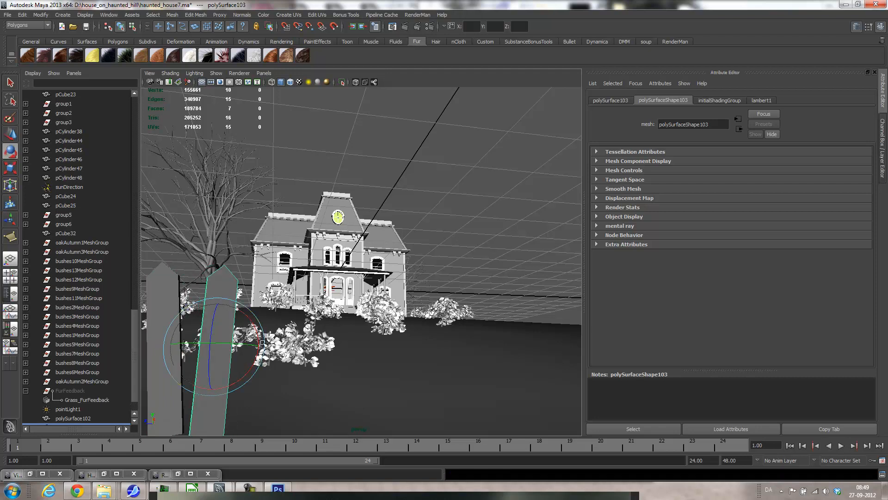
- Duplicate the tilted picket, move the copy to the right, and lay it down as a fallen board on the ground
{"action": "key", "text": "ctrl+d"}
{"action": "key", "text": "w"}
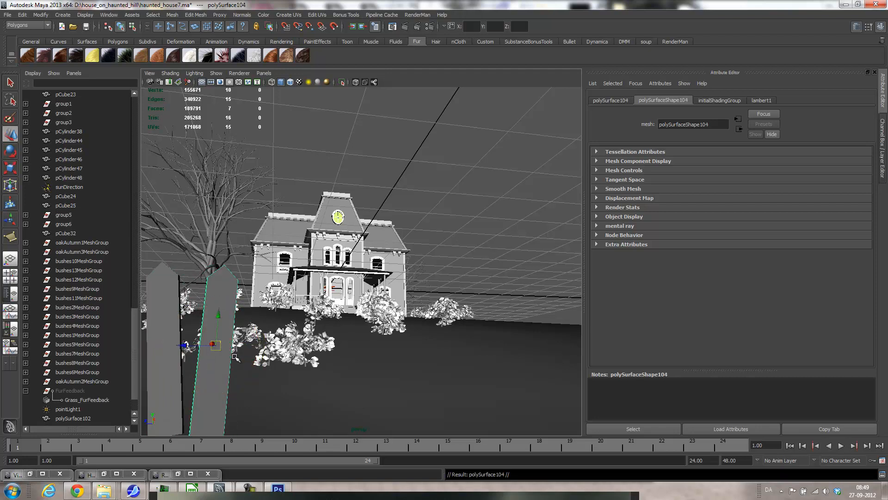
{"action": "left_click_drag", "start_coordinate": [188, 345], "coordinate": [313, 366]}
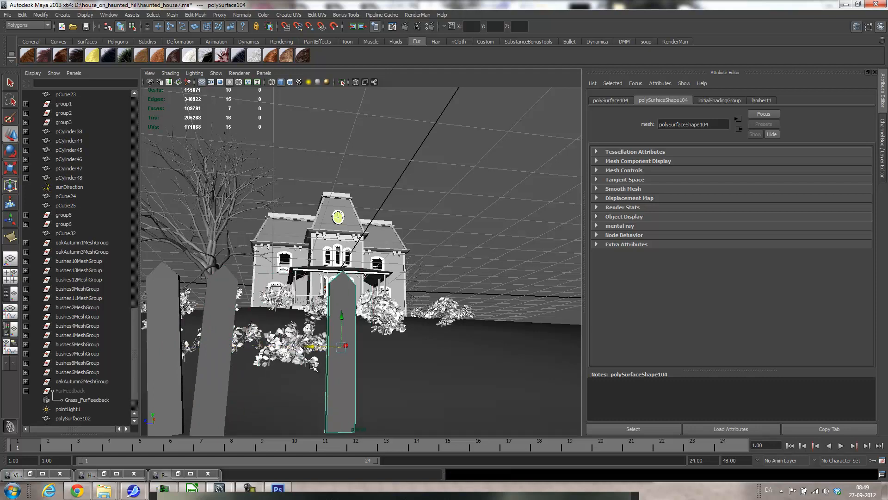
{"action": "key", "text": "e"}
{"action": "left_click_drag", "start_coordinate": [314, 318], "coordinate": [341, 313]}
{"action": "key", "text": "w"}
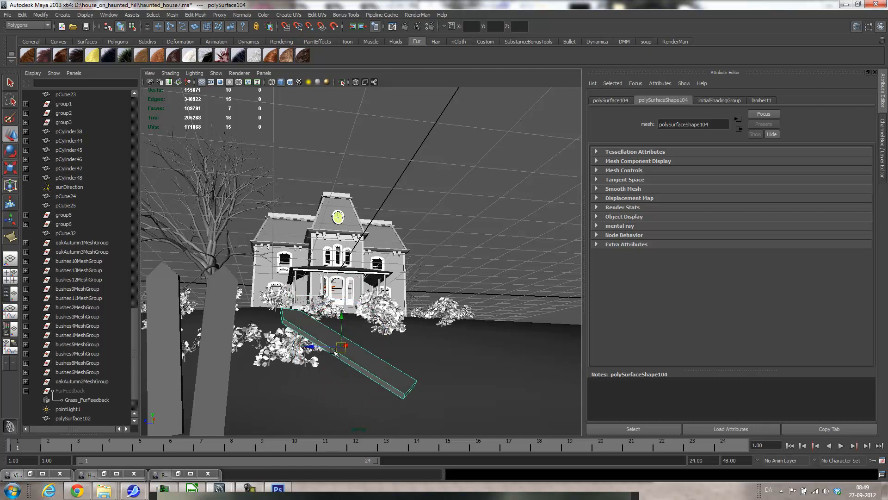
{"action": "left_click", "coordinate": [340, 334]}
{"action": "left_click", "coordinate": [339, 345]}
{"action": "left_click_drag", "start_coordinate": [324, 338], "coordinate": [276, 426]}
- Duplicate the tilted picket again and rotate and lower the copy to make a second fallen board on the right
{"action": "left_click", "coordinate": [222, 365]}
{"action": "key", "text": "ctrl+d"}
{"action": "left_click_drag", "start_coordinate": [184, 346], "coordinate": [336, 364]}
{"action": "key", "text": "e"}
{"action": "key", "text": "w"}
{"action": "left_click_drag", "start_coordinate": [355, 319], "coordinate": [354, 340]}
{"action": "key", "text": "e"}
{"action": "left_click_drag", "start_coordinate": [339, 389], "coordinate": [368, 345]}
{"action": "key", "text": "w"}
{"action": "left_click_drag", "start_coordinate": [345, 214], "coordinate": [373, 373]}
- Adjust the position and rotation of the two fallen pickets so they lie on the slope
{"action": "key", "text": "f"}
{"action": "left_click_drag", "start_coordinate": [362, 260], "coordinate": [266, 204]}
{"action": "left_click_drag", "start_coordinate": [279, 248], "coordinate": [242, 238], "text": "alt"}
{"action": "left_click", "coordinate": [242, 210]}
{"action": "key", "text": "shift+d"}
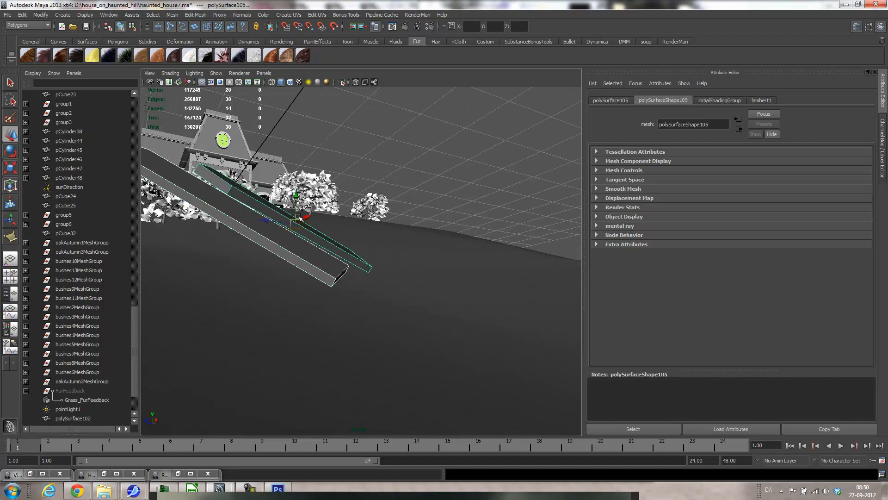
{"action": "left_click_drag", "start_coordinate": [295, 223], "coordinate": [218, 238]}
{"action": "key", "text": "e"}
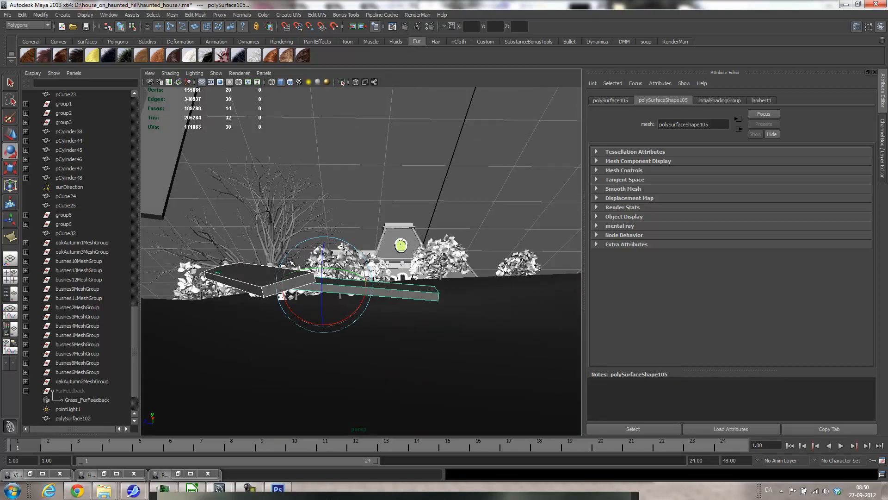
{"action": "key", "text": "w"}
{"action": "left_click_drag", "start_coordinate": [323, 260], "coordinate": [312, 302]}
{"action": "left_click", "coordinate": [366, 318]}
{"action": "key", "text": "e"}
{"action": "key", "text": "w"}
- Lower the two standing pickets to the ground and check them by playing the camera animation
{"action": "left_click", "coordinate": [235, 198]}
{"action": "left_click", "coordinate": [203, 187], "text": "shift"}
{"action": "left_click_drag", "start_coordinate": [202, 135], "coordinate": [202, 180]}
{"action": "left_click_drag", "start_coordinate": [341, 302], "coordinate": [348, 324], "text": "alt"}
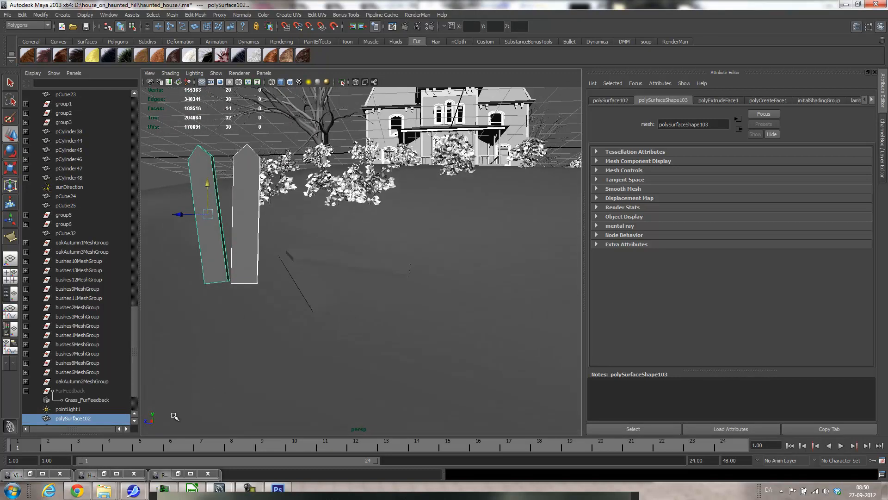
{"action": "left_click", "coordinate": [54, 446]}
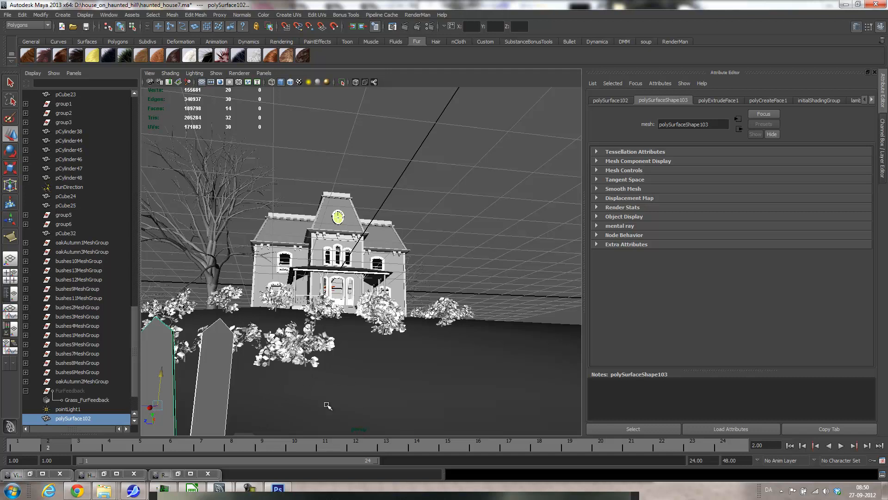
{"action": "key", "text": "alt+v"}
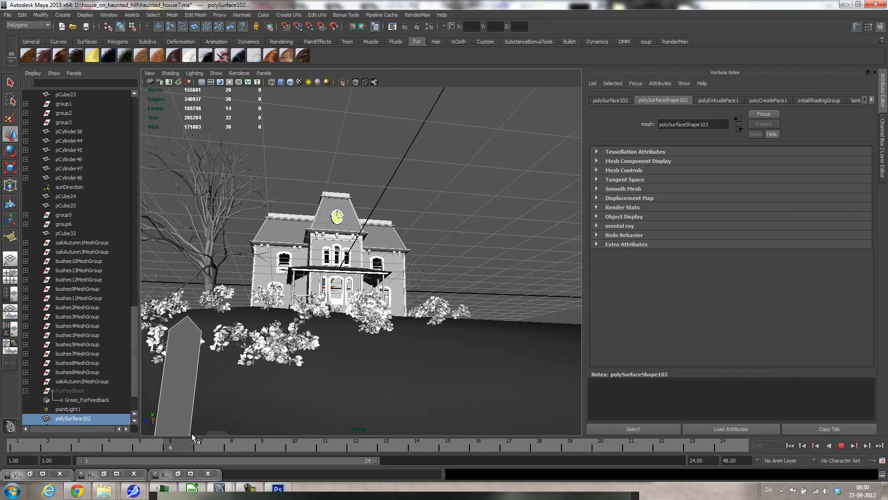
{"action": "key", "text": "alt+v"}
- Select all four pickets, move them together further into the shot toward the house, and check the placement in playback
{"action": "left_click_drag", "start_coordinate": [301, 390], "coordinate": [244, 396], "text": "alt"}
{"action": "middle_click_drag", "start_coordinate": [243, 396], "coordinate": [235, 254], "text": "alt"}
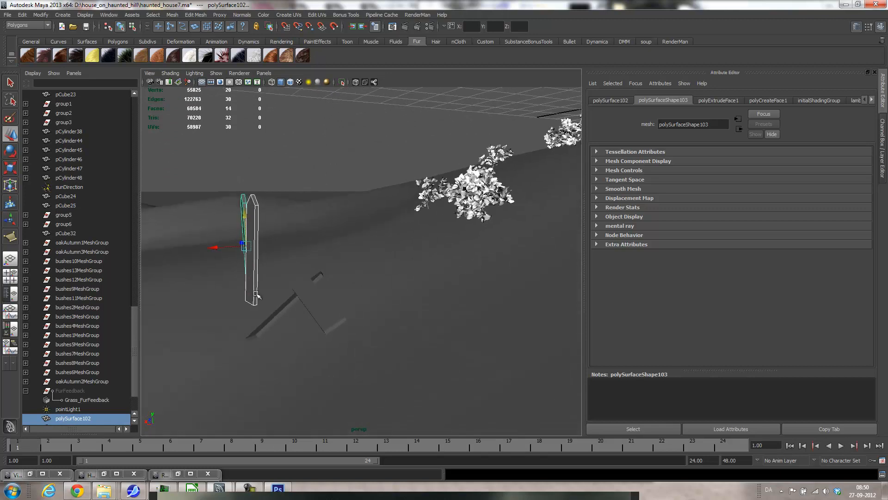
{"action": "left_click", "coordinate": [278, 310]}
{"action": "left_click", "coordinate": [311, 311], "text": "shift"}
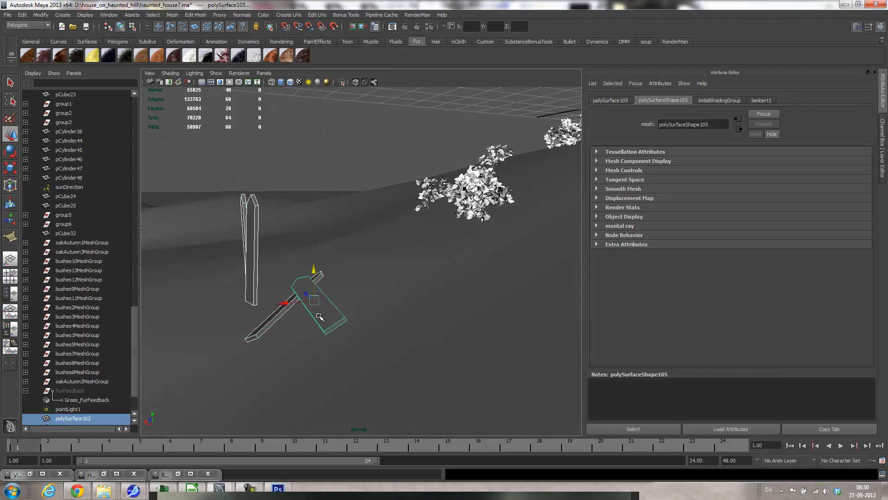
{"action": "left_click_drag", "start_coordinate": [303, 336], "coordinate": [402, 288], "text": "alt"}
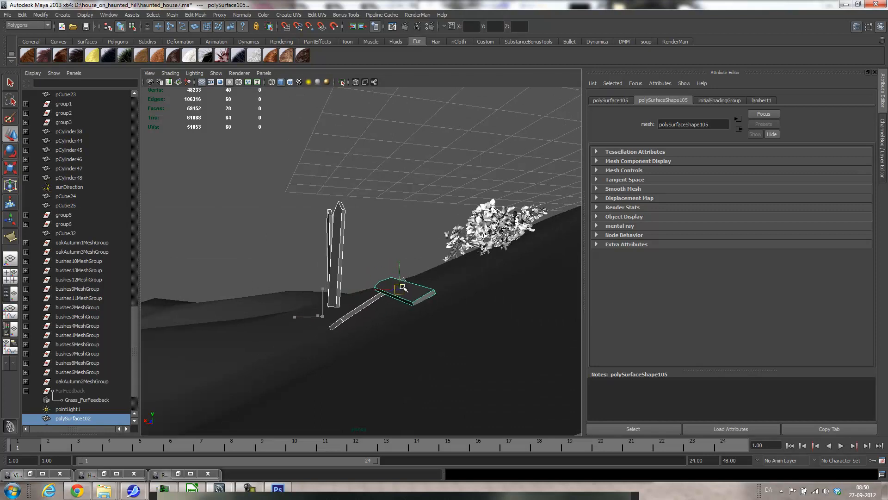
{"action": "left_click_drag", "start_coordinate": [400, 318], "coordinate": [407, 317], "text": "alt"}
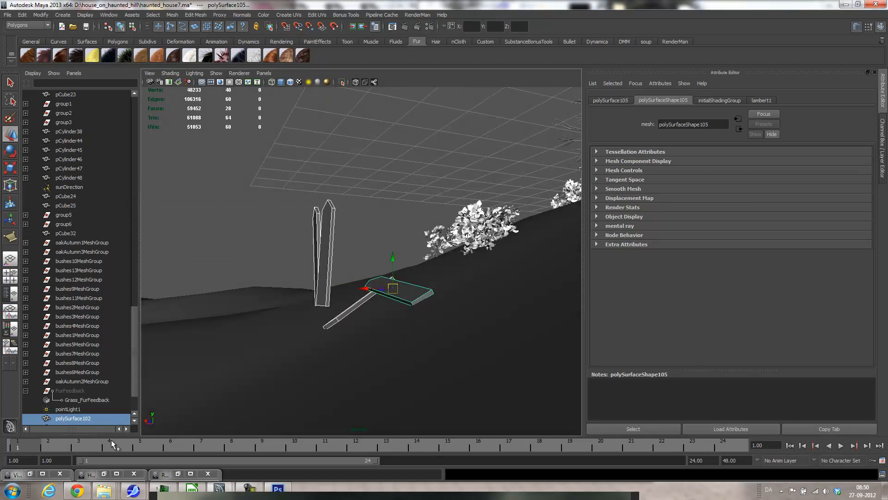
{"action": "key", "text": "alt+v"}
{"action": "key", "text": "alt+v"}
- Duplicate the two standing pickets and move the copies to the left to extend the fence
{"action": "left_click", "coordinate": [202, 377]}
{"action": "left_click", "coordinate": [249, 370], "text": "shift"}
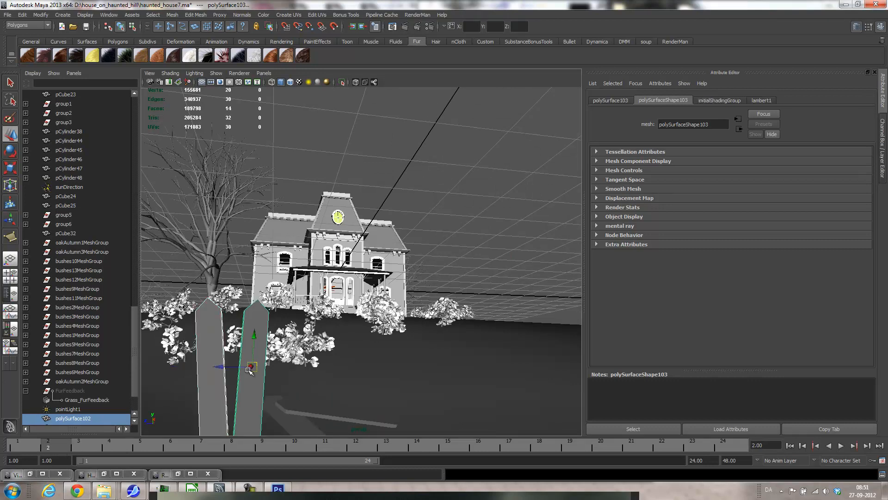
{"action": "key", "text": "ctrl+d"}
{"action": "left_click_drag", "start_coordinate": [225, 370], "coordinate": [211, 344]}
{"action": "key", "text": "e"}
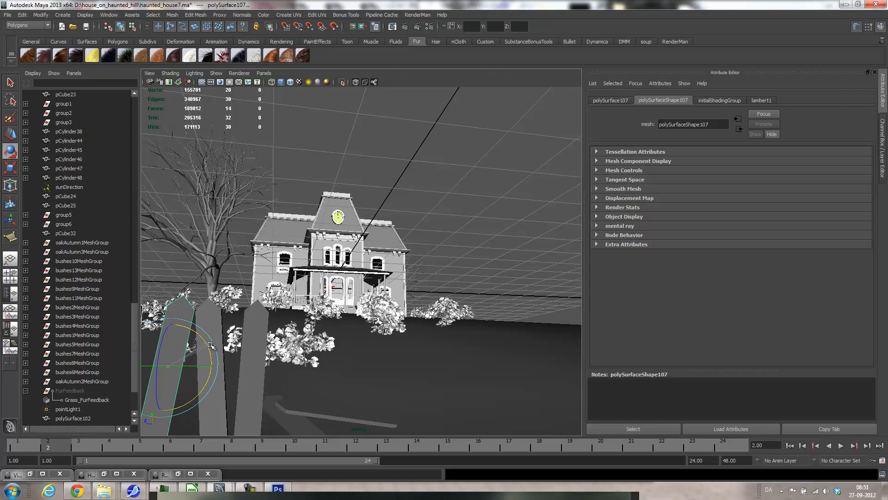
- Duplicate the four standing pickets and move the copies to the right, leaving a wide gap in the fence
{"action": "left_click", "coordinate": [240, 414]}
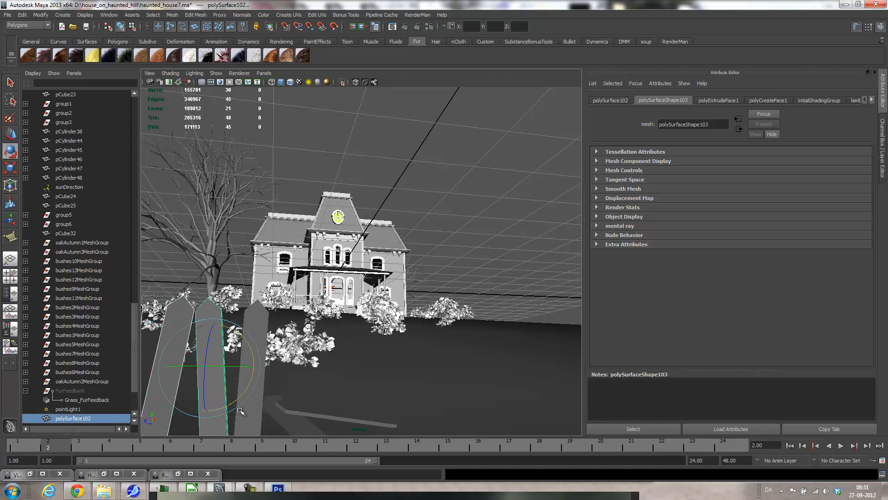
{"action": "key", "text": "ctrl+d"}
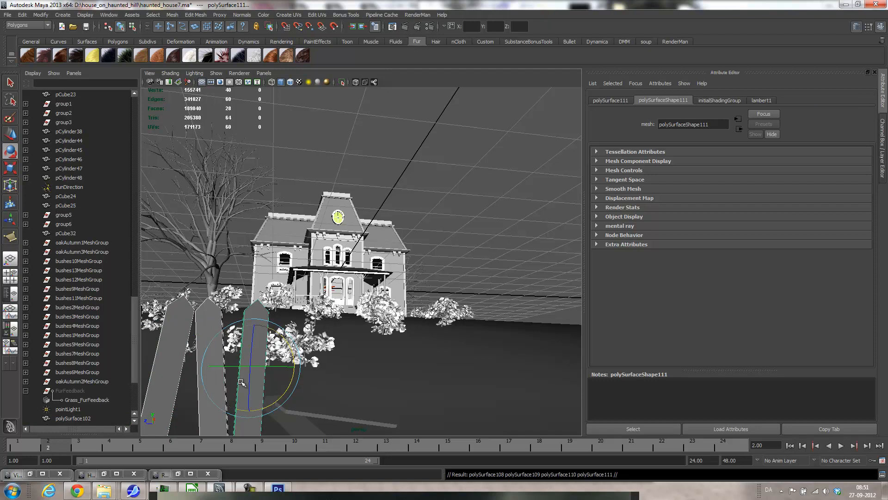
{"action": "key", "text": "w"}
{"action": "left_click_drag", "start_coordinate": [241, 382], "coordinate": [565, 405]}
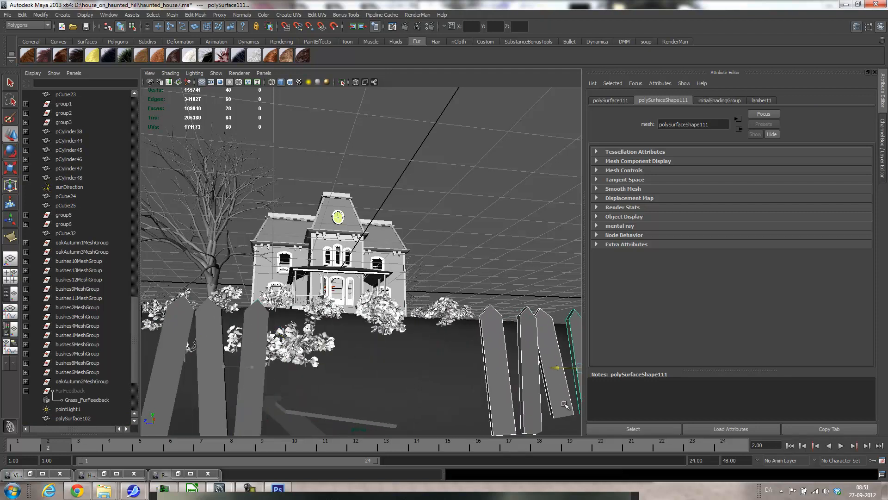
{"action": "left_click", "coordinate": [501, 388]}
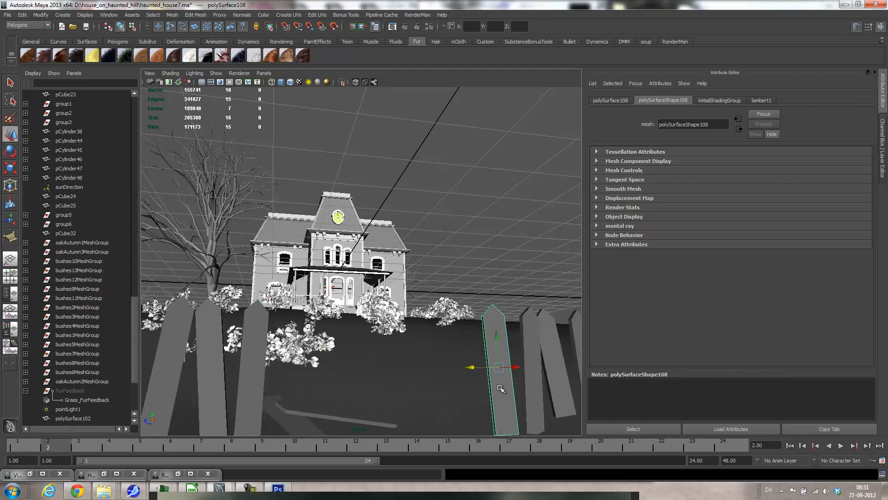
- Duplicate the two fallen pickets in the gap and move the copies above the originals
{"action": "left_click", "coordinate": [324, 412]}
{"action": "key", "text": "ctrl+d"}
{"action": "left_click_drag", "start_coordinate": [337, 411], "coordinate": [337, 373]}
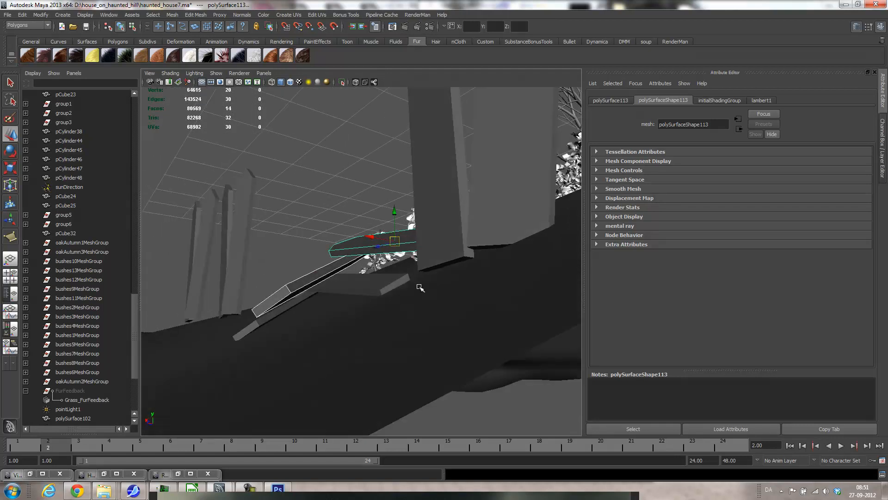
- Rotate the two copied fallen pickets to a different direction and lower them onto the slope
{"action": "key", "text": "e"}
{"action": "left_click_drag", "start_coordinate": [385, 252], "coordinate": [432, 244]}
{"action": "left_click_drag", "start_coordinate": [412, 238], "coordinate": [401, 245]}
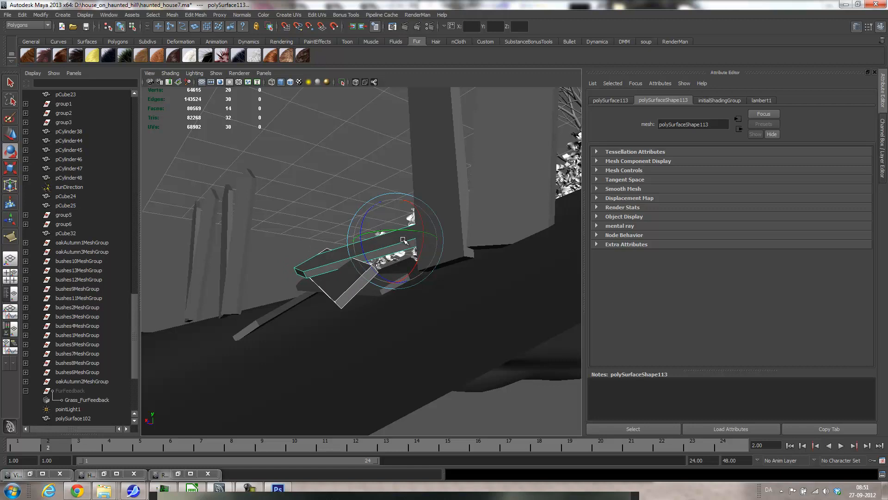
{"action": "left_click_drag", "start_coordinate": [364, 215], "coordinate": [376, 199]}
{"action": "left_click_drag", "start_coordinate": [379, 209], "coordinate": [468, 274], "text": "alt"}
{"action": "key", "text": "w"}
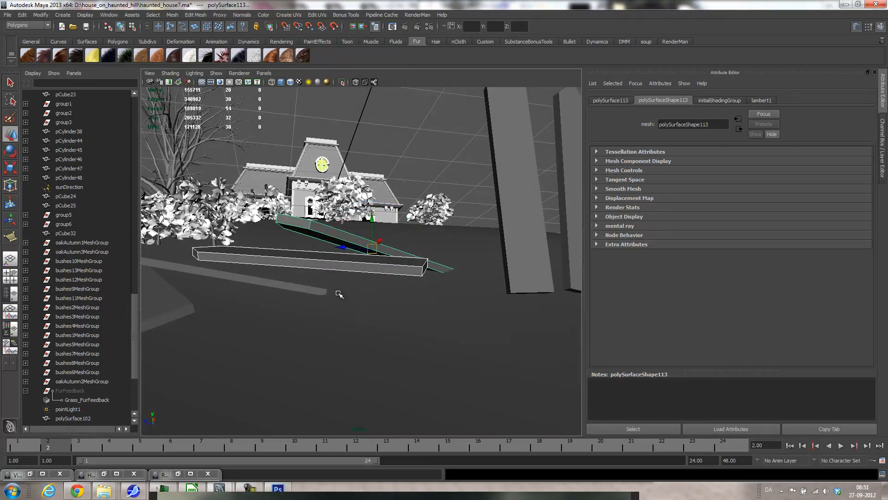
{"action": "left_click_drag", "start_coordinate": [374, 222], "coordinate": [372, 238]}
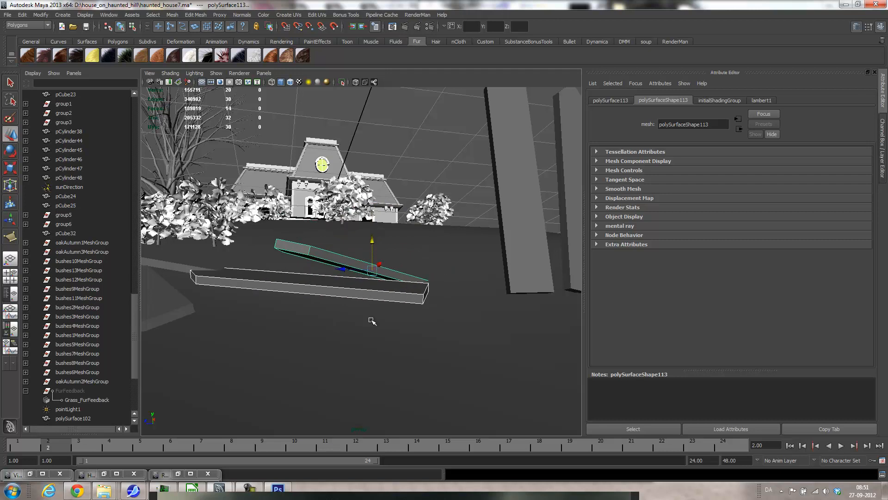
- Reposition and rotate each copied fallen picket separately so the two boards cross on the ground
{"action": "left_click", "coordinate": [373, 284]}
{"action": "key", "text": "e"}
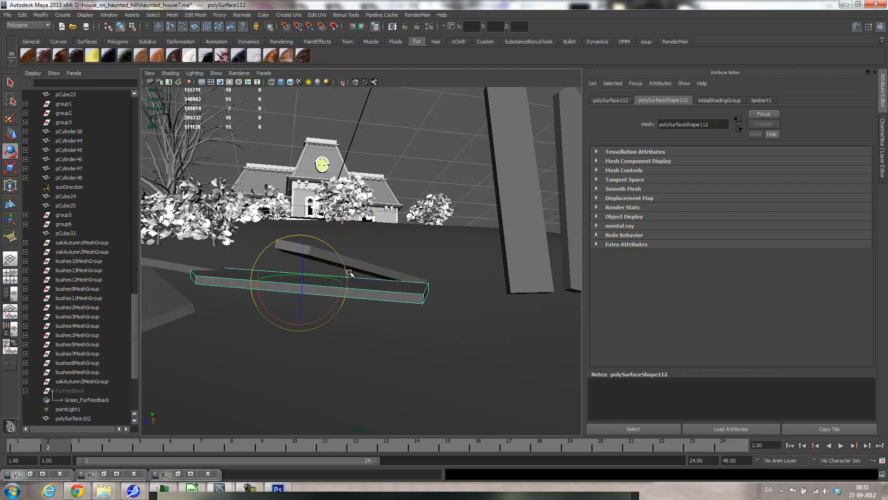
{"action": "mouse_move", "coordinate": [335, 249]}
{"action": "left_mouse_down"}
{"action": "mouse_move", "coordinate": [340, 258]}
{"action": "mouse_move", "coordinate": [337, 251]}
{"action": "mouse_move", "coordinate": [386, 254]}
{"action": "mouse_move", "coordinate": [394, 240]}
{"action": "mouse_move", "coordinate": [382, 241]}
{"action": "mouse_move", "coordinate": [375, 259]}
{"action": "mouse_move", "coordinate": [370, 248]}
{"action": "mouse_move", "coordinate": [336, 265]}
{"action": "mouse_move", "coordinate": [370, 249]}
{"action": "mouse_move", "coordinate": [337, 250]}
{"action": "left_mouse_up"}
{"action": "left_click", "coordinate": [366, 264]}
{"action": "key", "text": "w"}
{"action": "key", "text": "e"}
{"action": "key", "text": "w"}
{"action": "key", "text": "e"}
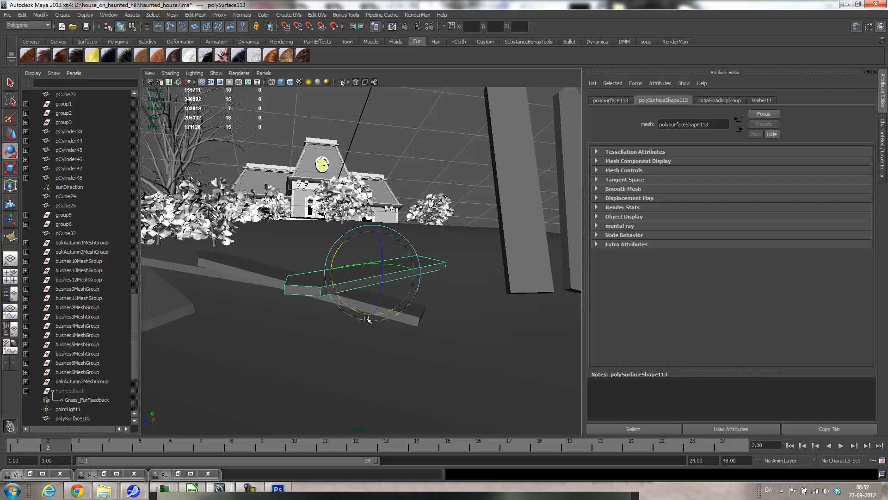
{"action": "key", "text": "space"}
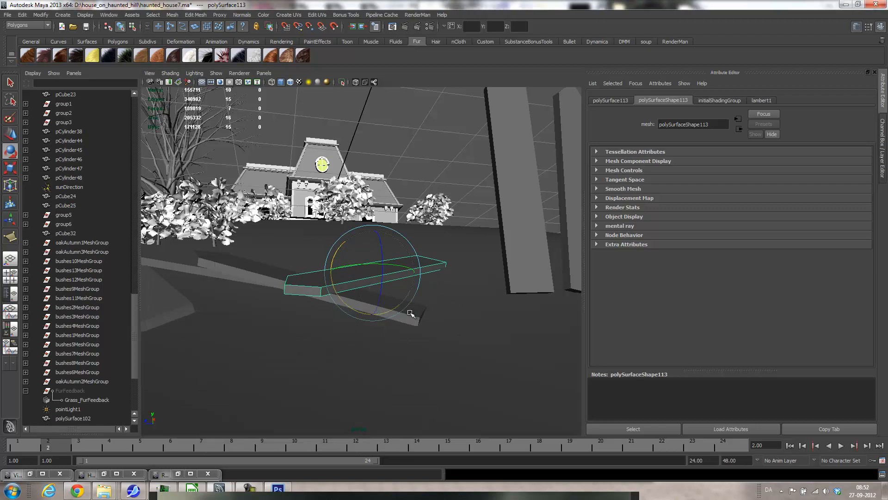
- Play the camera move to frame 12, duplicate the four standing pickets right of the gap, and move the copies further right
{"action": "key", "text": "alt+v"}
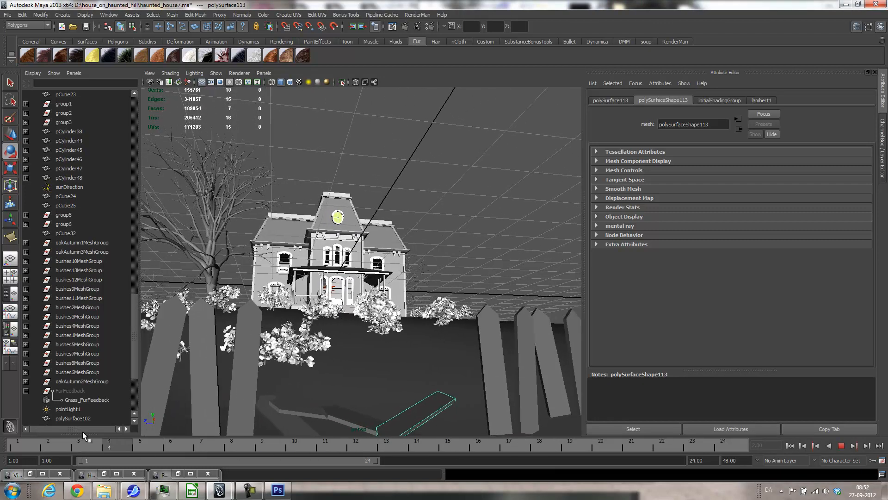
{"action": "key", "text": "alt+v"}
{"action": "left_click", "coordinate": [390, 329]}
{"action": "left_click", "coordinate": [423, 311], "text": "shift"}
{"action": "left_click", "coordinate": [447, 308], "text": "shift"}
{"action": "left_click", "coordinate": [483, 309], "text": "shift"}
{"action": "key", "text": "ctrl+d"}
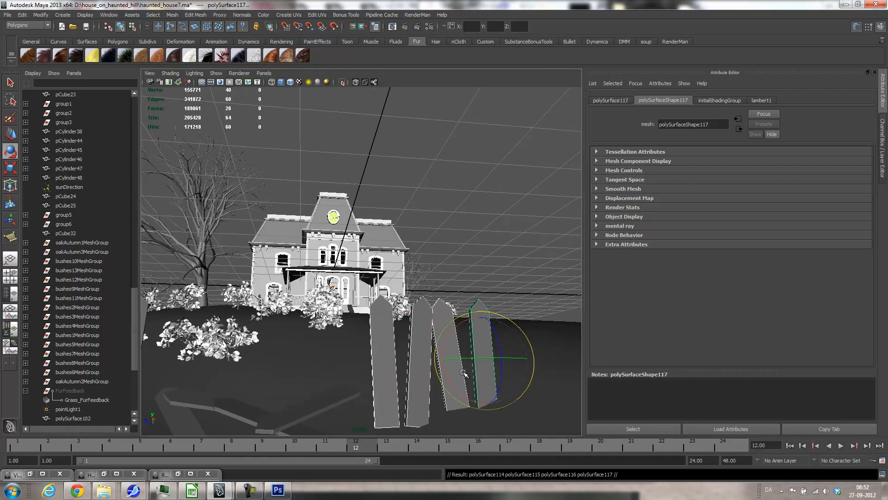
{"action": "key", "text": "w"}
{"action": "left_click_drag", "start_coordinate": [453, 359], "coordinate": [571, 350]}
- Raise the four new pickets to follow the hill and set the two nearest the gap slightly lower
{"action": "middle_click_drag", "start_coordinate": [567, 345], "coordinate": [509, 337], "text": "alt"}
{"action": "left_click_drag", "start_coordinate": [547, 321], "coordinate": [530, 289]}
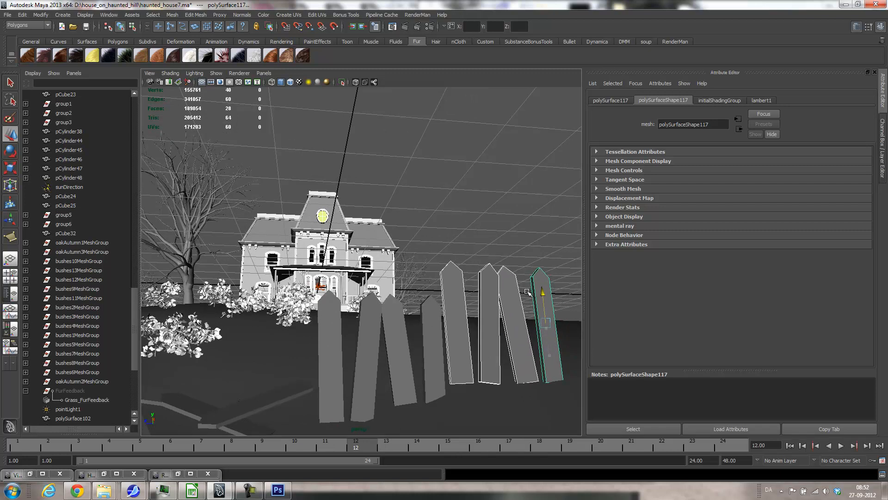
{"action": "left_click", "coordinate": [451, 303]}
{"action": "left_click", "coordinate": [483, 298], "text": "shift"}
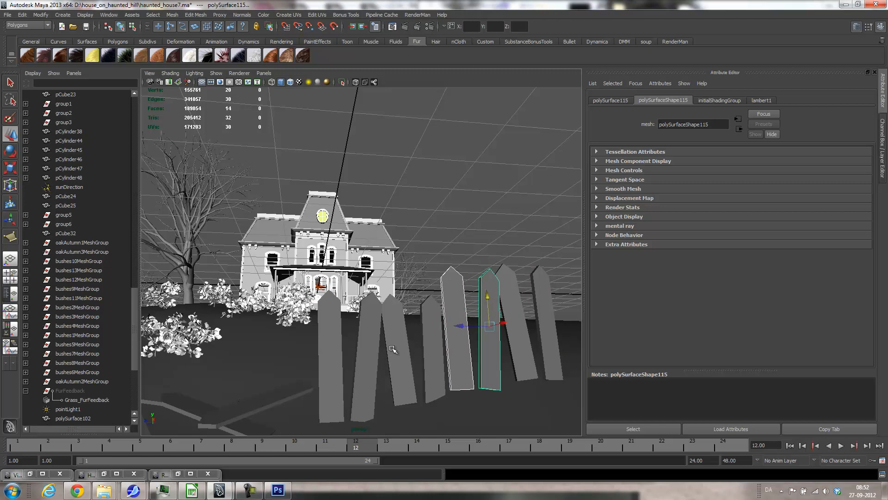
- Create a polygon cube and move it to the standing pickets at the gap
{"action": "left_click", "coordinate": [63, 15]}
{"action": "mouse_move", "coordinate": [82, 39]}
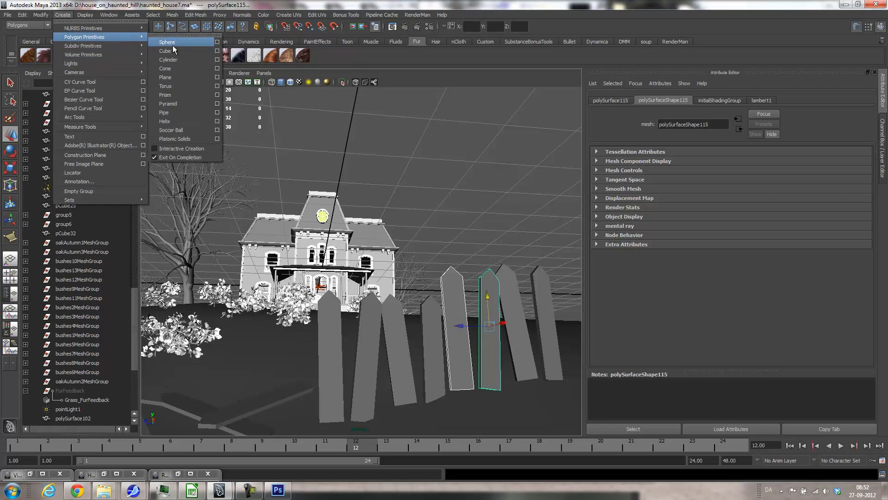
{"action": "left_click", "coordinate": [172, 51]}
{"action": "left_click_drag", "start_coordinate": [405, 324], "coordinate": [397, 331], "text": "alt"}
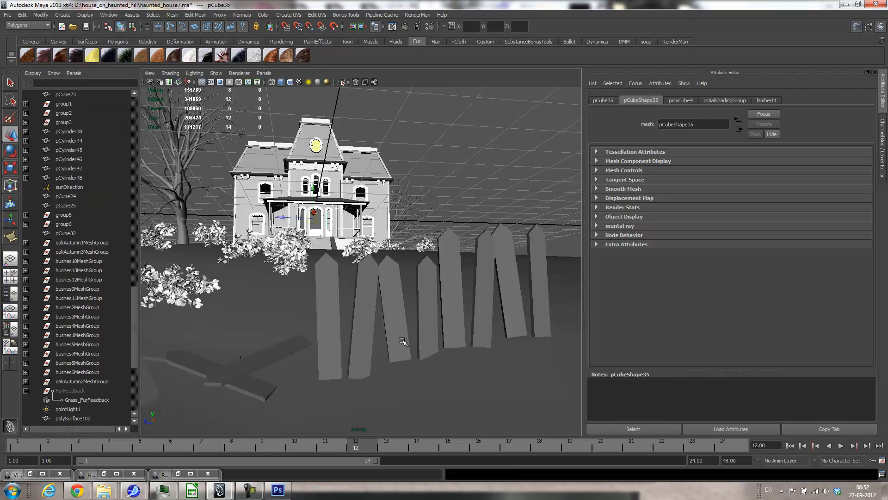
{"action": "key", "text": "v"}
{"action": "middle_click_drag", "start_coordinate": [363, 262], "coordinate": [224, 260]}
- Scale the cube into a long, narrow rail that can span the eight standing pickets
{"action": "key", "text": "r"}
{"action": "middle_click_drag", "start_coordinate": [294, 262], "coordinate": [283, 264]}
{"action": "left_click_drag", "start_coordinate": [292, 263], "coordinate": [190, 262]}
{"action": "scroll", "coordinate": [287, 296], "scroll_direction": "up", "scroll_amount": 3}
{"action": "left_click_drag", "start_coordinate": [287, 295], "coordinate": [472, 350], "text": "alt"}
{"action": "middle_click_drag", "start_coordinate": [419, 314], "coordinate": [528, 298], "text": "alt"}
- Align the rail with the back of the eight pickets and make it thinner
{"action": "key", "text": "w"}
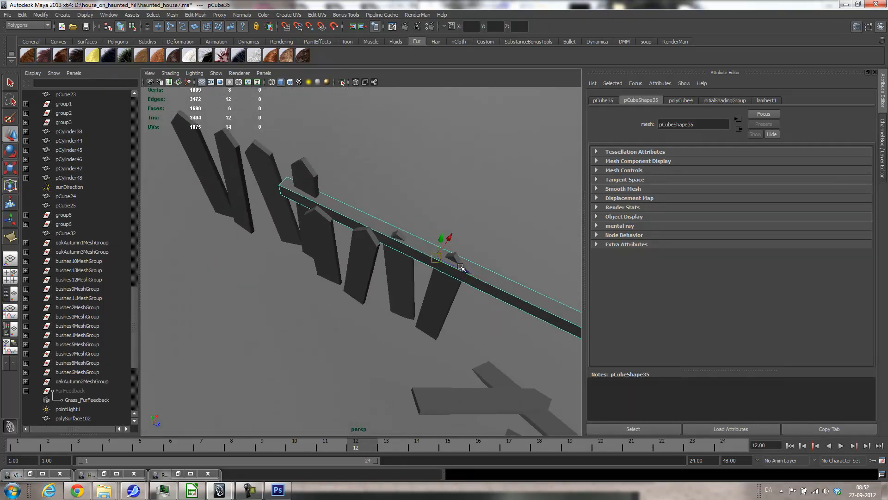
{"action": "left_click_drag", "start_coordinate": [440, 260], "coordinate": [231, 245]}
{"action": "left_click_drag", "start_coordinate": [394, 180], "coordinate": [415, 182]}
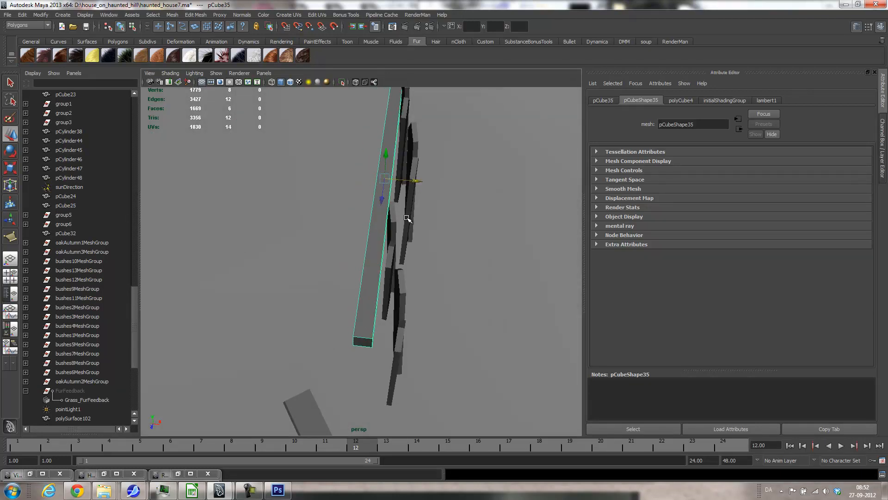
{"action": "key", "text": "e"}
{"action": "left_click_drag", "start_coordinate": [389, 214], "coordinate": [391, 208]}
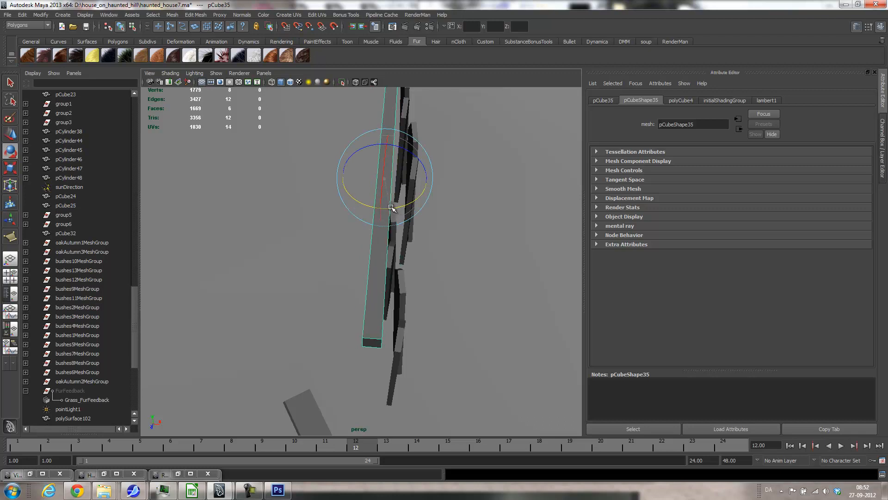
{"action": "key", "text": "r"}
{"action": "left_click_drag", "start_coordinate": [427, 185], "coordinate": [397, 181]}
{"action": "left_click_drag", "start_coordinate": [440, 241], "coordinate": [364, 209], "text": "alt"}
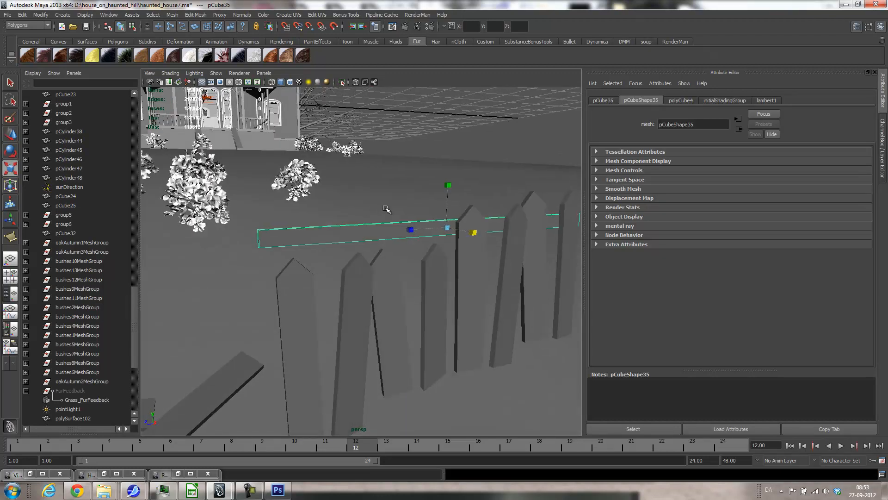
- Lower the rail behind the upper part of the pickets and shift it close against their backs
{"action": "key", "text": "w"}
{"action": "left_click_drag", "start_coordinate": [446, 194], "coordinate": [502, 318]}
{"action": "key", "text": "e"}
{"action": "key", "text": "w"}
{"action": "left_click_drag", "start_coordinate": [415, 208], "coordinate": [423, 210]}
{"action": "left_click_drag", "start_coordinate": [452, 259], "coordinate": [419, 283], "text": "alt"}
- Move the standing picket nearest the gap back against the rail
{"action": "left_click", "coordinate": [365, 348]}
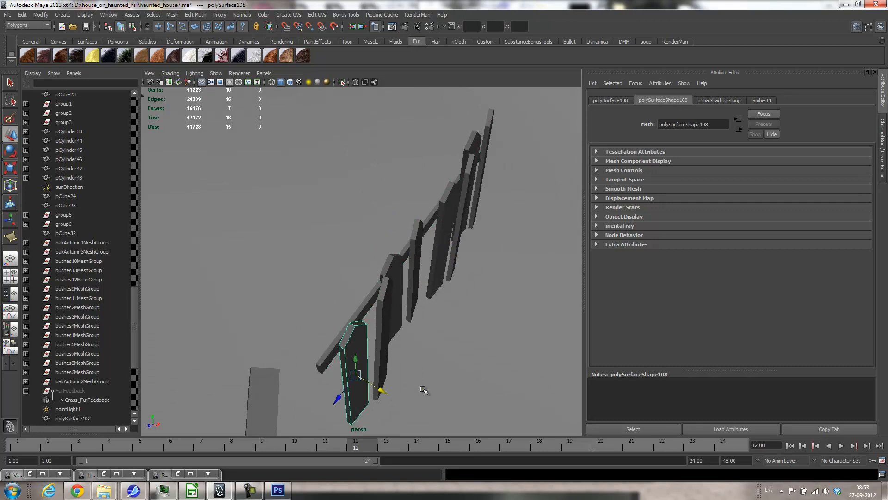
{"action": "left_click", "coordinate": [481, 386]}
{"action": "left_click", "coordinate": [363, 361]}
{"action": "left_click_drag", "start_coordinate": [421, 361], "coordinate": [391, 340], "text": "alt"}
{"action": "key", "text": "e"}
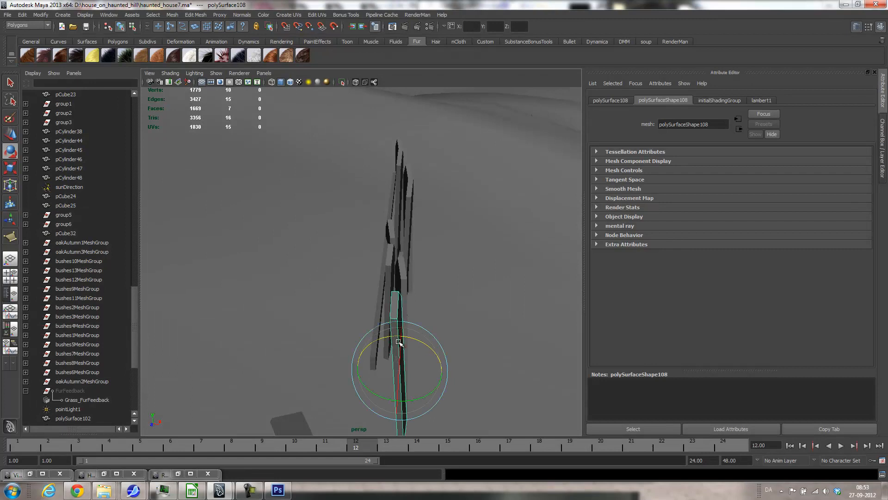
{"action": "key", "text": "r"}
{"action": "left_click_drag", "start_coordinate": [436, 359], "coordinate": [418, 368]}
{"action": "key", "text": "w"}
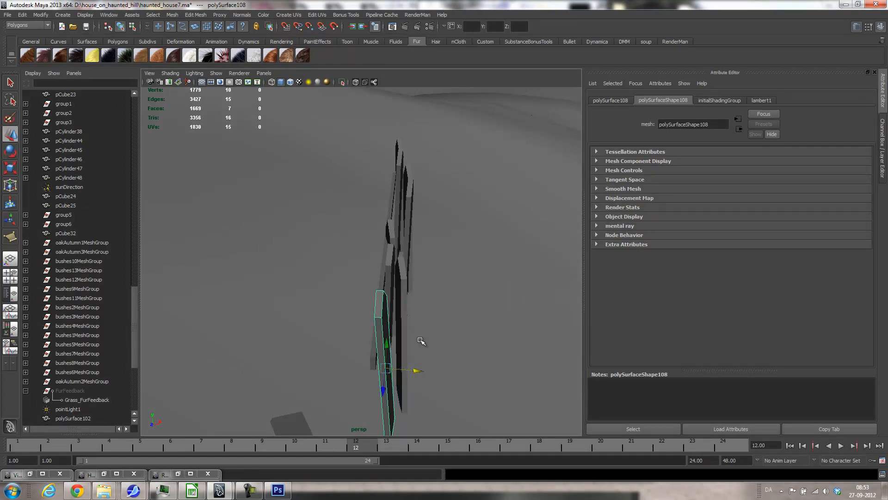
- Tilt the second picket from the gap so its lower end swings away from the rail
{"action": "left_click", "coordinate": [402, 319]}
{"action": "key", "text": "e"}
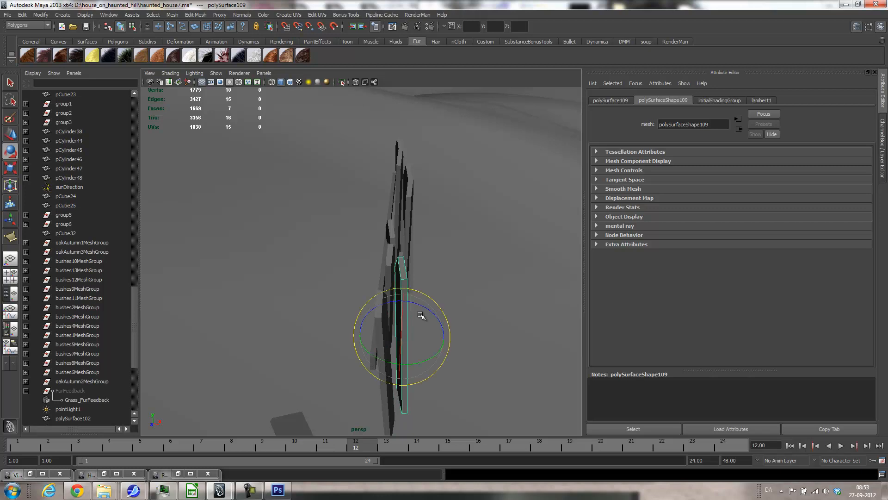
{"action": "left_click_drag", "start_coordinate": [420, 305], "coordinate": [408, 305]}
{"action": "mouse_move", "coordinate": [484, 334]}
{"action": "left_mouse_down", "text": "alt"}
{"action": "mouse_move", "coordinate": [485, 353]}
{"action": "mouse_move", "coordinate": [481, 343]}
{"action": "left_mouse_up", "text": "alt"}
- Rotate two pickets further along the eight-picket section so they lean unevenly against the rail
{"action": "left_click", "coordinate": [410, 207]}
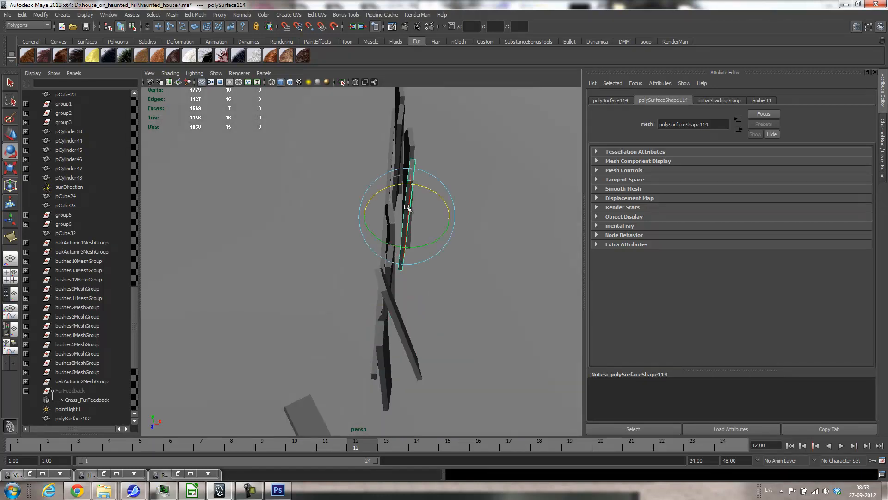
{"action": "left_click_drag", "start_coordinate": [446, 200], "coordinate": [441, 224]}
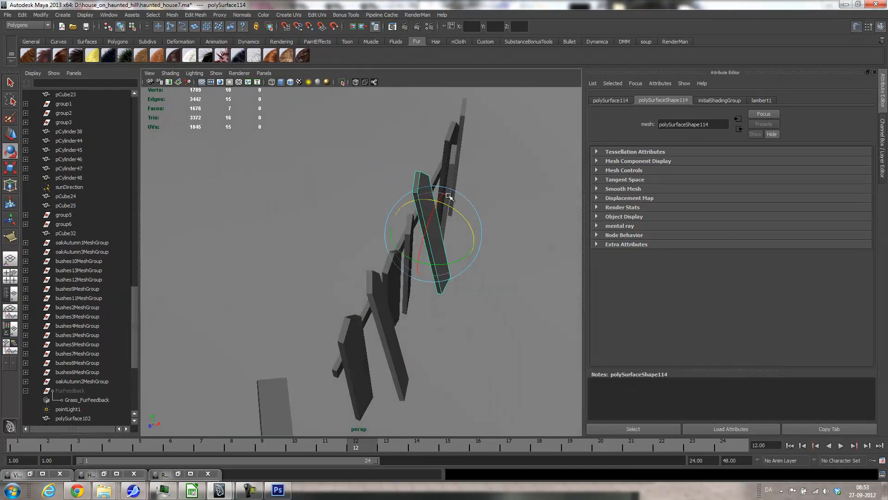
{"action": "left_click", "coordinate": [456, 172]}
{"action": "left_click_drag", "start_coordinate": [468, 185], "coordinate": [403, 216]}
{"action": "middle_click_drag", "start_coordinate": [402, 216], "coordinate": [429, 212], "text": "alt"}
- Duplicate the rail and move the copy across the gap to the four-picket section
{"action": "left_click_drag", "start_coordinate": [395, 233], "coordinate": [373, 259], "text": "alt"}
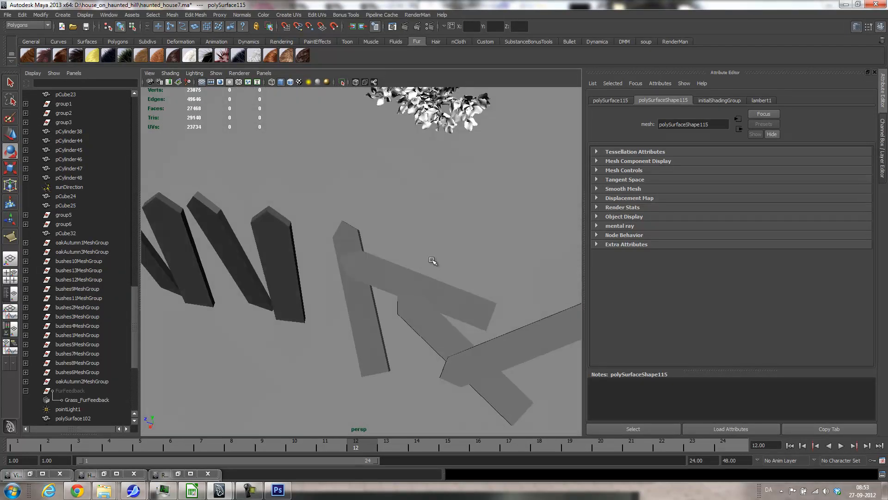
{"action": "right_click_drag", "start_coordinate": [488, 251], "coordinate": [318, 250], "text": "alt"}
{"action": "middle_click_drag", "start_coordinate": [463, 294], "coordinate": [375, 279], "text": "alt"}
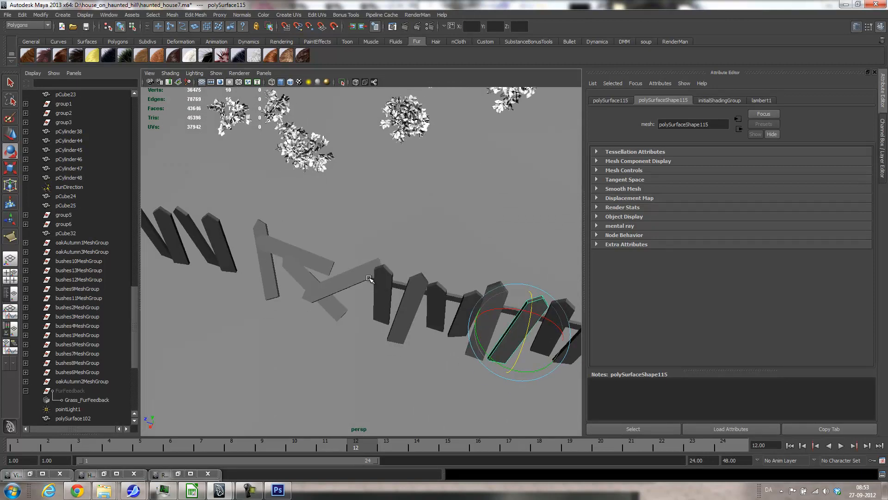
{"action": "left_click", "coordinate": [369, 278]}
{"action": "key", "text": "ctrl+d"}
{"action": "key", "text": "w"}
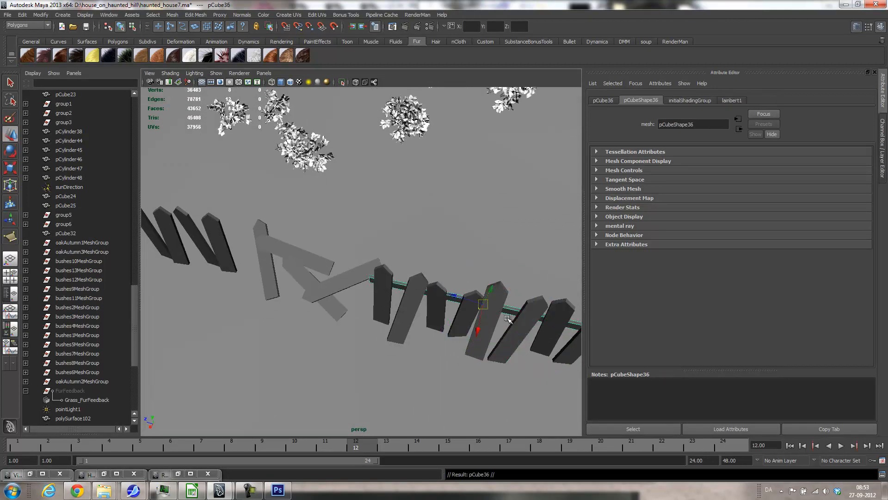
{"action": "left_click_drag", "start_coordinate": [456, 294], "coordinate": [155, 217]}
- Rotate the copied rail to follow the line of the four pickets
{"action": "left_click_drag", "start_coordinate": [370, 152], "coordinate": [291, 178], "text": "alt"}
{"action": "middle_click_drag", "start_coordinate": [292, 178], "coordinate": [287, 272], "text": "alt"}
{"action": "right_click_drag", "start_coordinate": [287, 271], "coordinate": [300, 257], "text": "alt"}
{"action": "middle_click_drag", "start_coordinate": [306, 193], "coordinate": [343, 193], "text": "alt"}
{"action": "left_click_drag", "start_coordinate": [335, 273], "coordinate": [453, 262], "text": "alt"}
{"action": "key", "text": "e"}
{"action": "left_click_drag", "start_coordinate": [324, 213], "coordinate": [416, 311]}
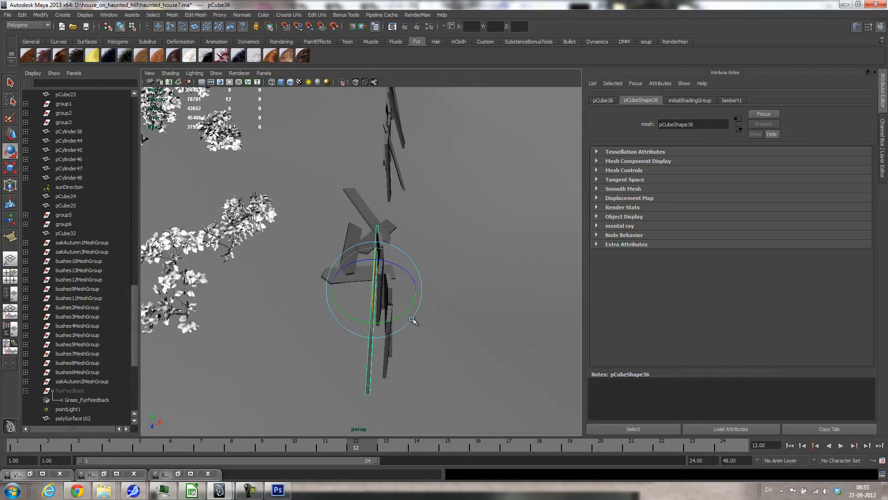
{"action": "left_click_drag", "start_coordinate": [375, 282], "coordinate": [475, 318]}
- Shift the copied rail across the four pickets, extending past the outermost one, and adjust its scale
{"action": "key", "text": "w"}
{"action": "left_click_drag", "start_coordinate": [442, 284], "coordinate": [444, 349]}
{"action": "key", "text": "e"}
{"action": "key", "text": "r"}
{"action": "left_click_drag", "start_coordinate": [453, 281], "coordinate": [461, 276]}
- Select the outermost picket of the four-picket section and set the timeline to frame 4
{"action": "left_click_drag", "start_coordinate": [480, 318], "coordinate": [456, 302], "text": "alt"}
{"action": "left_click", "coordinate": [422, 226]}
{"action": "key", "text": "e"}
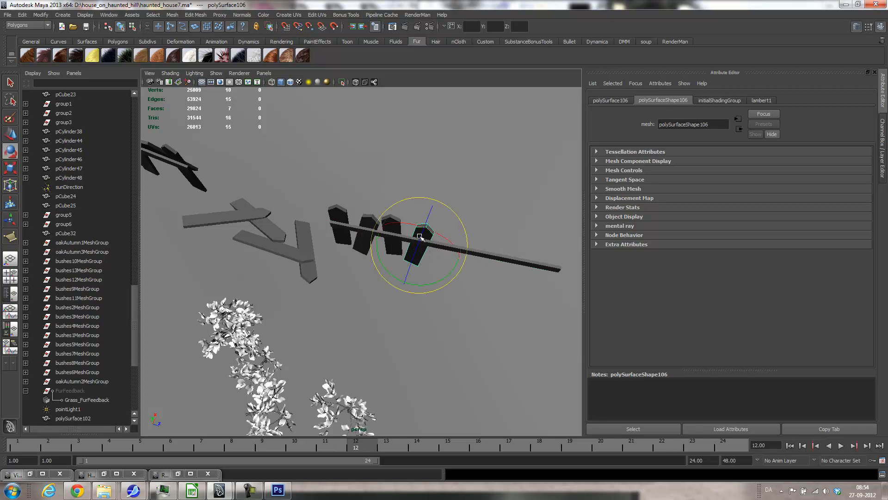
{"action": "left_click_drag", "start_coordinate": [419, 238], "coordinate": [399, 296], "text": "alt"}
{"action": "left_click_drag", "start_coordinate": [45, 439], "coordinate": [108, 430]}
{"action": "left_click_drag", "start_coordinate": [344, 268], "coordinate": [474, 323], "text": "alt"}
{"action": "right_click_drag", "start_coordinate": [473, 323], "coordinate": [349, 312], "text": "alt"}
{"action": "middle_click_drag", "start_coordinate": [349, 313], "coordinate": [355, 277], "text": "alt"}
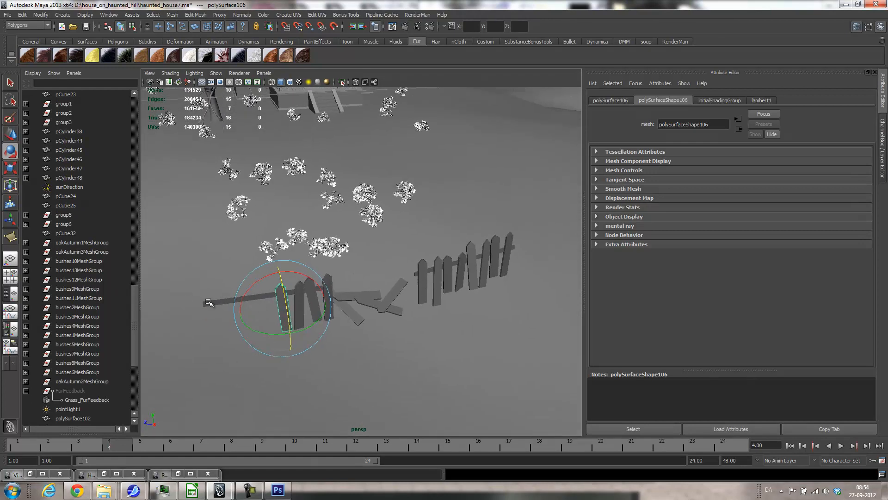
- Add all remaining standing and fallen pickets and both rails to the selection and assign a new Lambert material
{"action": "left_click", "coordinate": [209, 303], "text": "shift"}
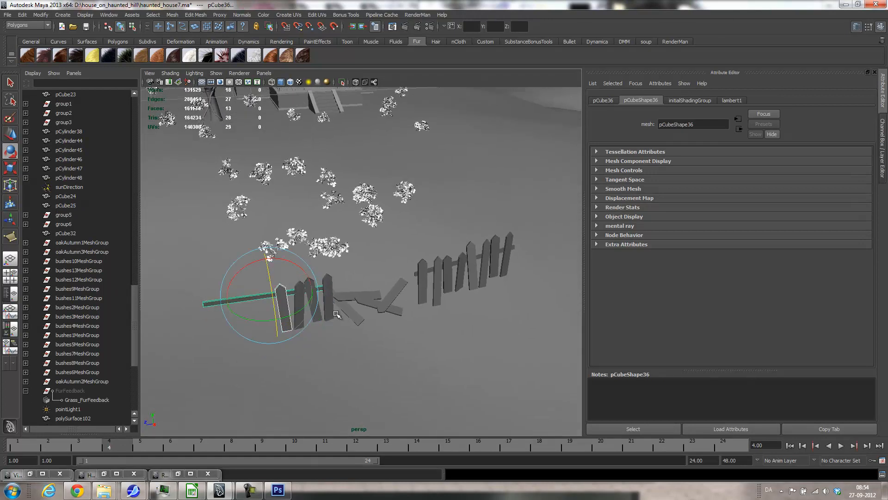
{"action": "key", "text": "q"}
{"action": "left_click", "coordinate": [299, 307], "text": "shift"}
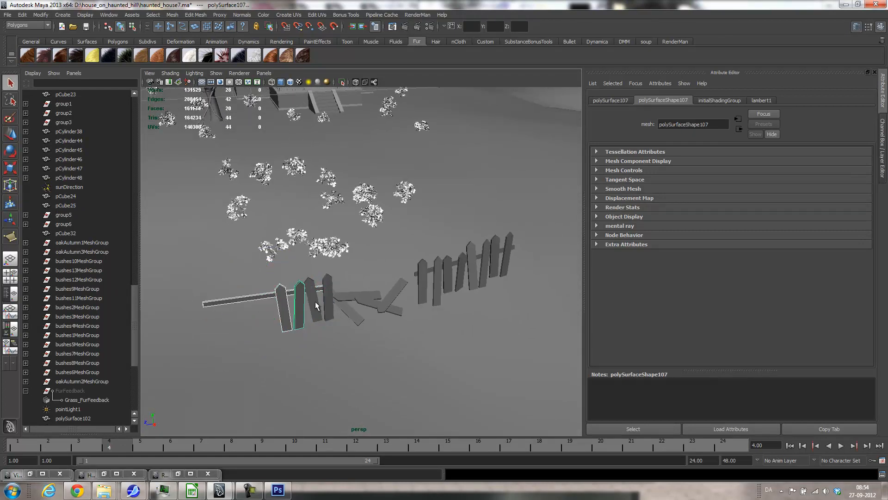
{"action": "left_click", "coordinate": [314, 300], "text": "shift"}
{"action": "left_click", "coordinate": [328, 299], "text": "shift"}
{"action": "left_click", "coordinate": [353, 318], "text": "shift"}
{"action": "left_click", "coordinate": [365, 295], "text": "shift"}
{"action": "left_click", "coordinate": [389, 307], "text": "shift"}
{"action": "left_click", "coordinate": [394, 297], "text": "shift"}
{"action": "left_click", "coordinate": [423, 284], "text": "shift"}
{"action": "left_click", "coordinate": [440, 281], "text": "shift"}
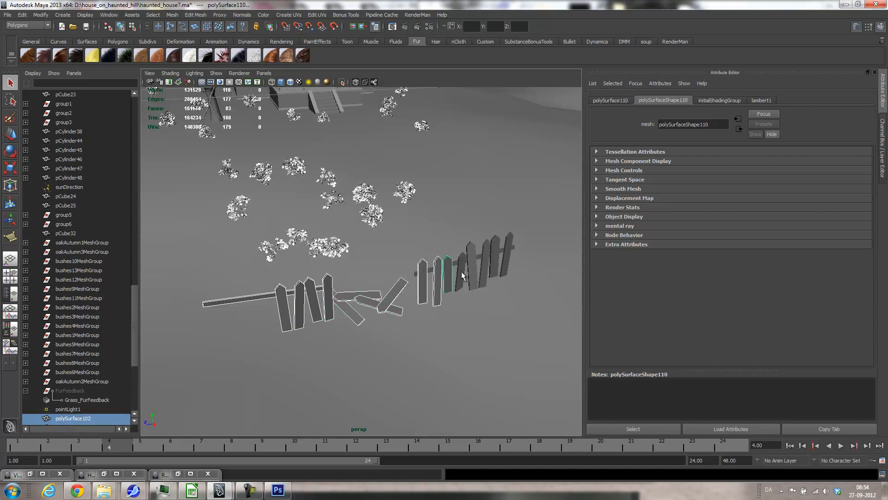
{"action": "left_click", "coordinate": [497, 253], "text": "shift"}
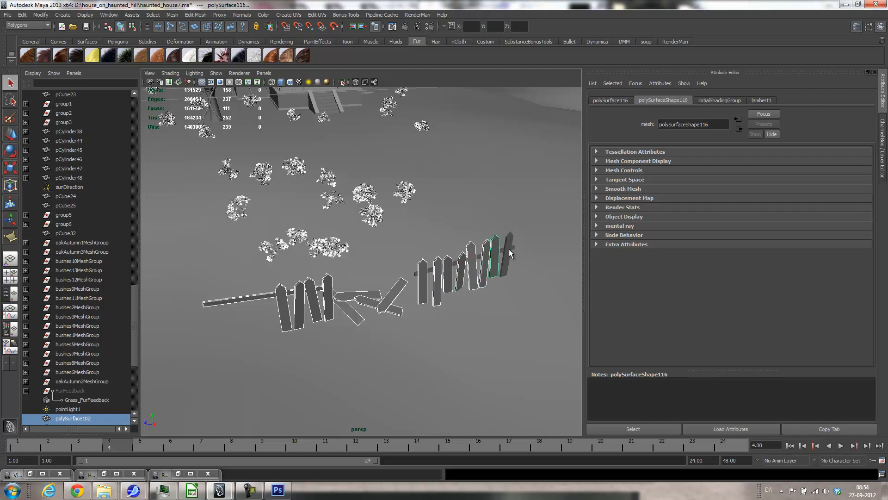
{"action": "left_click", "coordinate": [514, 248], "text": "shift"}
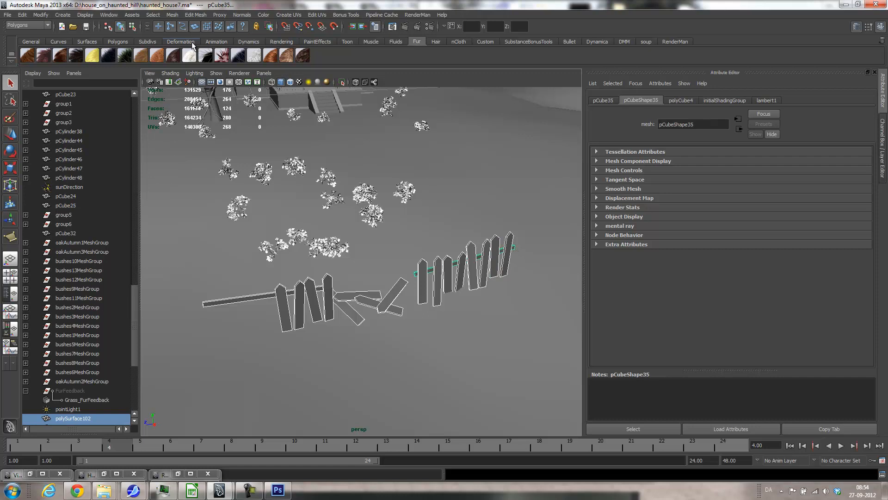
{"action": "left_click", "coordinate": [282, 40]}
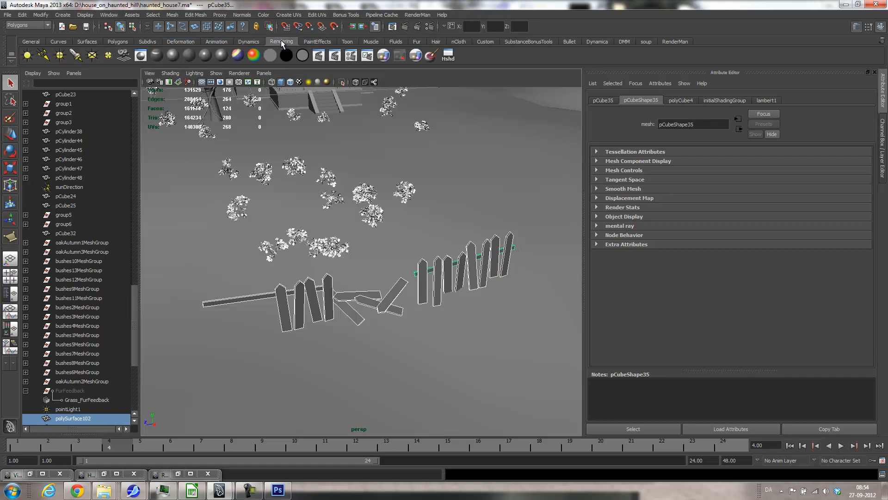
{"action": "left_click", "coordinate": [190, 52]}
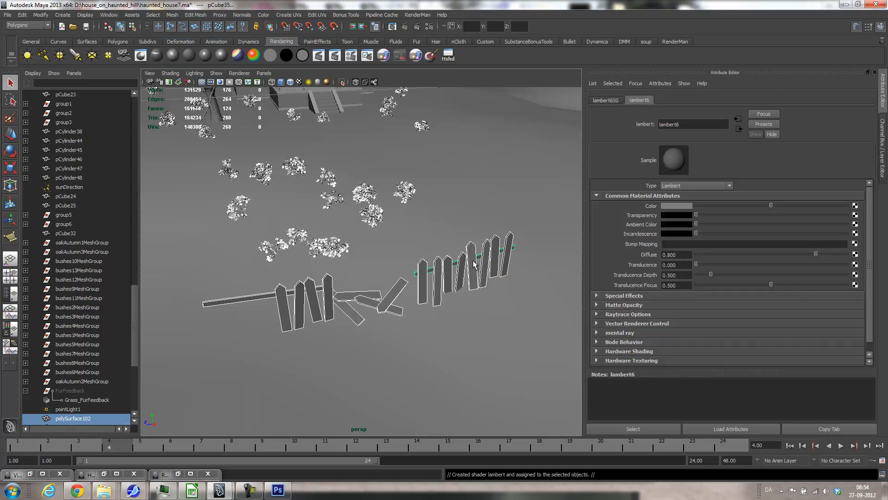
- Apply automatic UV mapping to all fence pieces and show the attributes of their lambert6 material
{"action": "left_click", "coordinate": [315, 14]}
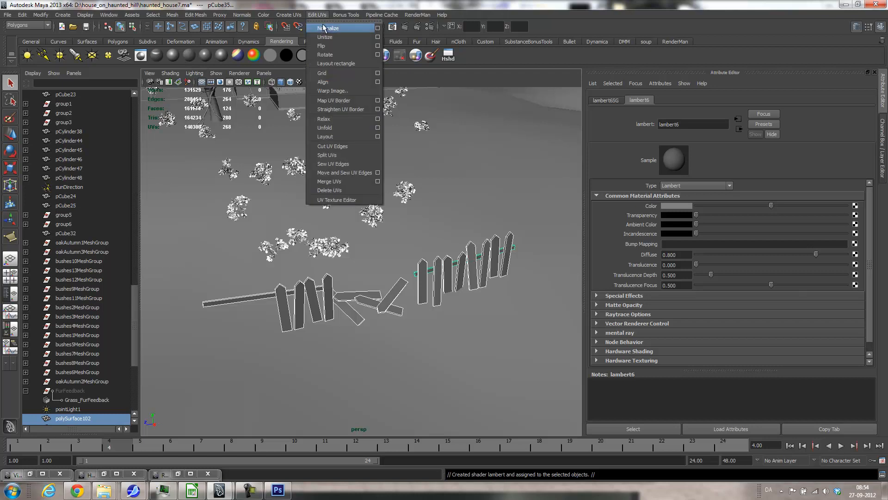
{"action": "mouse_move", "coordinate": [288, 14]}
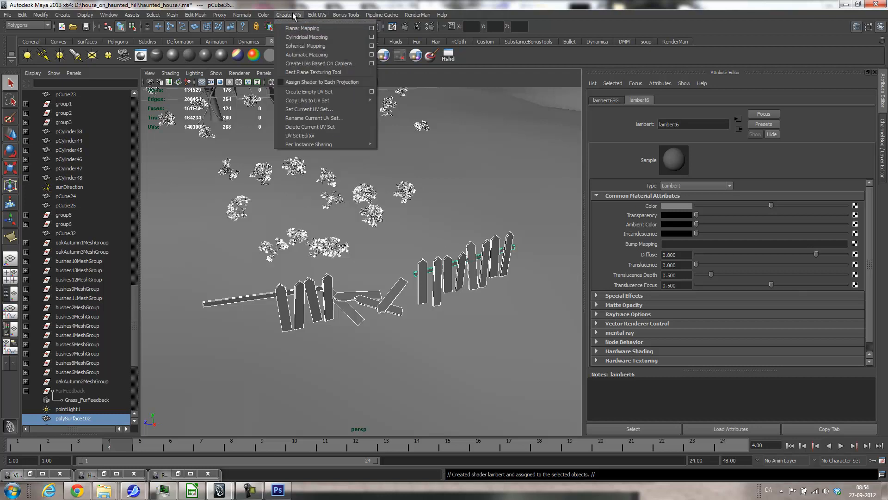
{"action": "left_click", "coordinate": [293, 55]}
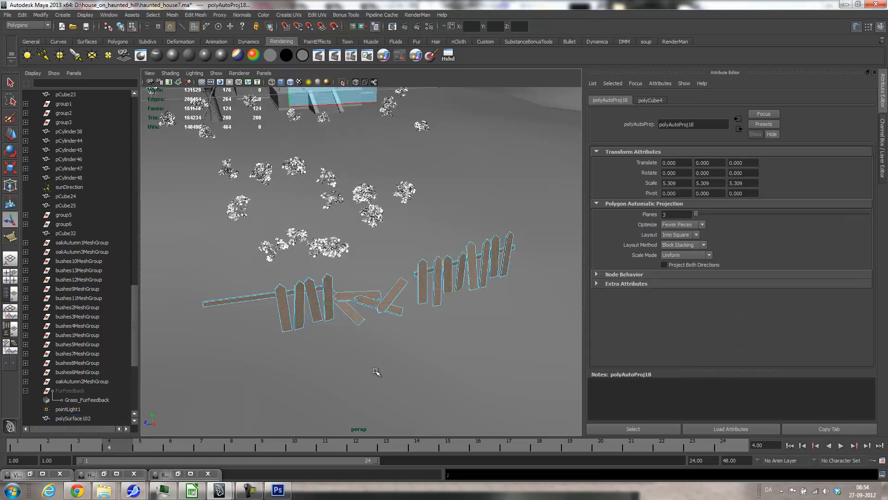
{"action": "left_click", "coordinate": [335, 303]}
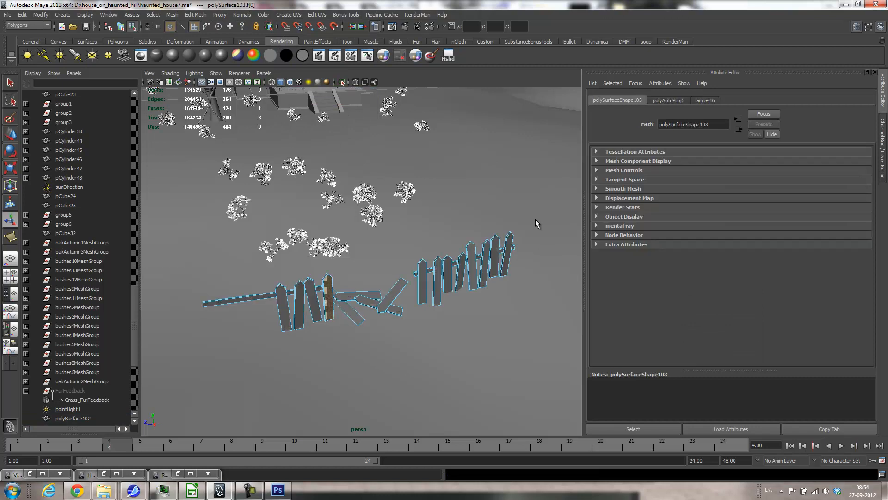
{"action": "left_click", "coordinate": [704, 101]}
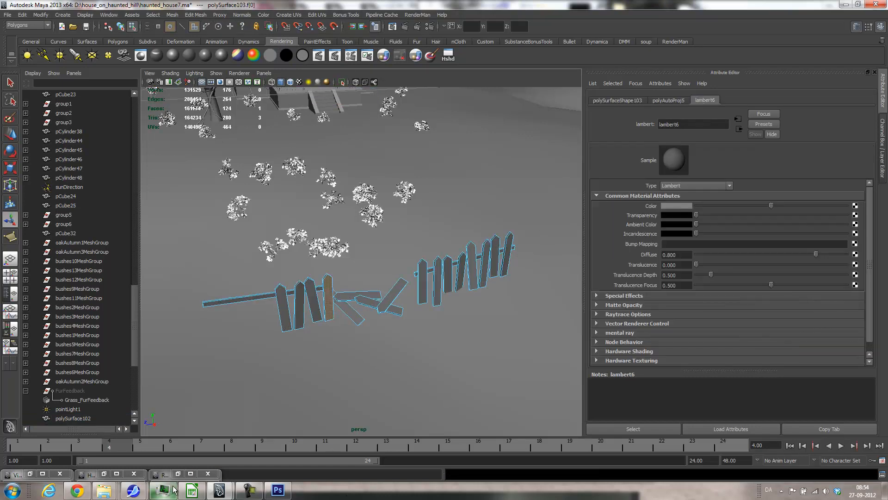
- Switch to Chrome, browse the Wood category on cgtextures.com and open its Rough textures in a new tab
{"action": "left_click", "coordinate": [76, 490]}
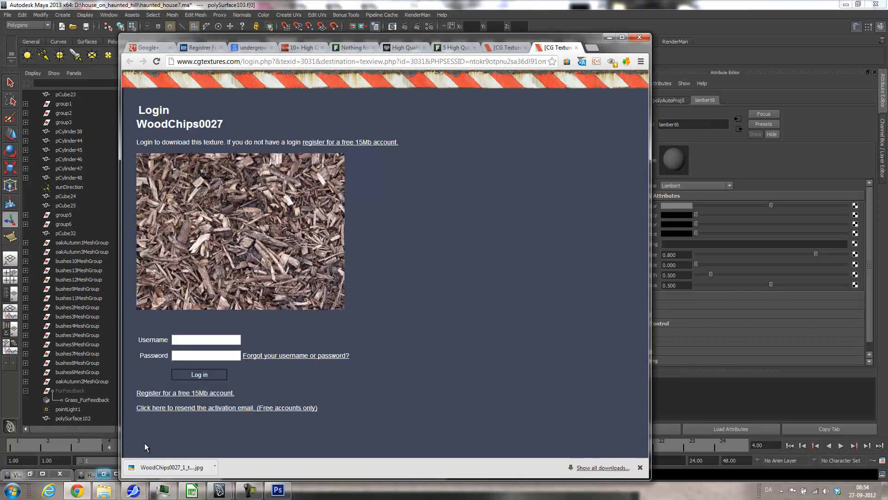
{"action": "left_click", "coordinate": [506, 47]}
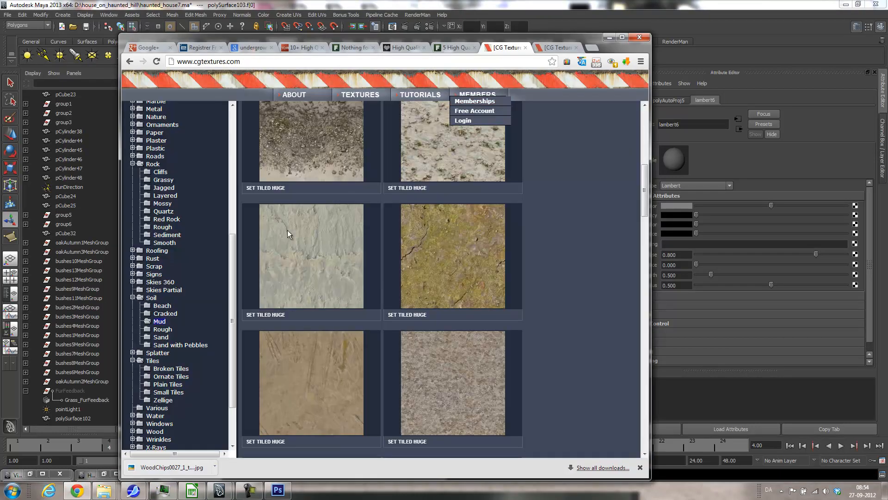
{"action": "left_click", "coordinate": [155, 433]}
{"action": "scroll", "coordinate": [440, 297], "scroll_direction": "down", "scroll_amount": 7}
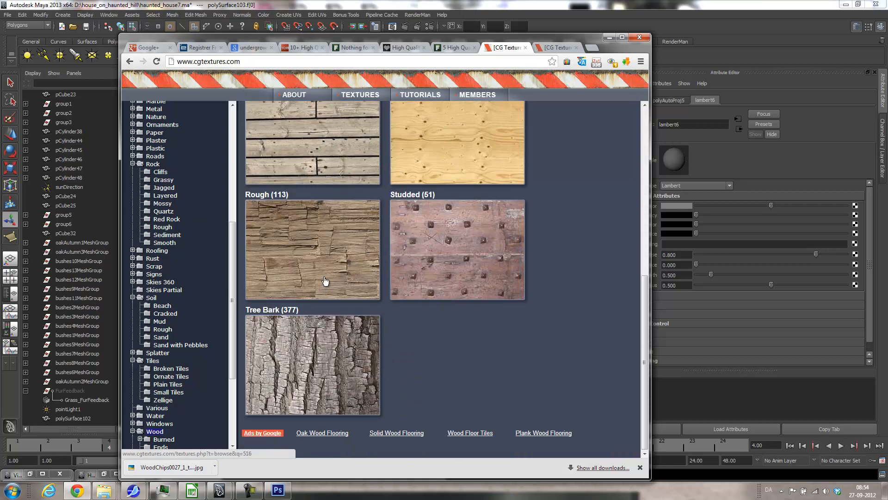
{"action": "scroll", "coordinate": [391, 246], "scroll_direction": "up", "scroll_amount": 3}
{"action": "scroll", "coordinate": [389, 245], "scroll_direction": "down", "scroll_amount": 3}
{"action": "middle_click", "coordinate": [304, 240]}
- Look through the rough wood textures and open a tiled weathered wood texture in a new tab
{"action": "left_click", "coordinate": [552, 48]}
{"action": "scroll", "coordinate": [427, 307], "scroll_direction": "down", "scroll_amount": 8}
{"action": "scroll", "coordinate": [425, 310], "scroll_direction": "down", "scroll_amount": 1}
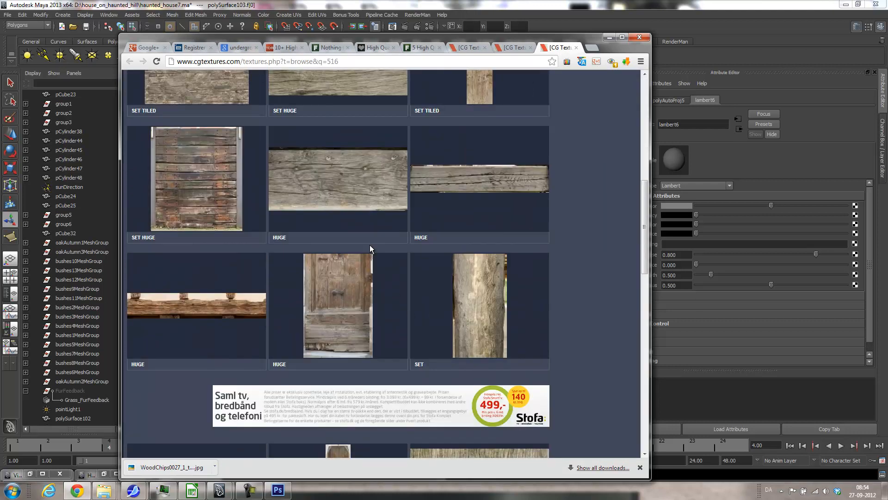
{"action": "scroll", "coordinate": [370, 248], "scroll_direction": "up", "scroll_amount": 6}
{"action": "middle_click", "coordinate": [192, 308]}
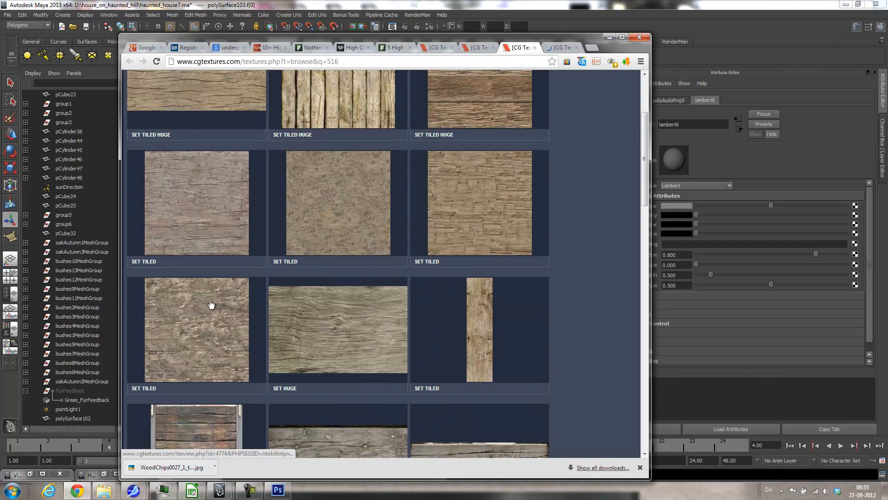
- Look over more rough wood textures, open the WoodRough0050 page and save its preview image to the Downloads folder
{"action": "scroll", "coordinate": [351, 231], "scroll_direction": "up", "scroll_amount": 5}
{"action": "scroll", "coordinate": [287, 259], "scroll_direction": "down", "scroll_amount": 6}
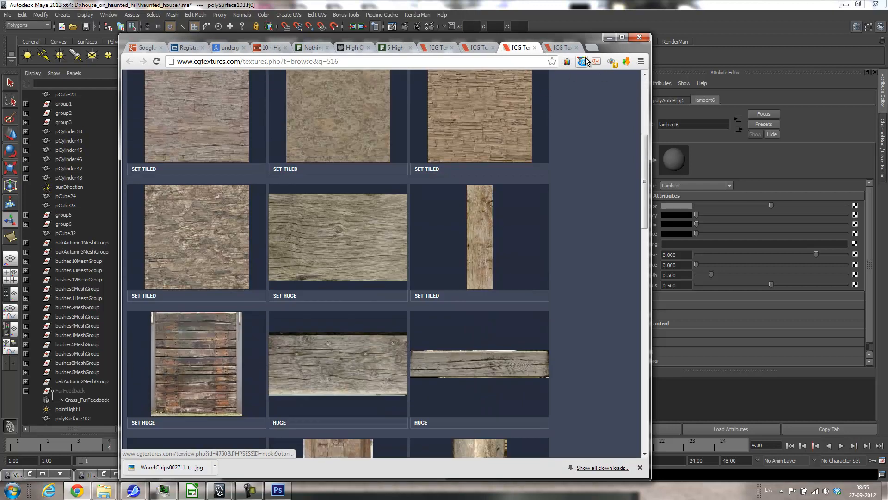
{"action": "left_click", "coordinate": [563, 48]}
{"action": "right_click", "coordinate": [223, 213]}
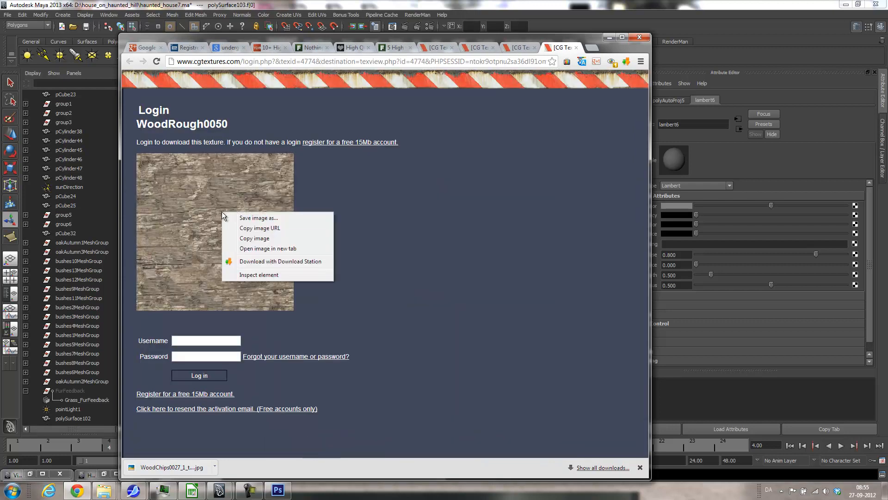
{"action": "left_click", "coordinate": [251, 218]}
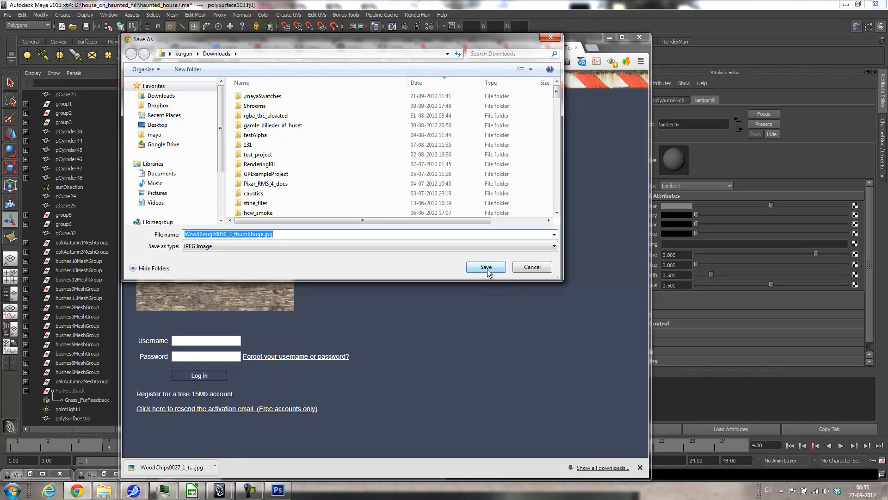
{"action": "left_click", "coordinate": [487, 268]}
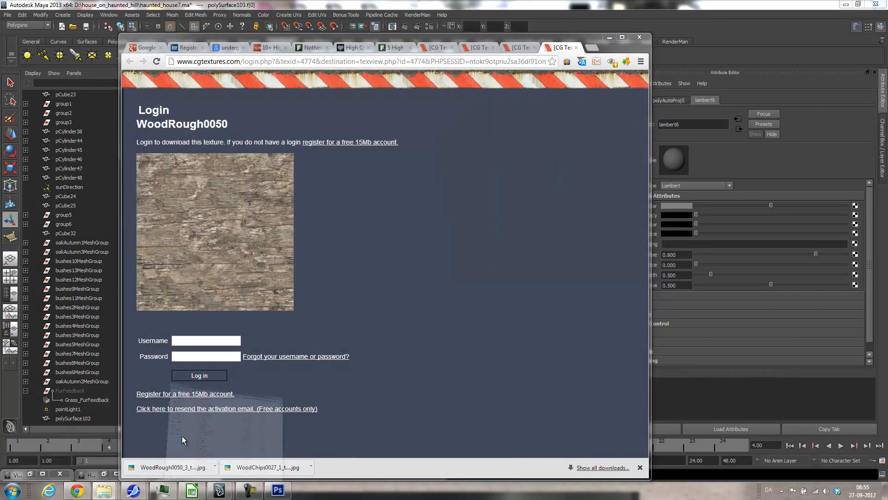
- Copy WoodRough0050_3_thumbhuge.jpg from Downloads into the house_on_haunted_hill textures folder
{"action": "scroll", "coordinate": [562, 174], "scroll_direction": "down", "scroll_amount": 6}
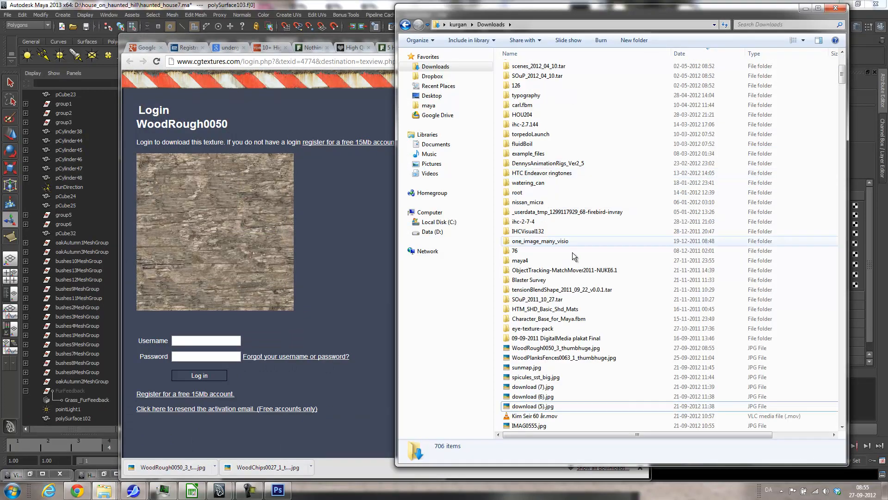
{"action": "left_click", "coordinate": [551, 348]}
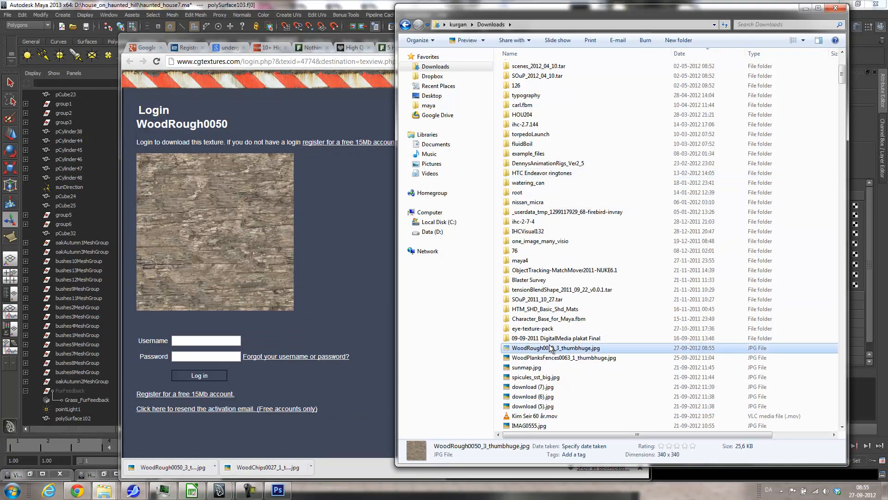
{"action": "mouse_move", "coordinate": [104, 490]}
{"action": "left_click", "coordinate": [256, 444]}
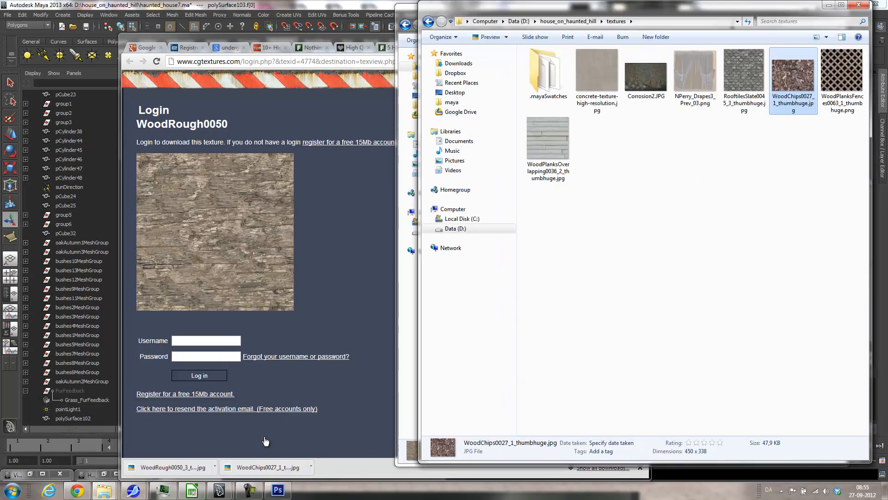
{"action": "key", "text": "ctrl+v"}
- Switch back to Maya and map lambert6's color with a File texture using WoodRough0050_3_thumbhuge.jpg
{"action": "left_click", "coordinate": [336, 5]}
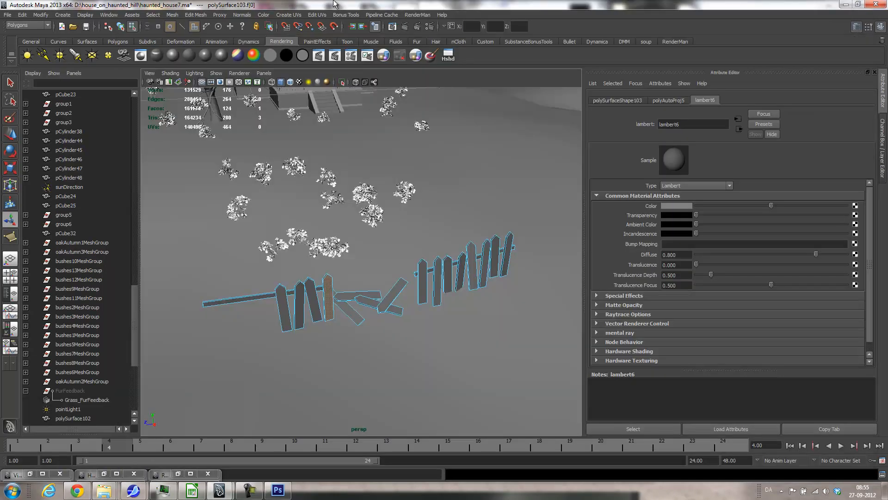
{"action": "left_click", "coordinate": [856, 205]}
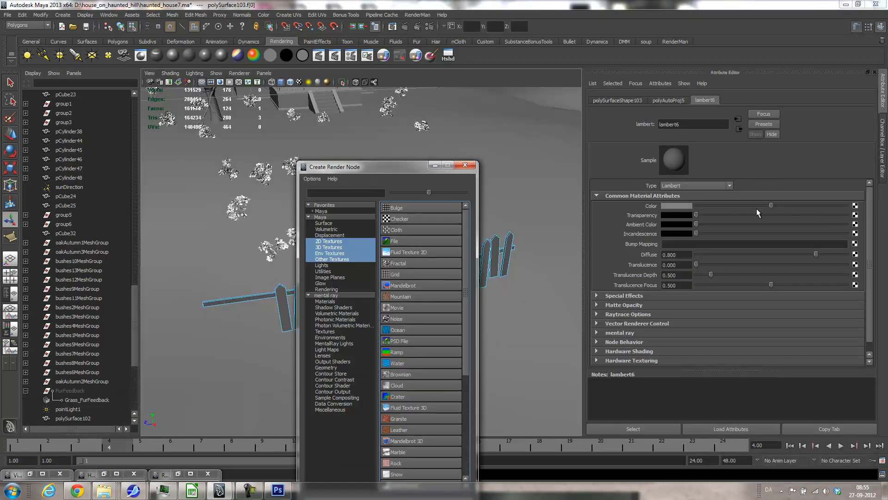
{"action": "left_click", "coordinate": [396, 241]}
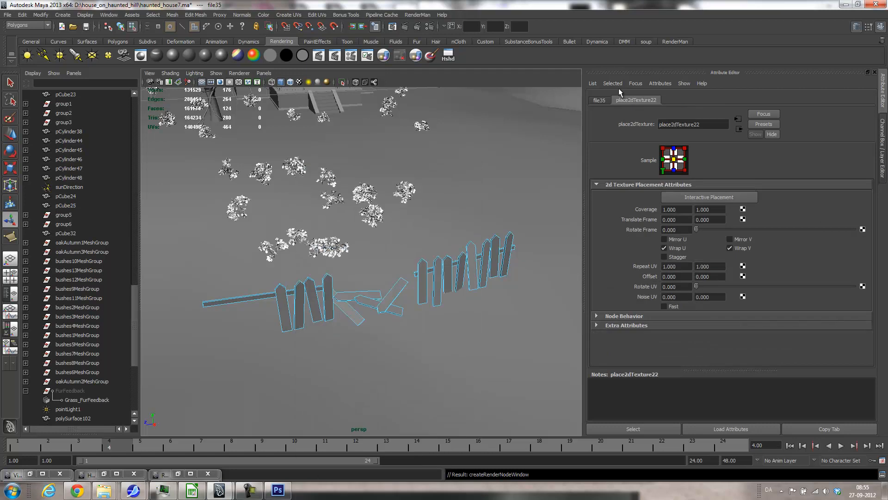
{"action": "left_click", "coordinate": [601, 100]}
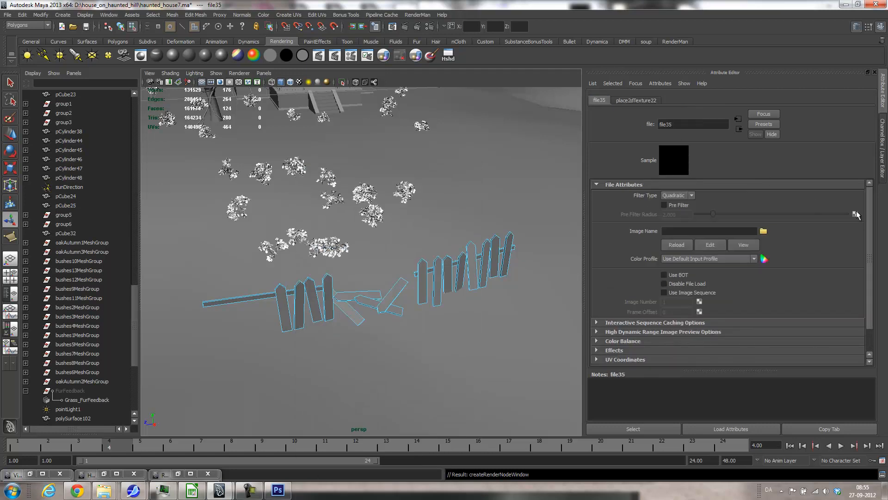
{"action": "left_click", "coordinate": [765, 231]}
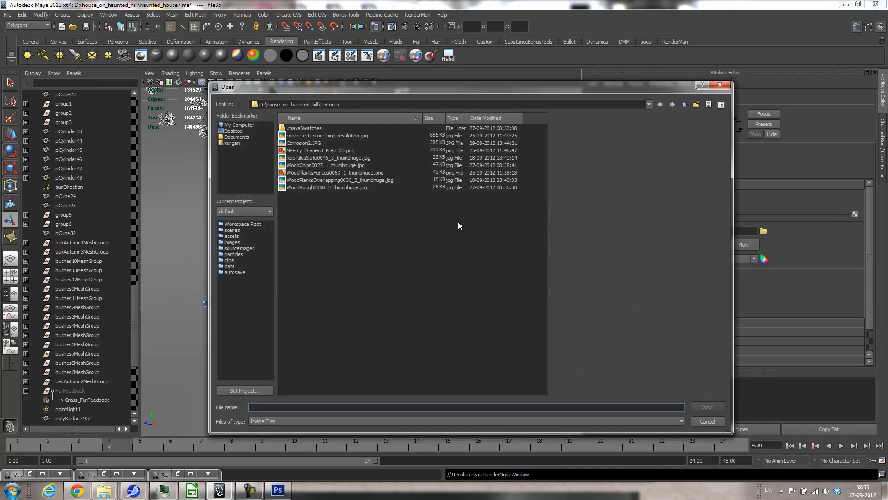
{"action": "left_click", "coordinate": [302, 188]}
{"action": "double_click", "coordinate": [301, 188]}
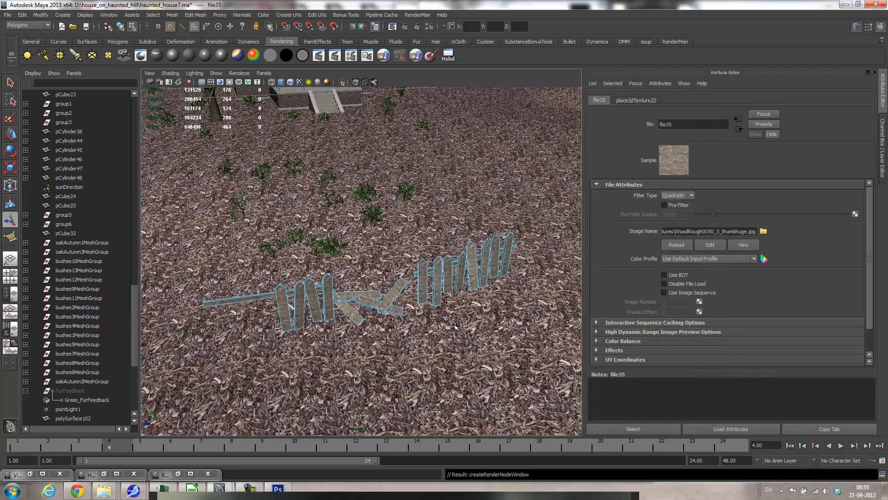
- Inspect the wood grain on the fence pieces and set the texture placement's Rotate Frame to 90
{"action": "left_click_drag", "start_coordinate": [453, 325], "coordinate": [447, 277], "text": "alt"}
{"action": "right_click_drag", "start_coordinate": [447, 278], "coordinate": [450, 250], "text": "alt"}
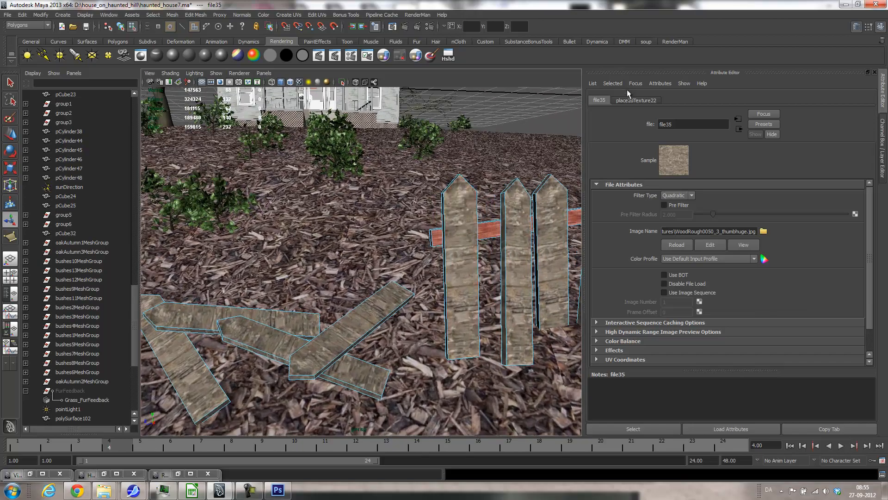
{"action": "mouse_move", "coordinate": [462, 234]}
{"action": "left_mouse_down", "text": "alt"}
{"action": "mouse_move", "coordinate": [412, 233]}
{"action": "mouse_move", "coordinate": [416, 273]}
{"action": "mouse_move", "coordinate": [426, 224]}
{"action": "mouse_move", "coordinate": [464, 247]}
{"action": "left_mouse_up", "text": "alt"}
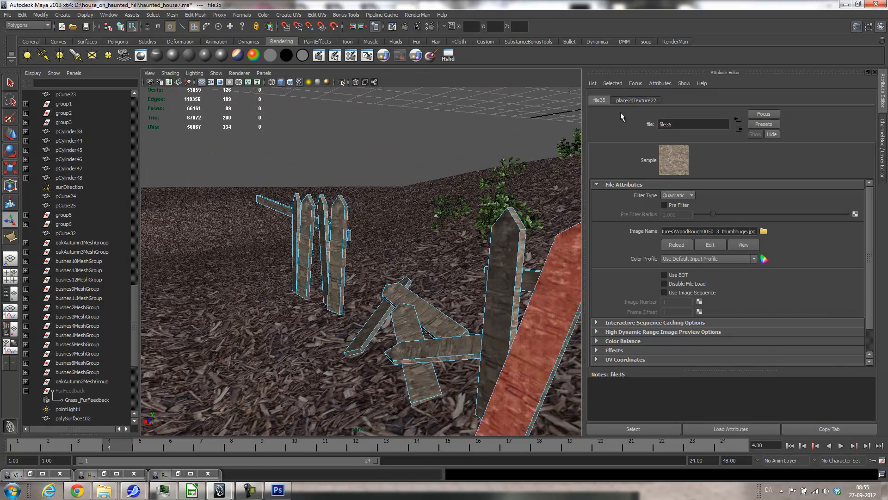
{"action": "left_click", "coordinate": [740, 130]}
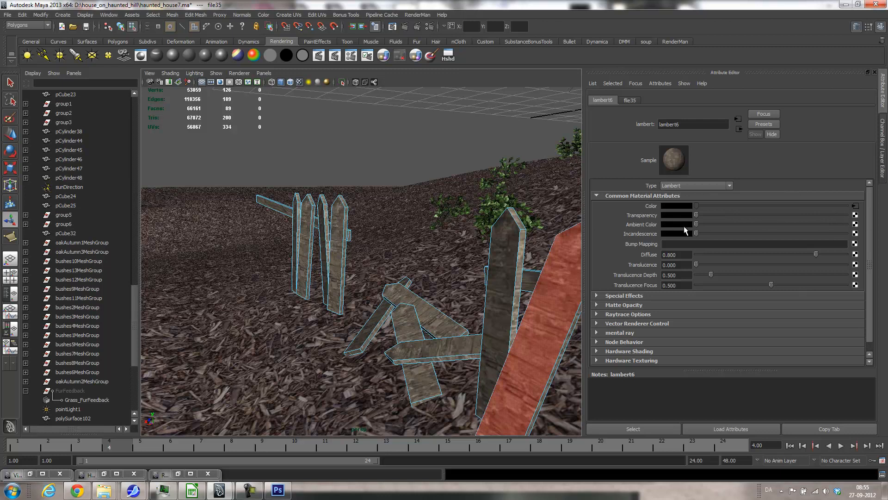
{"action": "left_click_drag", "start_coordinate": [529, 308], "coordinate": [560, 233], "text": "alt"}
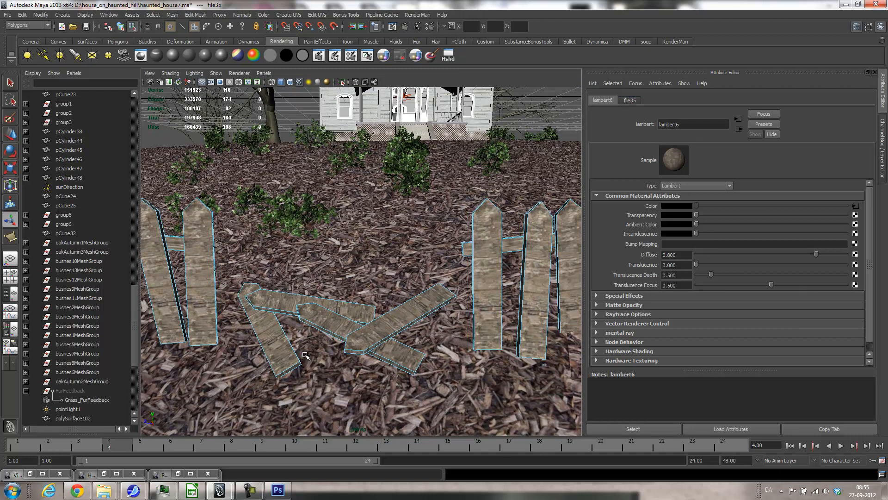
{"action": "left_click", "coordinate": [631, 102]}
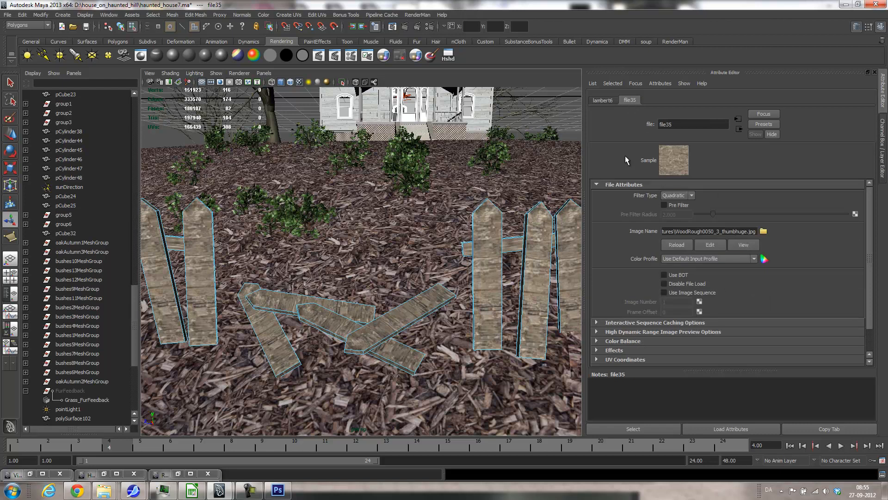
{"action": "left_click", "coordinate": [634, 429]}
{"action": "left_click", "coordinate": [636, 101]}
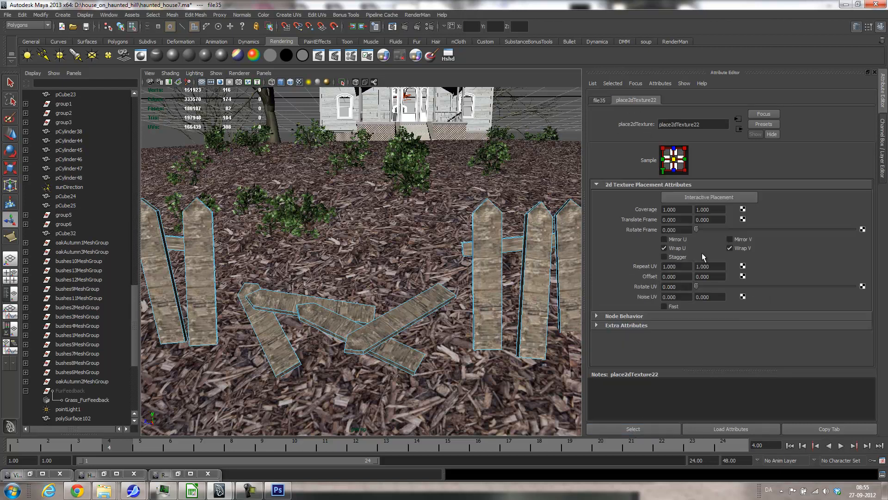
{"action": "left_click", "coordinate": [676, 229]}
{"action": "double_click", "coordinate": [677, 229]}
{"action": "type", "text": "90"}
{"action": "key", "text": "Tab"}
- Try Repeat UV values of 2 by 2 and 4 by 4 on the fence's wood texture
{"action": "left_click_drag", "start_coordinate": [491, 217], "coordinate": [437, 305], "text": "alt"}
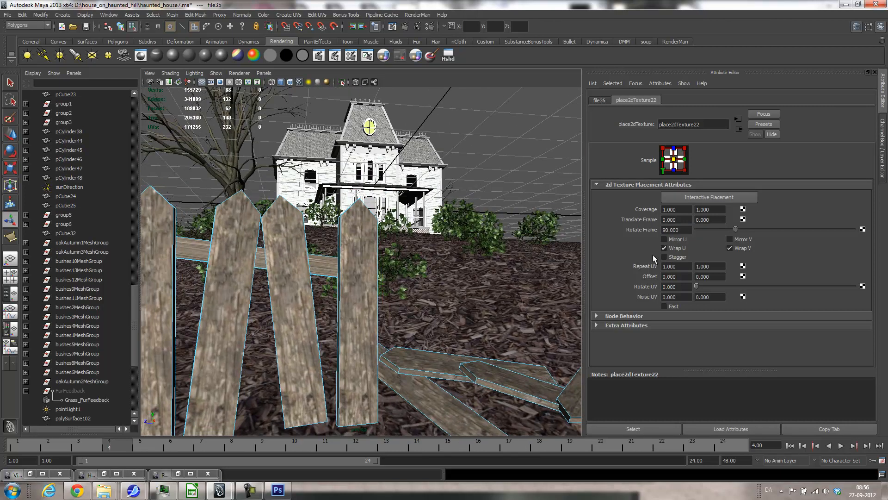
{"action": "left_click", "coordinate": [678, 266]}
{"action": "type", "text": "2"}
{"action": "key", "text": "Tab"}
{"action": "type", "text": "2"}
{"action": "key", "text": "Tab"}
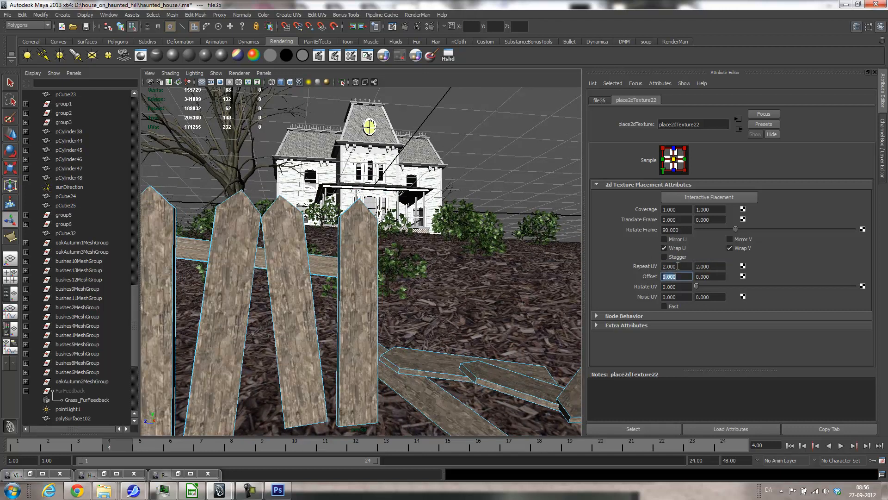
{"action": "left_click", "coordinate": [679, 267]}
{"action": "type", "text": "4"}
{"action": "key", "text": "Tab"}
{"action": "type", "text": "4"}
{"action": "key", "text": "Tab"}
- Set the fence wood texture's Repeat UV to 3 by 3
{"action": "left_click", "coordinate": [679, 266]}
{"action": "type", "text": "3"}
{"action": "key", "text": "Tab"}
{"action": "type", "text": "3"}
{"action": "key", "text": "Tab"}
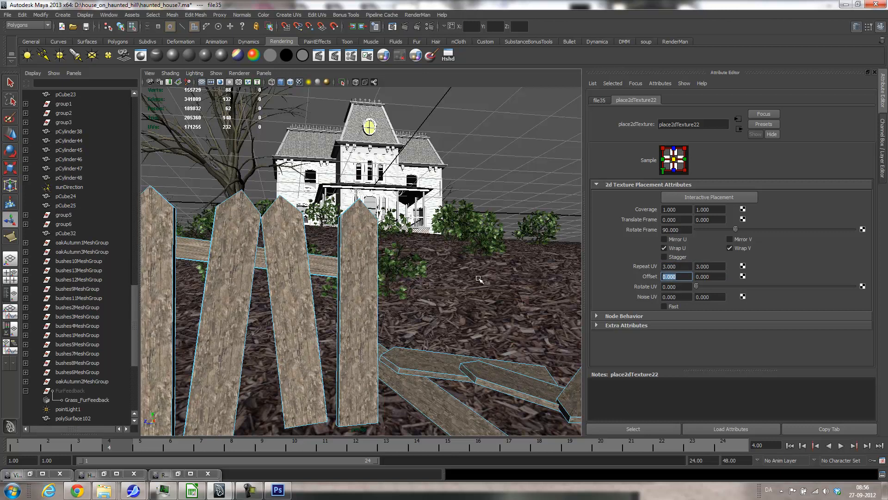
- Graph the lambert6 network in the Hypershade and connect its wood file texture to the material as a bump map
{"action": "left_click", "coordinate": [103, 474]}
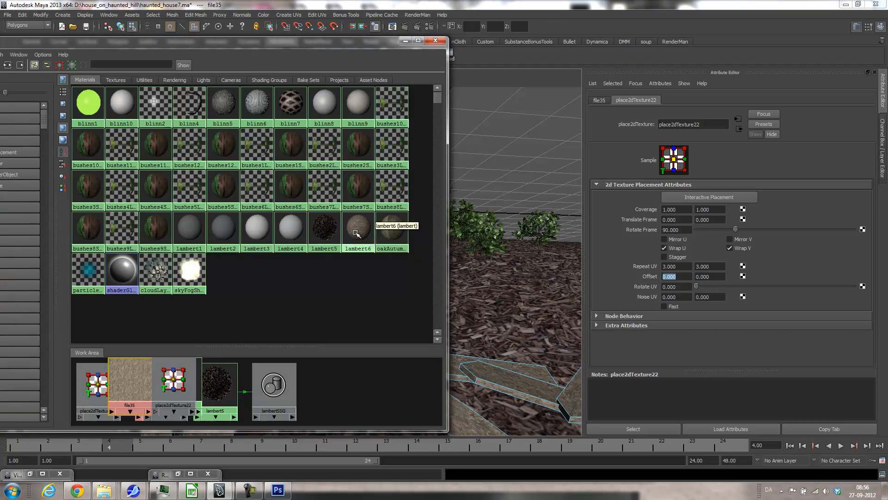
{"action": "left_click", "coordinate": [356, 233]}
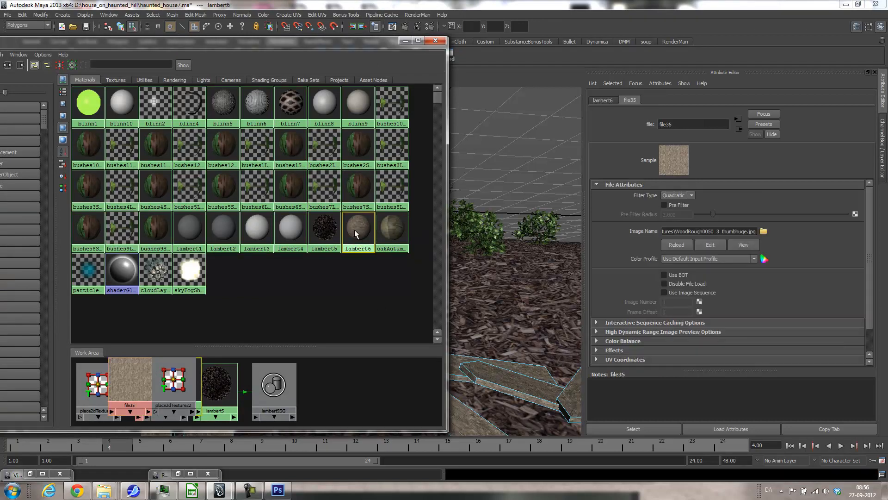
{"action": "left_click", "coordinate": [8, 65]}
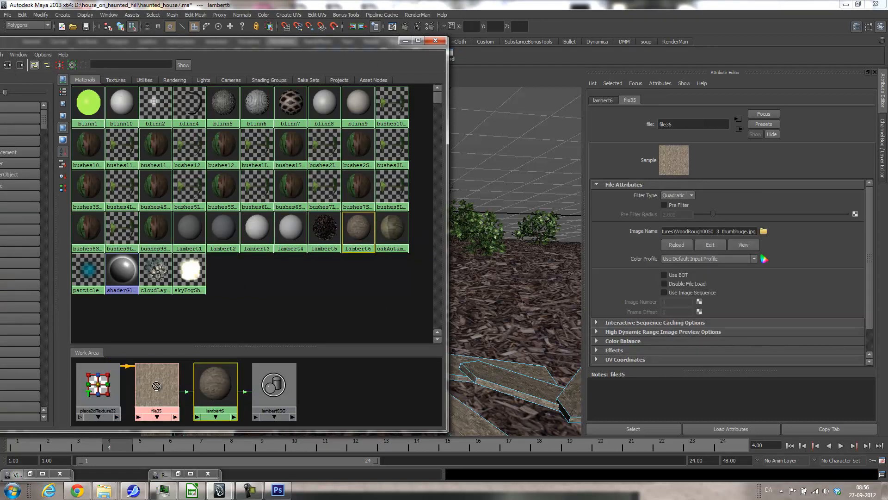
{"action": "middle_click_drag", "start_coordinate": [154, 384], "coordinate": [215, 383]}
{"action": "left_click", "coordinate": [238, 448]}
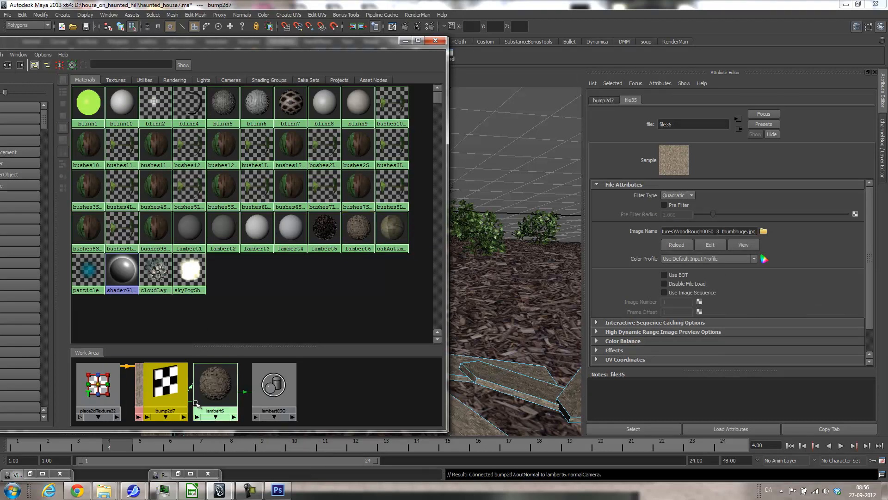
- Set the fence material's Bump Depth to 0.3 and close the Hypershade
{"action": "left_click", "coordinate": [603, 100]}
{"action": "double_click", "coordinate": [678, 204]}
{"action": "type", "text": "0.3"}
{"action": "key", "text": "Return"}
{"action": "left_click", "coordinate": [436, 41]}
- Move to frame 3 and render the perspective view of the house and fence with mental ray
{"action": "left_click_drag", "start_coordinate": [114, 446], "coordinate": [83, 449]}
{"action": "left_click", "coordinate": [495, 256]}
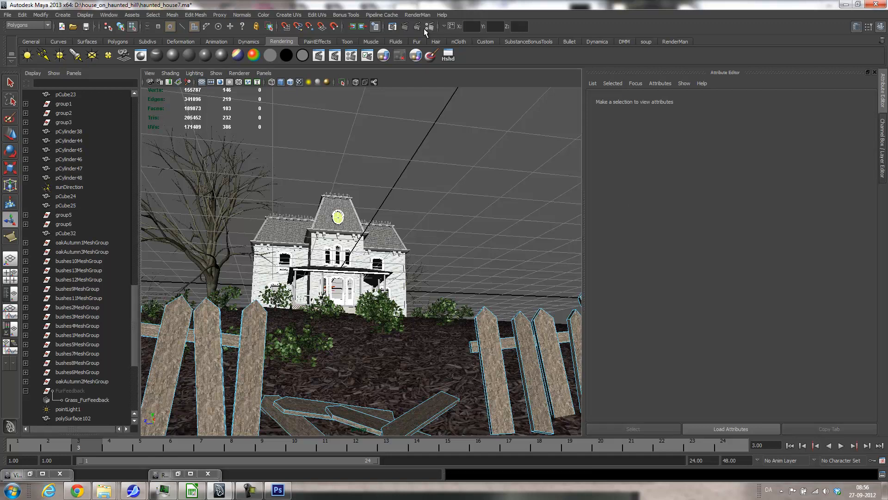
{"action": "left_click", "coordinate": [405, 27]}
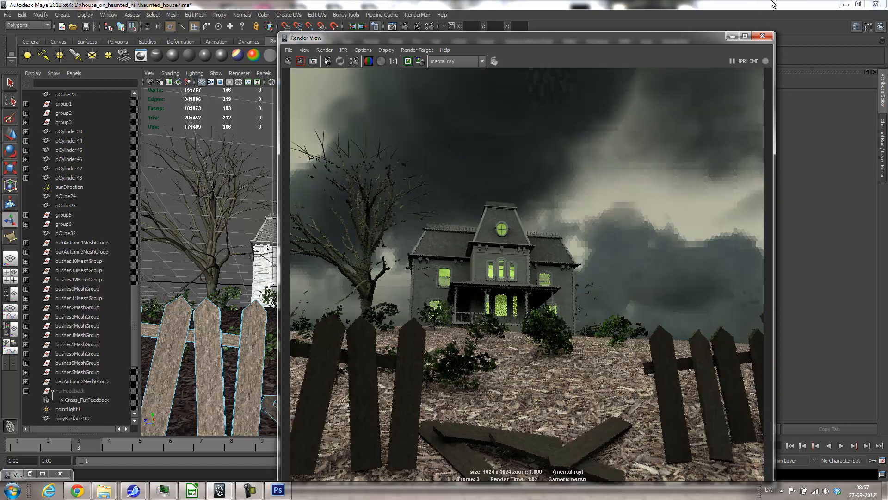
{"action": "left_click", "coordinate": [732, 39]}
- Lower the Diffuse of the wood-chip ground's lambert5 material to about 0.44 and unhide the FurFeedback grass
{"action": "right_click_drag", "start_coordinate": [416, 330], "coordinate": [419, 451]}
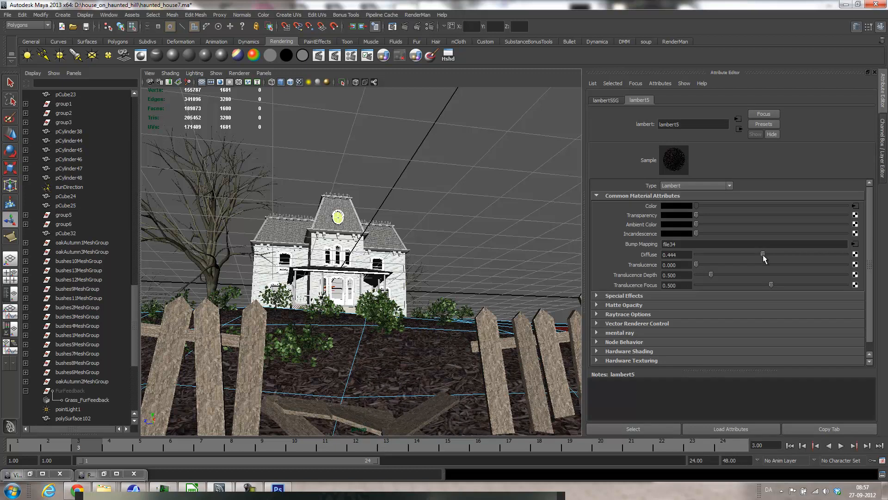
{"action": "left_click_drag", "start_coordinate": [763, 258], "coordinate": [761, 259]}
{"action": "left_click", "coordinate": [70, 390]}
{"action": "key", "text": "shift+h"}
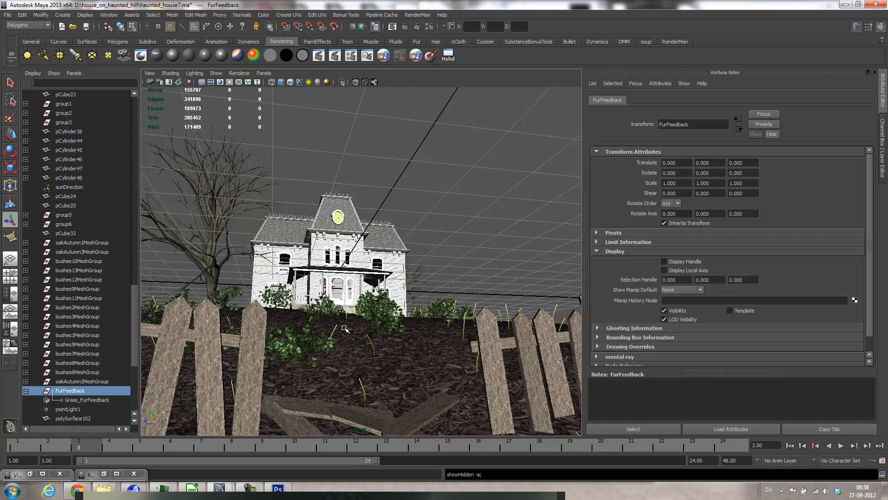
- Enable ray trace shadows on the sunDirection directional light
{"action": "left_click", "coordinate": [62, 409]}
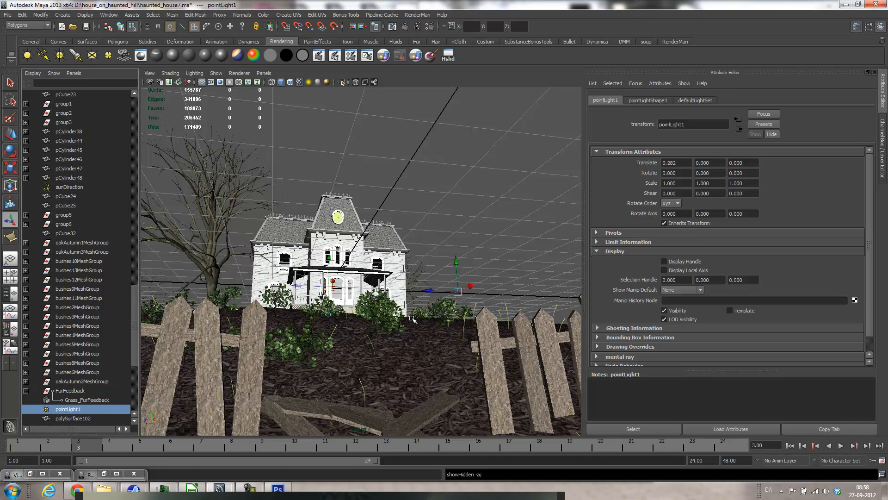
{"action": "left_click", "coordinate": [73, 187]}
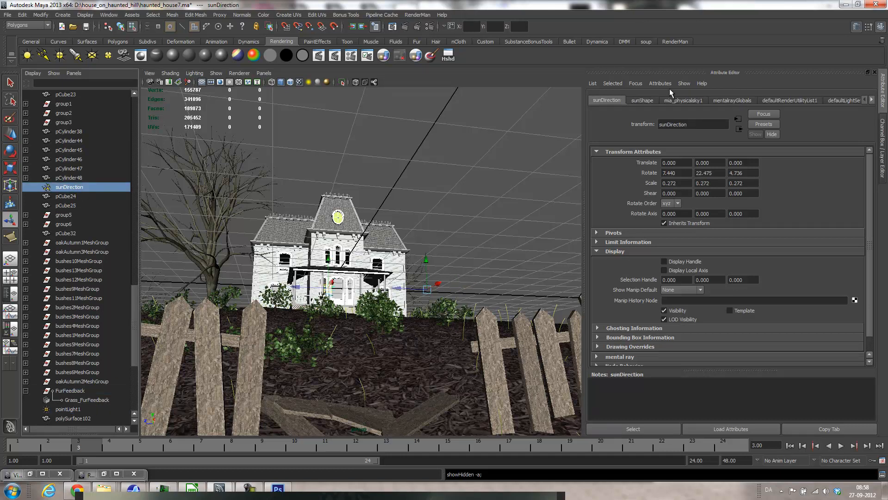
{"action": "left_click", "coordinate": [644, 101]}
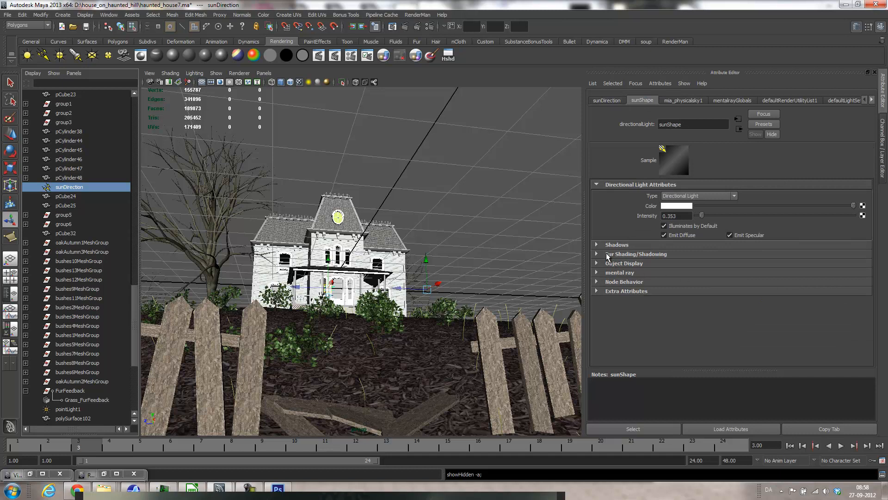
{"action": "left_click", "coordinate": [610, 254]}
{"action": "left_click", "coordinate": [612, 248]}
{"action": "scroll", "coordinate": [681, 288], "scroll_direction": "down", "scroll_amount": 5}
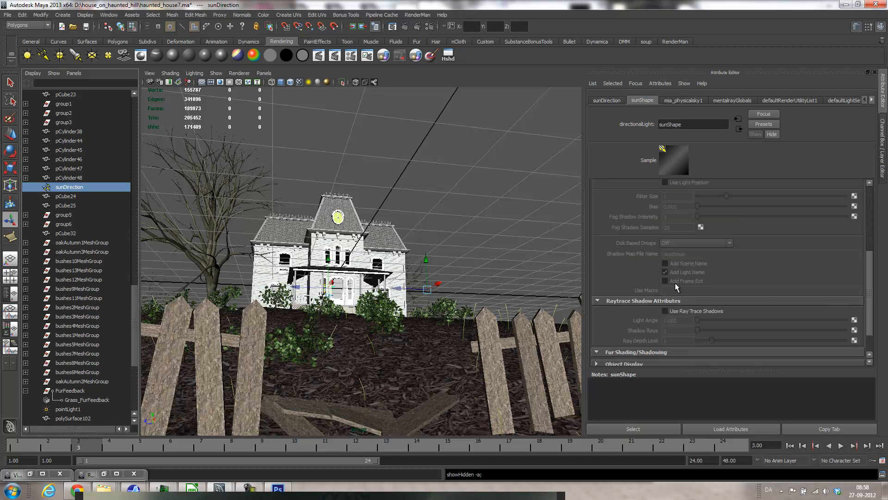
{"action": "left_click", "coordinate": [666, 311]}
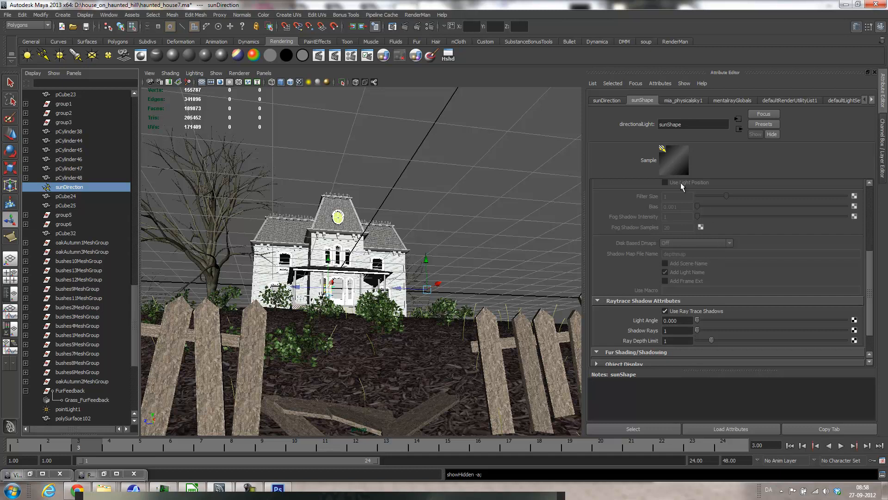
- Add Fur Shadowing Attributes to the selected sunDirection light and show its Fur Shading/Shadowing settings
{"action": "scroll", "coordinate": [673, 187], "scroll_direction": "up", "scroll_amount": 5}
{"action": "scroll", "coordinate": [689, 275], "scroll_direction": "down", "scroll_amount": 6}
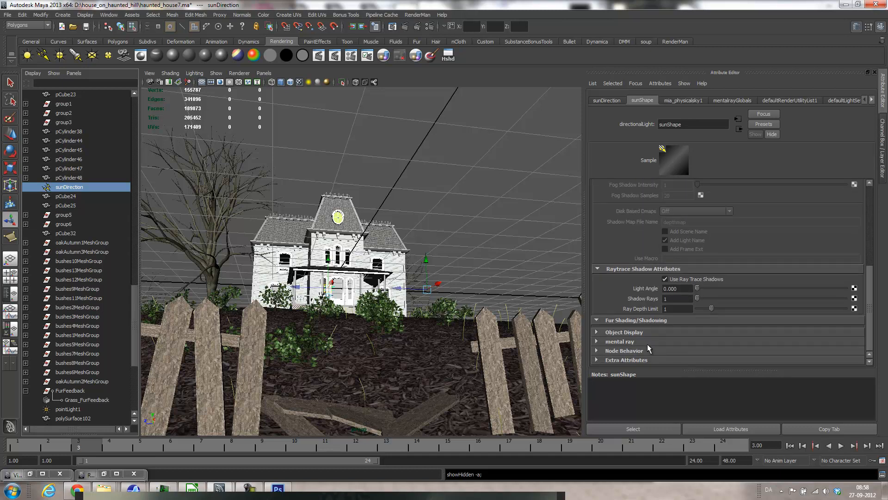
{"action": "left_click", "coordinate": [641, 320]}
{"action": "left_click", "coordinate": [631, 323]}
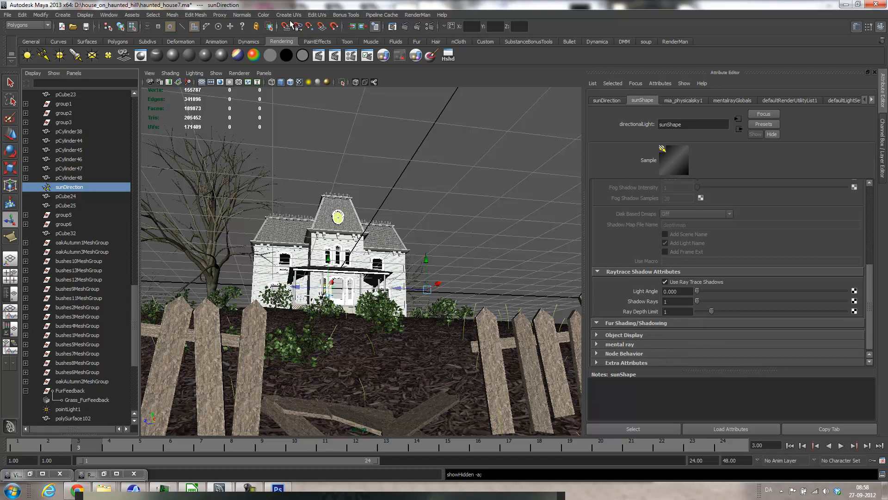
{"action": "left_click", "coordinate": [28, 25]}
{"action": "left_click", "coordinate": [18, 57]}
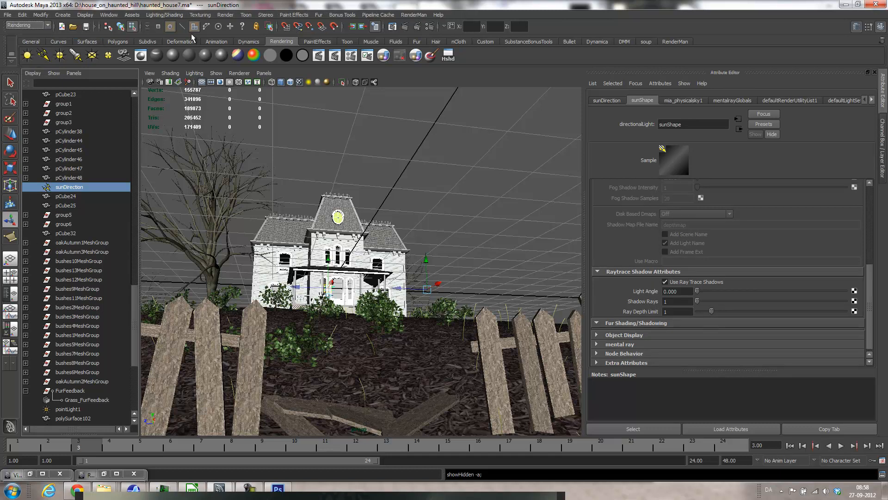
{"action": "left_click", "coordinate": [318, 14]}
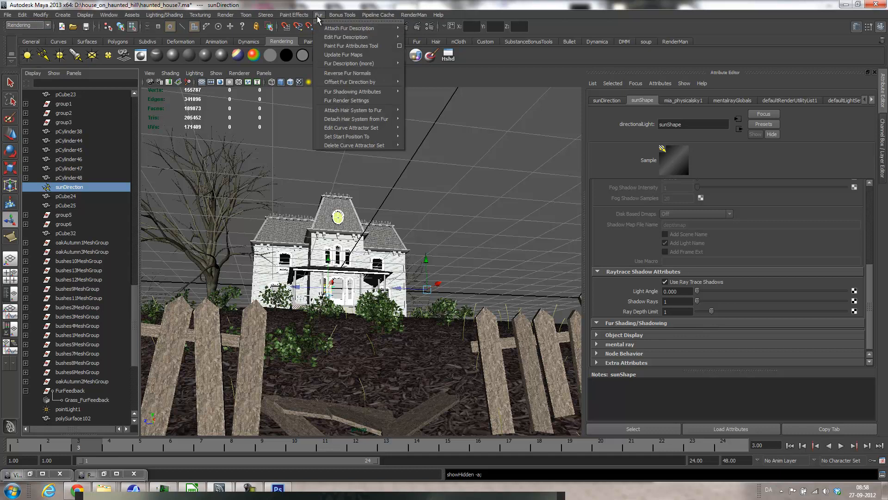
{"action": "mouse_move", "coordinate": [353, 93]}
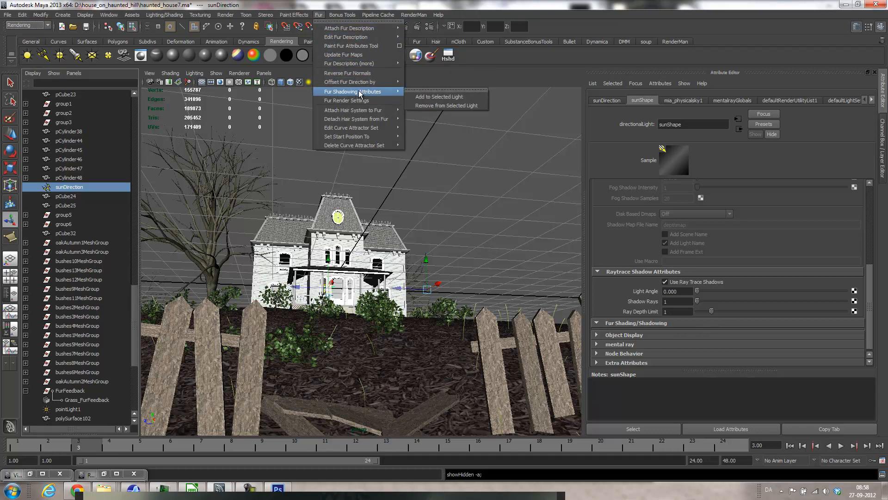
{"action": "left_click", "coordinate": [418, 98]}
{"action": "scroll", "coordinate": [748, 348], "scroll_direction": "down", "scroll_amount": 3}
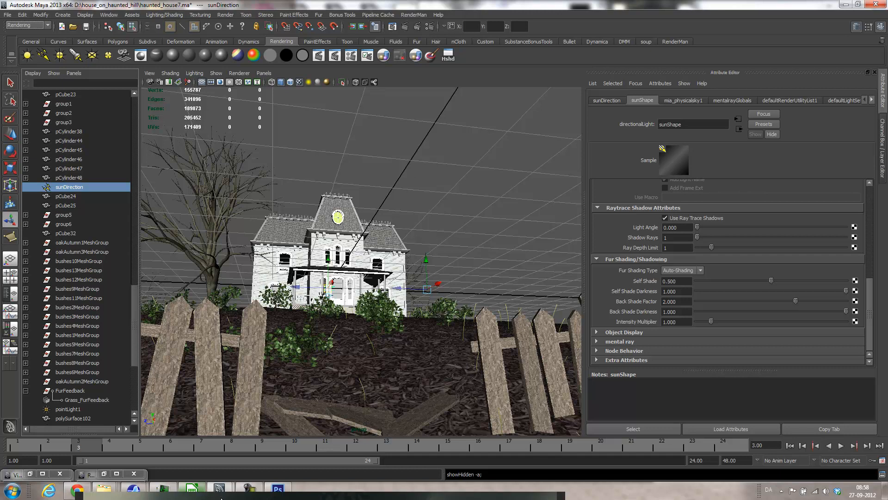
- Save the scene as haunted_house8.ma in the D:\house_on_haunted_hill folder
{"action": "left_click_drag", "start_coordinate": [85, 443], "coordinate": [108, 445]}
{"action": "left_click", "coordinate": [5, 16]}
{"action": "left_click", "coordinate": [30, 54]}
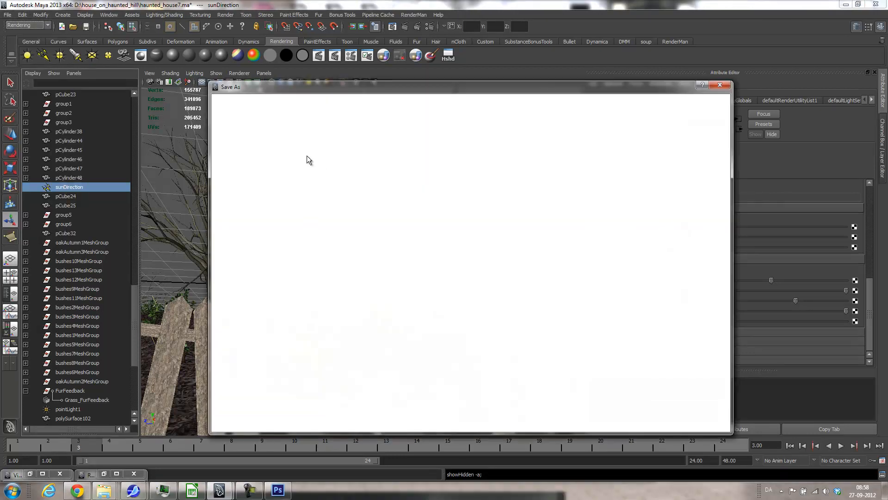
{"action": "left_click", "coordinate": [237, 125]}
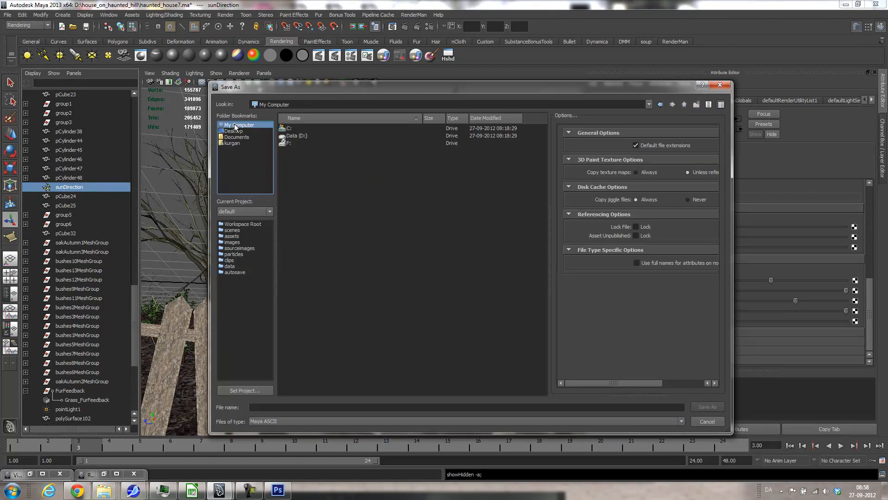
{"action": "double_click", "coordinate": [295, 135]}
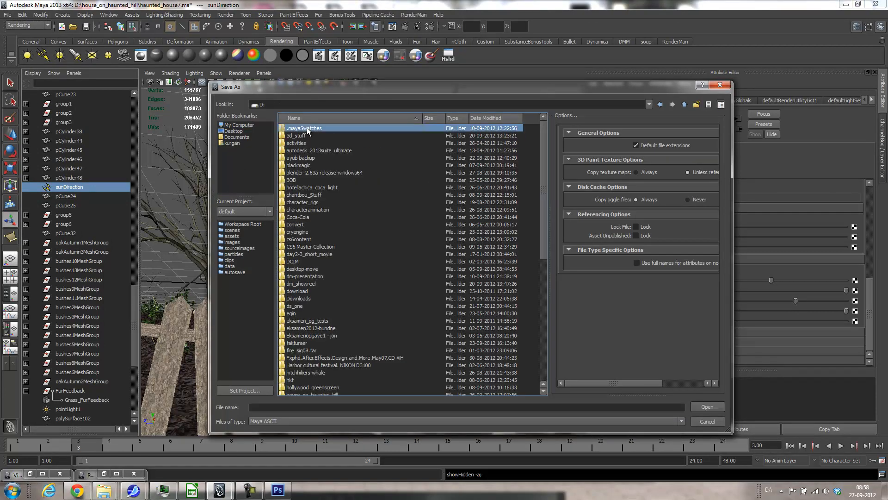
{"action": "left_click", "coordinate": [236, 126]}
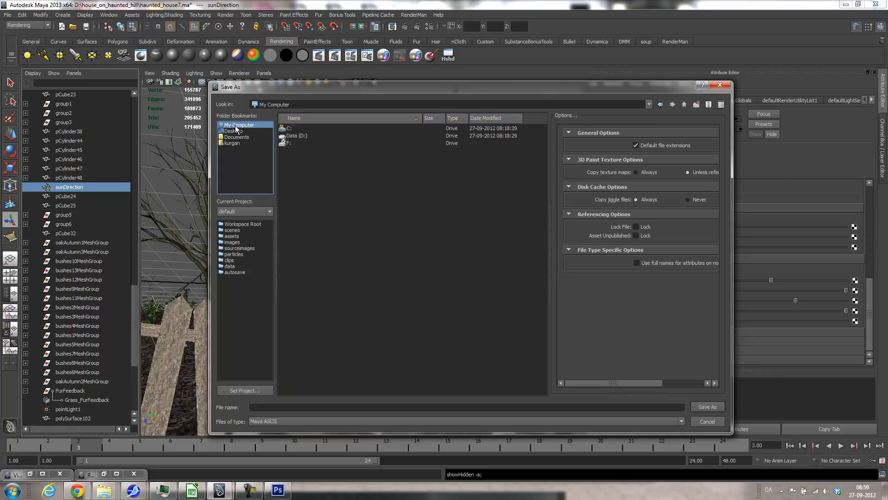
{"action": "left_click", "coordinate": [286, 135]}
{"action": "double_click", "coordinate": [287, 135]}
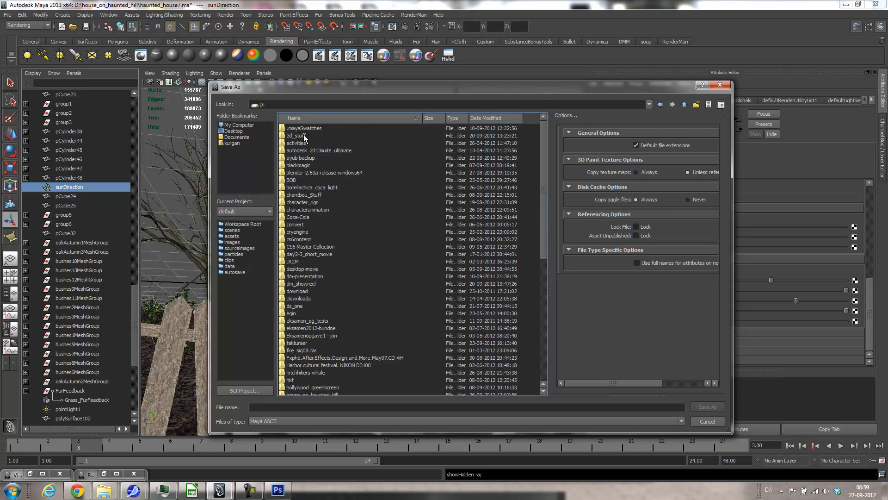
{"action": "double_click", "coordinate": [301, 393]}
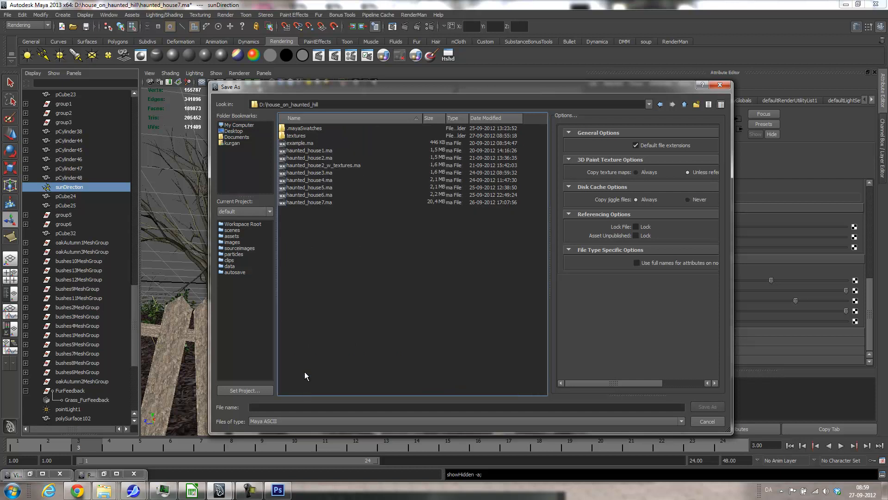
{"action": "left_click", "coordinate": [314, 202]}
{"action": "left_click", "coordinate": [288, 408]}
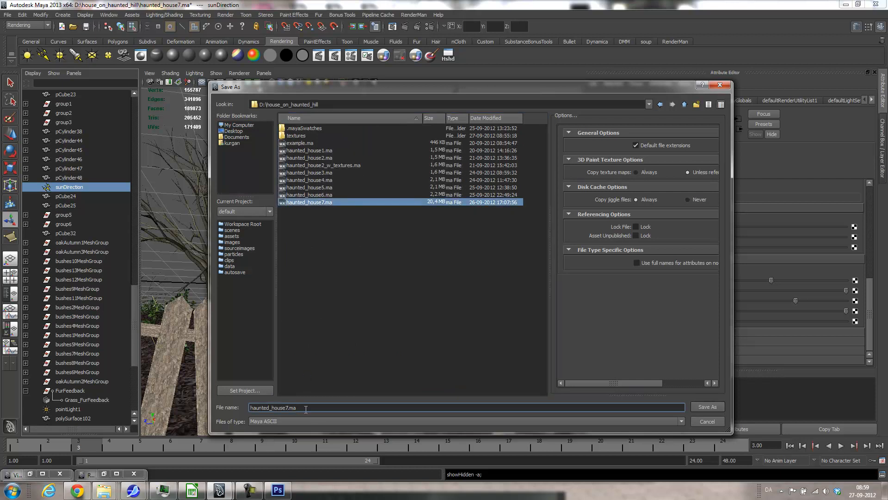
{"action": "key", "text": "BackSpace"}
{"action": "type", "text": "8"}
{"action": "key", "text": "Return"}
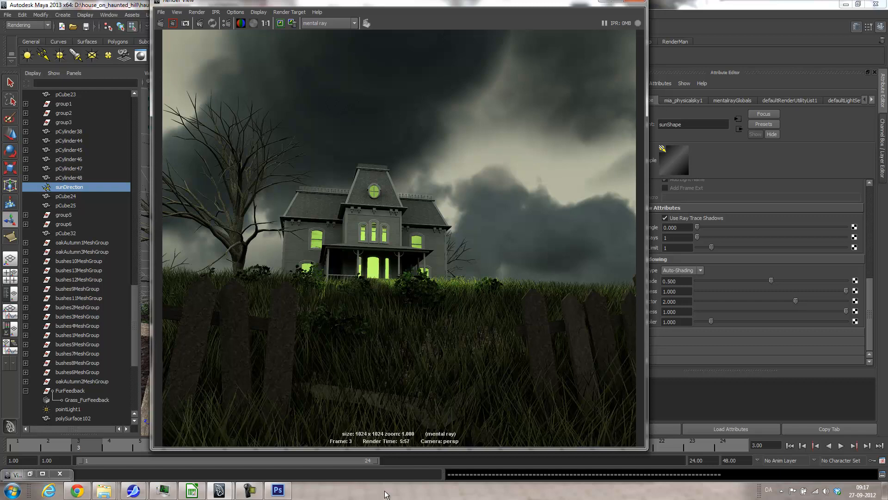
{"action": "left_click", "coordinate": [249, 490]}
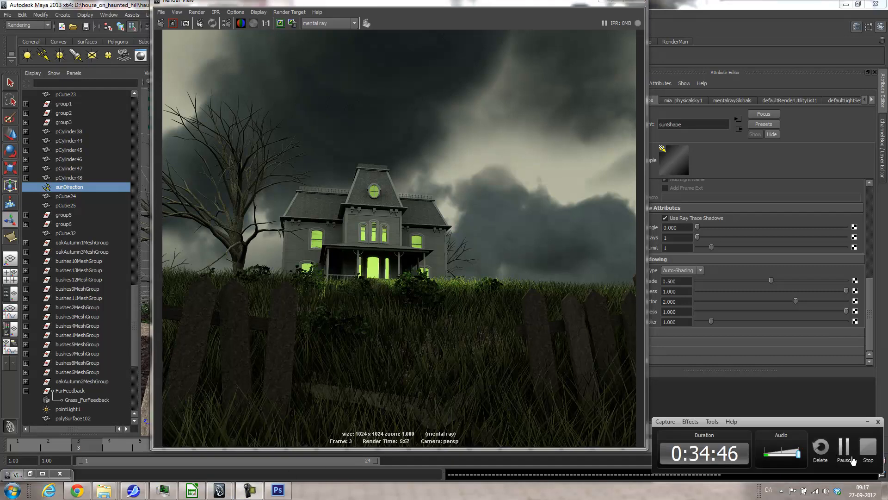
{"action": "left_click", "coordinate": [841, 455]}
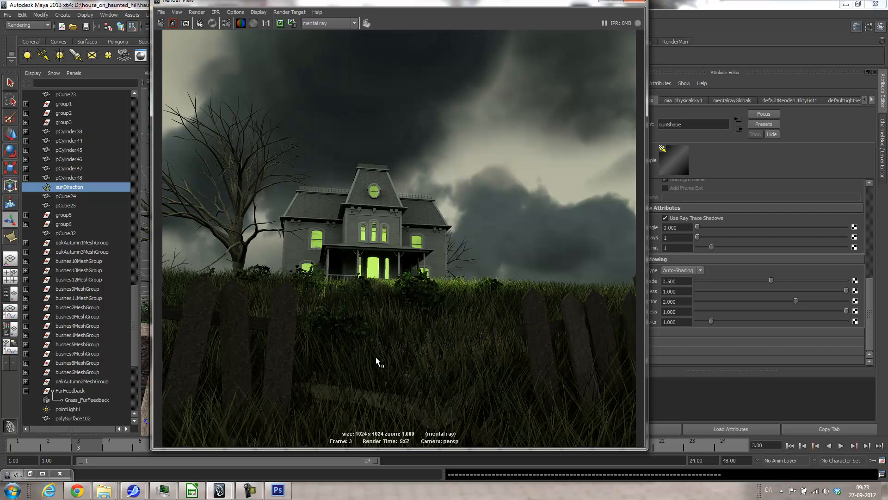
- Move the finished render out of the way, select Grass_FurFeedback and open its Grass fur description attributes
{"action": "left_click_drag", "start_coordinate": [404, 4], "coordinate": [361, 415]}
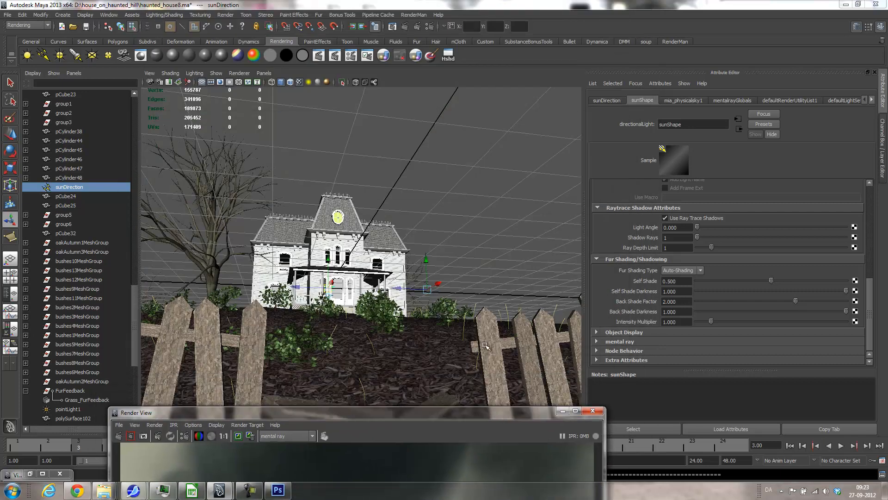
{"action": "left_click", "coordinate": [508, 308]}
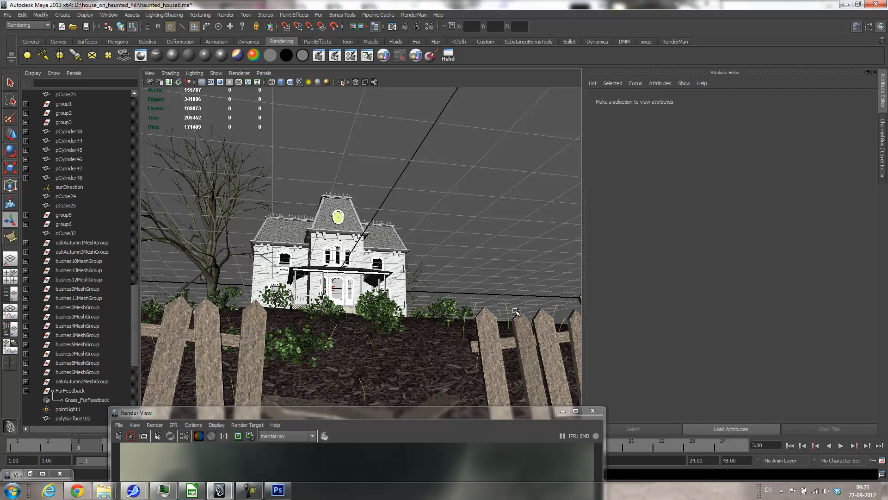
{"action": "left_click_drag", "start_coordinate": [454, 412], "coordinate": [452, 452]}
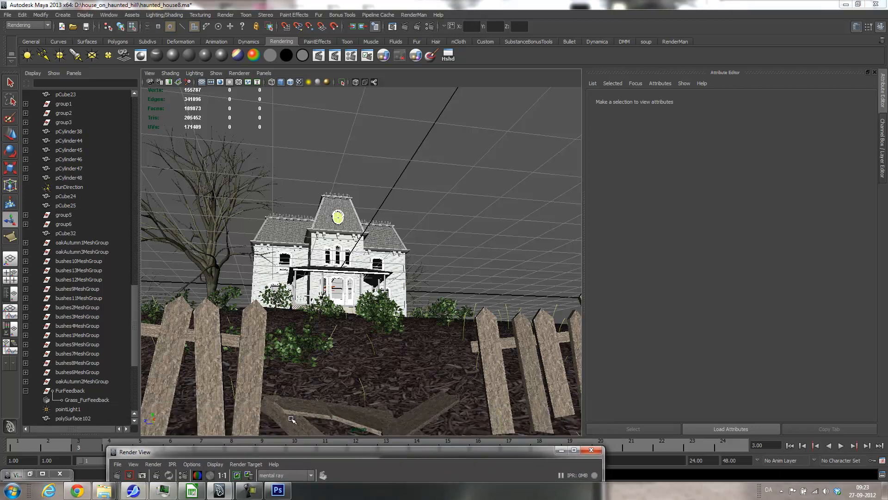
{"action": "left_click", "coordinate": [88, 391]}
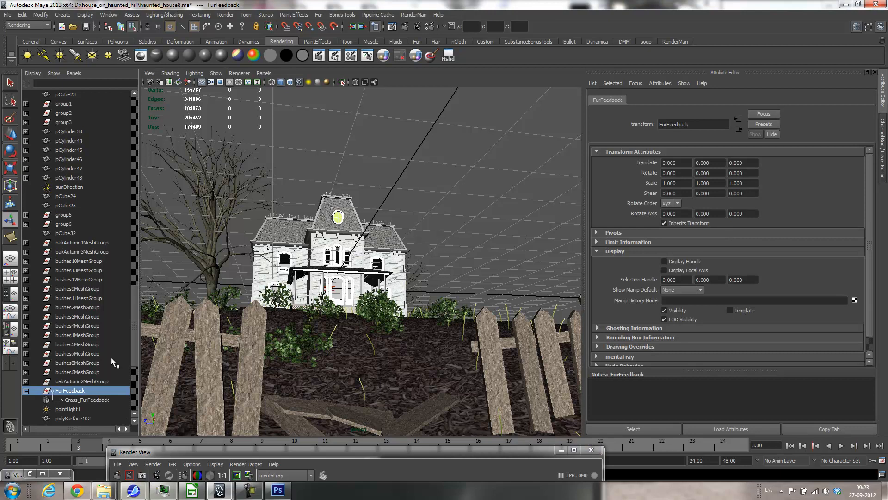
{"action": "left_click", "coordinate": [87, 400]}
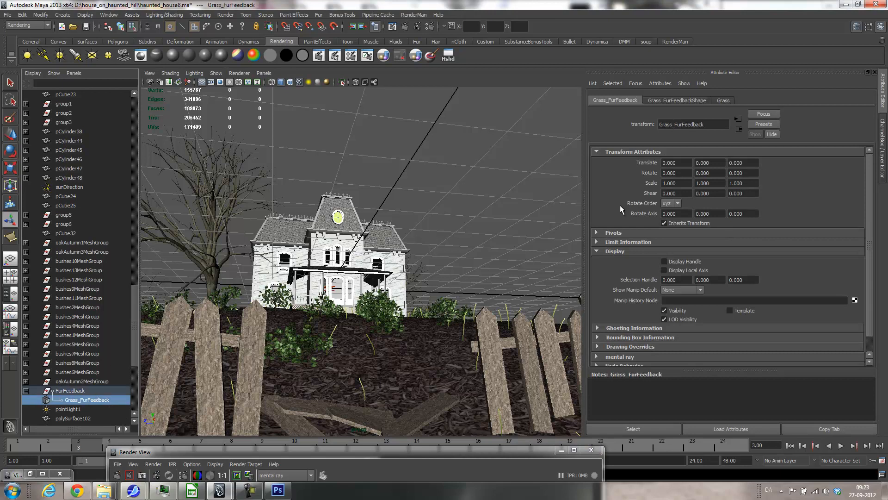
{"action": "left_click", "coordinate": [724, 101]}
{"action": "left_click_drag", "start_coordinate": [668, 172], "coordinate": [677, 171]}
- Set the Length of the Grass fur description to 1
{"action": "scroll", "coordinate": [766, 220], "scroll_direction": "down", "scroll_amount": 6}
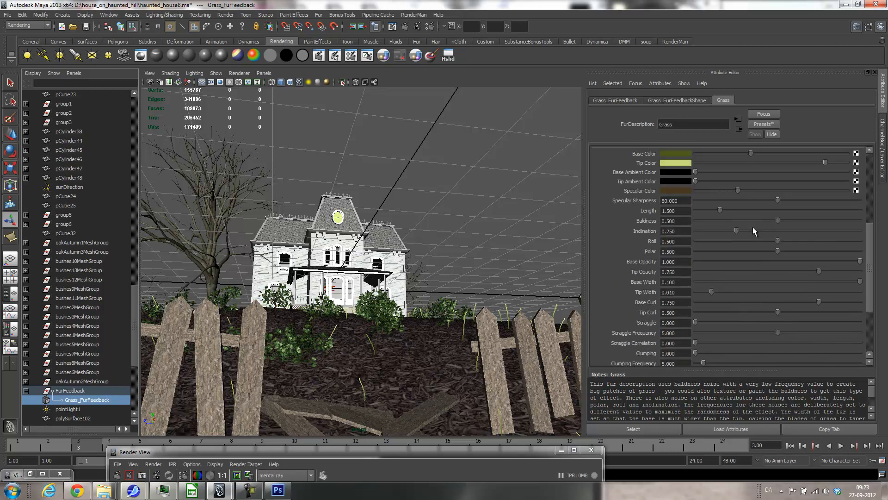
{"action": "double_click", "coordinate": [682, 211]}
{"action": "type", "text": "1"}
{"action": "key", "text": "Return"}
- Set the Grass fur description's Global Scale to 0.2 and its Length to 0.7
{"action": "scroll", "coordinate": [717, 203], "scroll_direction": "up", "scroll_amount": 6}
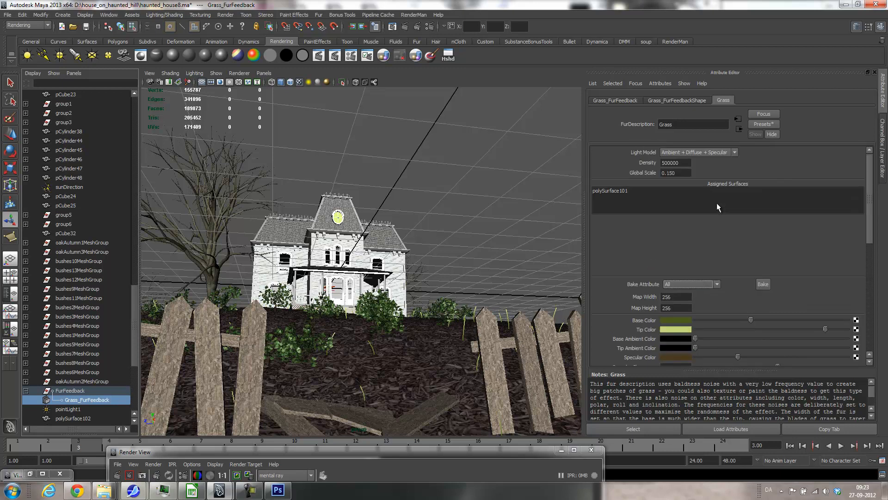
{"action": "double_click", "coordinate": [668, 173]}
{"action": "type", "text": "200"}
{"action": "key", "text": "Return"}
{"action": "scroll", "coordinate": [711, 163], "scroll_direction": "down", "scroll_amount": 5}
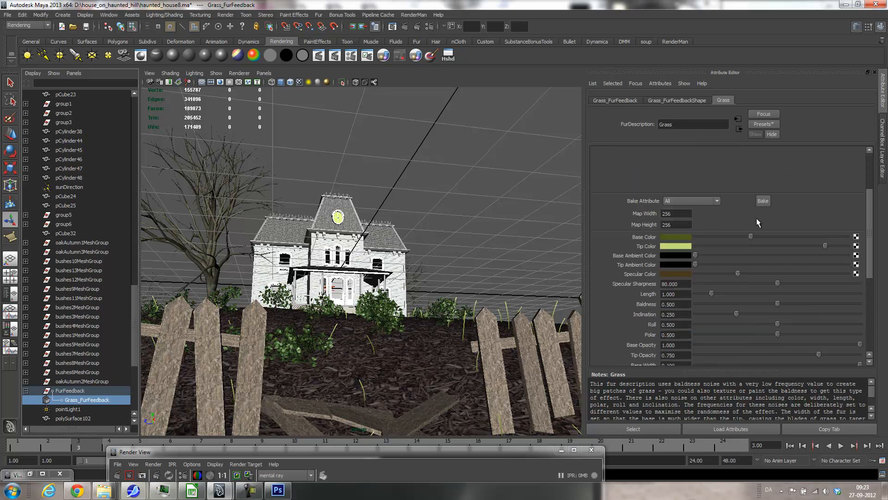
{"action": "double_click", "coordinate": [676, 239]}
{"action": "type", "text": "0.7"}
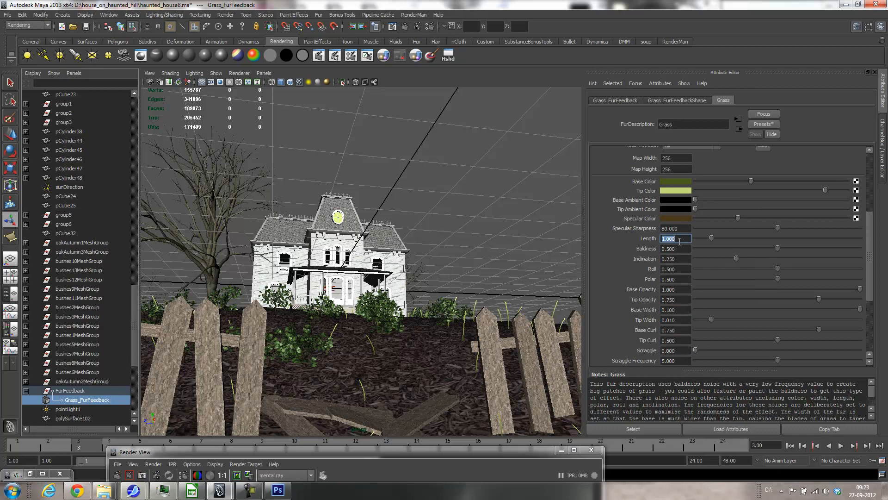
{"action": "key", "text": "Return"}
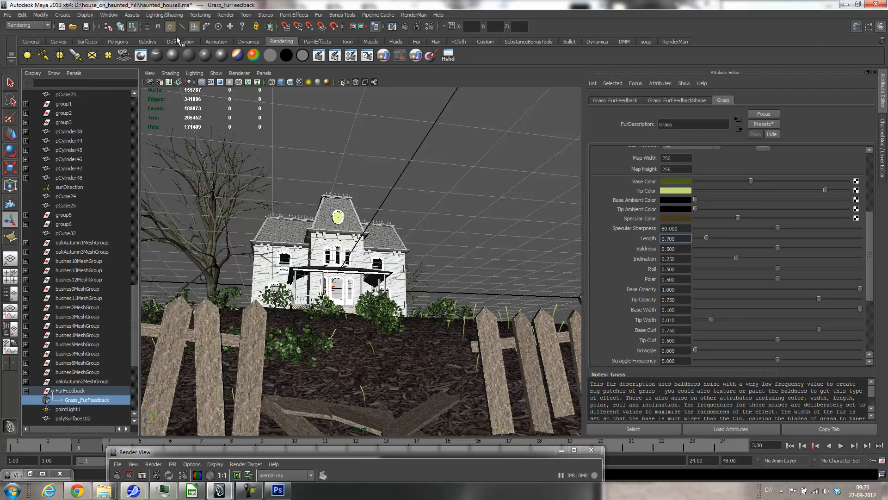
- Select the wood-chip ground mesh and make it paintable for Paint Effects
{"action": "right_click_drag", "start_coordinate": [417, 364], "coordinate": [422, 354]}
{"action": "left_click", "coordinate": [424, 354]}
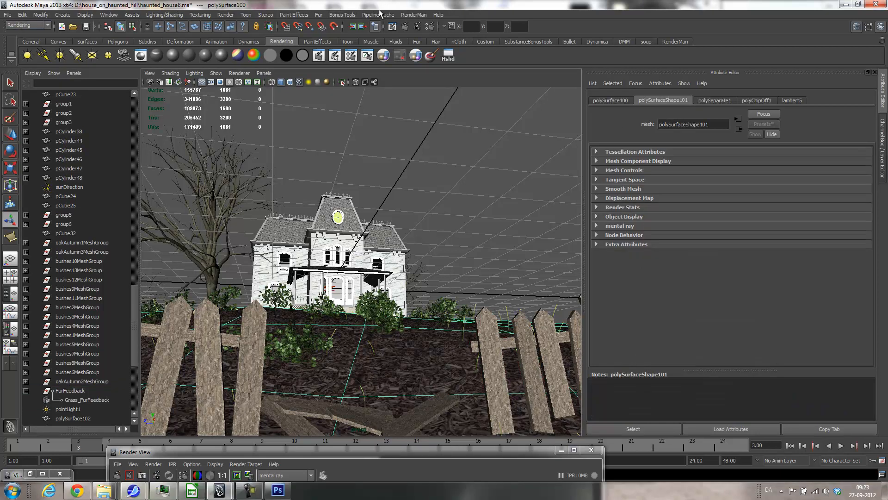
{"action": "left_click", "coordinate": [294, 15]}
{"action": "left_click", "coordinate": [299, 38]}
- Choose the groundCover.mel brush from the plantsMesh brushes in the Visor and clear the view of the ground for painting
{"action": "left_click", "coordinate": [29, 474]}
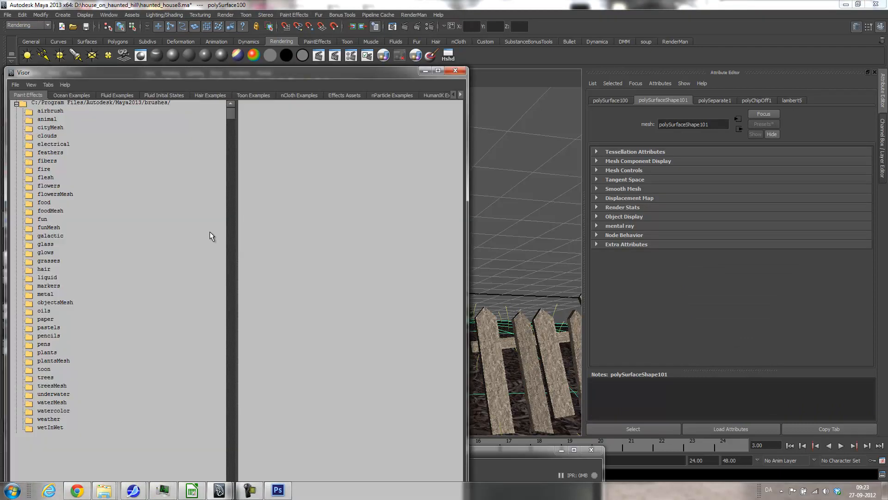
{"action": "left_click", "coordinate": [59, 361]}
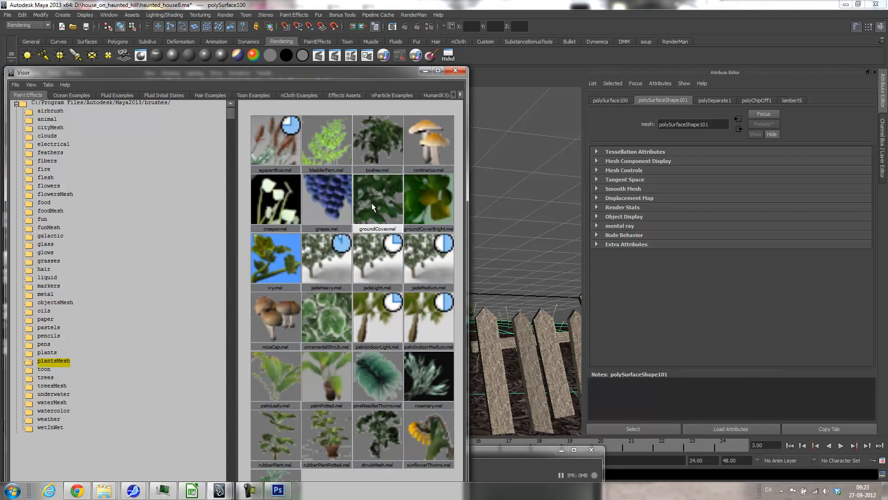
{"action": "left_click", "coordinate": [384, 202]}
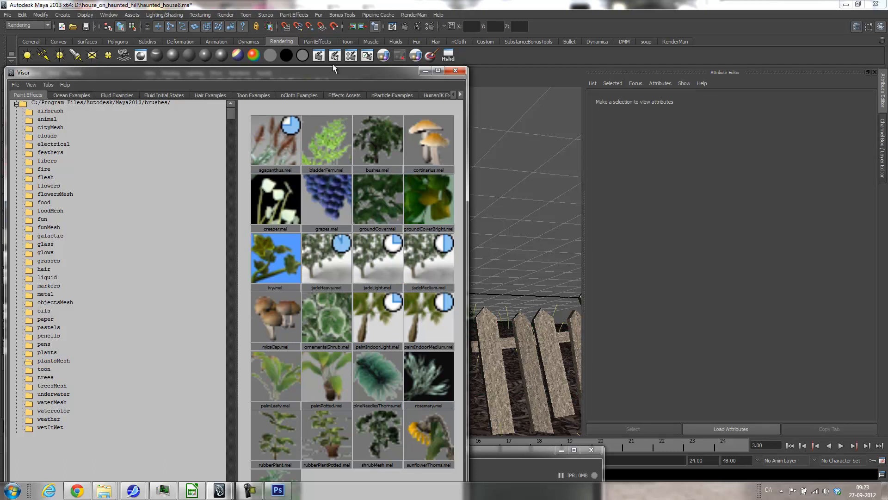
{"action": "left_click_drag", "start_coordinate": [333, 74], "coordinate": [0, 143]}
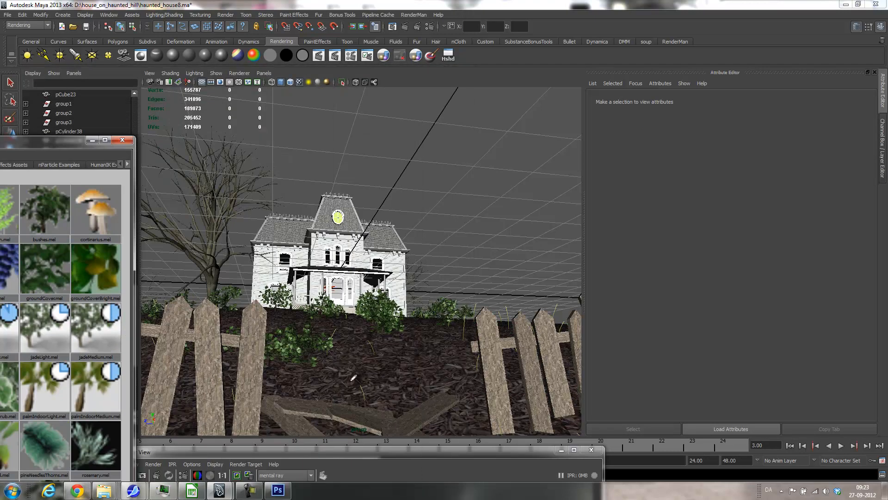
- Paint two groundCover strokes across the ground behind the fence, setting Global Scale to about 0.726 for the first and 0.591 for the second
{"action": "mouse_move", "coordinate": [317, 384]}
{"action": "left_mouse_down"}
{"action": "mouse_move", "coordinate": [352, 366]}
{"action": "mouse_move", "coordinate": [458, 338]}
{"action": "mouse_move", "coordinate": [476, 343]}
{"action": "mouse_move", "coordinate": [532, 320]}
{"action": "mouse_move", "coordinate": [575, 360]}
{"action": "left_mouse_up"}
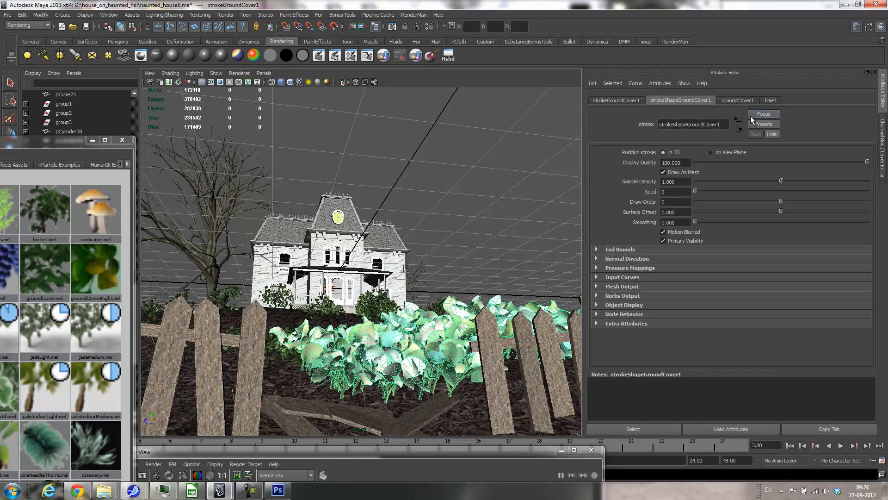
{"action": "left_click", "coordinate": [738, 101]}
{"action": "left_click_drag", "start_coordinate": [735, 162], "coordinate": [708, 163]}
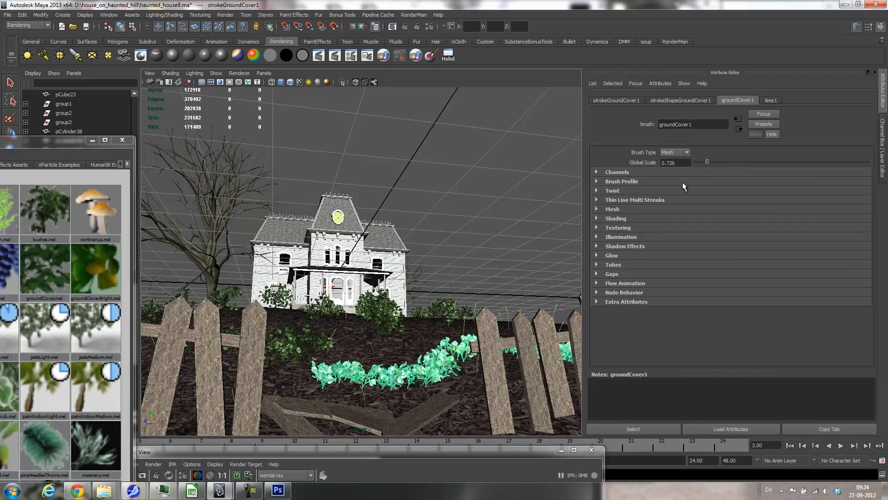
{"action": "mouse_move", "coordinate": [374, 348]}
{"action": "left_mouse_down"}
{"action": "mouse_move", "coordinate": [217, 353]}
{"action": "mouse_move", "coordinate": [173, 390]}
{"action": "left_mouse_up"}
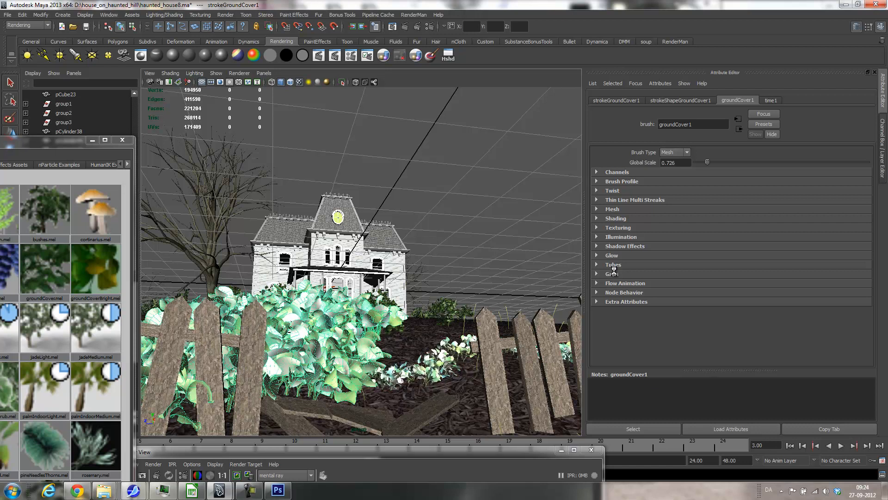
{"action": "left_click_drag", "start_coordinate": [736, 162], "coordinate": [706, 162]}
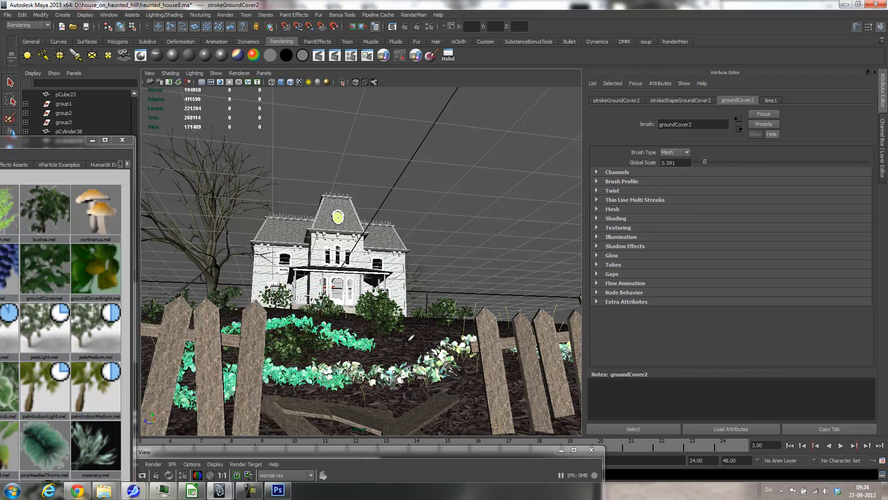
- Paint a third, short groundCover stroke behind the fence and set its Global Scale to about 1.022
{"action": "left_click_drag", "start_coordinate": [415, 348], "coordinate": [439, 322]}
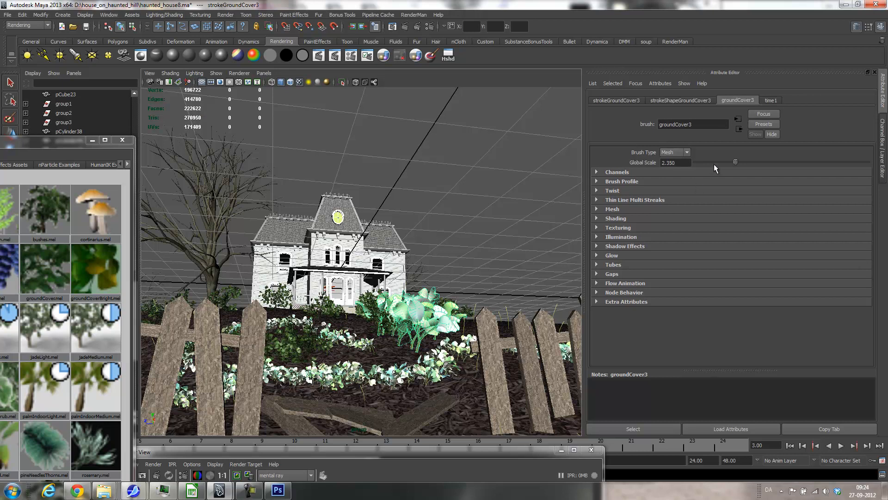
{"action": "left_click_drag", "start_coordinate": [735, 162], "coordinate": [713, 162]}
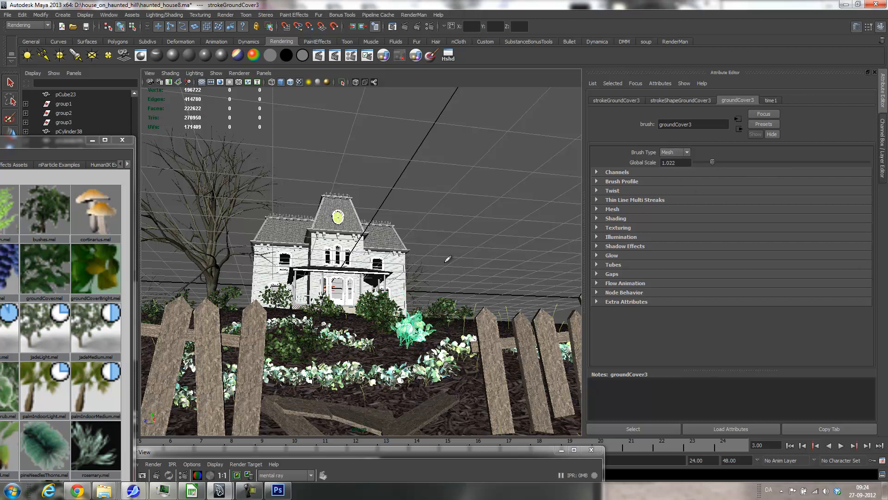
{"action": "key", "text": "q"}
- Select the three groundCover strokes and convert them from Paint Effects to polygons
{"action": "left_click_drag", "start_coordinate": [51, 144], "coordinate": [535, 127]}
{"action": "scroll", "coordinate": [94, 393], "scroll_direction": "down", "scroll_amount": 3}
{"action": "scroll", "coordinate": [95, 388], "scroll_direction": "down", "scroll_amount": 5}
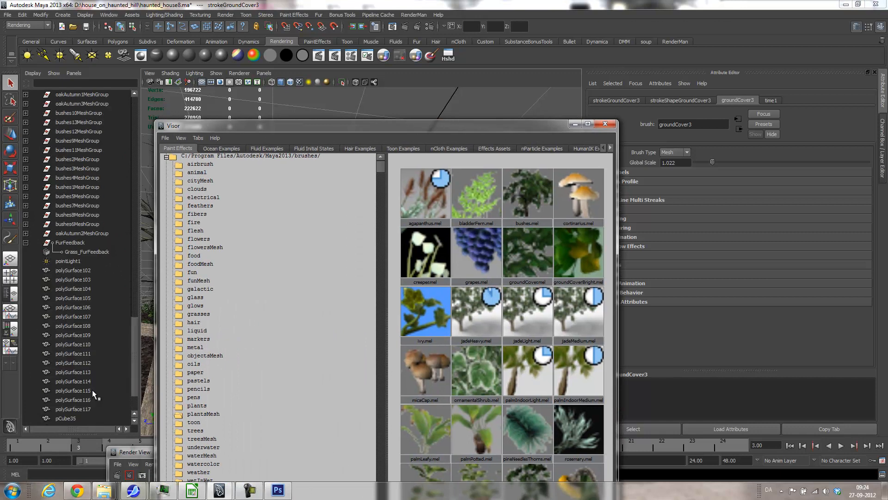
{"action": "left_click_drag", "start_coordinate": [83, 381], "coordinate": [80, 401]}
{"action": "left_click", "coordinate": [41, 14]}
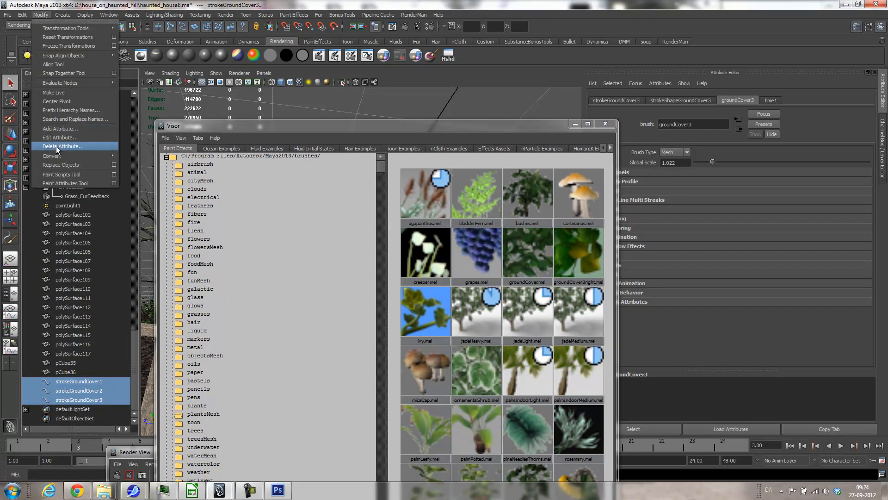
{"action": "mouse_move", "coordinate": [61, 159]}
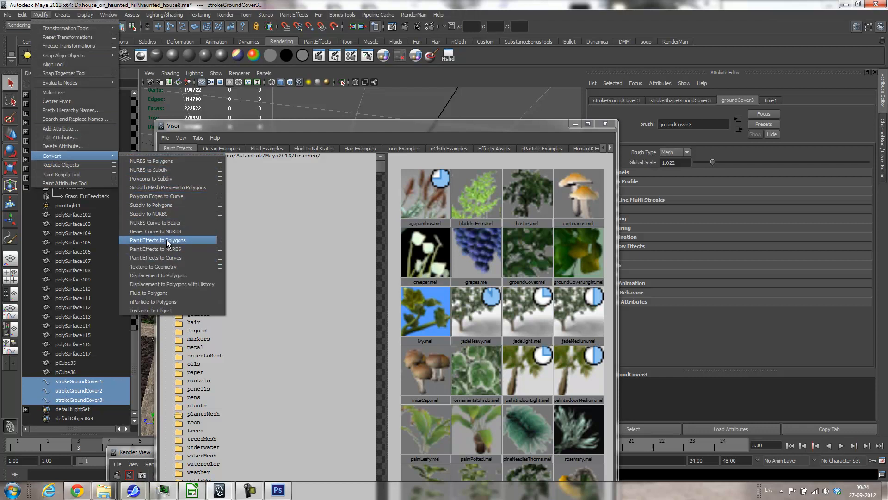
{"action": "left_click", "coordinate": [159, 240]}
{"action": "left_click_drag", "start_coordinate": [442, 129], "coordinate": [854, 182]}
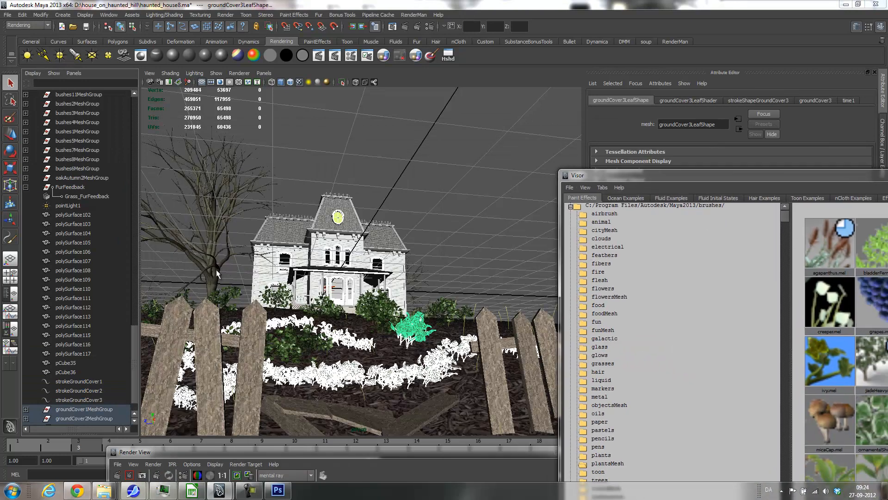
- Paint a shrubMesh.mel stroke across the ground behind the fence and set its Global Scale to about 0.269
{"action": "left_click_drag", "start_coordinate": [617, 176], "coordinate": [389, 14]}
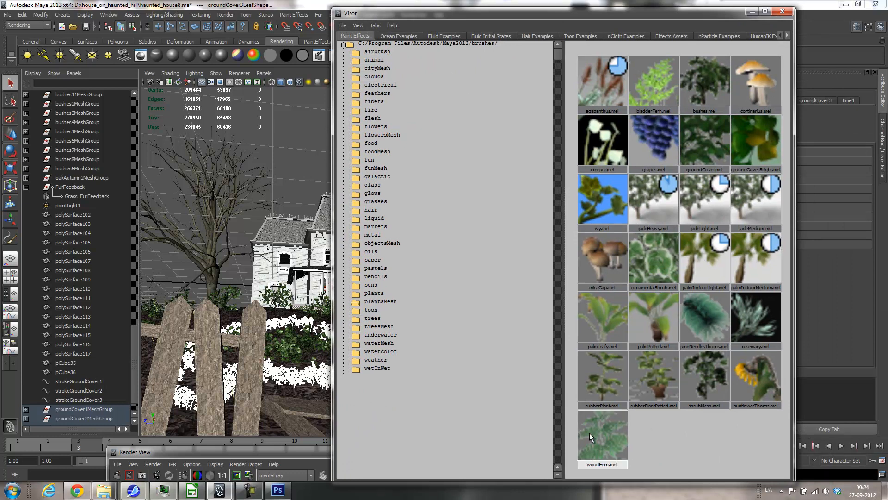
{"action": "left_click", "coordinate": [690, 374]}
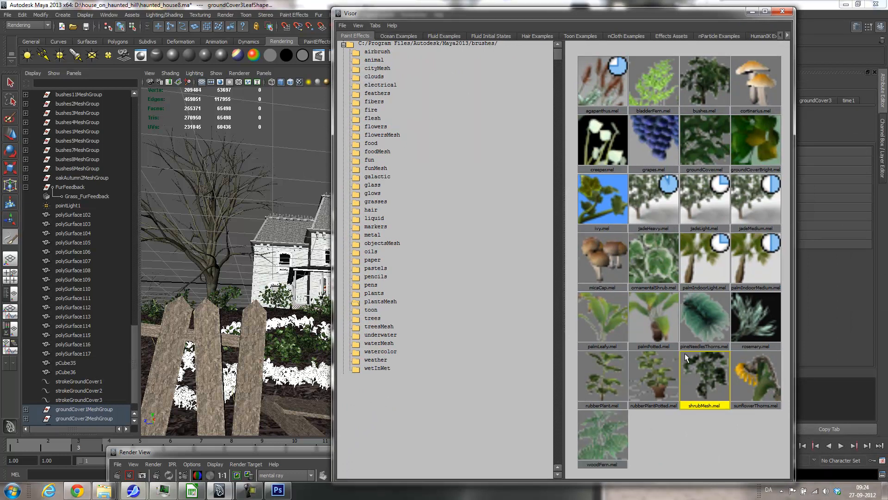
{"action": "left_click_drag", "start_coordinate": [421, 12], "coordinate": [672, 48]}
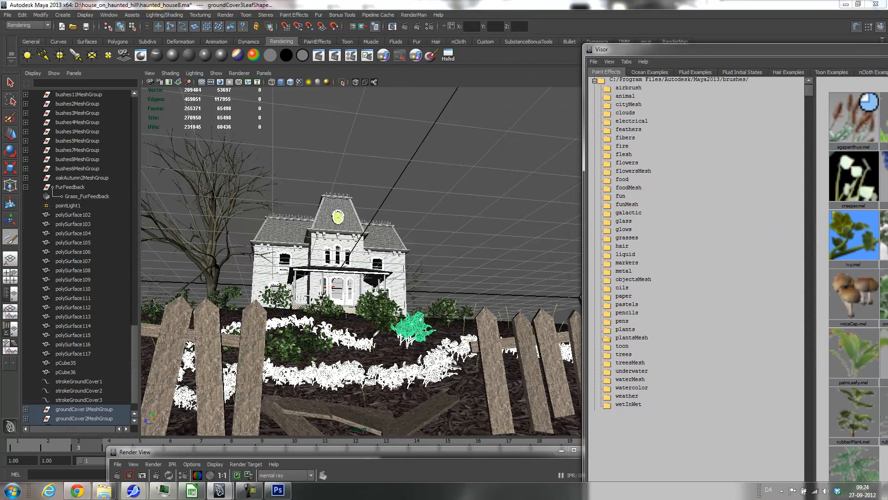
{"action": "mouse_move", "coordinate": [352, 317]}
{"action": "left_mouse_down"}
{"action": "mouse_move", "coordinate": [423, 346]}
{"action": "mouse_move", "coordinate": [488, 316]}
{"action": "left_mouse_up"}
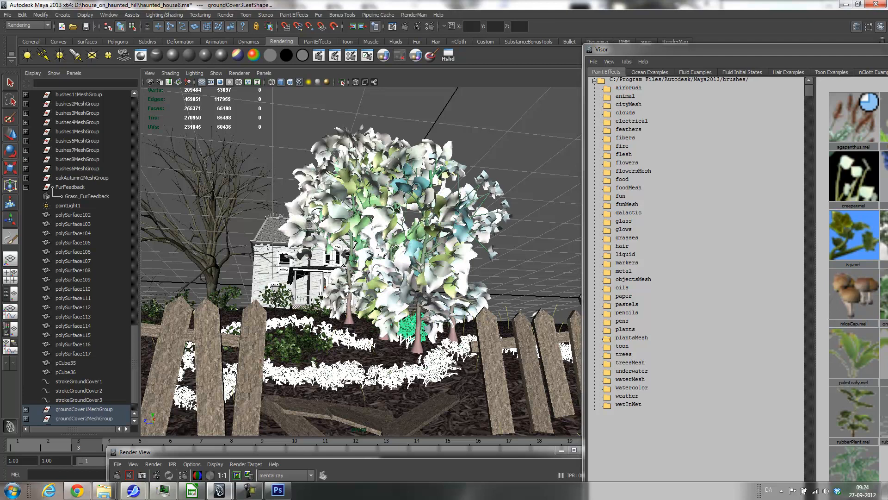
{"action": "left_click_drag", "start_coordinate": [546, 322], "coordinate": [512, 403]}
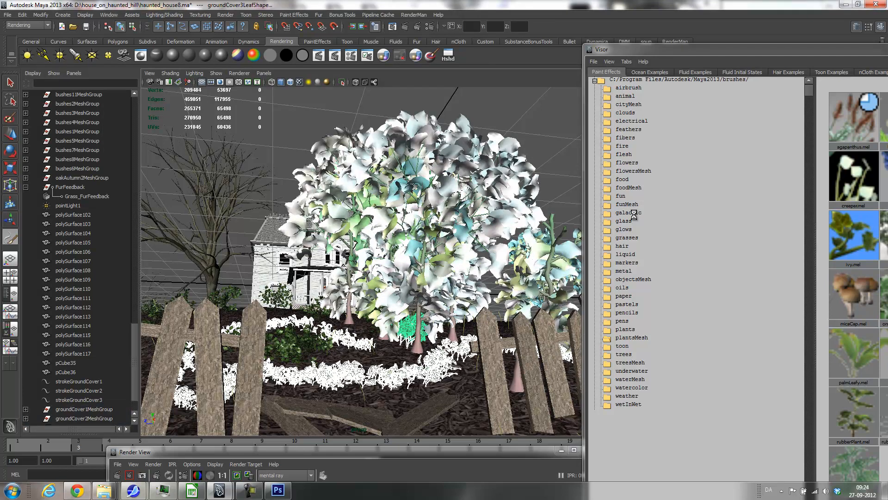
{"action": "left_click_drag", "start_coordinate": [672, 52], "coordinate": [188, 219]}
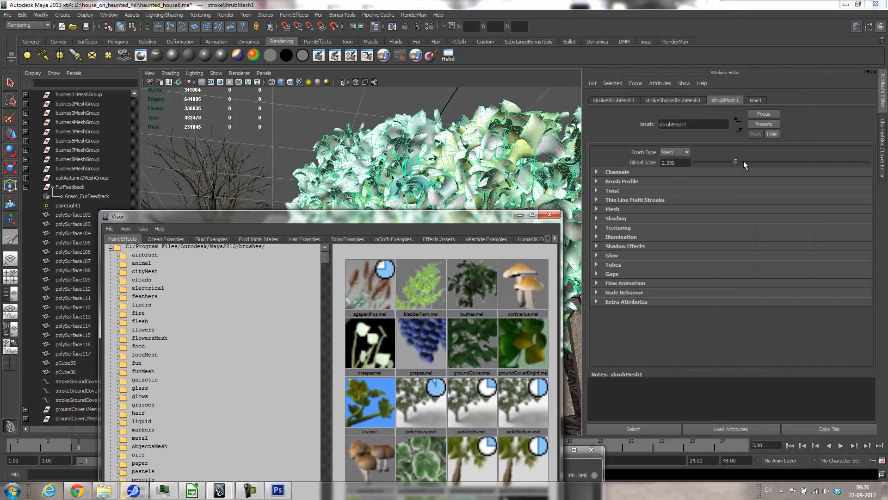
{"action": "left_click_drag", "start_coordinate": [734, 162], "coordinate": [701, 166]}
{"action": "left_click_drag", "start_coordinate": [481, 226], "coordinate": [193, 431]}
{"action": "left_click_drag", "start_coordinate": [700, 163], "coordinate": [698, 161]}
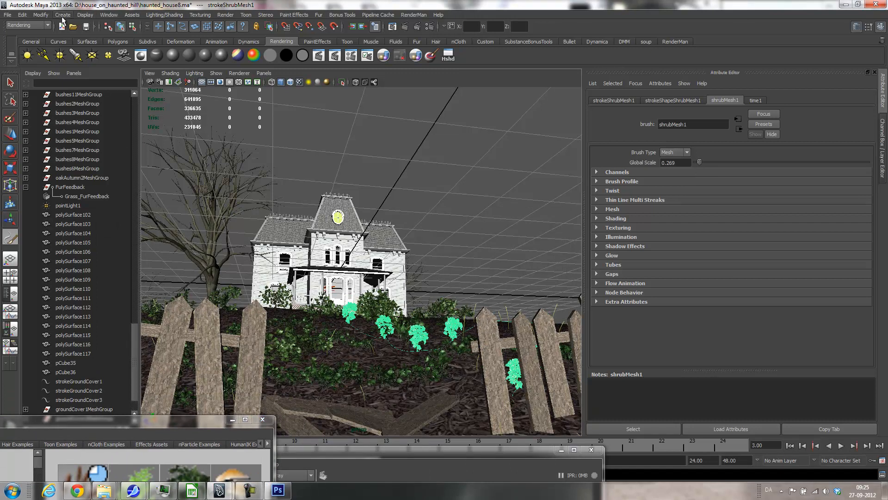
- Convert the shrubMesh stroke from Paint Effects to polygons
{"action": "left_click", "coordinate": [41, 14]}
{"action": "mouse_move", "coordinate": [67, 156]}
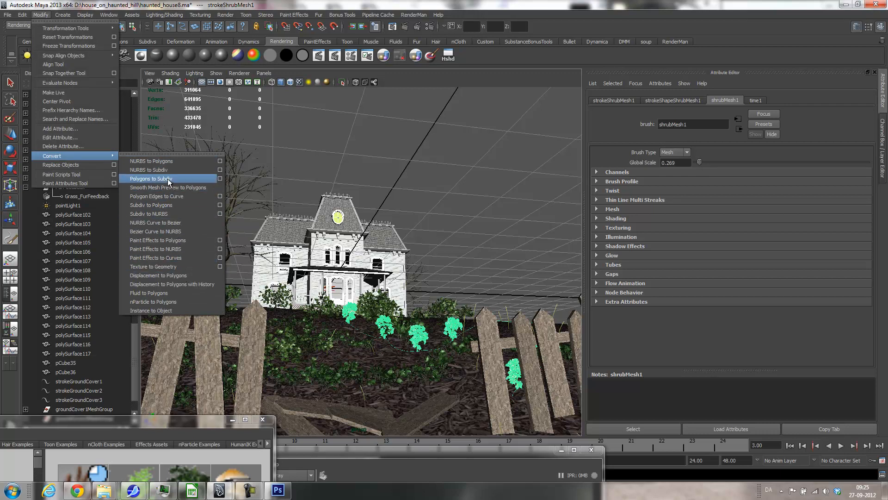
{"action": "left_click", "coordinate": [159, 241]}
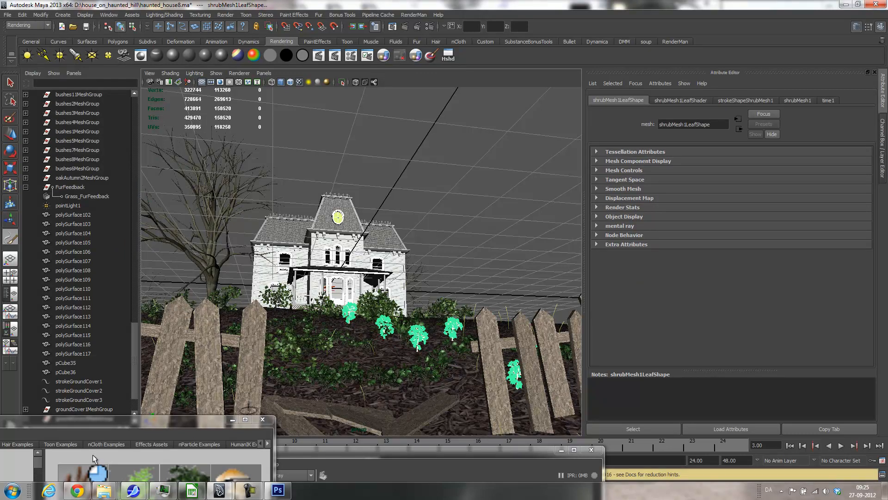
- Paint an ivy.mel stroke diagonally across the ground behind the fence and set its Global Scale to 0.05
{"action": "mouse_move", "coordinate": [94, 421]}
{"action": "left_mouse_down"}
{"action": "mouse_move", "coordinate": [232, 155]}
{"action": "mouse_move", "coordinate": [229, 142]}
{"action": "left_mouse_up"}
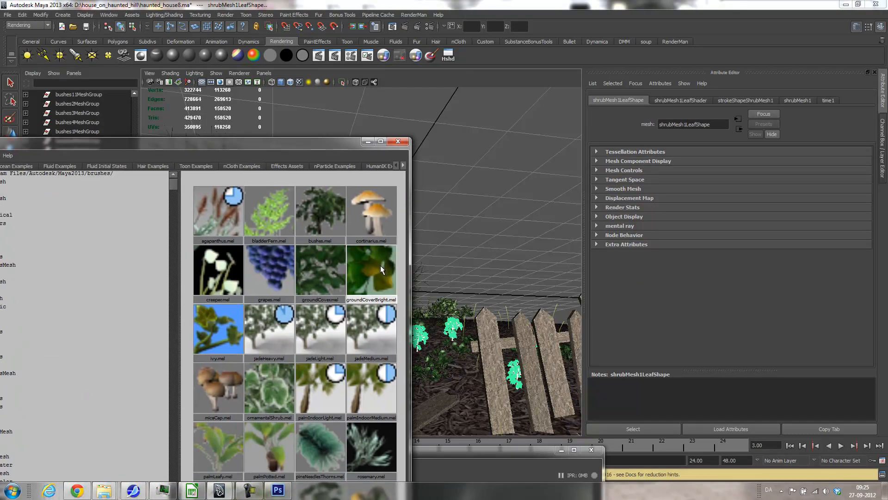
{"action": "left_click_drag", "start_coordinate": [240, 143], "coordinate": [99, 382]}
{"action": "mouse_move", "coordinate": [231, 319]}
{"action": "left_mouse_down"}
{"action": "mouse_move", "coordinate": [308, 330]}
{"action": "mouse_move", "coordinate": [522, 414]}
{"action": "left_mouse_up"}
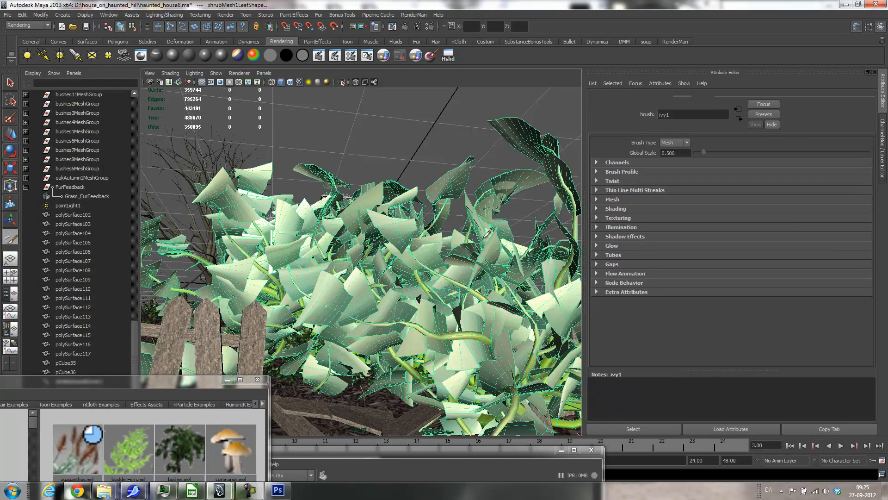
{"action": "left_click", "coordinate": [684, 163]}
{"action": "type", "text": ".0"}
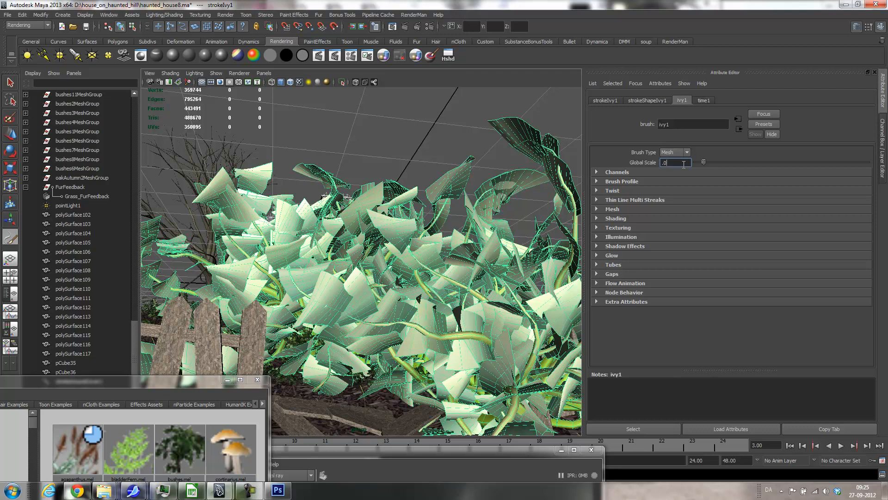
{"action": "type", "text": "5"}
{"action": "key", "text": "Return"}
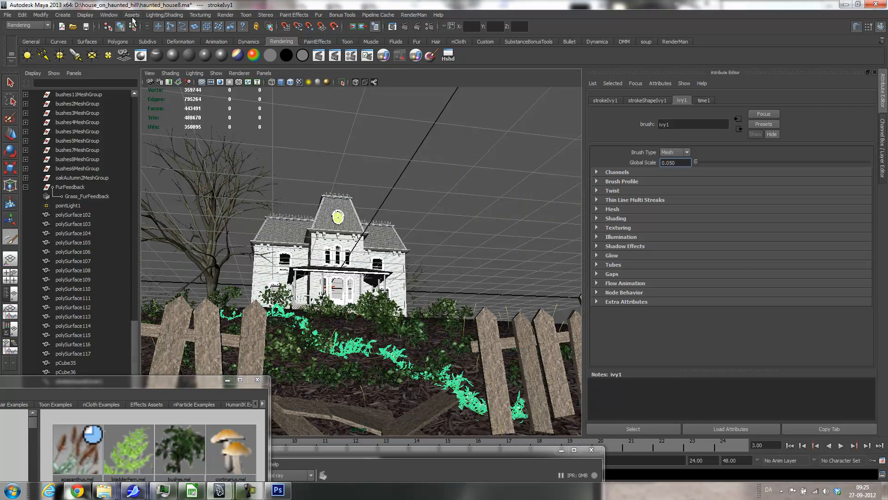
- Convert the ground ivy stroke from Paint Effects to polygons and leave the painting tool
{"action": "left_click", "coordinate": [42, 14]}
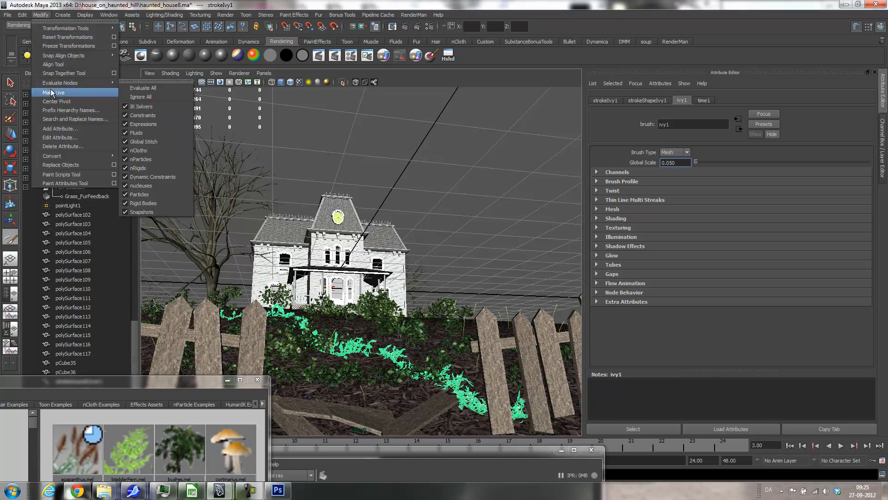
{"action": "mouse_move", "coordinate": [54, 155]}
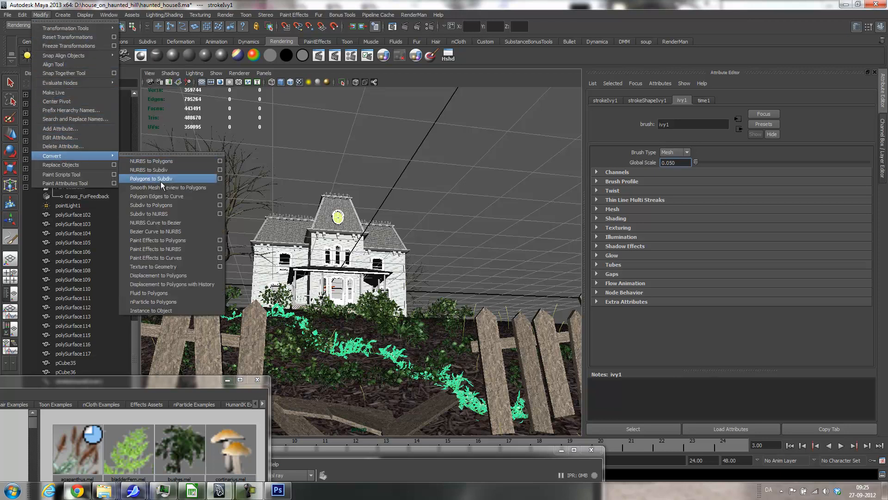
{"action": "left_click", "coordinate": [168, 241]}
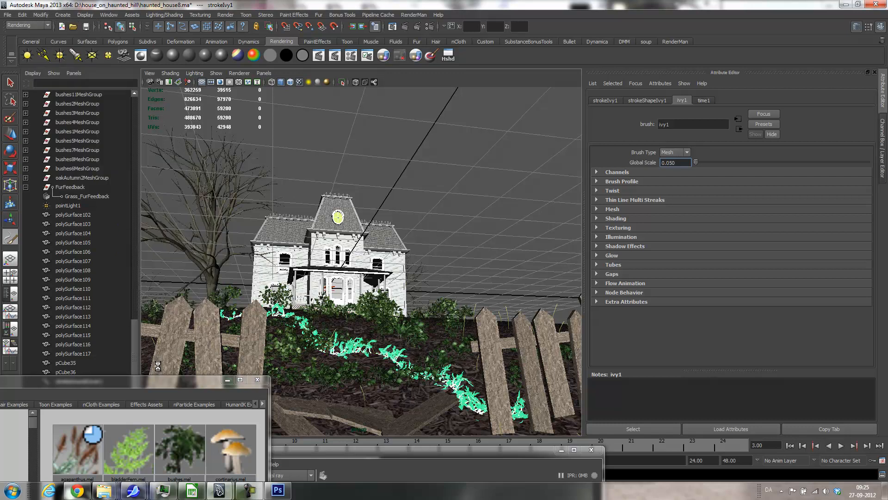
{"action": "key", "text": "q"}
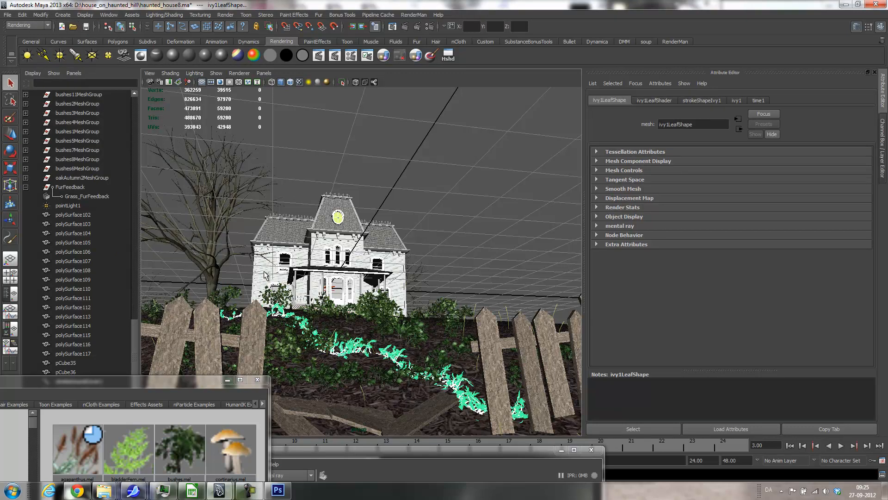
- Select the house's wall mesh and make it paintable for Paint Effects
{"action": "left_click", "coordinate": [266, 274]}
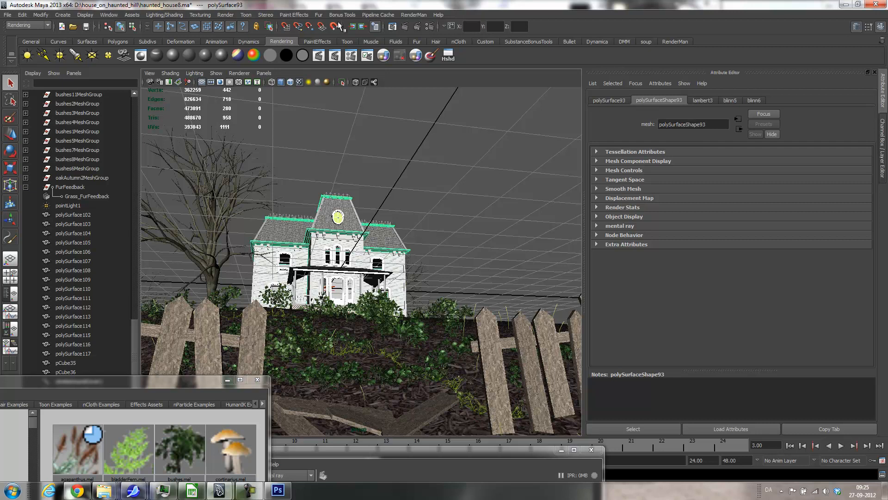
{"action": "left_click", "coordinate": [296, 16]}
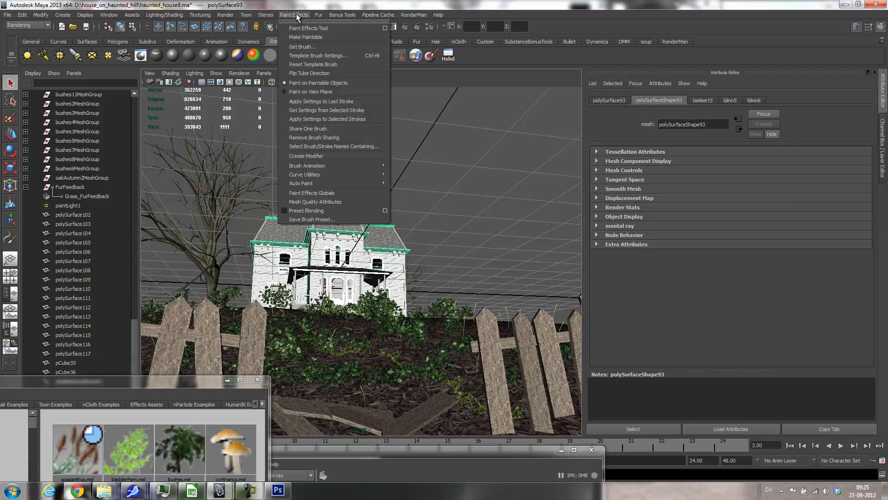
{"action": "left_click", "coordinate": [387, 220]}
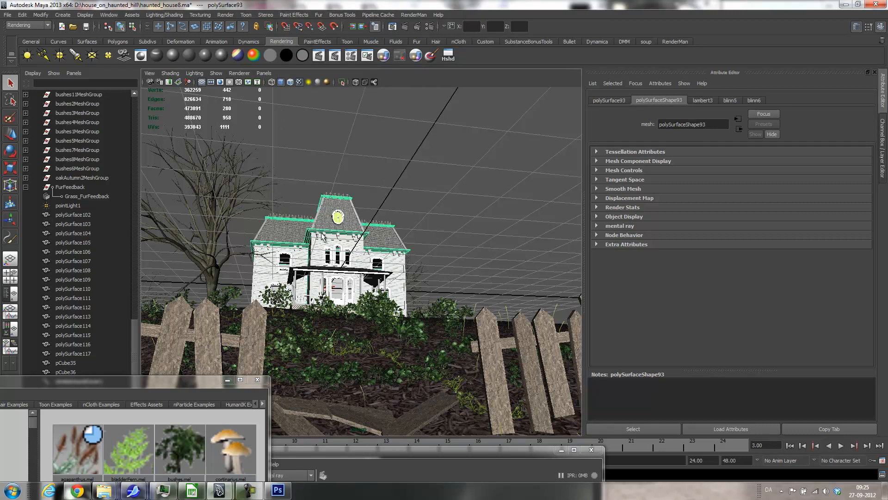
- Pick the ivy.mel brush for painting on the house wall beside the porch
{"action": "right_click_drag", "start_coordinate": [323, 236], "coordinate": [320, 254], "text": "alt"}
{"action": "left_click_drag", "start_coordinate": [322, 234], "coordinate": [289, 276], "text": "alt"}
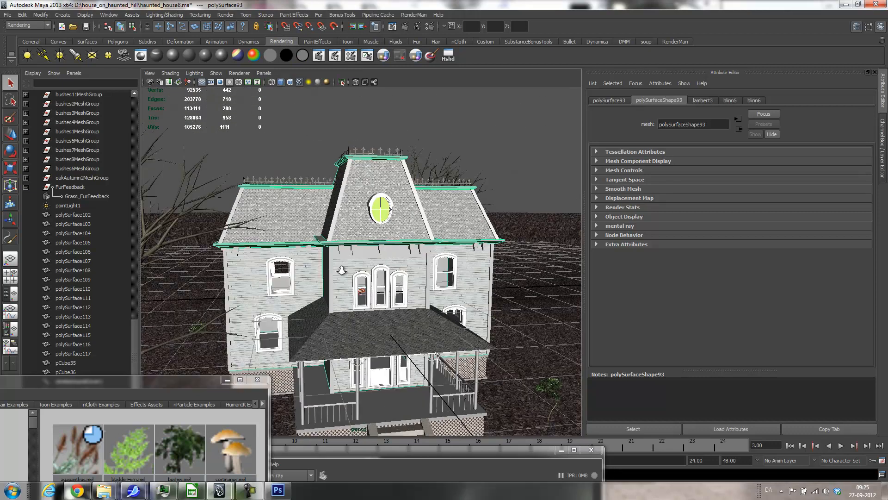
{"action": "right_click_drag", "start_coordinate": [316, 270], "coordinate": [343, 263], "text": "alt"}
{"action": "middle_click_drag", "start_coordinate": [311, 253], "coordinate": [431, 194], "text": "alt"}
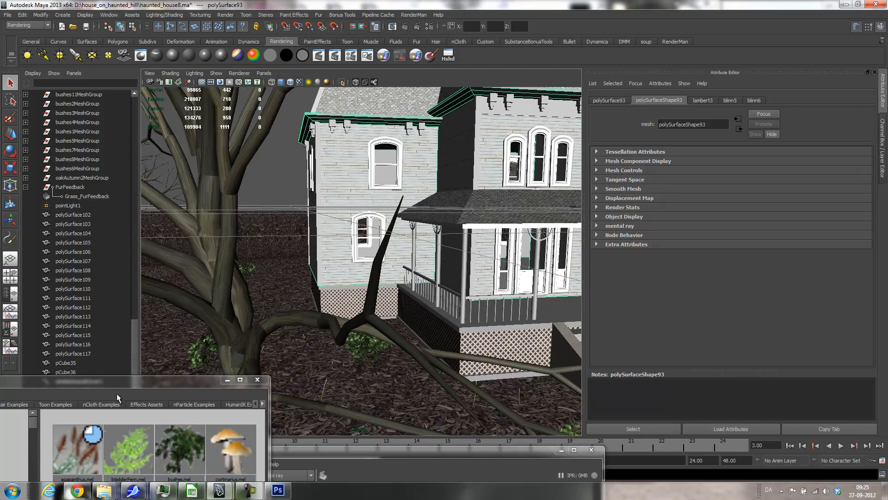
{"action": "left_click_drag", "start_coordinate": [117, 393], "coordinate": [136, 178]}
{"action": "left_click", "coordinate": [101, 362]}
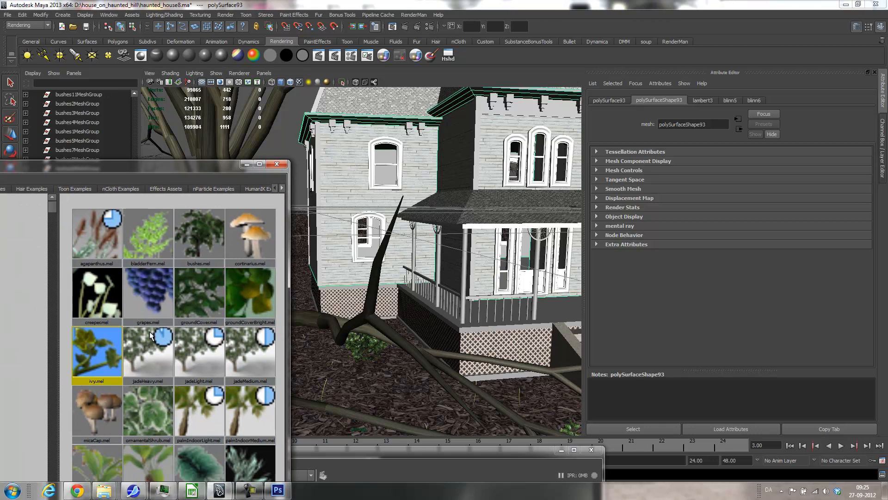
{"action": "left_click_drag", "start_coordinate": [171, 172], "coordinate": [45, 259]}
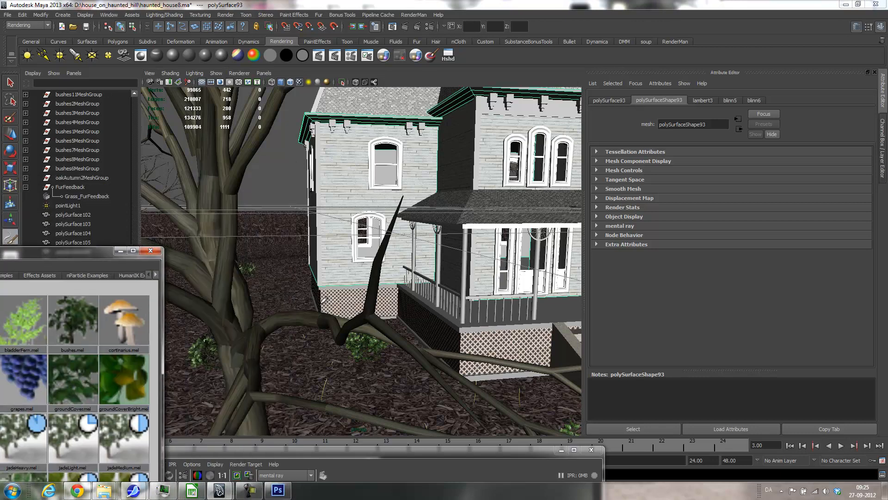
- Paint an ivy stroke up the wall beside the porch and set its Global Scale to about 0.027
{"action": "left_click_drag", "start_coordinate": [323, 307], "coordinate": [321, 303], "text": "alt"}
{"action": "right_click_drag", "start_coordinate": [333, 307], "coordinate": [356, 325], "text": "alt"}
{"action": "left_click_drag", "start_coordinate": [356, 325], "coordinate": [342, 327], "text": "alt"}
{"action": "scroll", "coordinate": [340, 324], "scroll_direction": "up", "scroll_amount": 1}
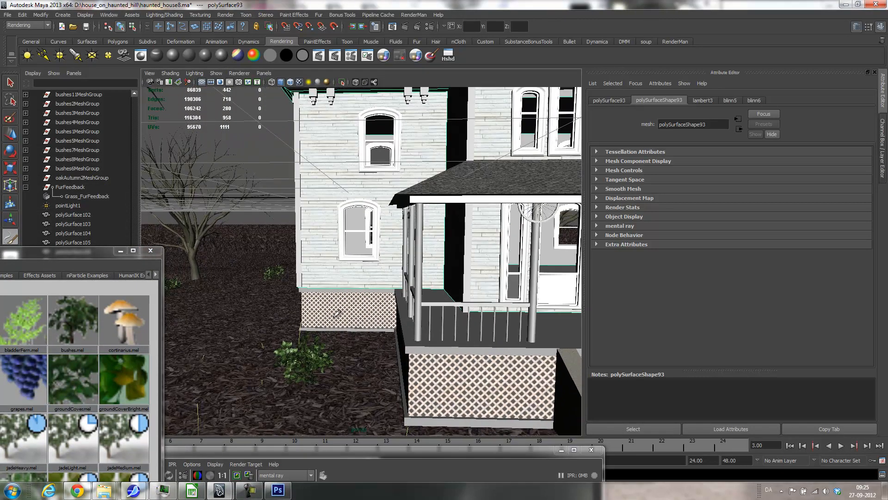
{"action": "mouse_move", "coordinate": [333, 285]}
{"action": "left_mouse_down"}
{"action": "mouse_move", "coordinate": [308, 124]}
{"action": "mouse_move", "coordinate": [315, 90]}
{"action": "left_mouse_up"}
{"action": "scroll", "coordinate": [432, 148], "scroll_direction": "down", "scroll_amount": 5}
{"action": "left_click_drag", "start_coordinate": [433, 147], "coordinate": [402, 306], "text": "alt"}
{"action": "left_click", "coordinate": [683, 100]}
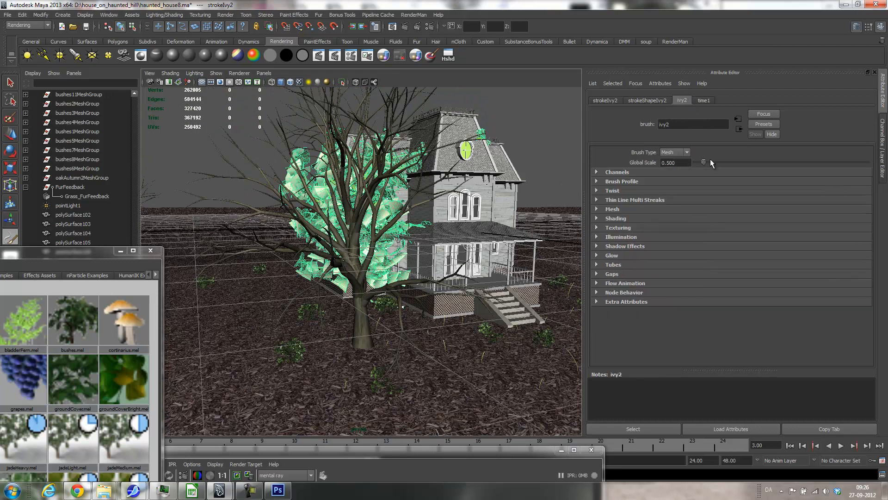
{"action": "left_click_drag", "start_coordinate": [701, 162], "coordinate": [696, 162]}
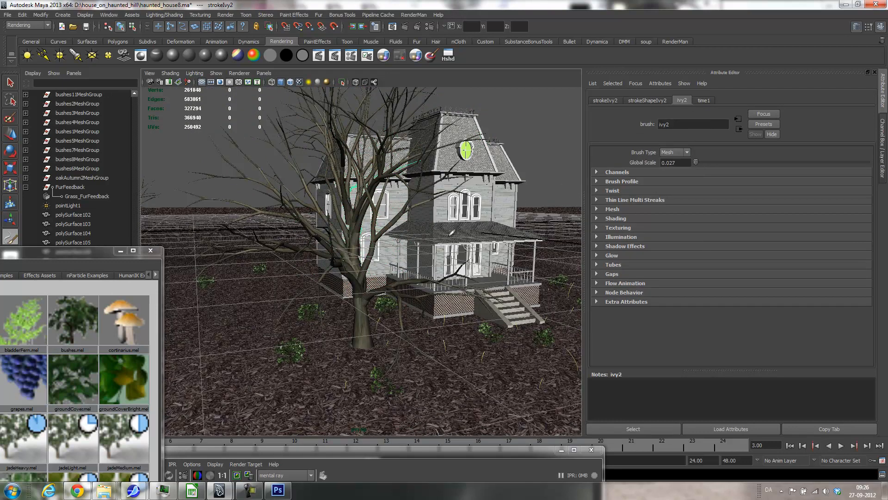
- Set the Global Scale of the wall's ivy stroke to about 0.054, judging its size against the windows
{"action": "left_click_drag", "start_coordinate": [512, 222], "coordinate": [341, 244], "text": "alt"}
{"action": "right_click_drag", "start_coordinate": [341, 244], "coordinate": [471, 248], "text": "alt"}
{"action": "middle_click_drag", "start_coordinate": [404, 234], "coordinate": [389, 302], "text": "alt"}
{"action": "right_click_drag", "start_coordinate": [390, 300], "coordinate": [436, 301], "text": "alt"}
{"action": "middle_click_drag", "start_coordinate": [381, 284], "coordinate": [425, 226], "text": "alt"}
{"action": "right_click_drag", "start_coordinate": [424, 226], "coordinate": [396, 234], "text": "alt"}
{"action": "middle_click_drag", "start_coordinate": [364, 244], "coordinate": [343, 262], "text": "alt"}
{"action": "right_click_drag", "start_coordinate": [354, 272], "coordinate": [377, 274], "text": "alt"}
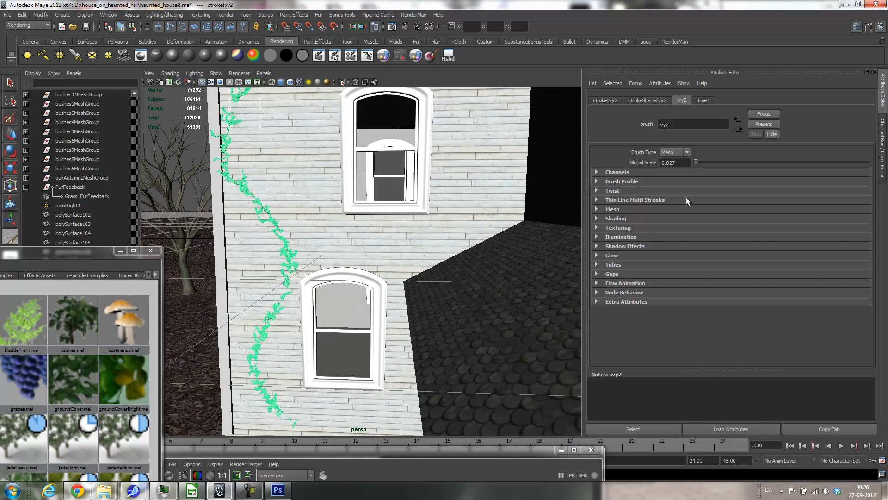
{"action": "left_click_drag", "start_coordinate": [696, 164], "coordinate": [696, 163]}
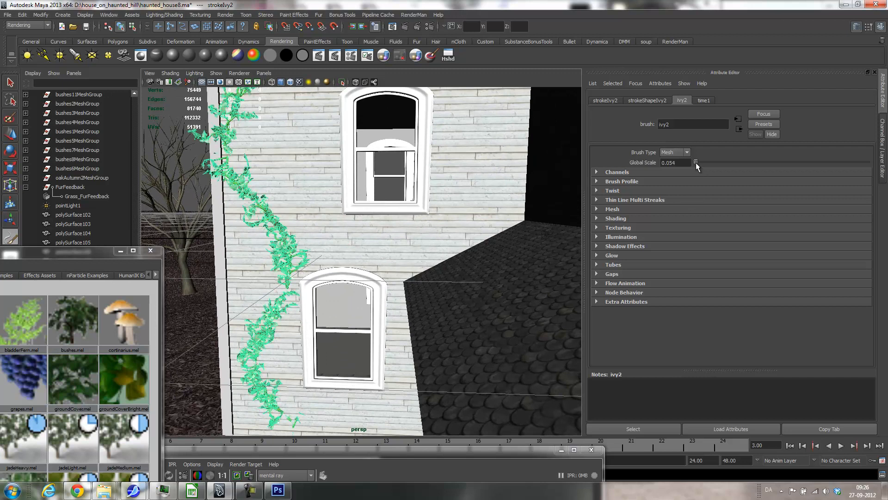
- Convert the ivy stroke climbing the house wall to polygons
{"action": "right_click_drag", "start_coordinate": [477, 201], "coordinate": [343, 210], "text": "alt"}
{"action": "left_click_drag", "start_coordinate": [343, 210], "coordinate": [343, 205], "text": "alt"}
{"action": "right_click_drag", "start_coordinate": [343, 204], "coordinate": [410, 199], "text": "alt"}
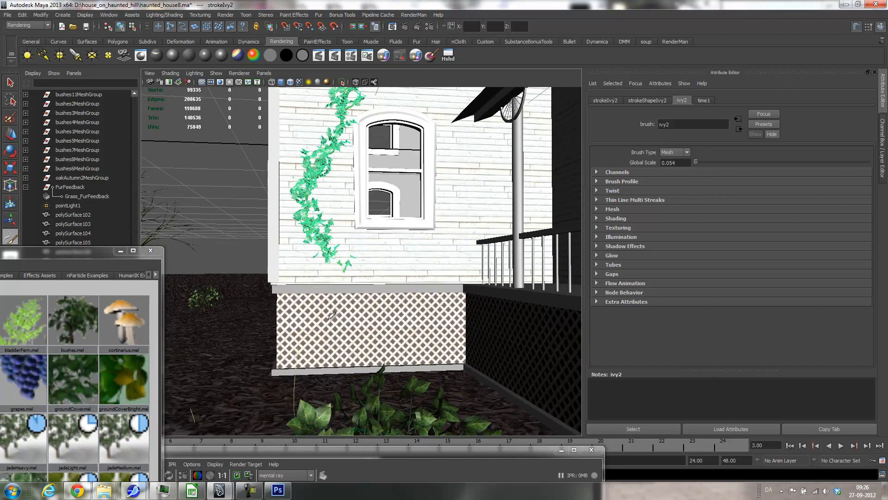
{"action": "left_click_drag", "start_coordinate": [446, 231], "coordinate": [343, 254], "text": "alt"}
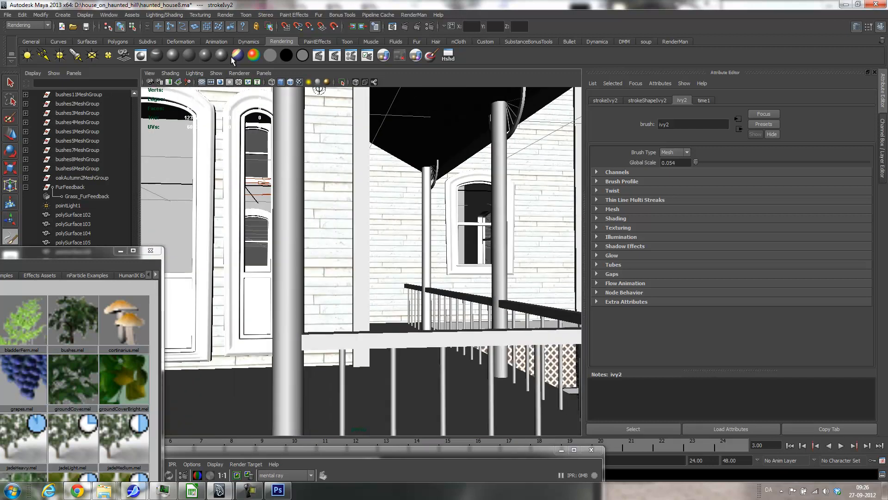
{"action": "left_click", "coordinate": [37, 14]}
{"action": "mouse_move", "coordinate": [63, 157]}
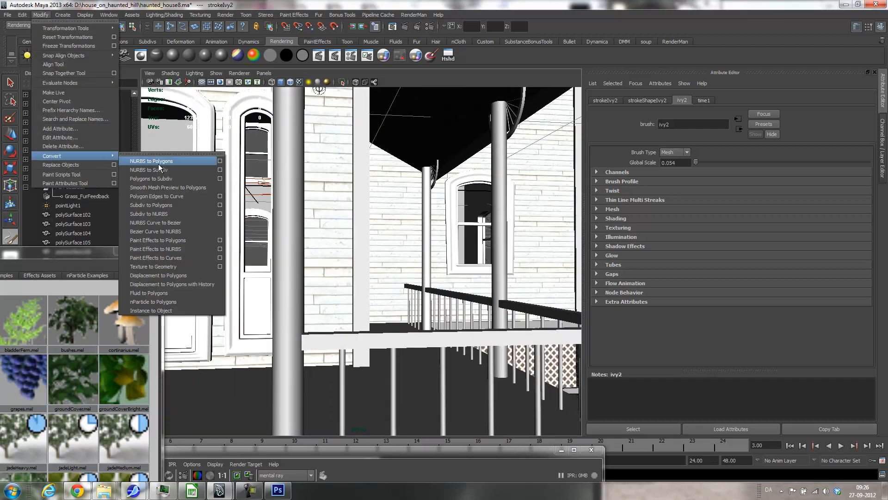
{"action": "left_click", "coordinate": [174, 240]}
- Try to paint an ivy stroke up the wall on the opposite side of the porch with a Global Scale of about 0.242
{"action": "left_click_drag", "start_coordinate": [424, 284], "coordinate": [295, 316], "text": "alt"}
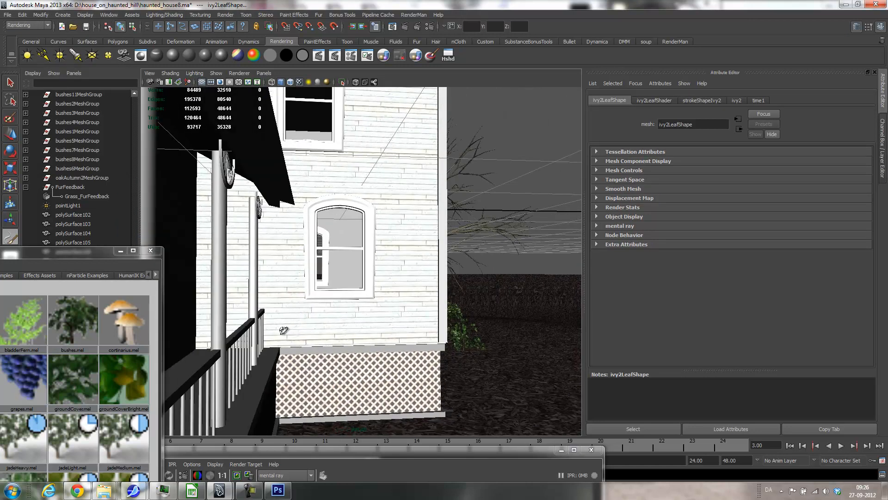
{"action": "left_click_drag", "start_coordinate": [369, 341], "coordinate": [389, 103]}
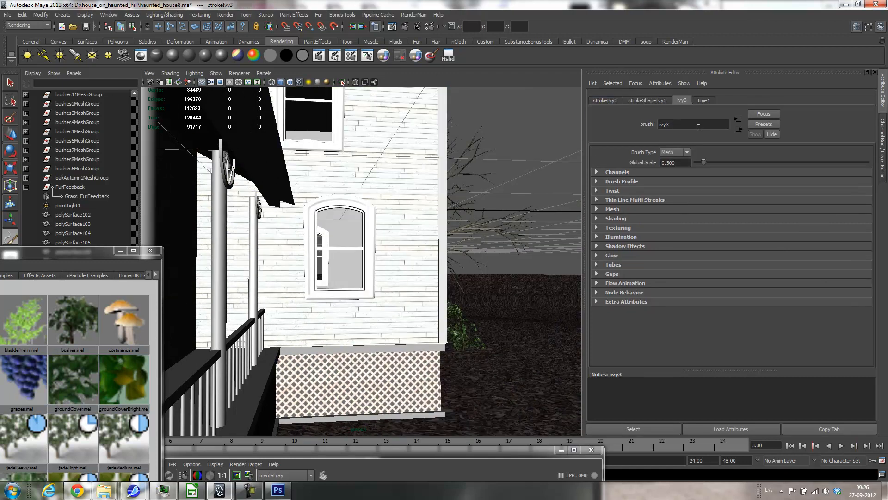
{"action": "left_click_drag", "start_coordinate": [700, 161], "coordinate": [700, 161]}
{"action": "right_click_drag", "start_coordinate": [416, 199], "coordinate": [295, 210], "text": "alt"}
{"action": "left_click_drag", "start_coordinate": [348, 294], "coordinate": [361, 245], "text": "alt"}
{"action": "right_click_drag", "start_coordinate": [361, 246], "coordinate": [437, 264], "text": "alt"}
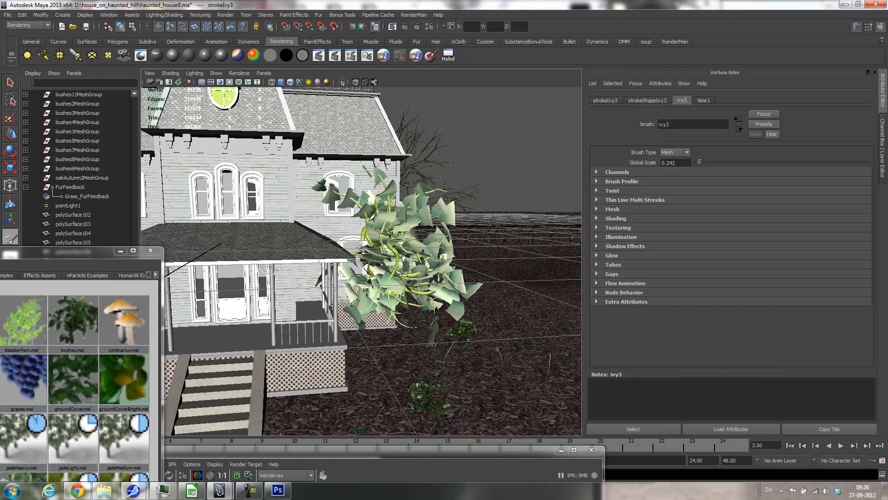
- Try painting further ivy strokes on the house from different angles, scaling one to about 0.108
{"action": "left_click_drag", "start_coordinate": [372, 192], "coordinate": [363, 138]}
{"action": "mouse_move", "coordinate": [497, 246]}
{"action": "left_mouse_down", "text": "alt"}
{"action": "mouse_move", "coordinate": [268, 246]}
{"action": "mouse_move", "coordinate": [412, 249]}
{"action": "mouse_move", "coordinate": [357, 280]}
{"action": "mouse_move", "coordinate": [359, 169]}
{"action": "left_mouse_up", "text": "alt"}
{"action": "mouse_move", "coordinate": [375, 213]}
{"action": "left_mouse_down", "text": "alt"}
{"action": "mouse_move", "coordinate": [332, 225]}
{"action": "mouse_move", "coordinate": [226, 221]}
{"action": "mouse_move", "coordinate": [397, 217]}
{"action": "mouse_move", "coordinate": [337, 209]}
{"action": "left_mouse_up", "text": "alt"}
{"action": "right_click_drag", "start_coordinate": [338, 208], "coordinate": [277, 199], "text": "alt"}
{"action": "middle_click_drag", "start_coordinate": [277, 199], "coordinate": [326, 208], "text": "alt"}
{"action": "mouse_move", "coordinate": [326, 208]}
{"action": "left_mouse_down", "text": "alt"}
{"action": "mouse_move", "coordinate": [470, 232]}
{"action": "mouse_move", "coordinate": [307, 238]}
{"action": "mouse_move", "coordinate": [338, 217]}
{"action": "left_mouse_up", "text": "alt"}
{"action": "right_click_drag", "start_coordinate": [338, 218], "coordinate": [455, 246], "text": "alt"}
{"action": "left_click_drag", "start_coordinate": [457, 244], "coordinate": [405, 237], "text": "alt"}
{"action": "key", "text": "4"}
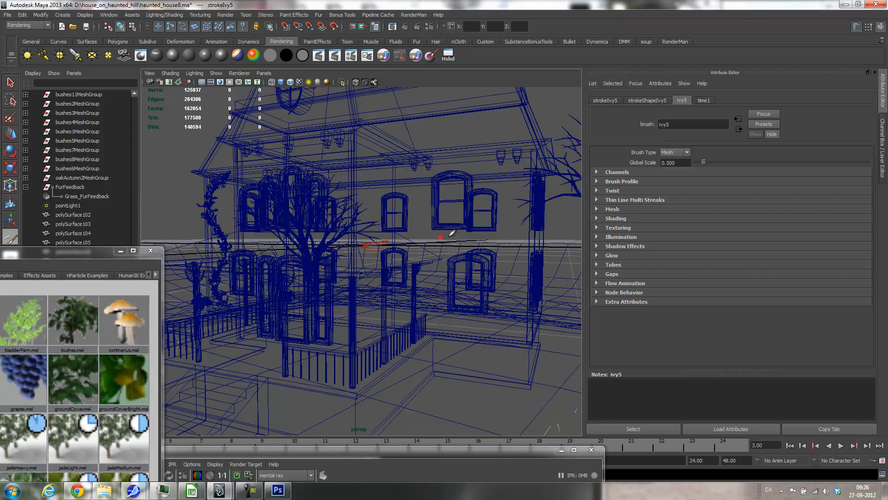
{"action": "middle_click_drag", "start_coordinate": [414, 236], "coordinate": [437, 217], "text": "alt"}
{"action": "left_click", "coordinate": [430, 327]}
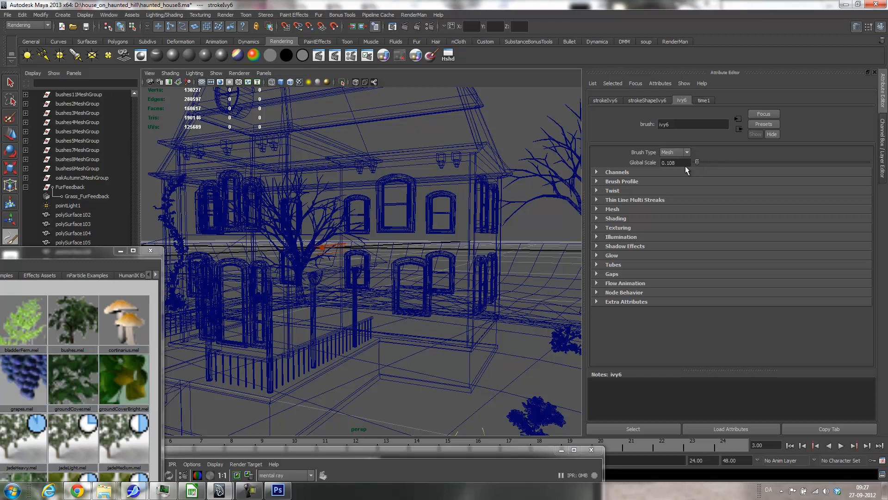
{"action": "left_click", "coordinate": [417, 323]}
- Delete the failed ivy strokes strokeIvy3 through strokeIvy7 from the scene
{"action": "left_click_drag", "start_coordinate": [54, 255], "coordinate": [504, 222]}
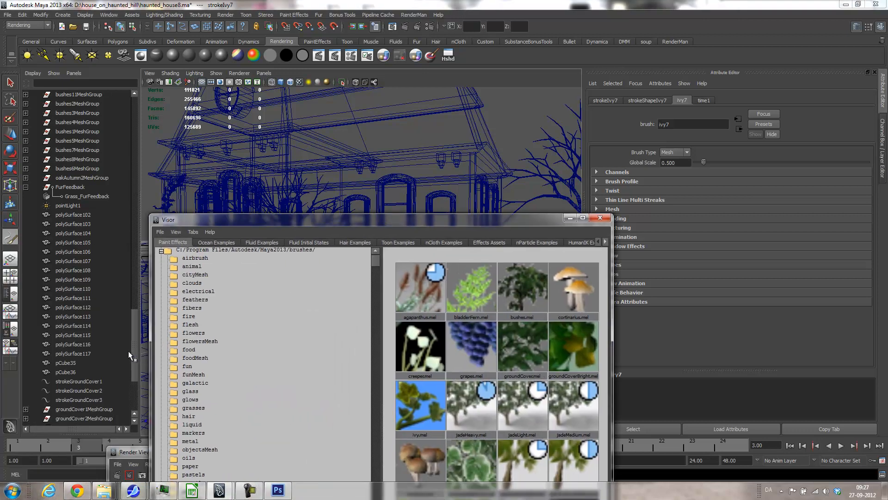
{"action": "left_click_drag", "start_coordinate": [132, 336], "coordinate": [137, 376]}
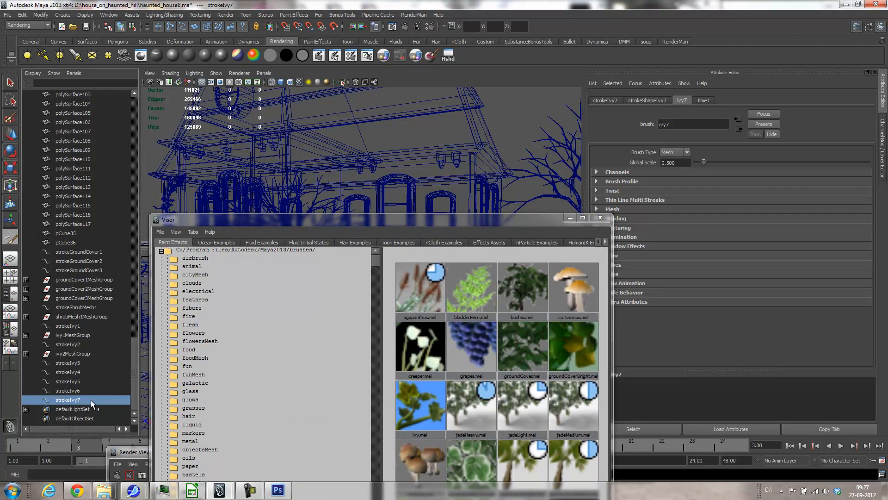
{"action": "left_click_drag", "start_coordinate": [74, 363], "coordinate": [78, 399]}
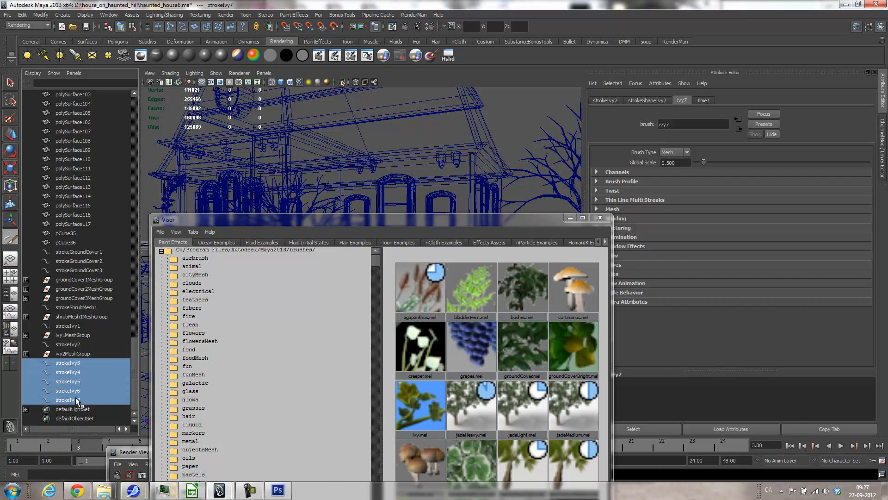
{"action": "key", "text": "Delete"}
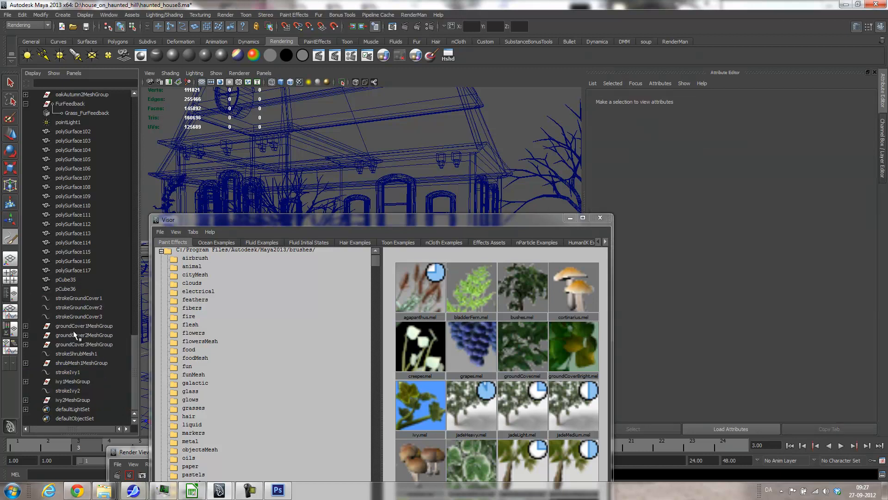
- Pick the ivy.mel brush again for painting on the house
{"action": "left_click_drag", "start_coordinate": [256, 221], "coordinate": [133, 93]}
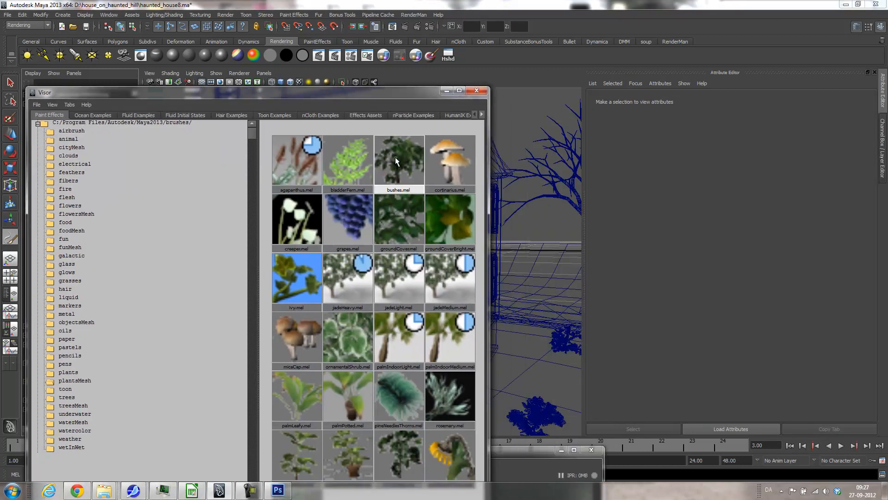
{"action": "right_click", "coordinate": [296, 279]}
{"action": "left_click", "coordinate": [287, 279]}
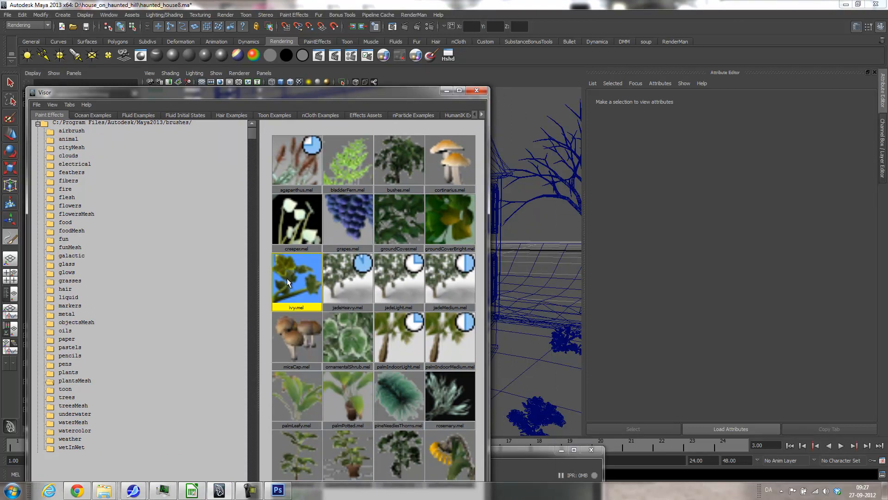
{"action": "left_click_drag", "start_coordinate": [315, 96], "coordinate": [106, 244]}
- In shaded display, paint an ivy stroke from the wall beside the porch up onto the roof and set its Global Scale to about 0.027
{"action": "mouse_move", "coordinate": [407, 340]}
{"action": "left_mouse_down", "text": "alt"}
{"action": "mouse_move", "coordinate": [428, 322]}
{"action": "mouse_move", "coordinate": [320, 350]}
{"action": "mouse_move", "coordinate": [349, 240]}
{"action": "mouse_move", "coordinate": [457, 206]}
{"action": "mouse_move", "coordinate": [419, 191]}
{"action": "mouse_move", "coordinate": [404, 196]}
{"action": "left_mouse_up", "text": "alt"}
{"action": "key", "text": "5"}
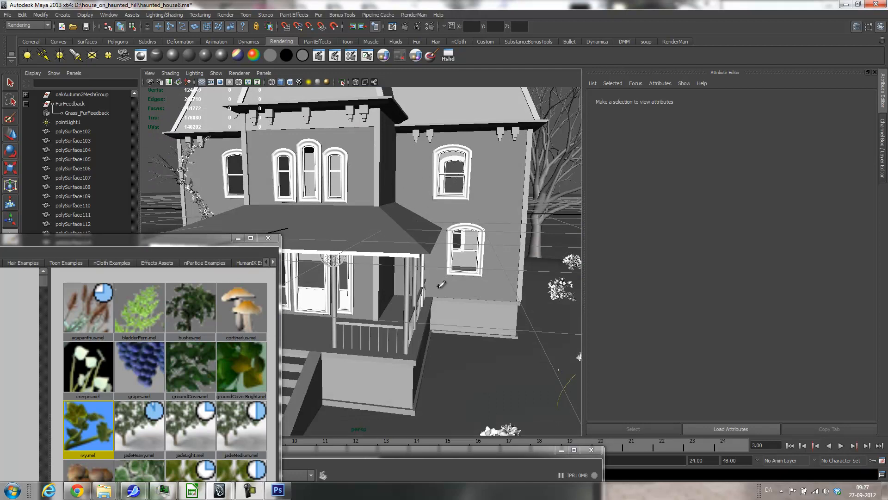
{"action": "mouse_move", "coordinate": [434, 280]}
{"action": "left_mouse_down"}
{"action": "mouse_move", "coordinate": [442, 262]}
{"action": "mouse_move", "coordinate": [434, 222]}
{"action": "mouse_move", "coordinate": [413, 185]}
{"action": "mouse_move", "coordinate": [416, 162]}
{"action": "left_mouse_up"}
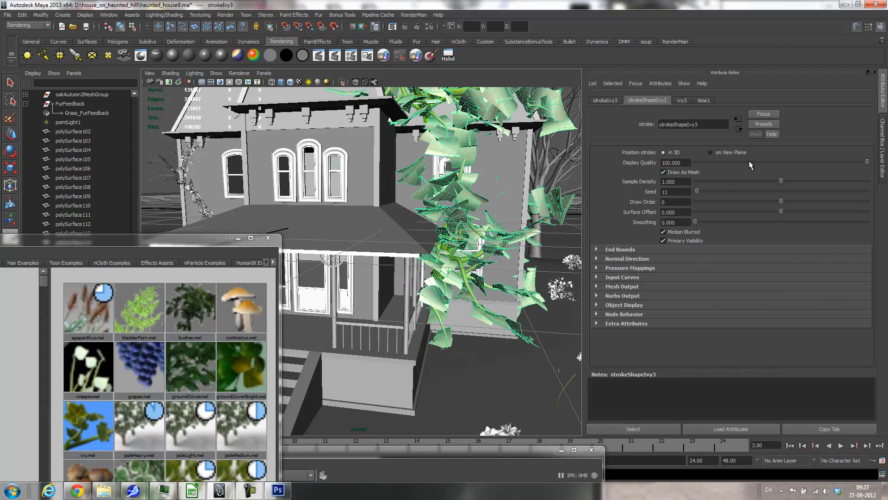
{"action": "left_click", "coordinate": [681, 101]}
{"action": "left_click_drag", "start_coordinate": [706, 162], "coordinate": [696, 161]}
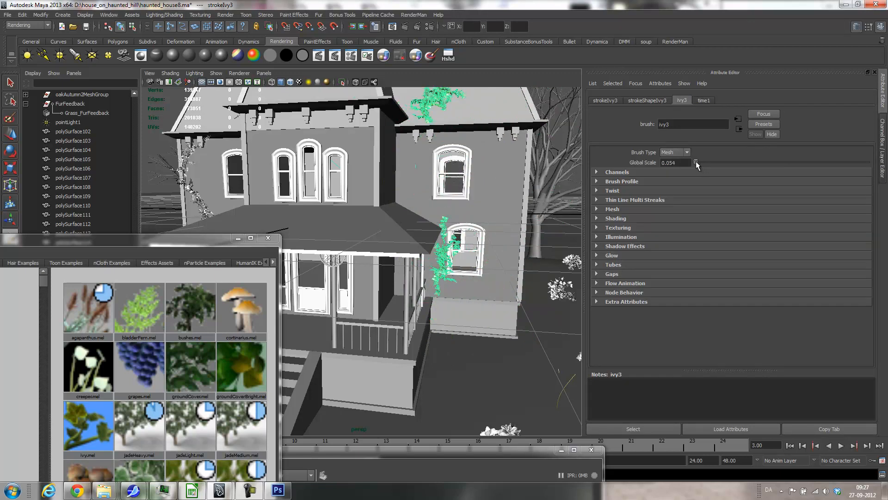
{"action": "left_click_drag", "start_coordinate": [537, 198], "coordinate": [218, 180], "text": "alt"}
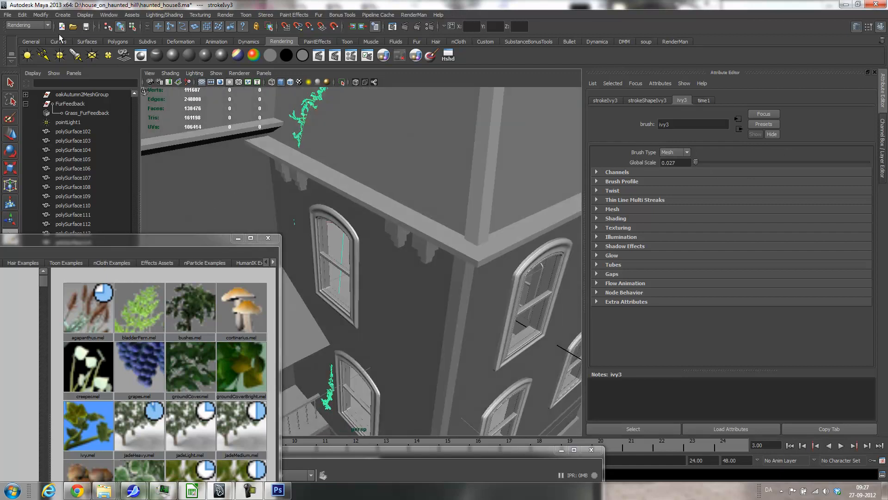
- Convert the new wall and roof ivy stroke to polygons and activate the Move tool on its leaf mesh
{"action": "left_click", "coordinate": [22, 14]}
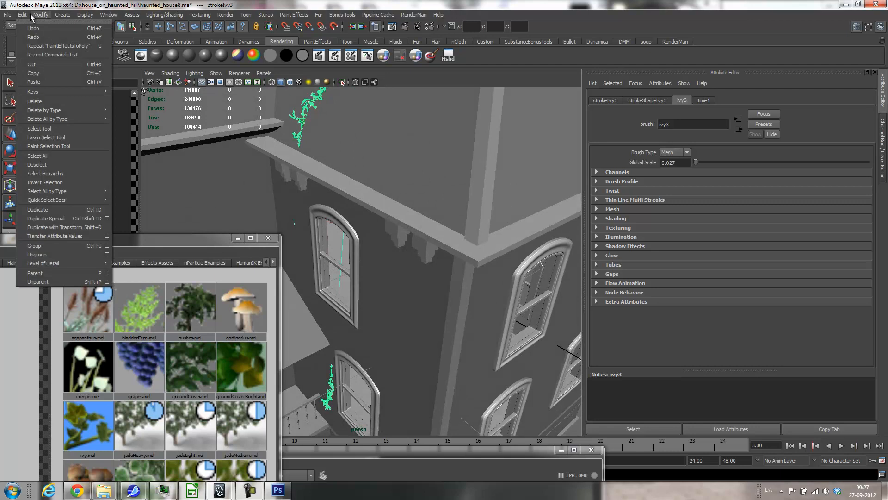
{"action": "mouse_move", "coordinate": [41, 15]}
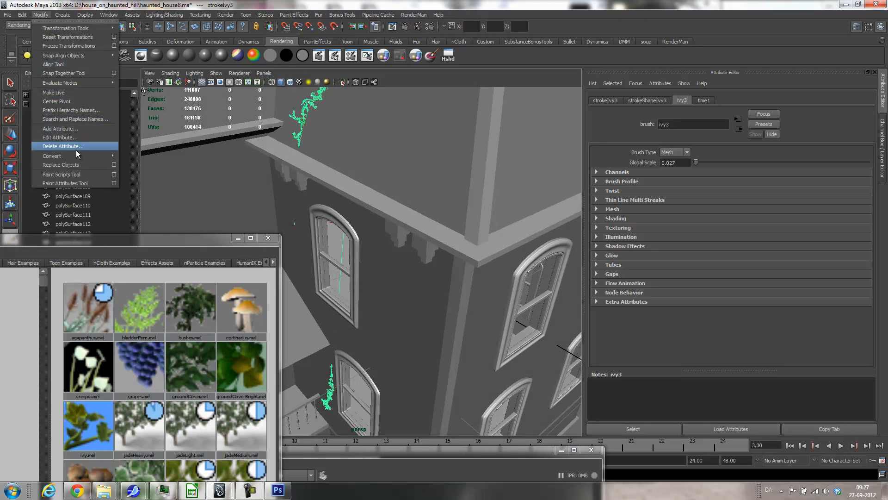
{"action": "mouse_move", "coordinate": [79, 156]}
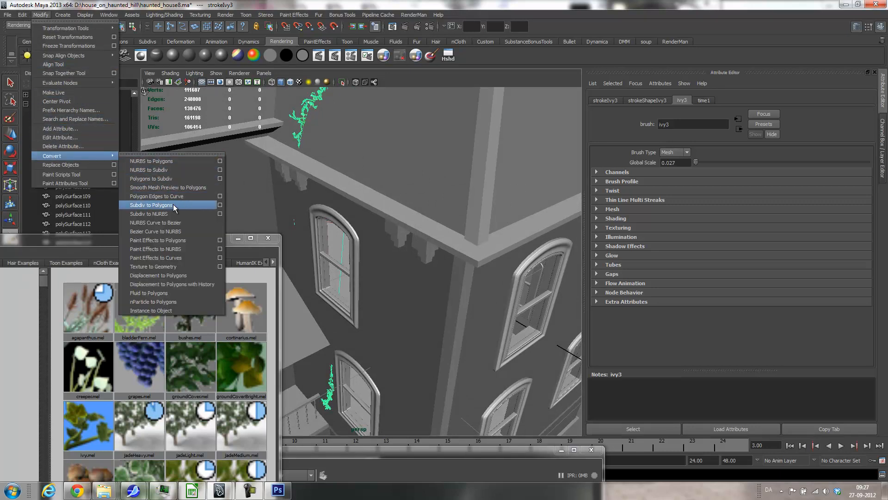
{"action": "left_click", "coordinate": [174, 241]}
{"action": "mouse_move", "coordinate": [361, 241]}
{"action": "left_mouse_down", "text": "alt"}
{"action": "mouse_move", "coordinate": [386, 237]}
{"action": "mouse_move", "coordinate": [333, 234]}
{"action": "left_mouse_up", "text": "alt"}
{"action": "right_click_drag", "start_coordinate": [333, 234], "coordinate": [406, 244], "text": "alt"}
{"action": "middle_click_drag", "start_coordinate": [406, 243], "coordinate": [418, 283], "text": "alt"}
{"action": "left_click_drag", "start_coordinate": [417, 285], "coordinate": [458, 279], "text": "alt"}
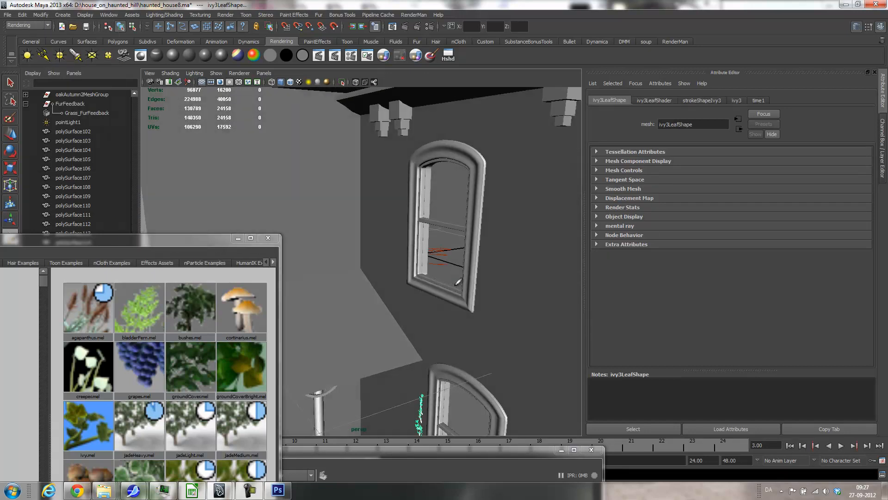
{"action": "key", "text": "w"}
{"action": "mouse_move", "coordinate": [400, 258]}
{"action": "left_mouse_down"}
{"action": "mouse_move", "coordinate": [353, 264]}
{"action": "mouse_move", "coordinate": [397, 250]}
{"action": "mouse_move", "coordinate": [335, 273]}
{"action": "mouse_move", "coordinate": [347, 266]}
{"action": "mouse_move", "coordinate": [296, 266]}
{"action": "mouse_move", "coordinate": [347, 259]}
{"action": "left_mouse_up"}
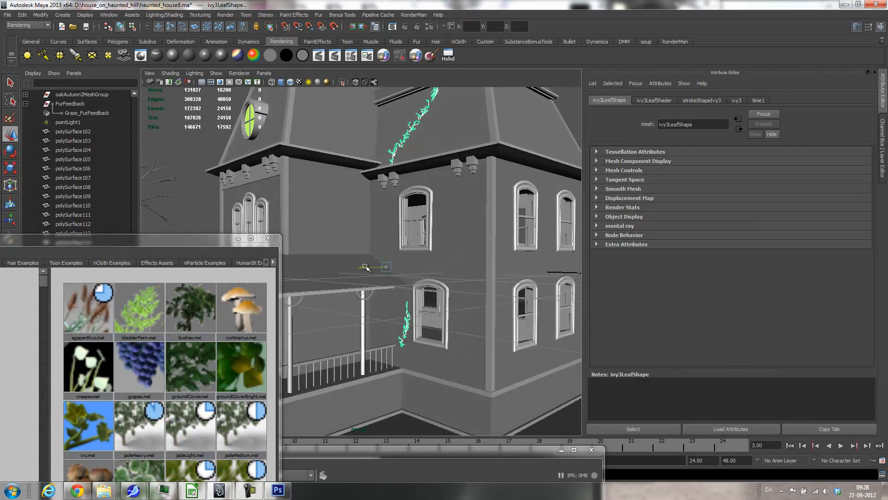
{"action": "left_click_drag", "start_coordinate": [365, 267], "coordinate": [360, 342], "text": "alt"}
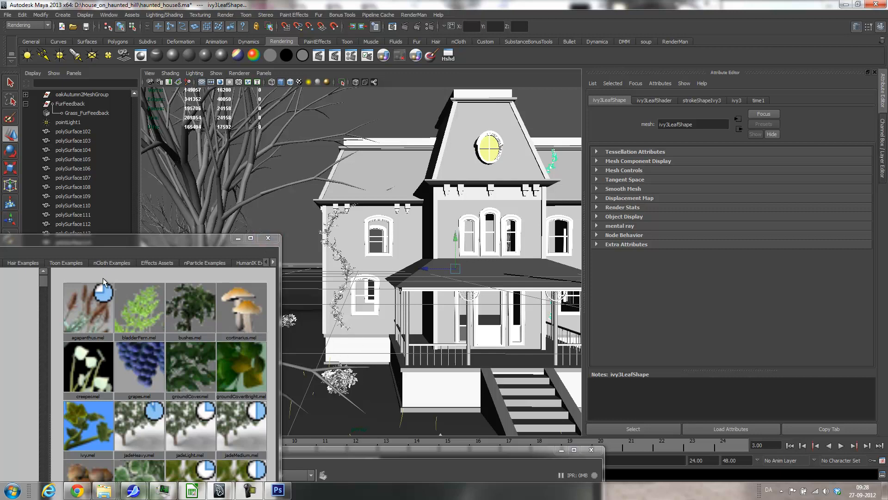
- Pick the cortinarius.mel mushroom brush and move the brush library clear of the scene view
{"action": "left_click_drag", "start_coordinate": [102, 240], "coordinate": [100, 173]}
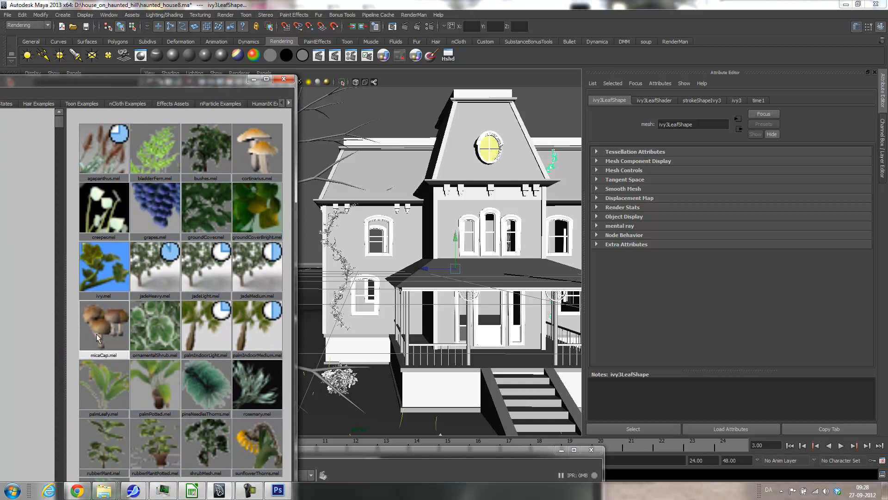
{"action": "left_click", "coordinate": [266, 156]}
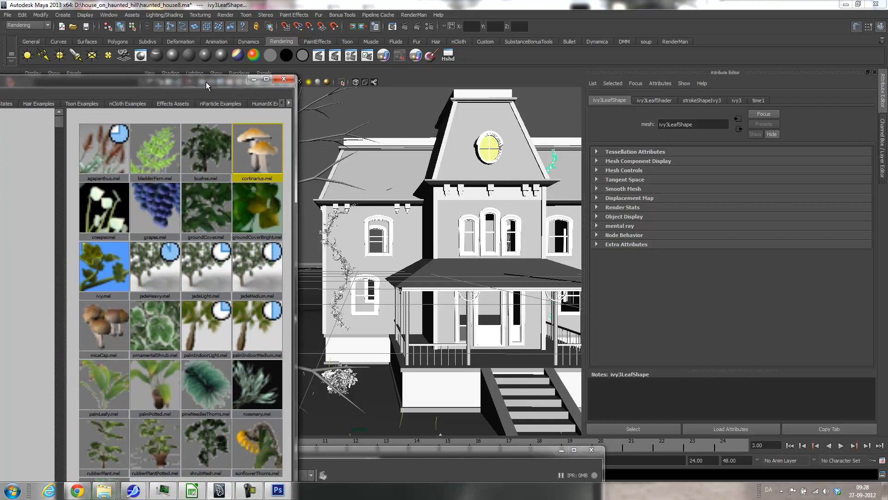
{"action": "left_click_drag", "start_coordinate": [200, 83], "coordinate": [3, 30]}
- Select the ground mesh and make it paintable for Paint Effects
{"action": "scroll", "coordinate": [296, 333], "scroll_direction": "down", "scroll_amount": 5}
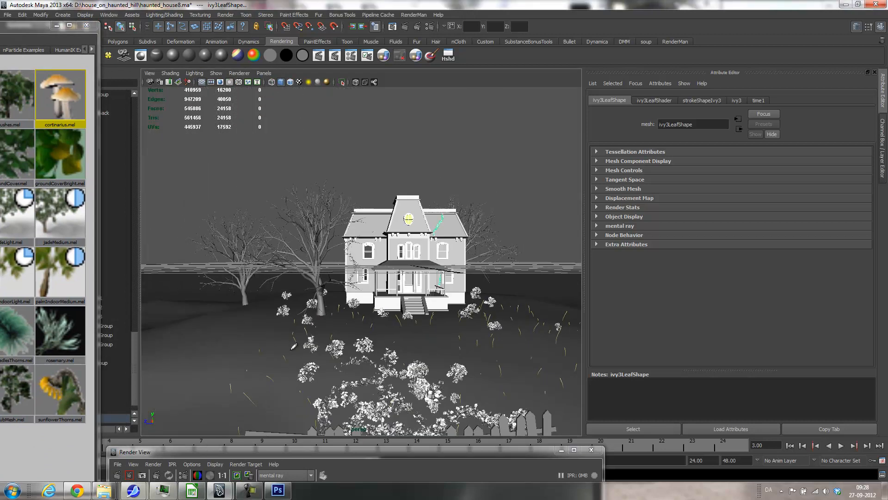
{"action": "left_click", "coordinate": [262, 406]}
{"action": "left_click", "coordinate": [293, 14]}
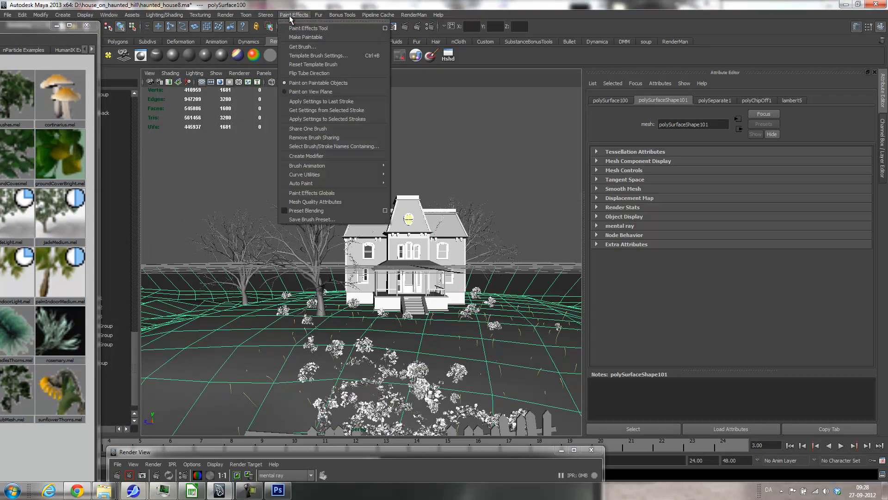
{"action": "left_click", "coordinate": [312, 37]}
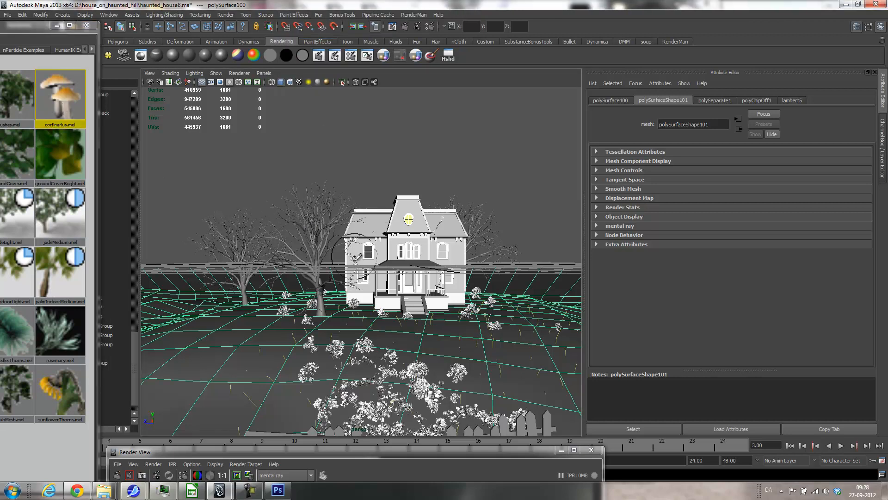
- Shrink the brush and paint two strokes of cortinarius mushrooms on the ground around the gap in the picket fence
{"action": "middle_click_drag", "start_coordinate": [353, 256], "coordinate": [333, 167], "text": "alt"}
{"action": "left_click_drag", "start_coordinate": [323, 201], "coordinate": [326, 259], "text": "alt"}
{"action": "middle_click_drag", "start_coordinate": [338, 303], "coordinate": [334, 281], "text": "alt"}
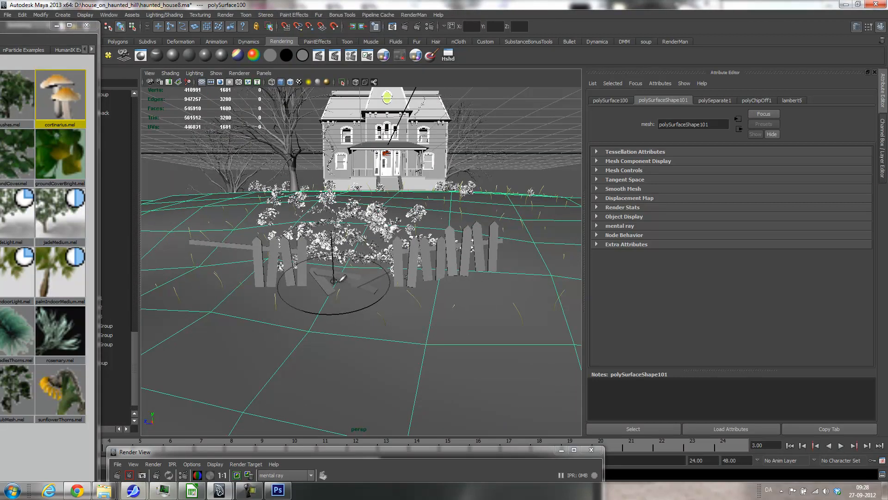
{"action": "key", "text": "b"}
{"action": "mouse_move", "coordinate": [398, 267]}
{"action": "left_mouse_down"}
{"action": "mouse_move", "coordinate": [344, 270]}
{"action": "mouse_move", "coordinate": [435, 273]}
{"action": "mouse_move", "coordinate": [430, 296]}
{"action": "left_mouse_up"}
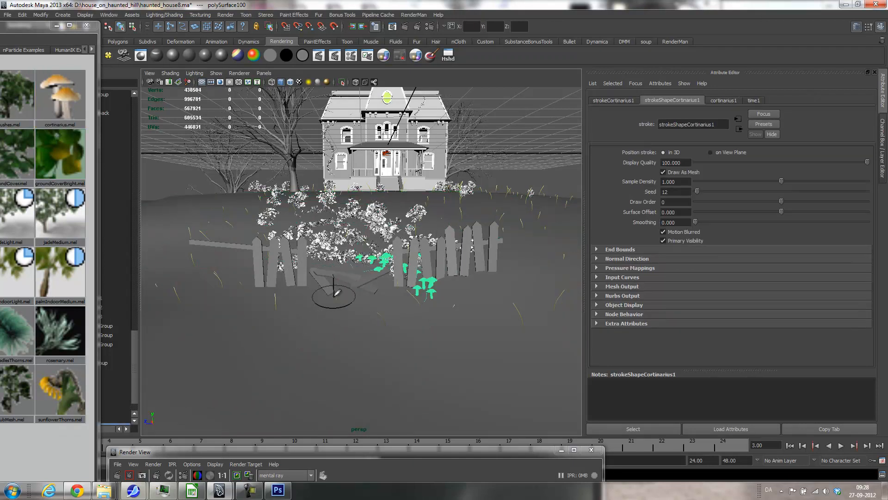
{"action": "mouse_move", "coordinate": [306, 296]}
{"action": "left_mouse_down"}
{"action": "mouse_move", "coordinate": [357, 289]}
{"action": "mouse_move", "coordinate": [364, 259]}
{"action": "left_mouse_up"}
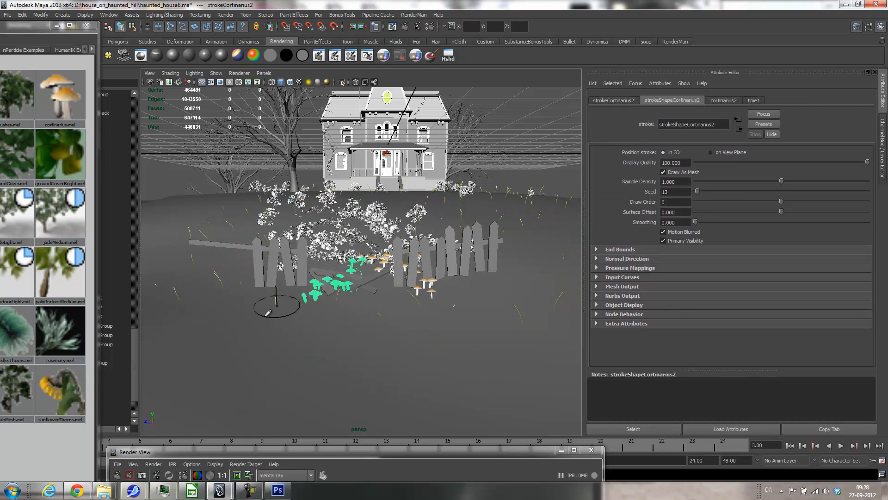
- Move the render window aside and convert the second cortinarius mushroom stroke to polygons
{"action": "left_click_drag", "start_coordinate": [141, 451], "coordinate": [305, 439]}
{"action": "left_click", "coordinate": [133, 448]}
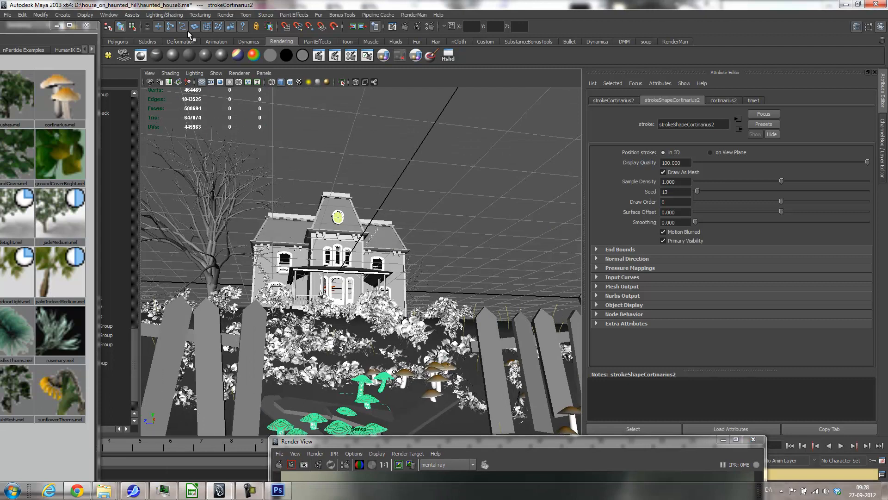
{"action": "left_click", "coordinate": [41, 14]}
{"action": "mouse_move", "coordinate": [67, 156]}
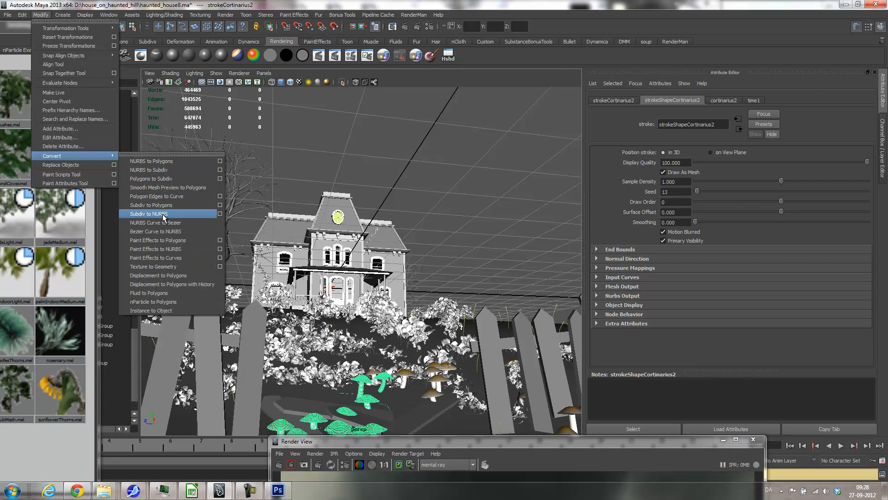
{"action": "left_click", "coordinate": [167, 241]}
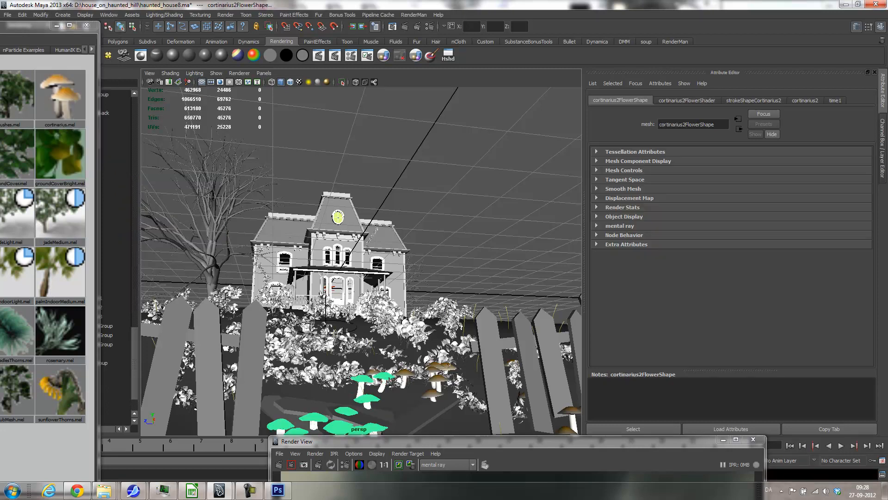
- Convert the first cortinarius mushroom stroke, near the right-hand fence, to polygons
{"action": "left_click", "coordinate": [442, 396]}
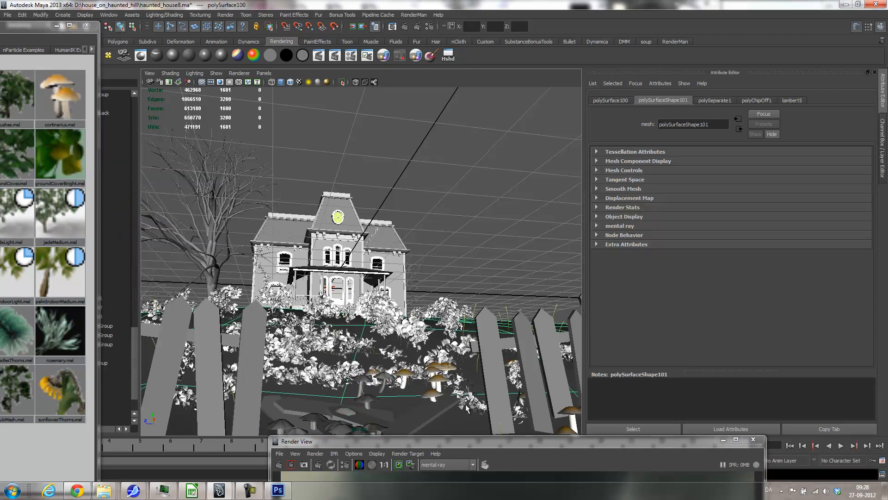
{"action": "left_click", "coordinate": [573, 426]}
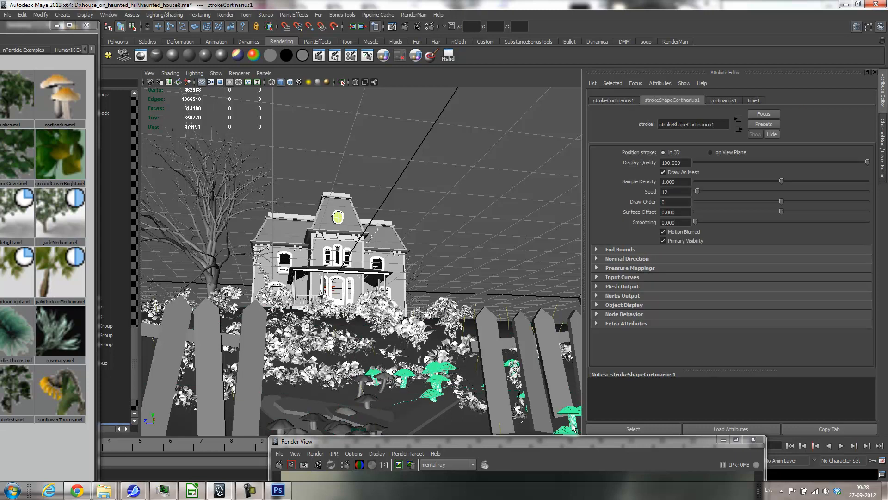
{"action": "left_click", "coordinate": [40, 14]}
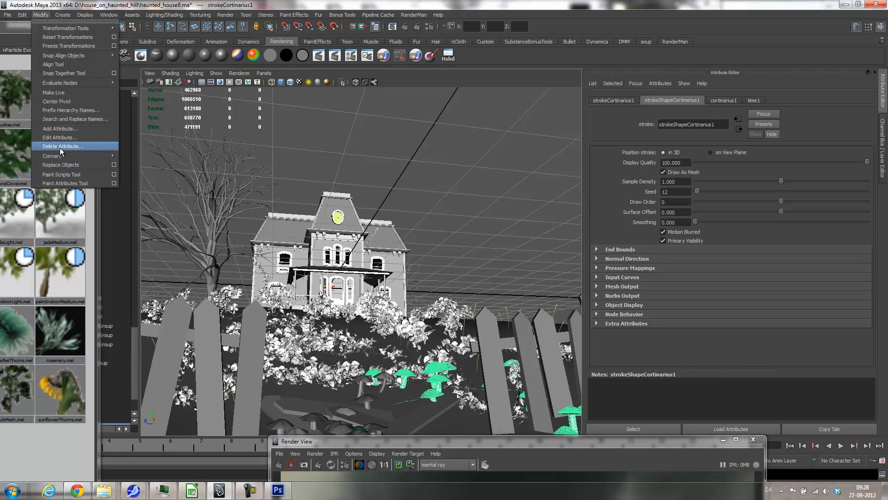
{"action": "mouse_move", "coordinate": [84, 155]}
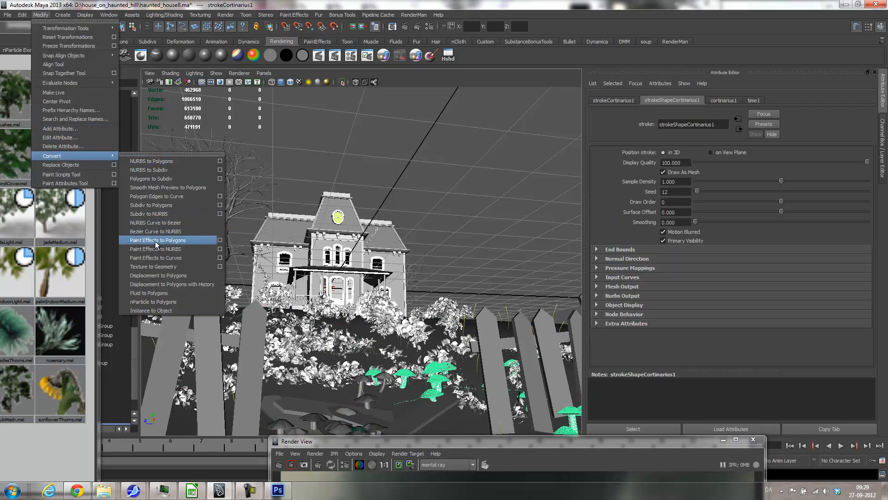
{"action": "left_click", "coordinate": [189, 242]}
- Scrub the timeline to frame 7, move the render window lower and minimize the brush library to uncover the Outliner
{"action": "left_click_drag", "start_coordinate": [411, 441], "coordinate": [501, 8]}
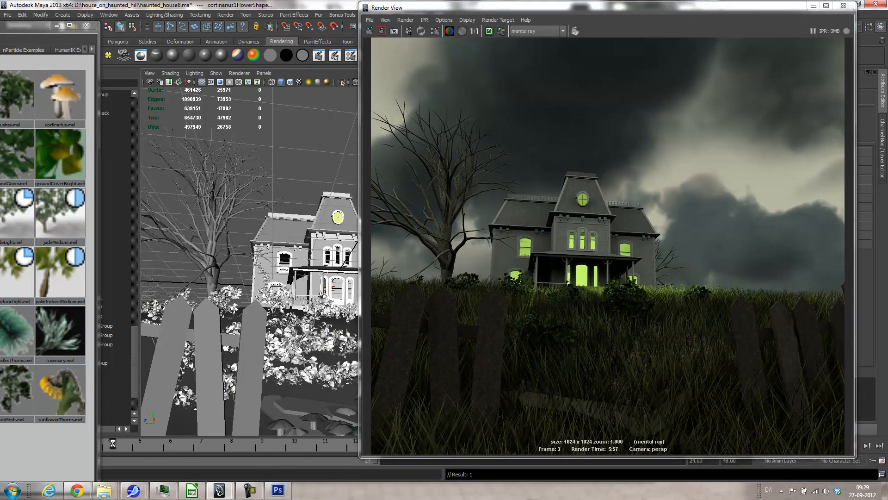
{"action": "left_click_drag", "start_coordinate": [92, 440], "coordinate": [224, 451]}
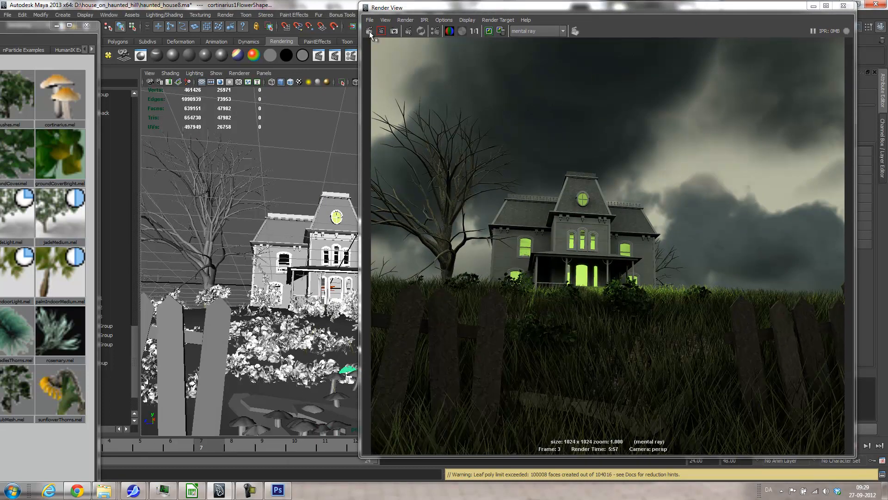
{"action": "left_click_drag", "start_coordinate": [401, 7], "coordinate": [445, 243]}
{"action": "left_click", "coordinate": [57, 25]}
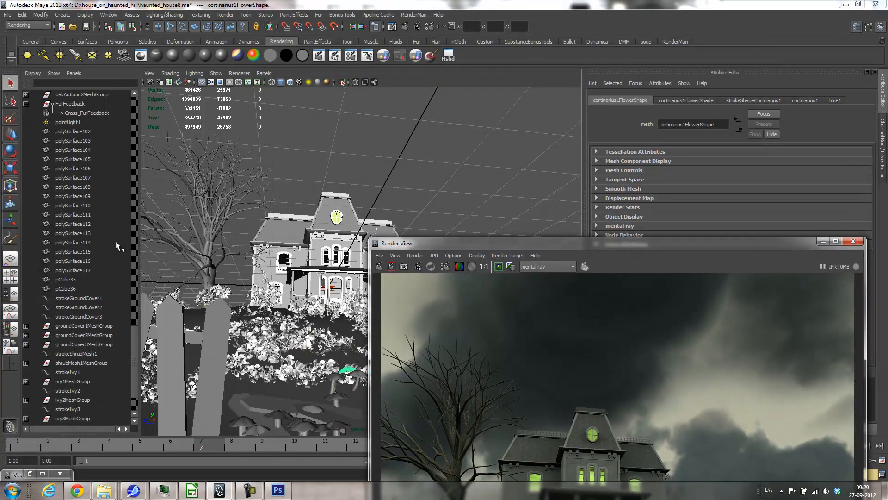
- Select the skyFog fluid and open its shape's Shading attributes at the Incandescence gradient, with the render window moved clear
{"action": "left_click_drag", "start_coordinate": [134, 372], "coordinate": [133, 134]}
{"action": "left_click", "coordinate": [65, 140]}
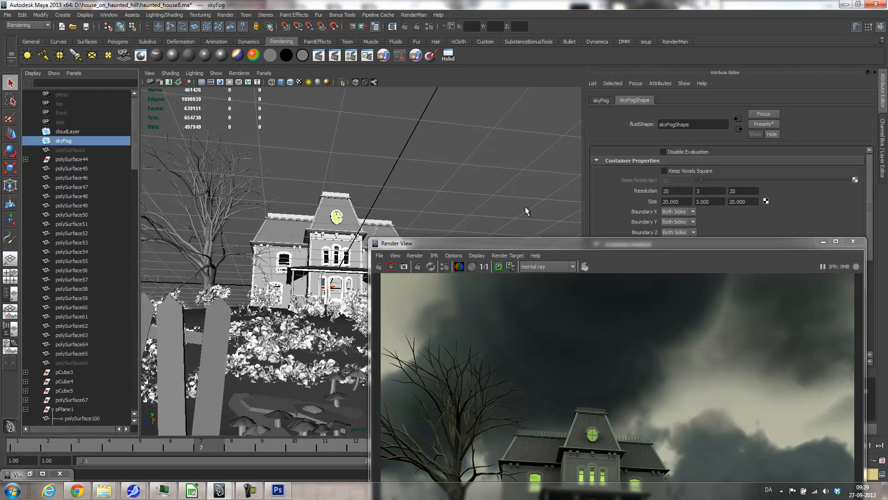
{"action": "left_click", "coordinate": [597, 100]}
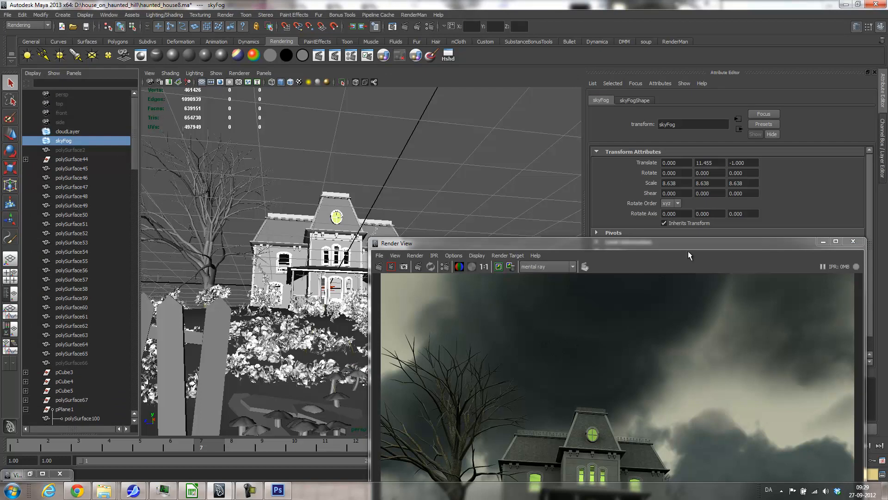
{"action": "left_click_drag", "start_coordinate": [627, 245], "coordinate": [271, 238]}
{"action": "left_click", "coordinate": [629, 101]}
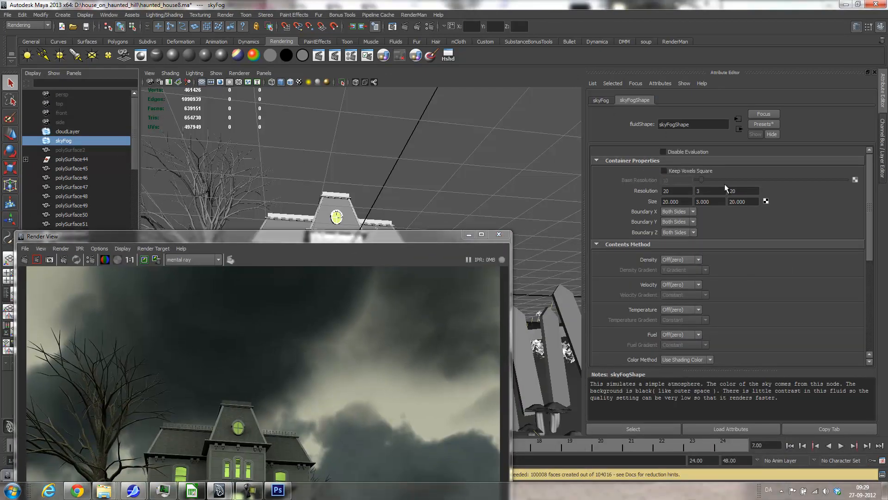
{"action": "left_click_drag", "start_coordinate": [868, 207], "coordinate": [887, 326]}
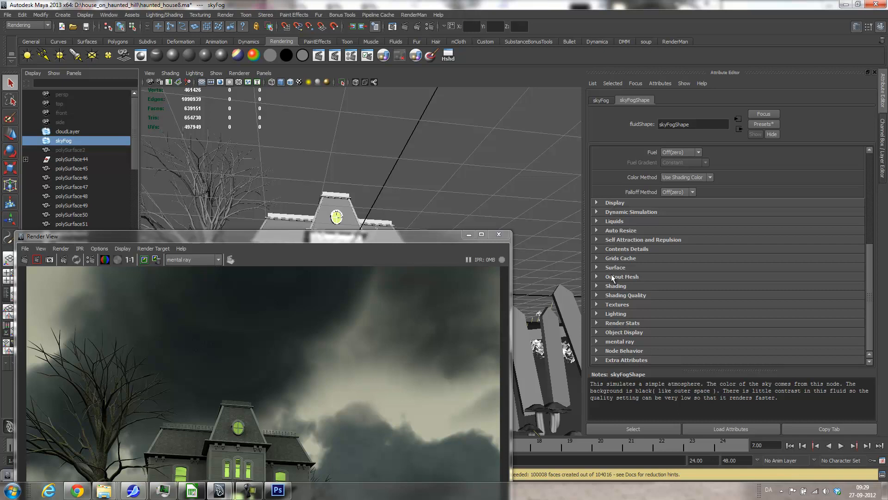
{"action": "left_click", "coordinate": [611, 285]}
{"action": "scroll", "coordinate": [771, 304], "scroll_direction": "down", "scroll_amount": 2}
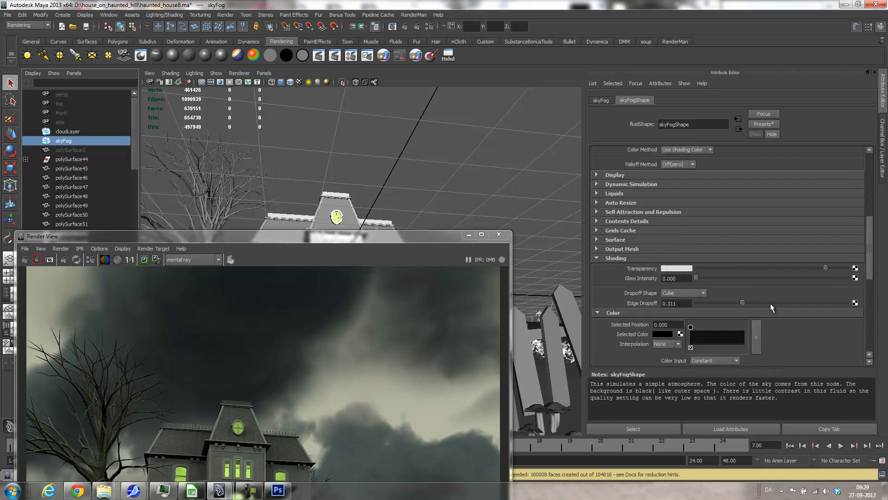
{"action": "scroll", "coordinate": [782, 299], "scroll_direction": "down", "scroll_amount": 5}
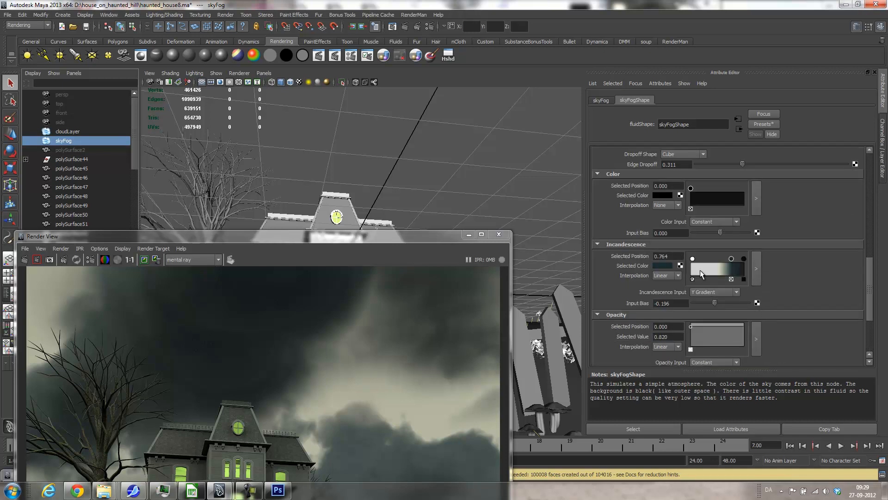
- Darken the lightest colour of the skyFog Incandescence gradient and select its marker at position 0.764
{"action": "left_click", "coordinate": [692, 259]}
{"action": "left_click", "coordinate": [666, 265]}
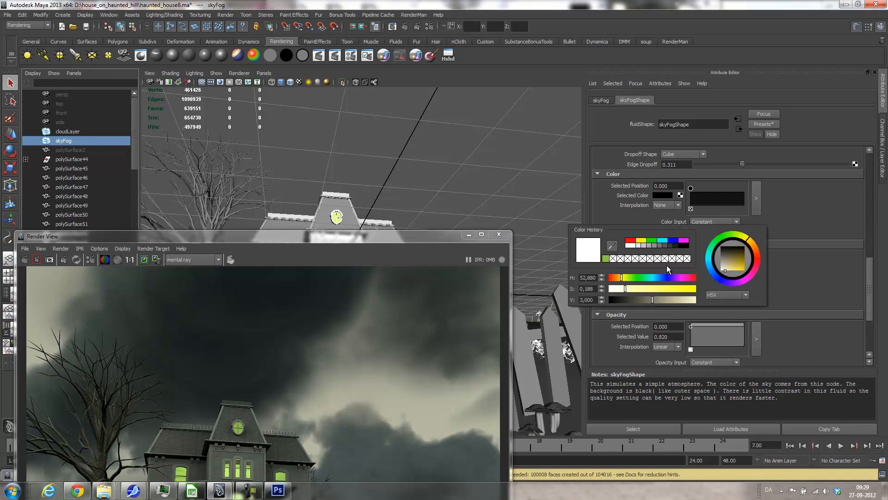
{"action": "left_click_drag", "start_coordinate": [649, 298], "coordinate": [635, 298]}
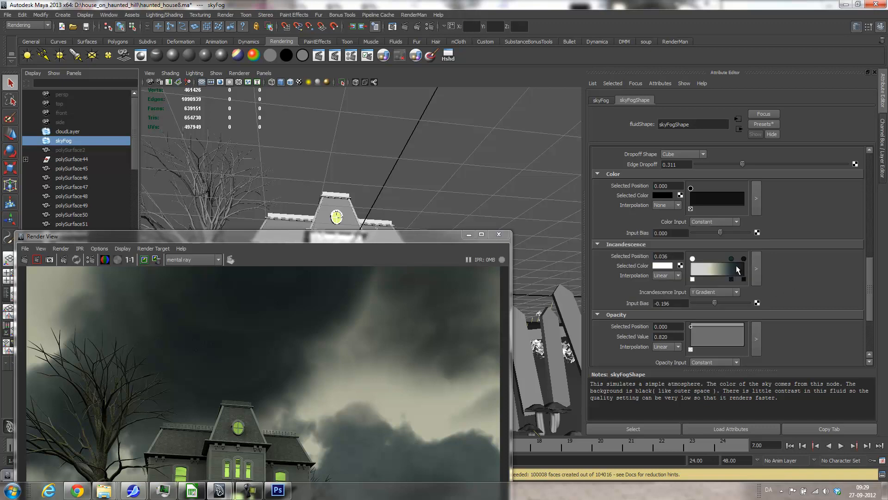
{"action": "left_click", "coordinate": [731, 259]}
- Hide the skyFog fluid and move the render window back into full view
{"action": "left_click_drag", "start_coordinate": [265, 238], "coordinate": [288, 260]}
{"action": "left_click", "coordinate": [77, 141]}
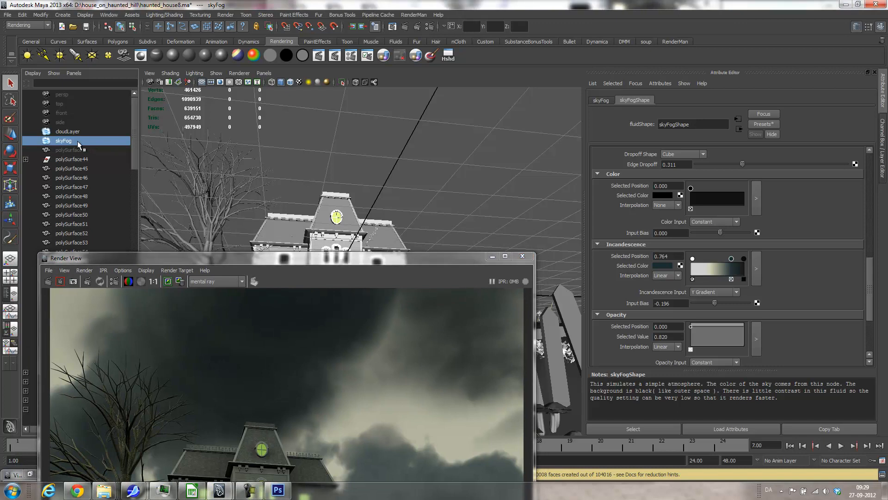
{"action": "left_click", "coordinate": [90, 141], "text": "ctrl"}
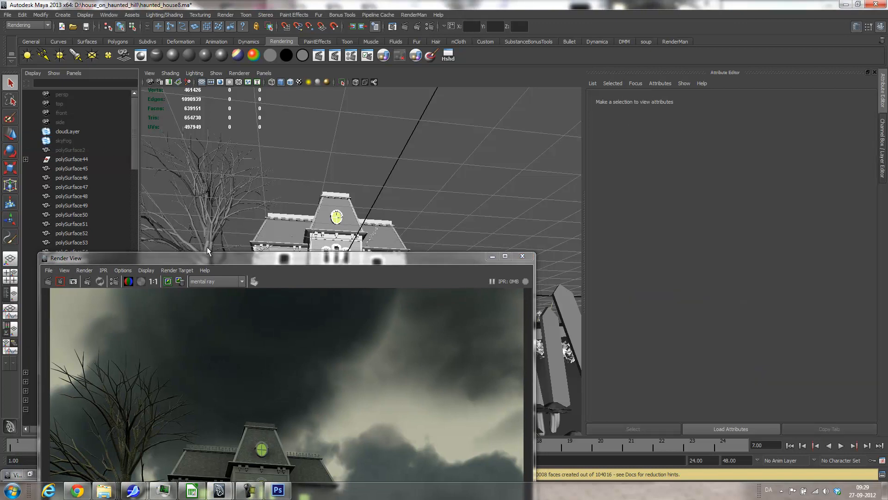
{"action": "left_click_drag", "start_coordinate": [218, 256], "coordinate": [378, 6]}
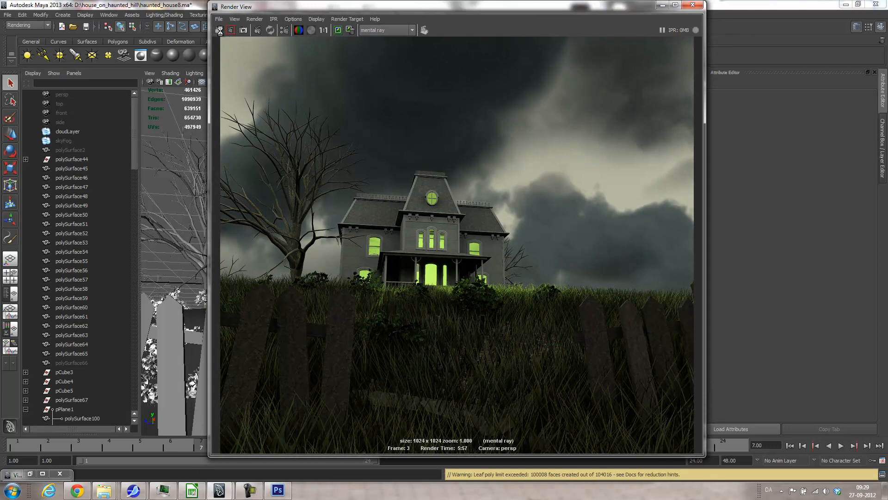
{"action": "left_click", "coordinate": [250, 490]}
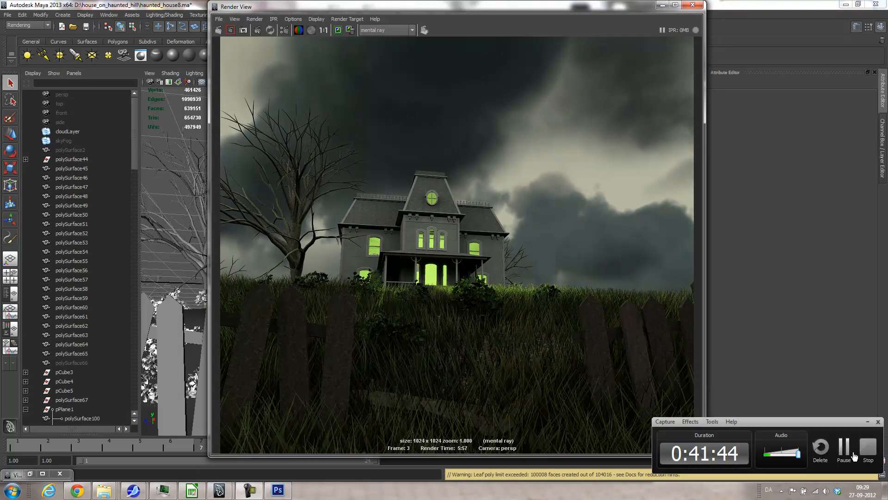
{"action": "left_click", "coordinate": [844, 446]}
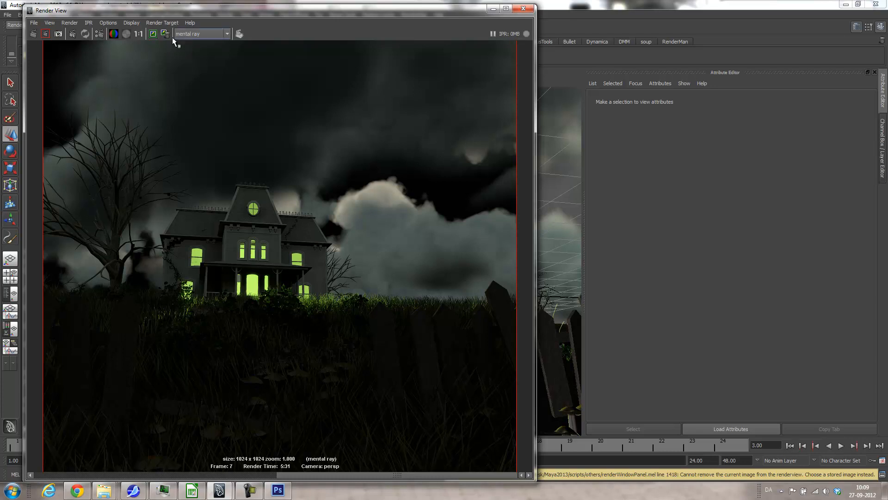
- Examine the alpha channel of the finished render for the sky transparency, then return the display to full colour
{"action": "left_click", "coordinate": [127, 34]}
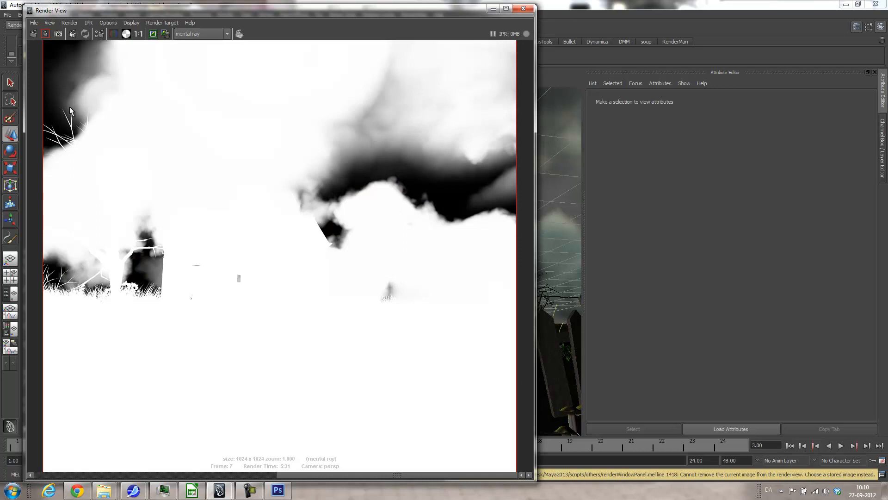
{"action": "left_click_drag", "start_coordinate": [74, 14], "coordinate": [285, 24]}
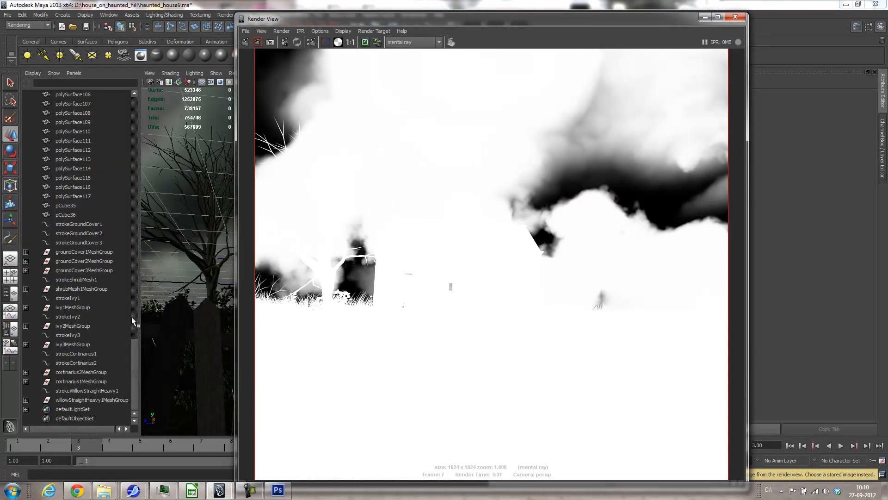
{"action": "left_click_drag", "start_coordinate": [136, 343], "coordinate": [154, 103]}
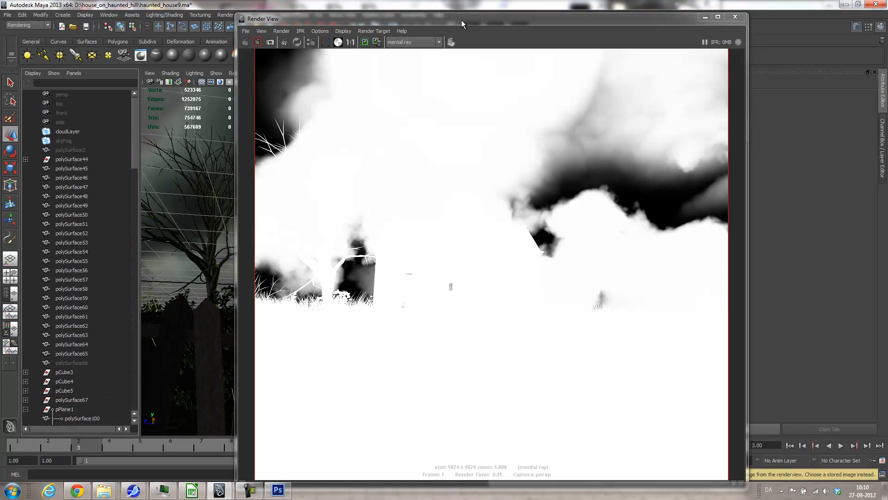
{"action": "left_click_drag", "start_coordinate": [461, 20], "coordinate": [386, 12]}
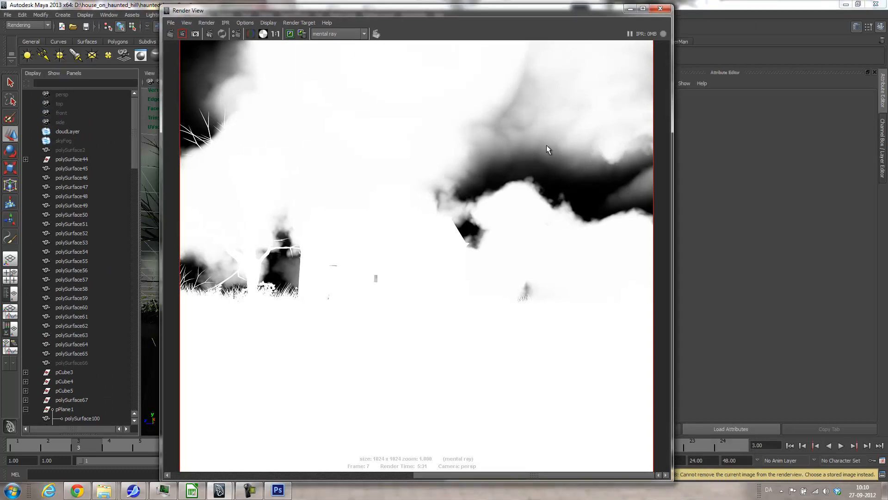
{"action": "left_click", "coordinate": [253, 35]}
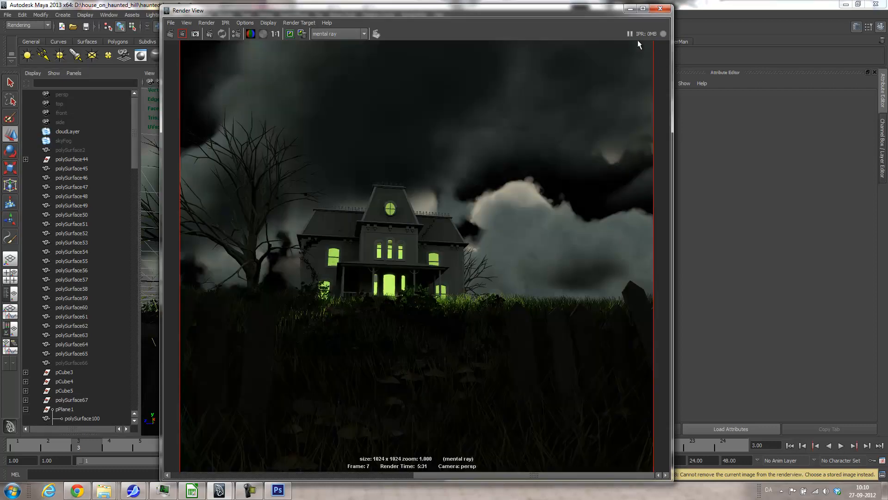
- Minimize the render window and play the camera animation briefly in the perspective view
{"action": "left_click", "coordinate": [631, 9]}
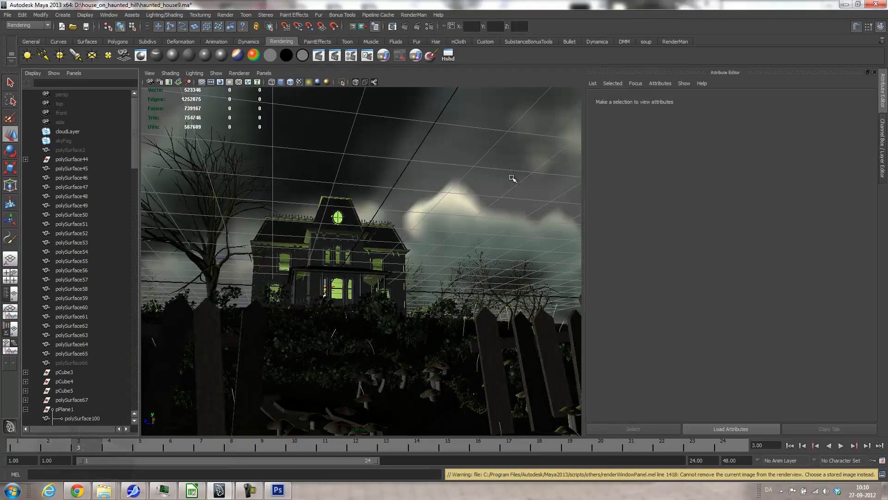
{"action": "key", "text": "alt+v"}
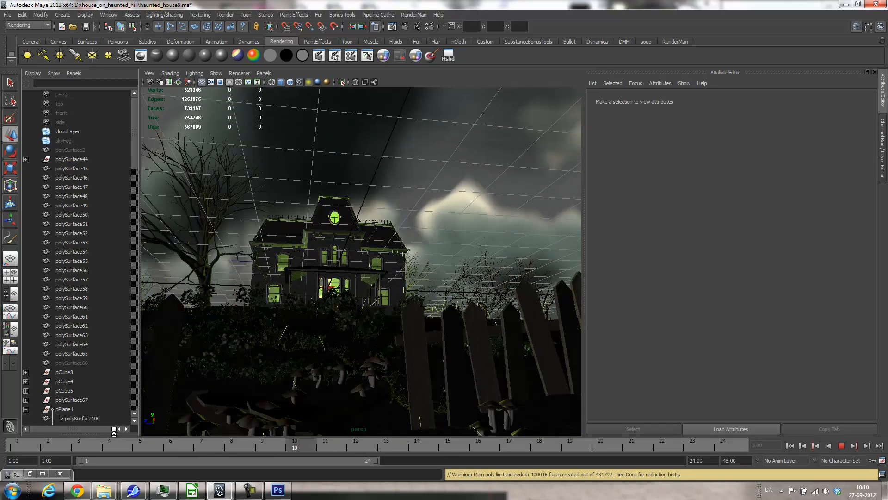
{"action": "key", "text": "alt+v"}
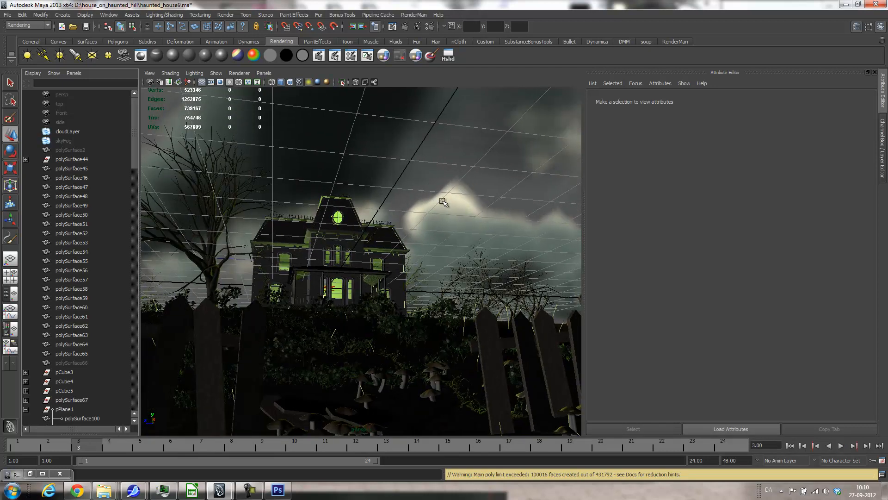
- Set a keyframe at frame 1 on the cloudLayer fluid's Texture Time with a value of 0
{"action": "left_click", "coordinate": [57, 133]}
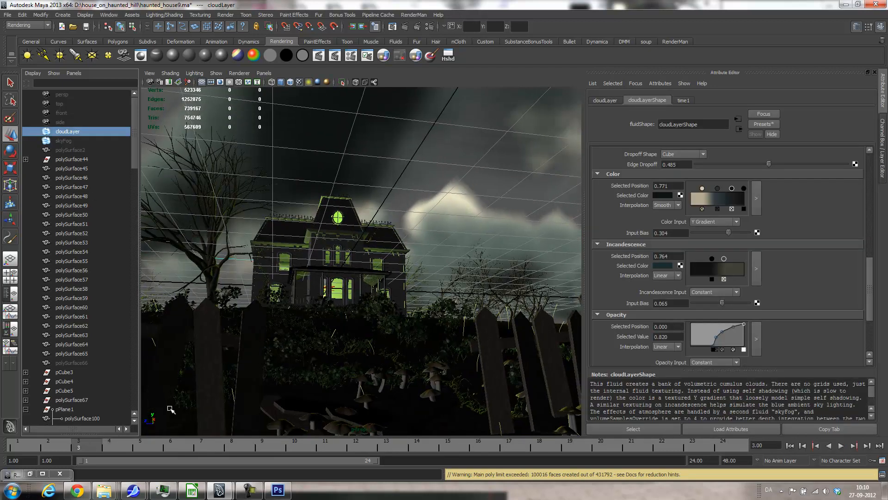
{"action": "left_click", "coordinate": [47, 446]}
{"action": "left_click", "coordinate": [21, 447]}
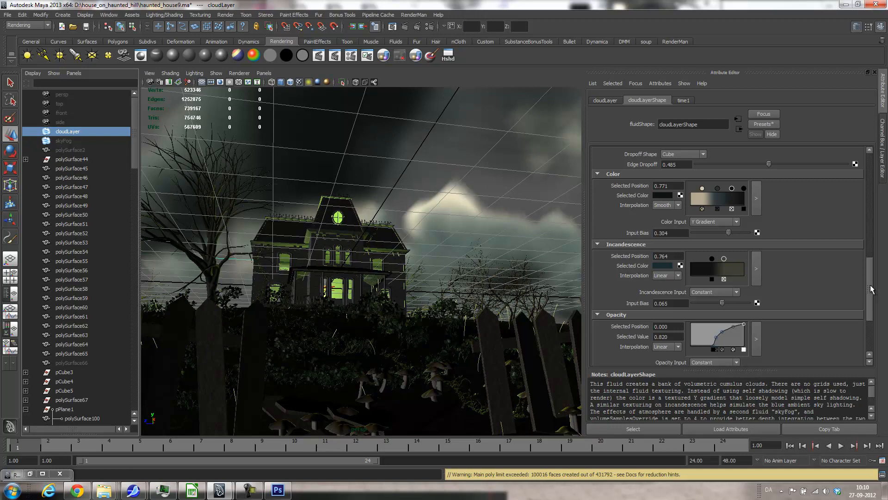
{"action": "scroll", "coordinate": [872, 289], "scroll_direction": "down", "scroll_amount": 5}
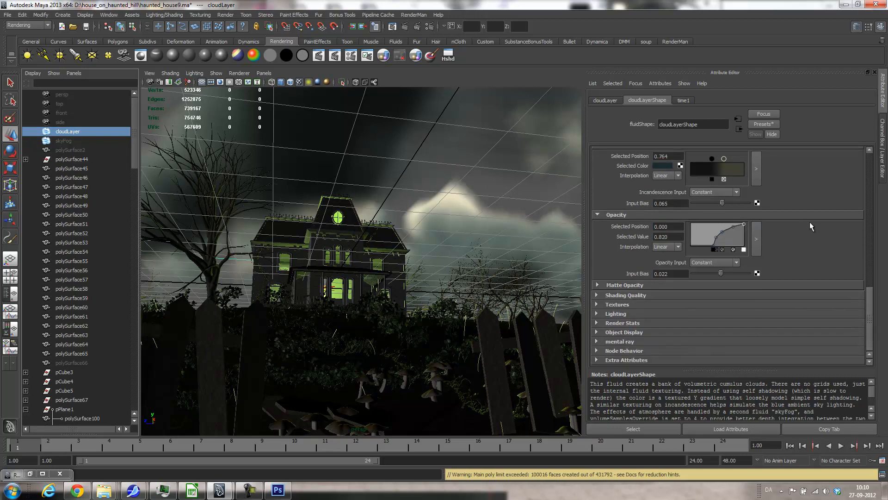
{"action": "left_click", "coordinate": [628, 306]}
{"action": "scroll", "coordinate": [759, 303], "scroll_direction": "down", "scroll_amount": 3}
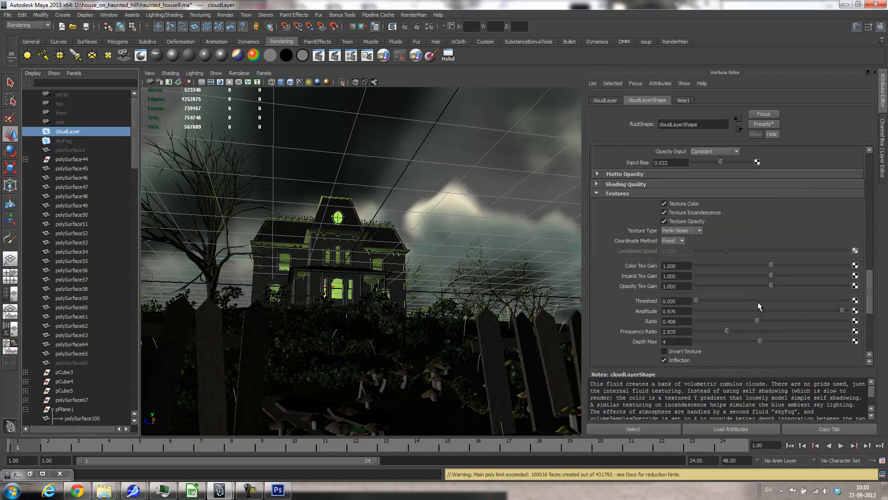
{"action": "scroll", "coordinate": [755, 324], "scroll_direction": "down", "scroll_amount": 3}
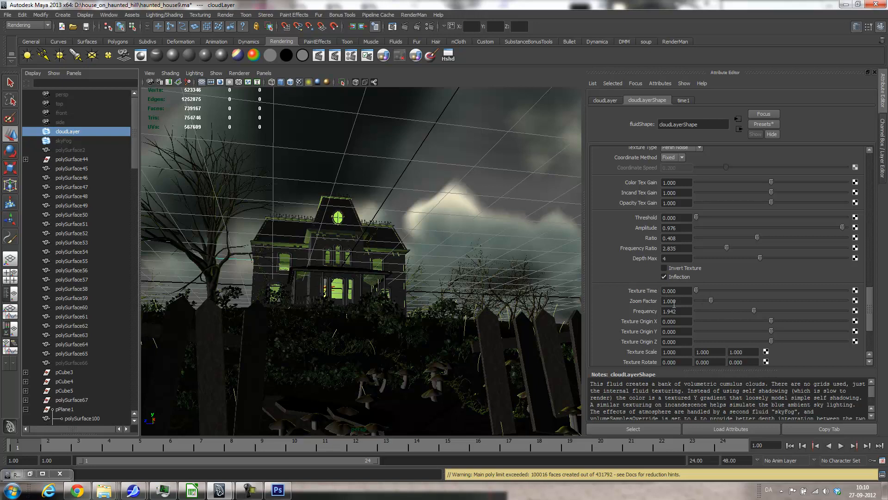
{"action": "left_click_drag", "start_coordinate": [699, 292], "coordinate": [679, 291]}
{"action": "right_click", "coordinate": [650, 291]}
{"action": "left_click", "coordinate": [668, 306]}
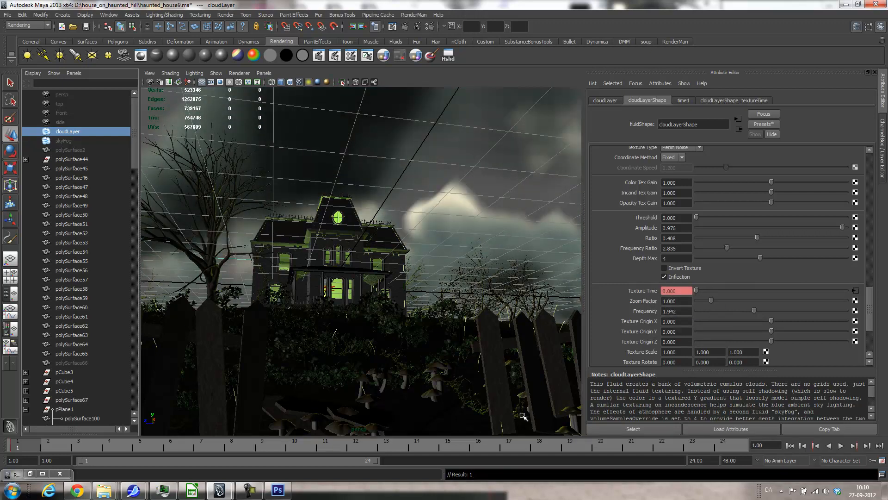
- Extend the end of the playback range to frame 100
{"action": "double_click", "coordinate": [710, 461]}
{"action": "type", "text": "100"}
{"action": "key", "text": "Return"}
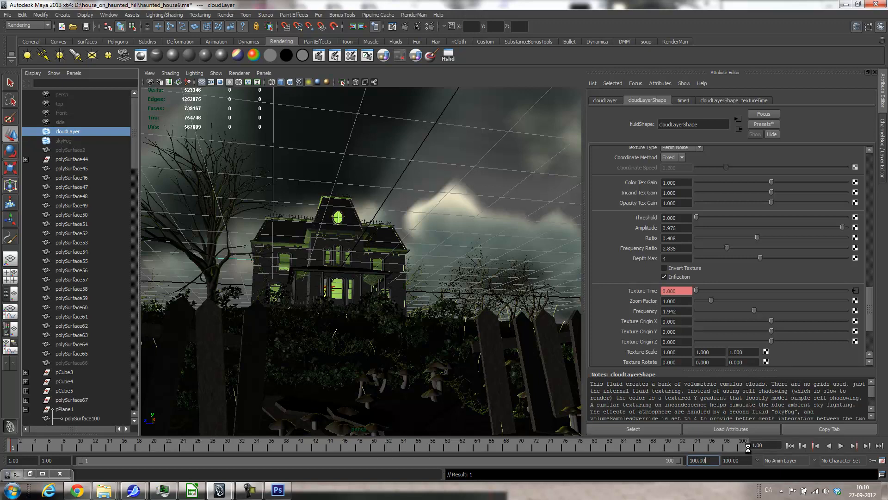
- Set a keyframe at frame 100 on the cloudLayer fluid's Texture Time with a value of 0.370
{"action": "left_click", "coordinate": [747, 447]}
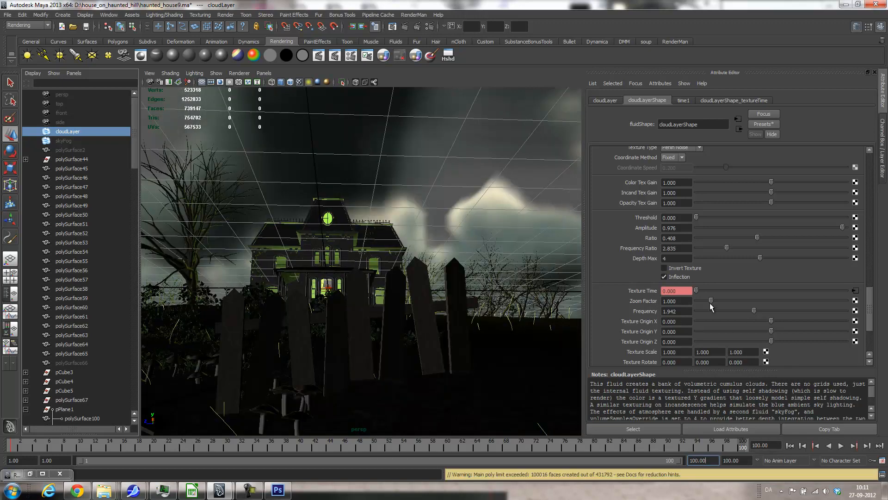
{"action": "left_click", "coordinate": [699, 291]}
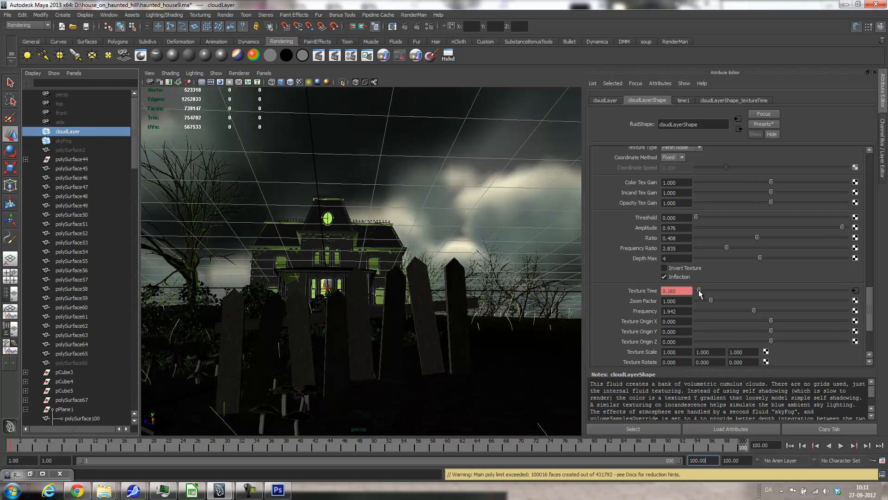
{"action": "left_click", "coordinate": [702, 290]}
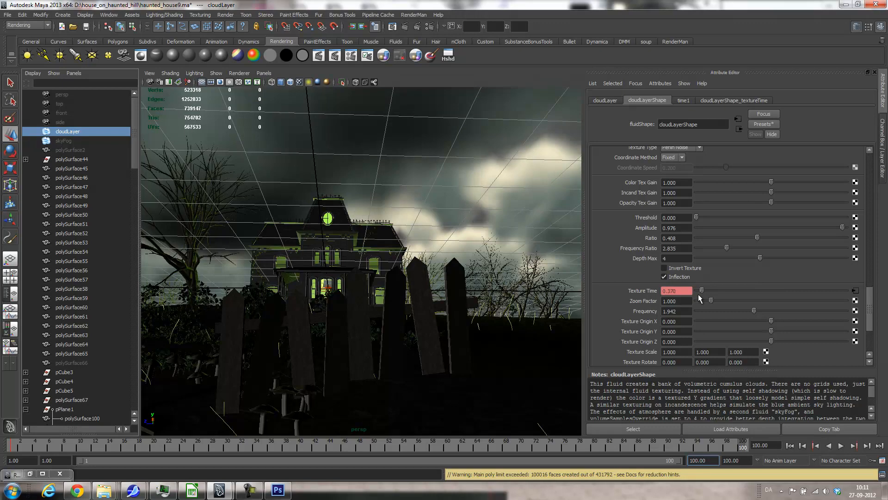
{"action": "right_click", "coordinate": [645, 290]}
{"action": "left_click", "coordinate": [661, 303]}
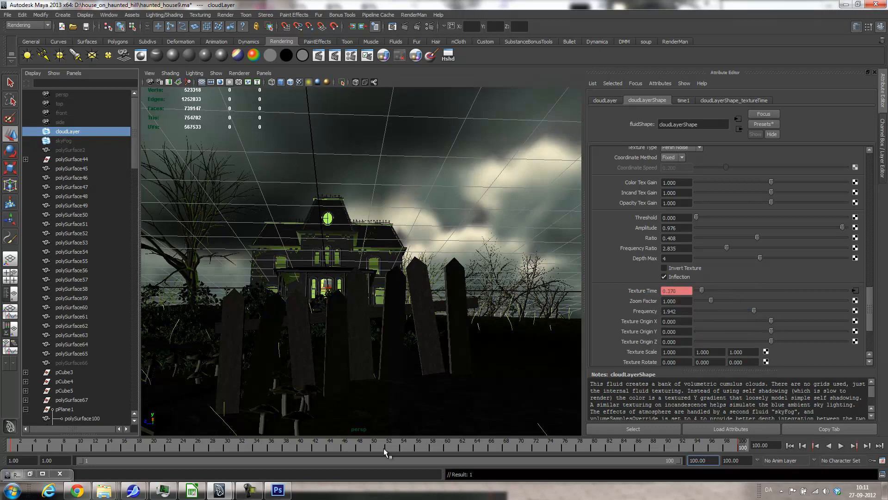
- Move the persp camera's keyframe from frame 24 to frame 100
{"action": "left_click", "coordinate": [61, 95]}
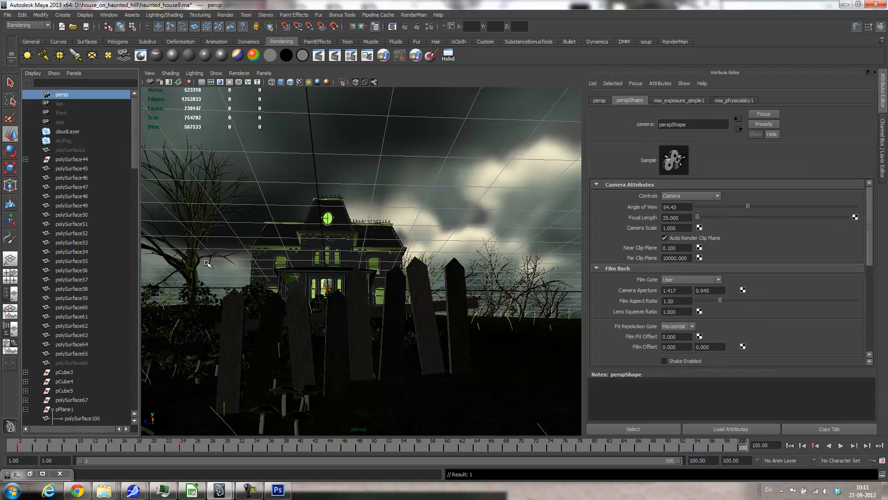
{"action": "left_click", "coordinate": [181, 447]}
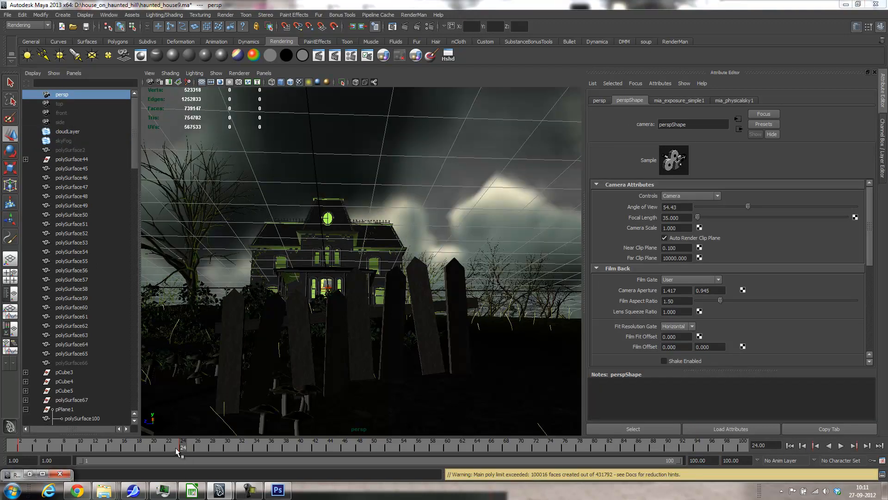
{"action": "left_click", "coordinate": [177, 451], "text": "shift"}
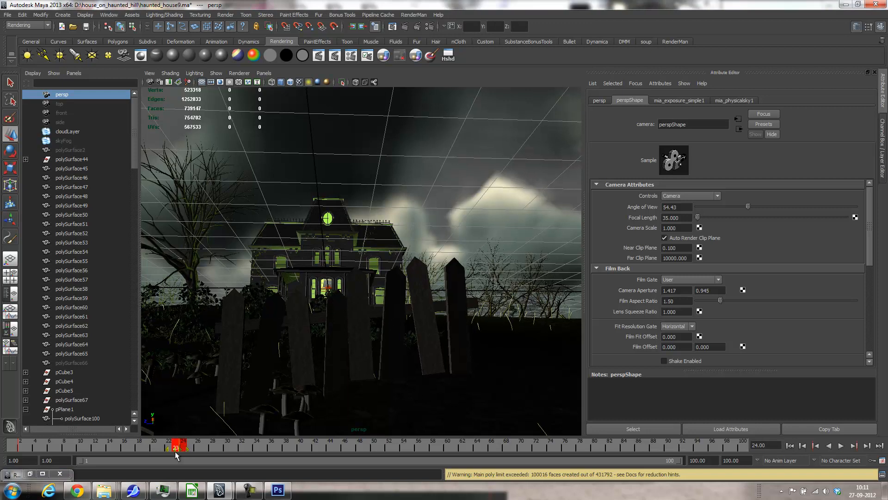
{"action": "key", "text": "alt+v"}
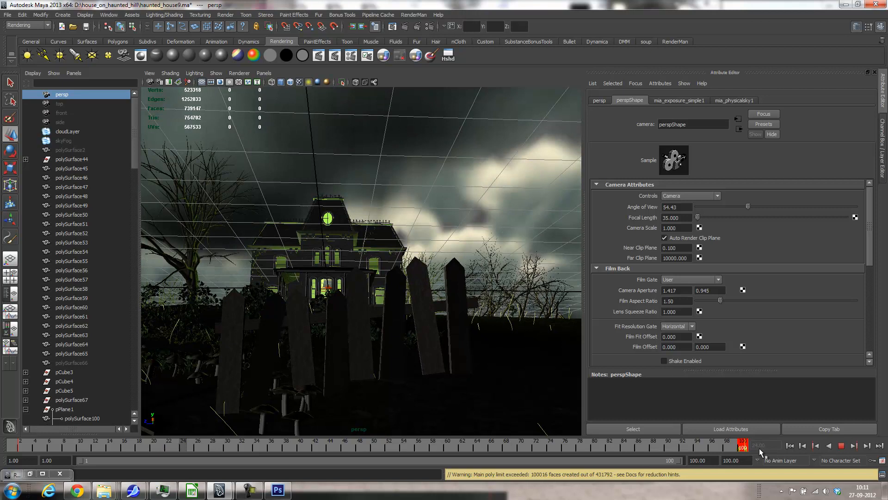
- Scrub through the first frames, return to frame 1 and play the retimed camera and cloud animation
{"action": "left_click", "coordinate": [12, 446]}
{"action": "left_click", "coordinate": [31, 445]}
{"action": "left_click_drag", "start_coordinate": [16, 449], "coordinate": [10, 450]}
{"action": "left_click", "coordinate": [55, 449]}
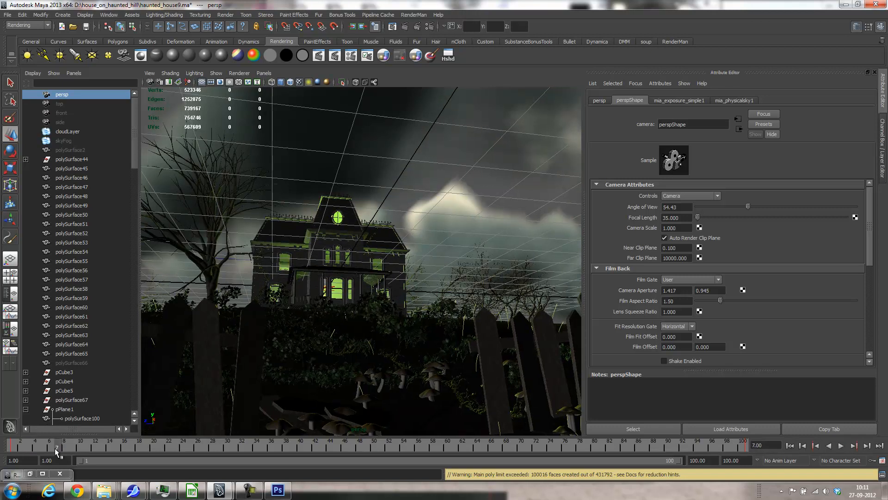
{"action": "left_click", "coordinate": [789, 446]}
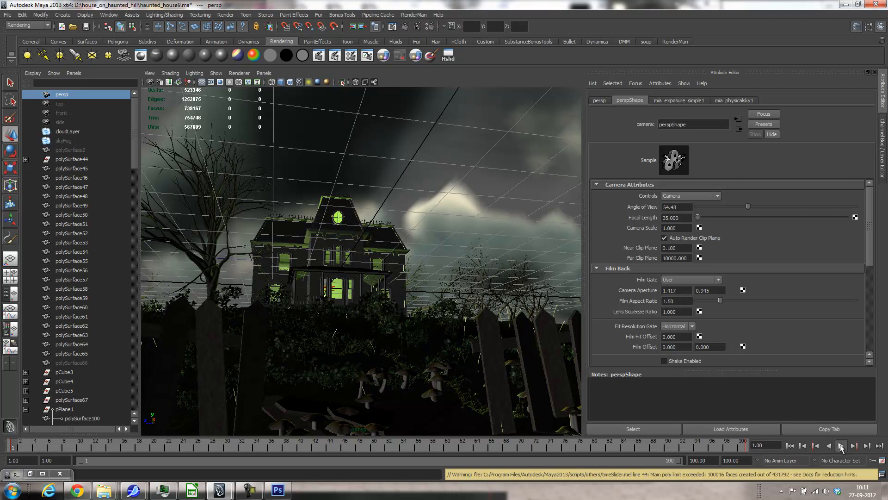
{"action": "left_click", "coordinate": [841, 446]}
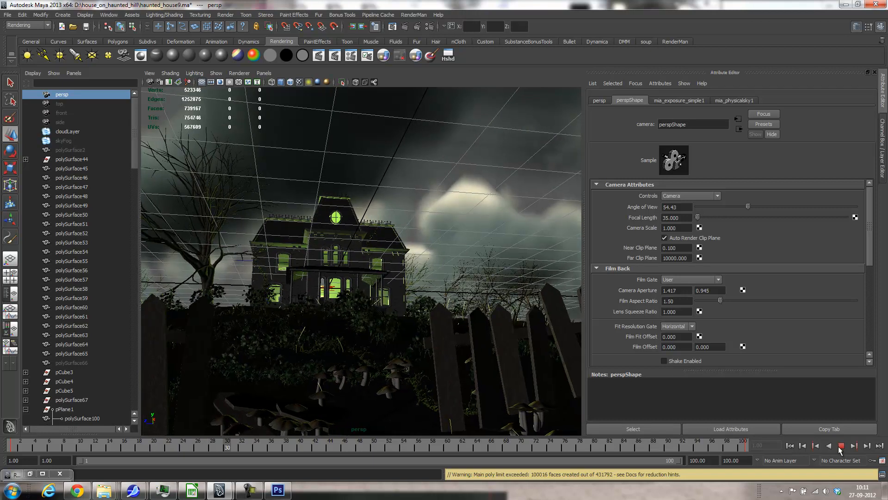
{"action": "left_click", "coordinate": [840, 446]}
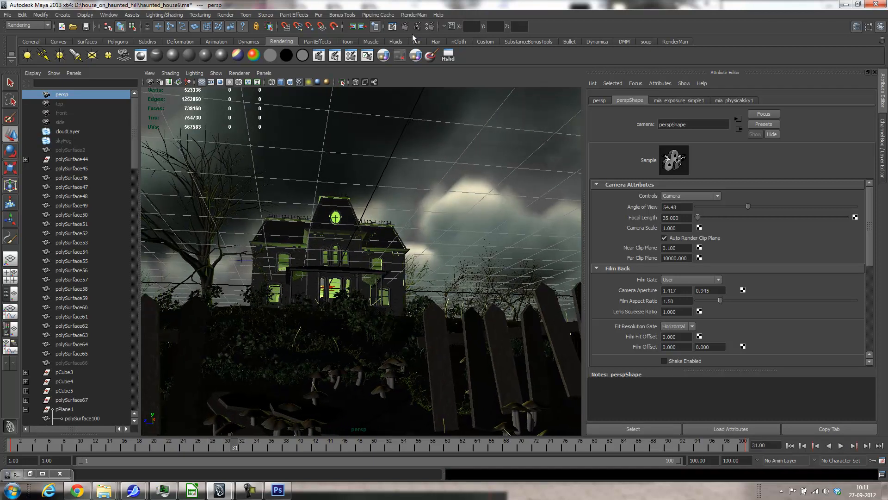
- Set the render image size to the HD 720 preset
{"action": "left_click", "coordinate": [431, 26]}
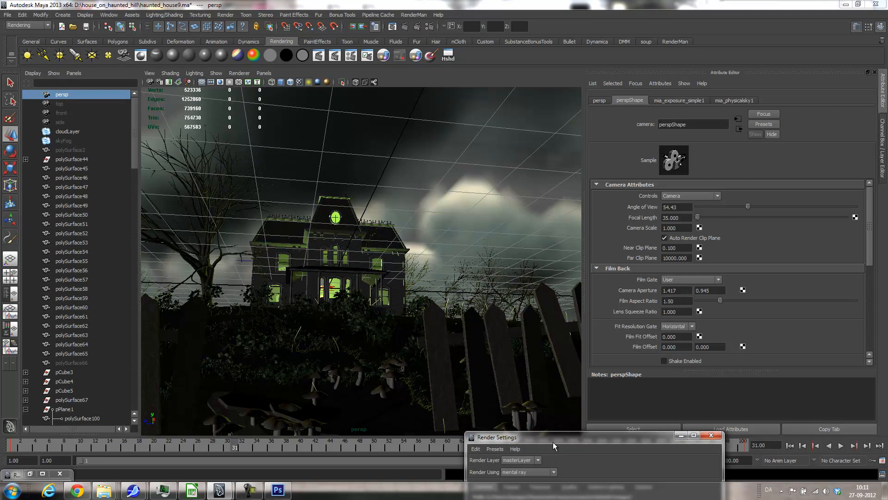
{"action": "left_click", "coordinate": [498, 457]}
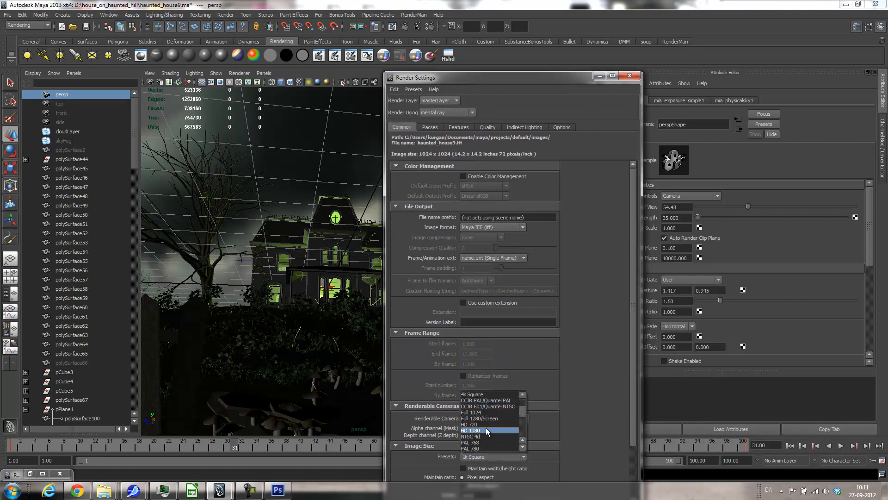
{"action": "left_click", "coordinate": [481, 423]}
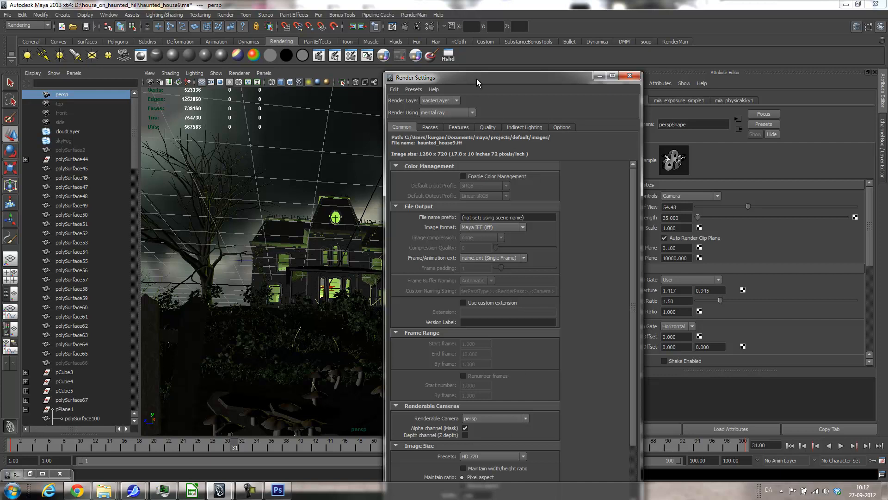
{"action": "left_click", "coordinate": [630, 75]}
- Turn on Display Resolution in the persp camera's display options to show the 1280 x 720 frame in the viewport
{"action": "left_click", "coordinate": [150, 84]}
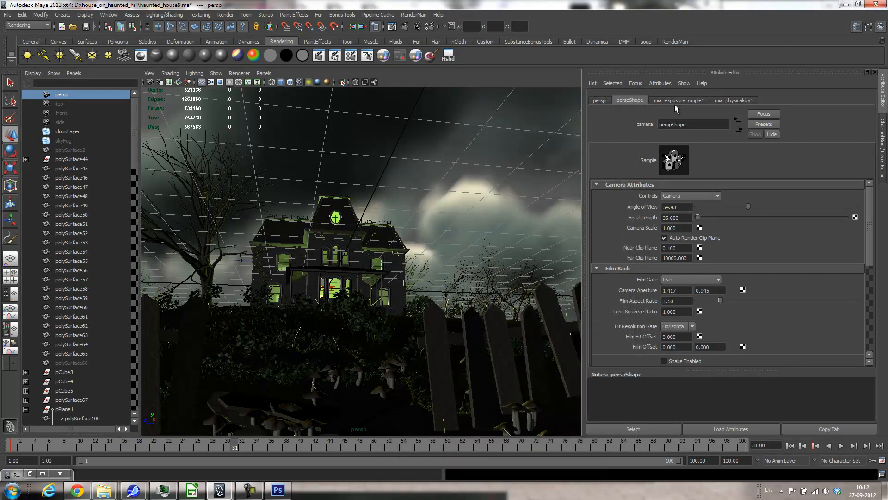
{"action": "left_click", "coordinate": [600, 101]}
{"action": "left_click", "coordinate": [627, 102]}
{"action": "scroll", "coordinate": [693, 344], "scroll_direction": "down", "scroll_amount": 5}
{"action": "left_click", "coordinate": [627, 305]}
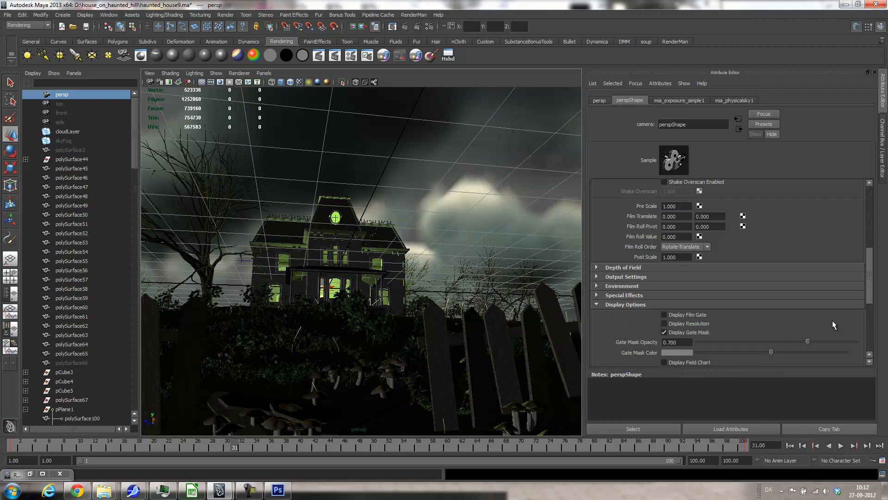
{"action": "left_click", "coordinate": [665, 323]}
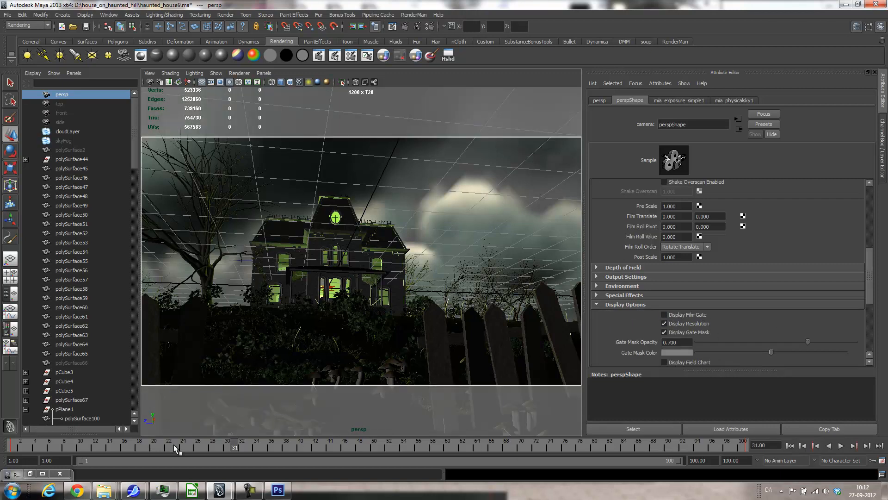
- Preview the animation from the start within the resolution gate and save the scene
{"action": "left_click", "coordinate": [14, 447]}
{"action": "key", "text": "alt+v"}
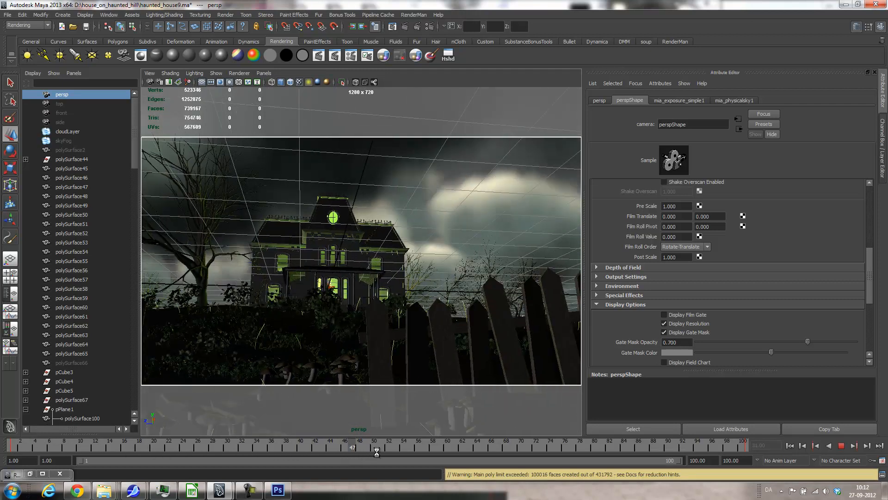
{"action": "left_click_drag", "start_coordinate": [393, 451], "coordinate": [64, 439]}
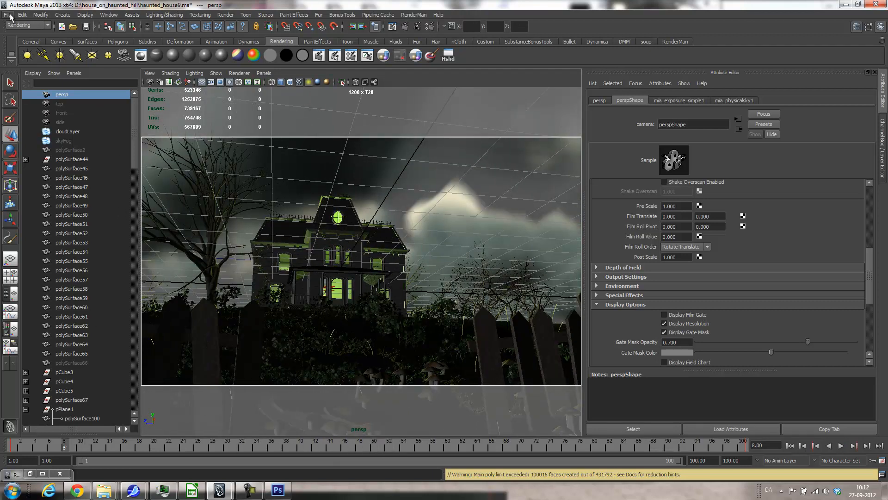
{"action": "left_click", "coordinate": [86, 27]}
- Set the render output to the name_#.ext sequence format with end frame 100 and increase the frame padding
{"action": "left_click", "coordinate": [432, 26]}
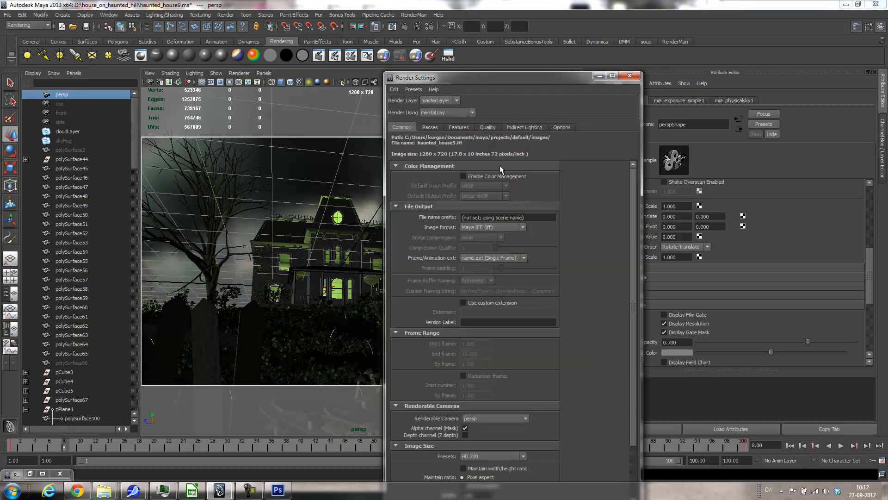
{"action": "left_click", "coordinate": [507, 260]}
{"action": "left_click", "coordinate": [494, 299]}
{"action": "double_click", "coordinate": [480, 352]}
{"action": "type", "text": "10"}
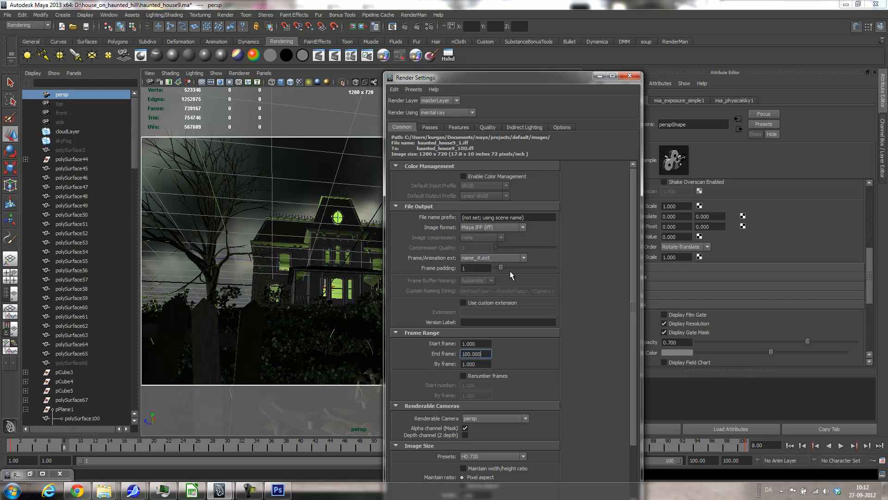
{"action": "left_click_drag", "start_coordinate": [513, 268], "coordinate": [519, 268]}
- Check the render quality and indirect lighting settings, then start a batch render of the animation
{"action": "left_click", "coordinate": [487, 127]}
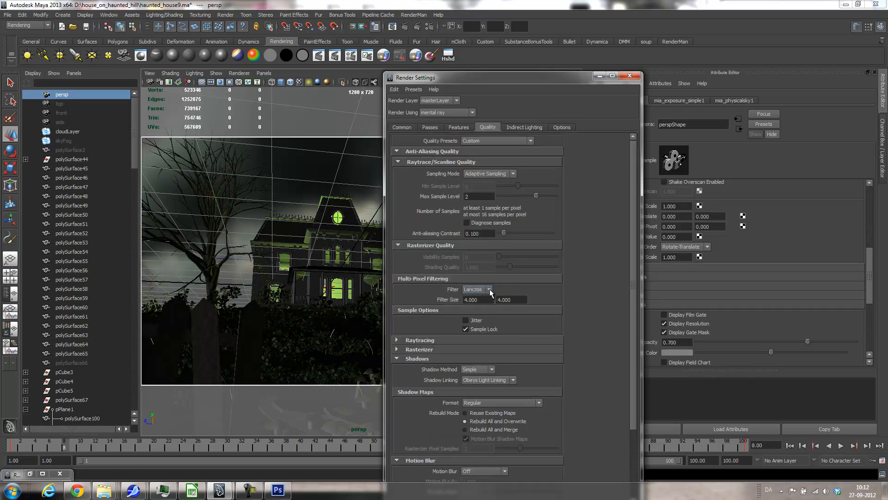
{"action": "left_click", "coordinate": [517, 124]}
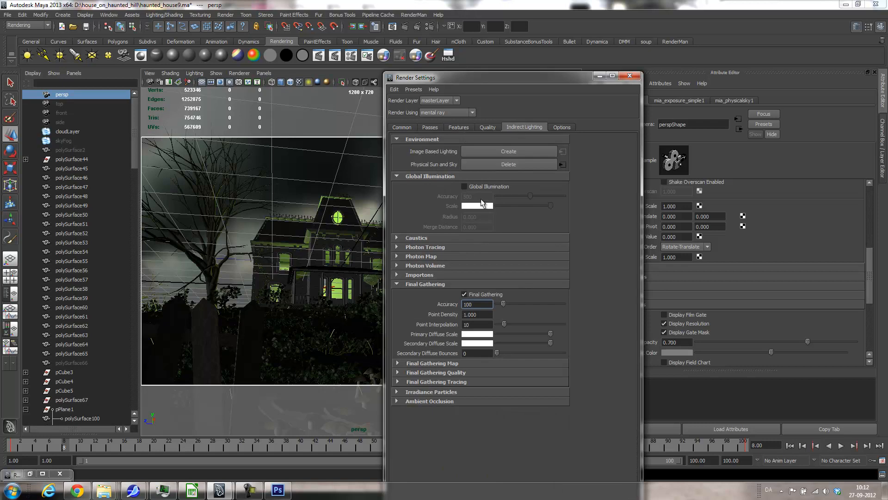
{"action": "left_click", "coordinate": [632, 77]}
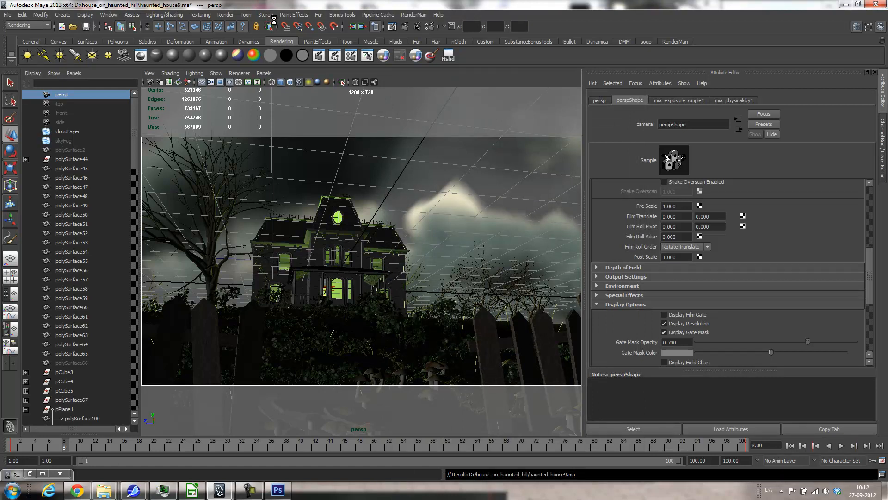
{"action": "left_click", "coordinate": [235, 15]}
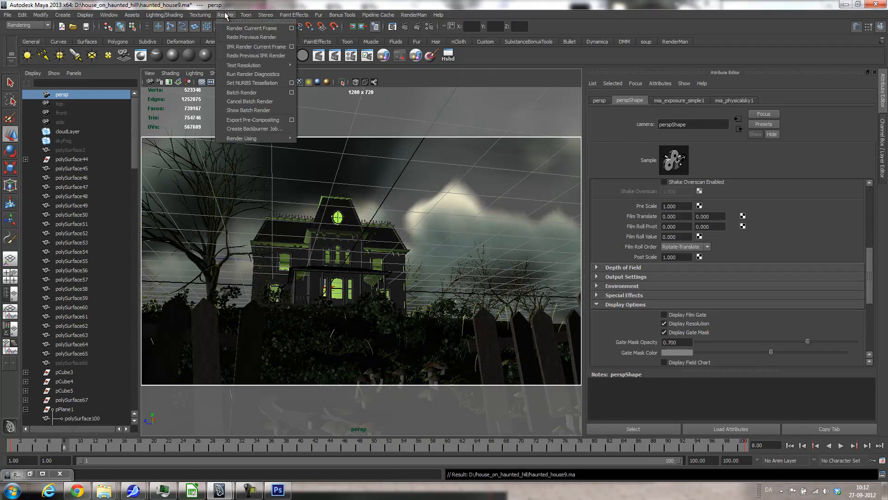
{"action": "left_click", "coordinate": [238, 88]}
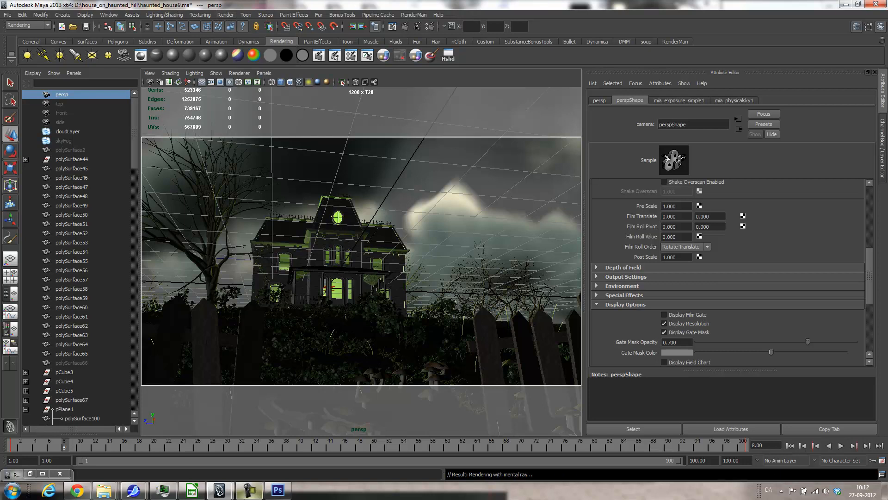